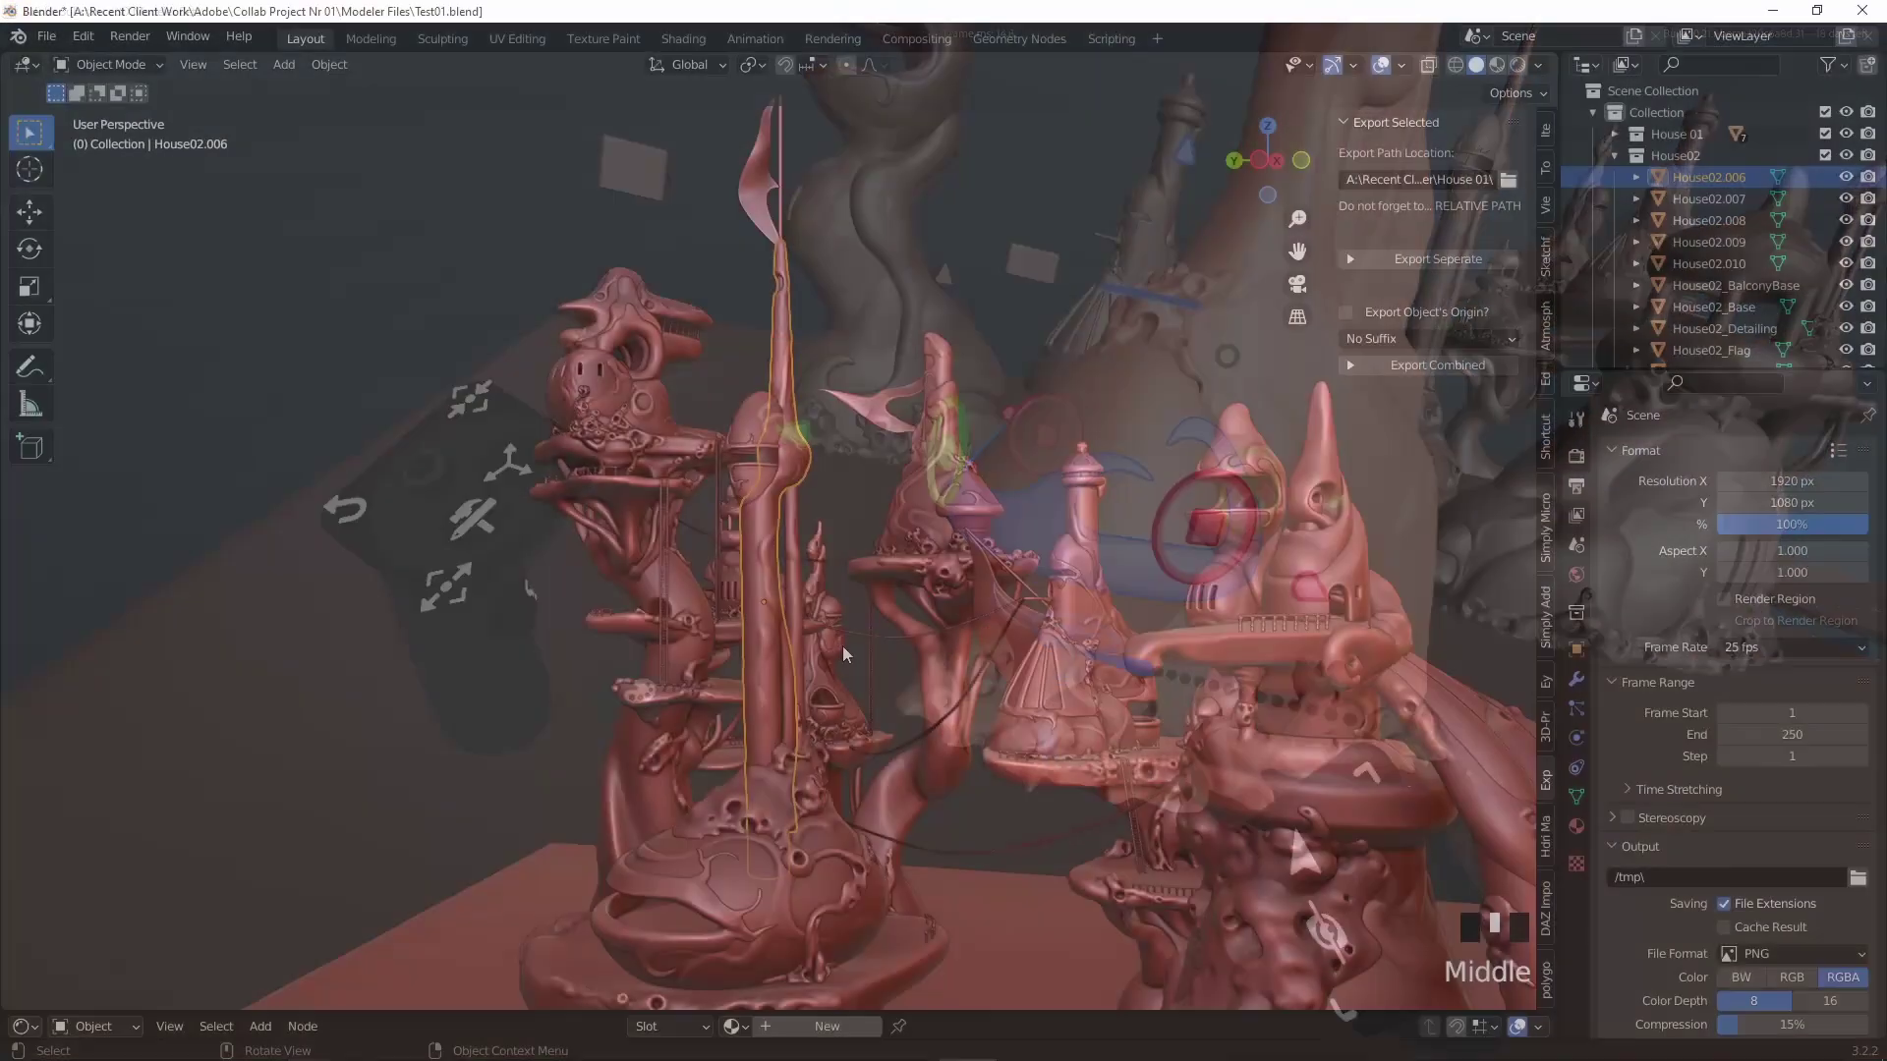
Rename House02.006 to House02_Tower, keeping its House02 prefix.
key(F2)
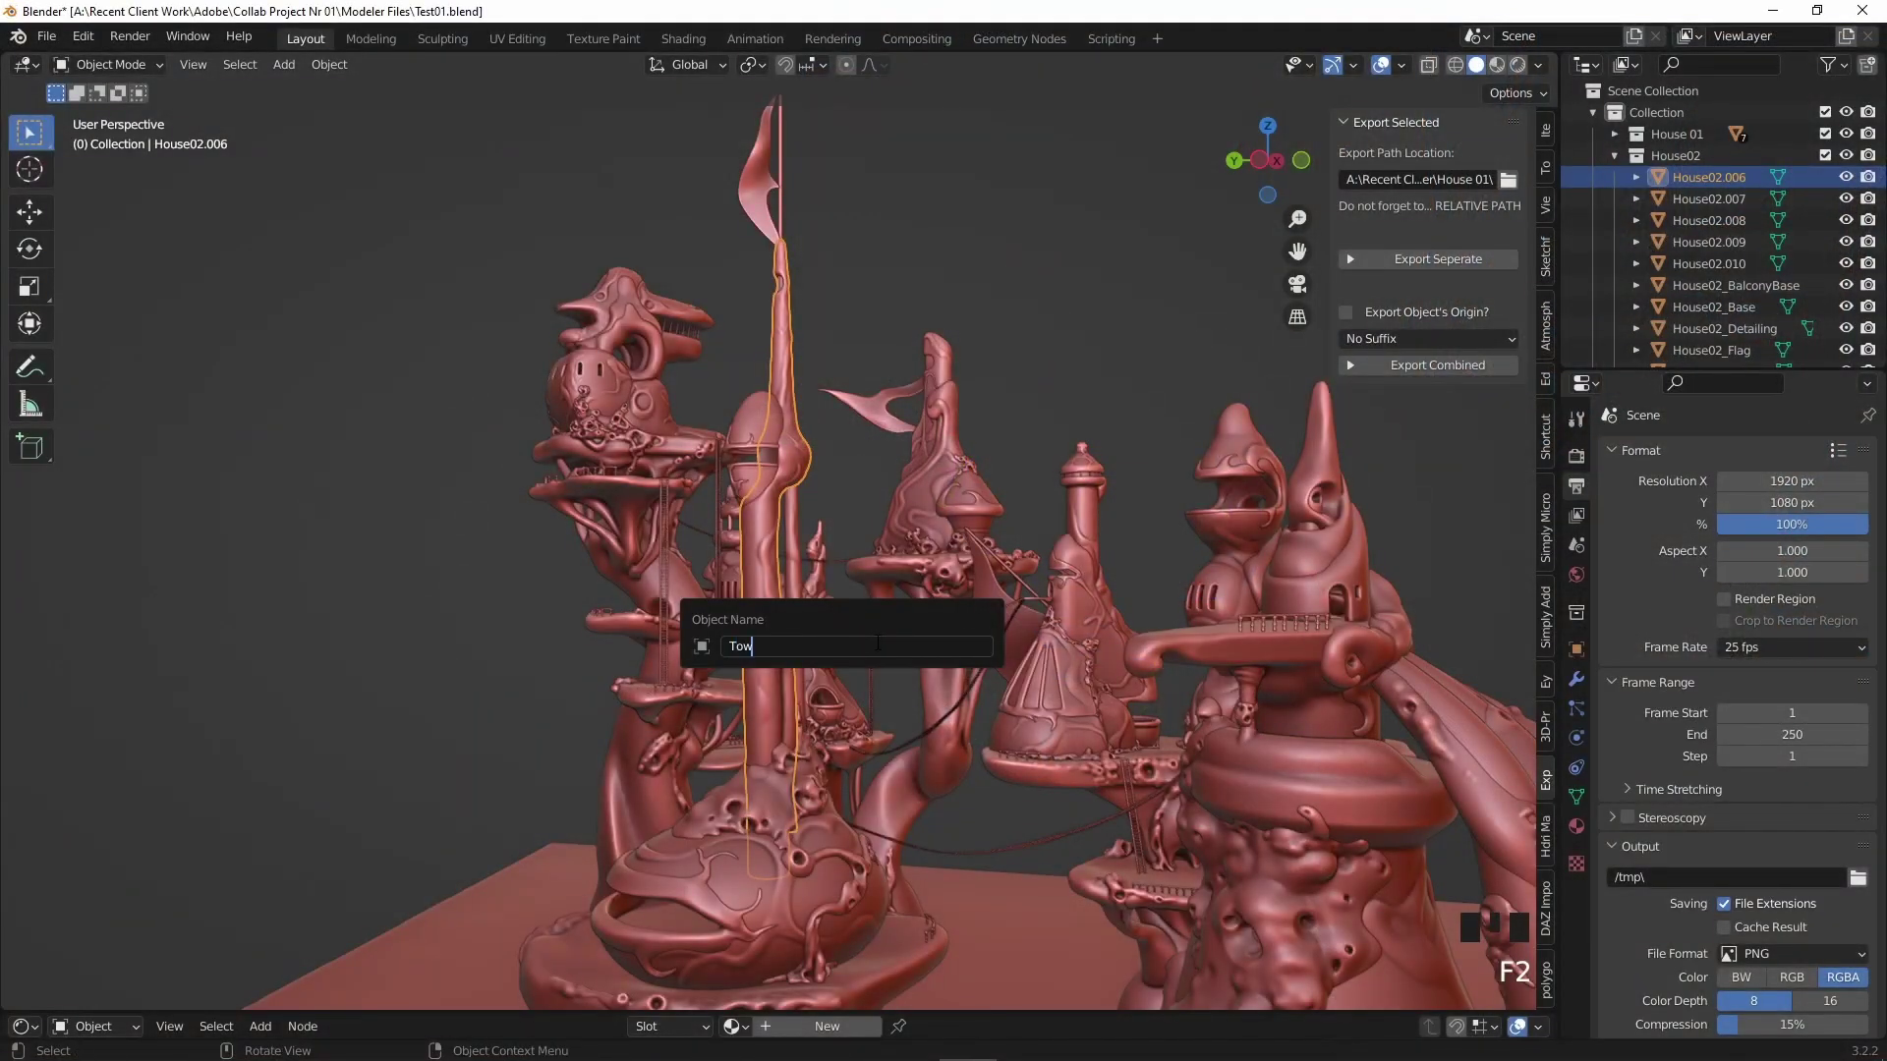
key(F2)
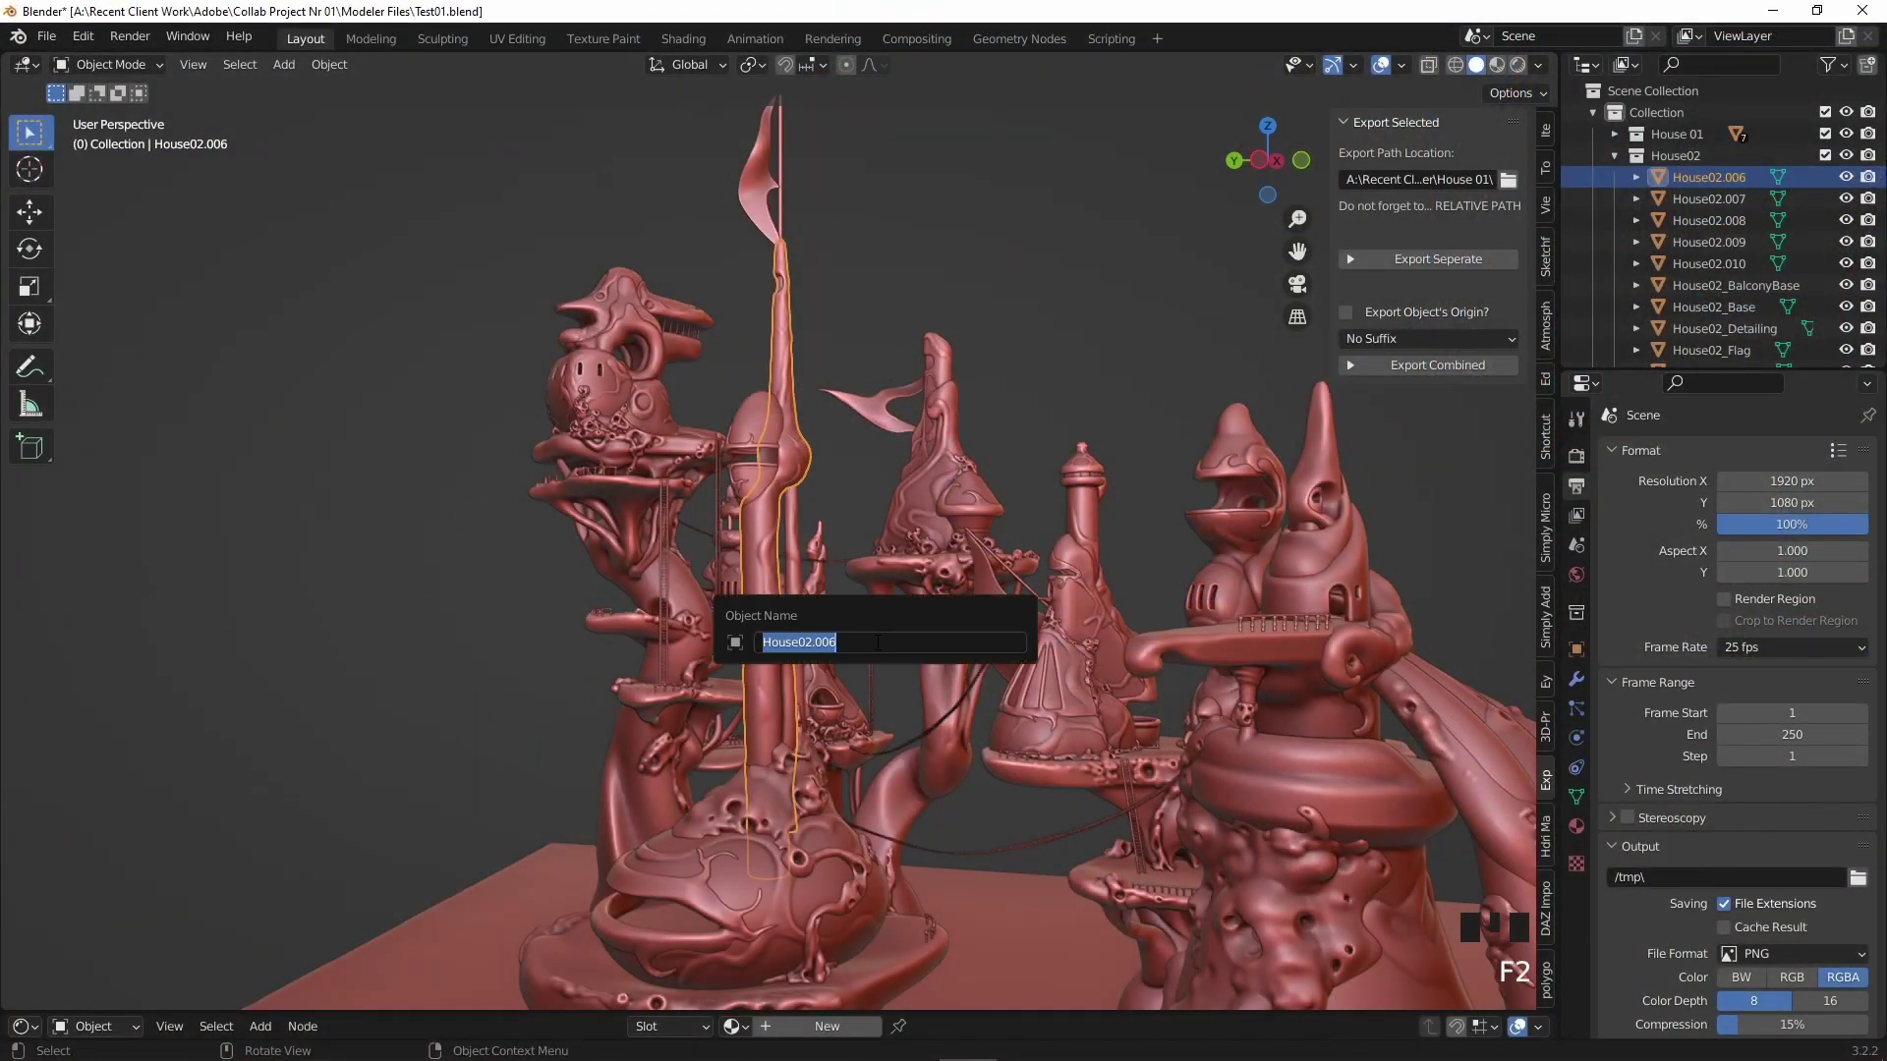
click(877, 642)
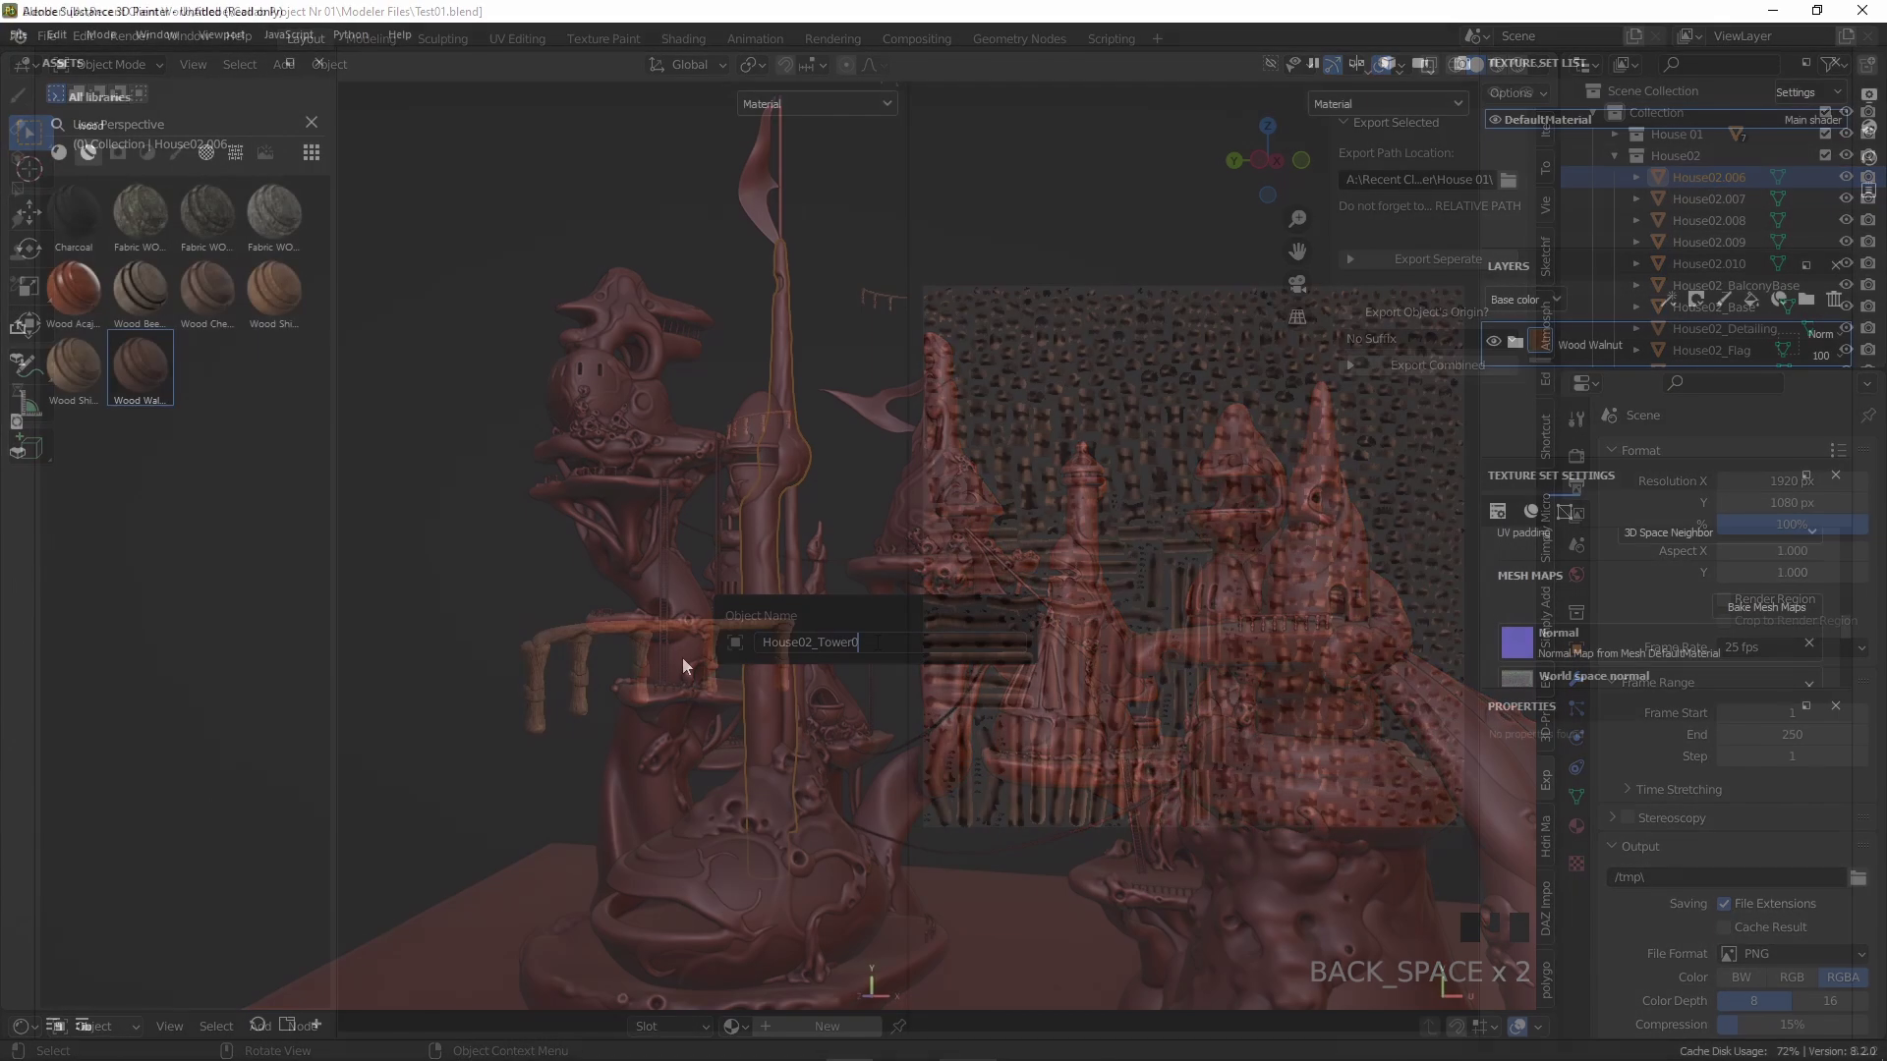
Orbit the view around the house's wood-textured railing in the desert level.
alt+drag(739, 597, 801, 607)
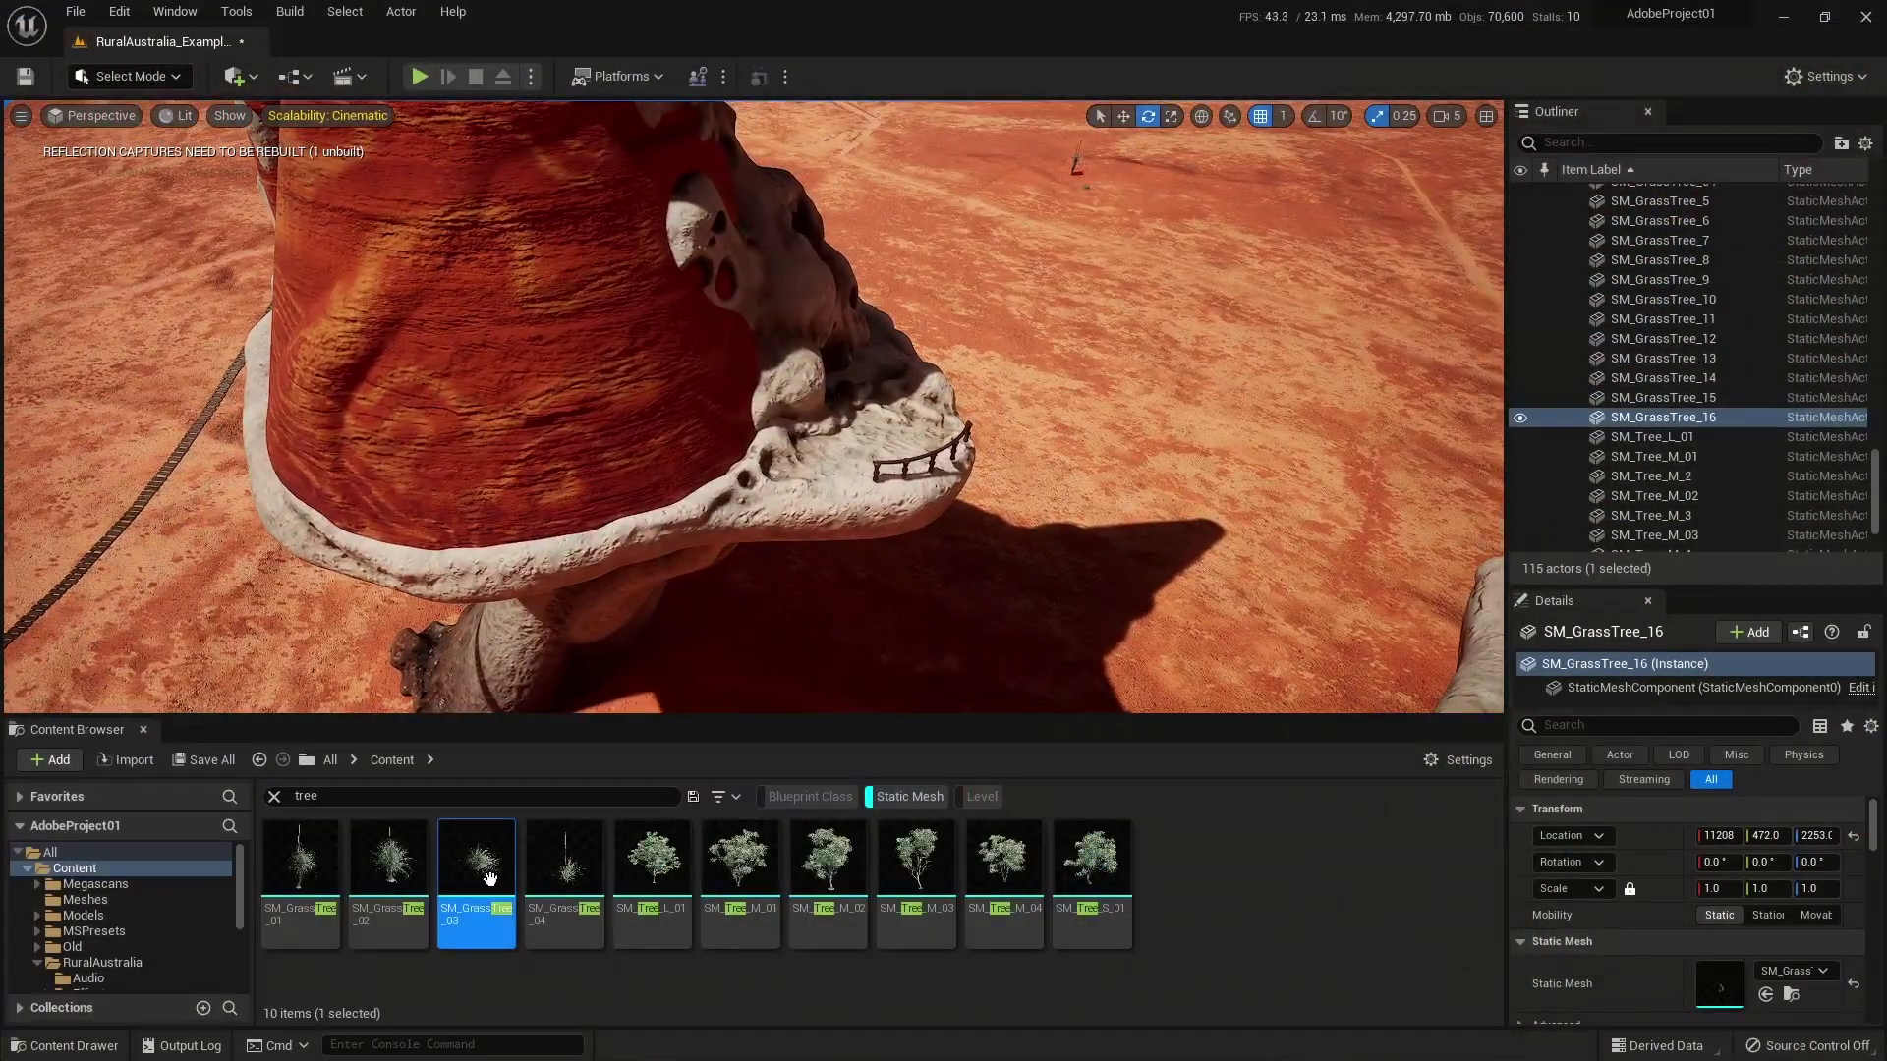
Place SM_GrassTree_03 onto the coral house's white rocky ledge and orbit to check it.
drag(490, 878, 809, 455)
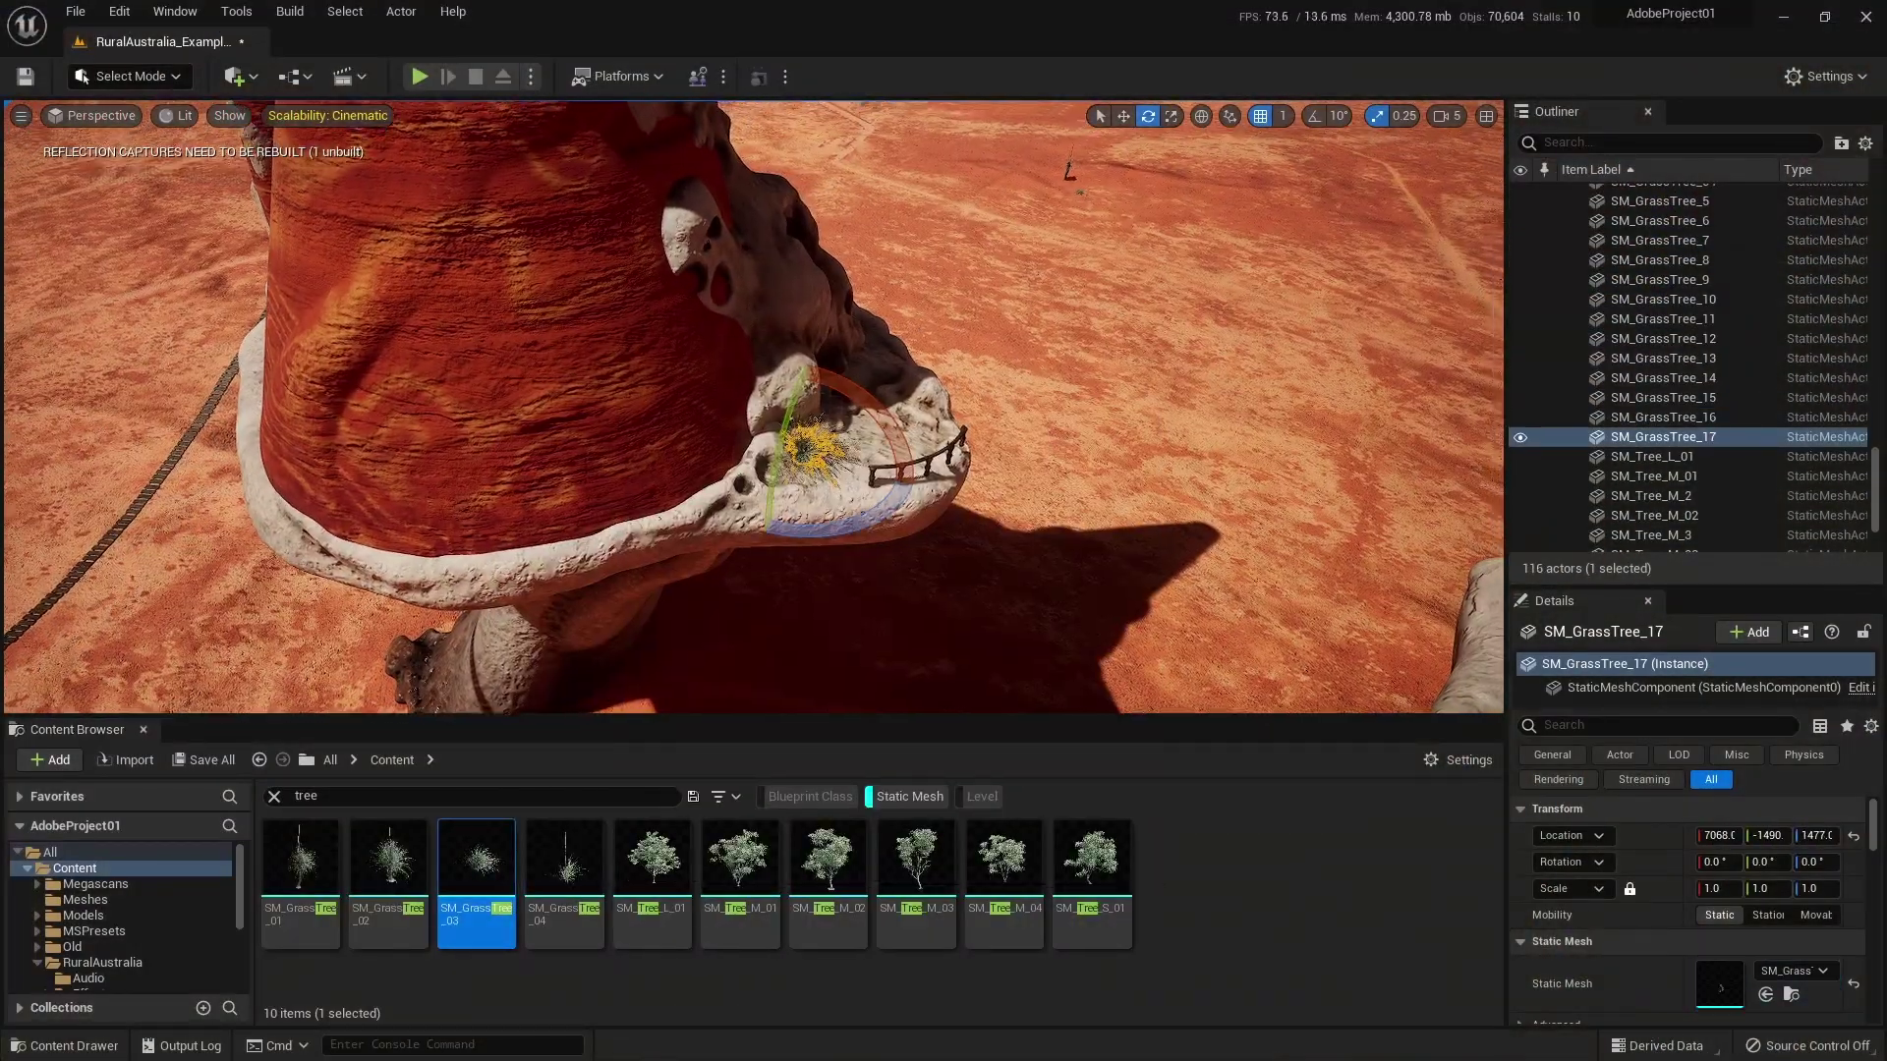
mouse_move(808, 455)
right_down()
mouse_move(639, 461)
mouse_move(747, 462)
right_up()
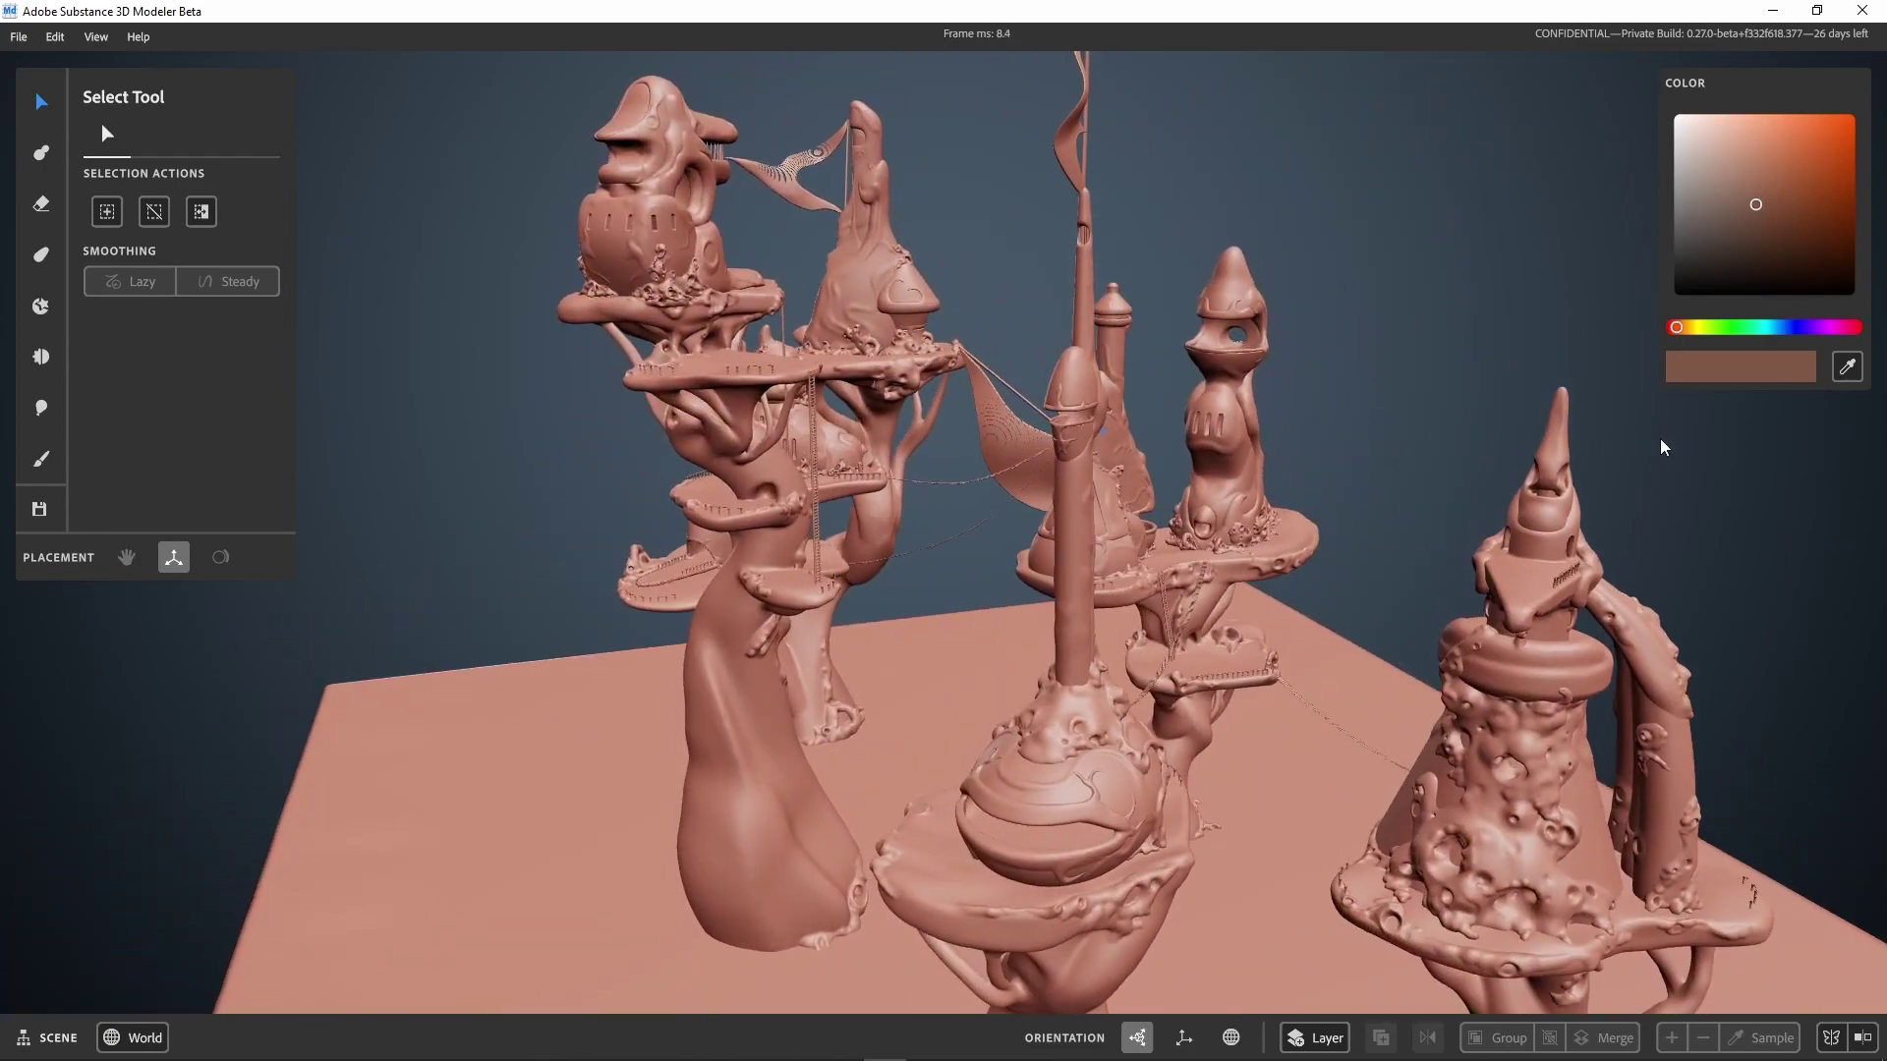
Open the village's Export settings from the File menu with Polygon Type set to Raw Triangles.
click(19, 39)
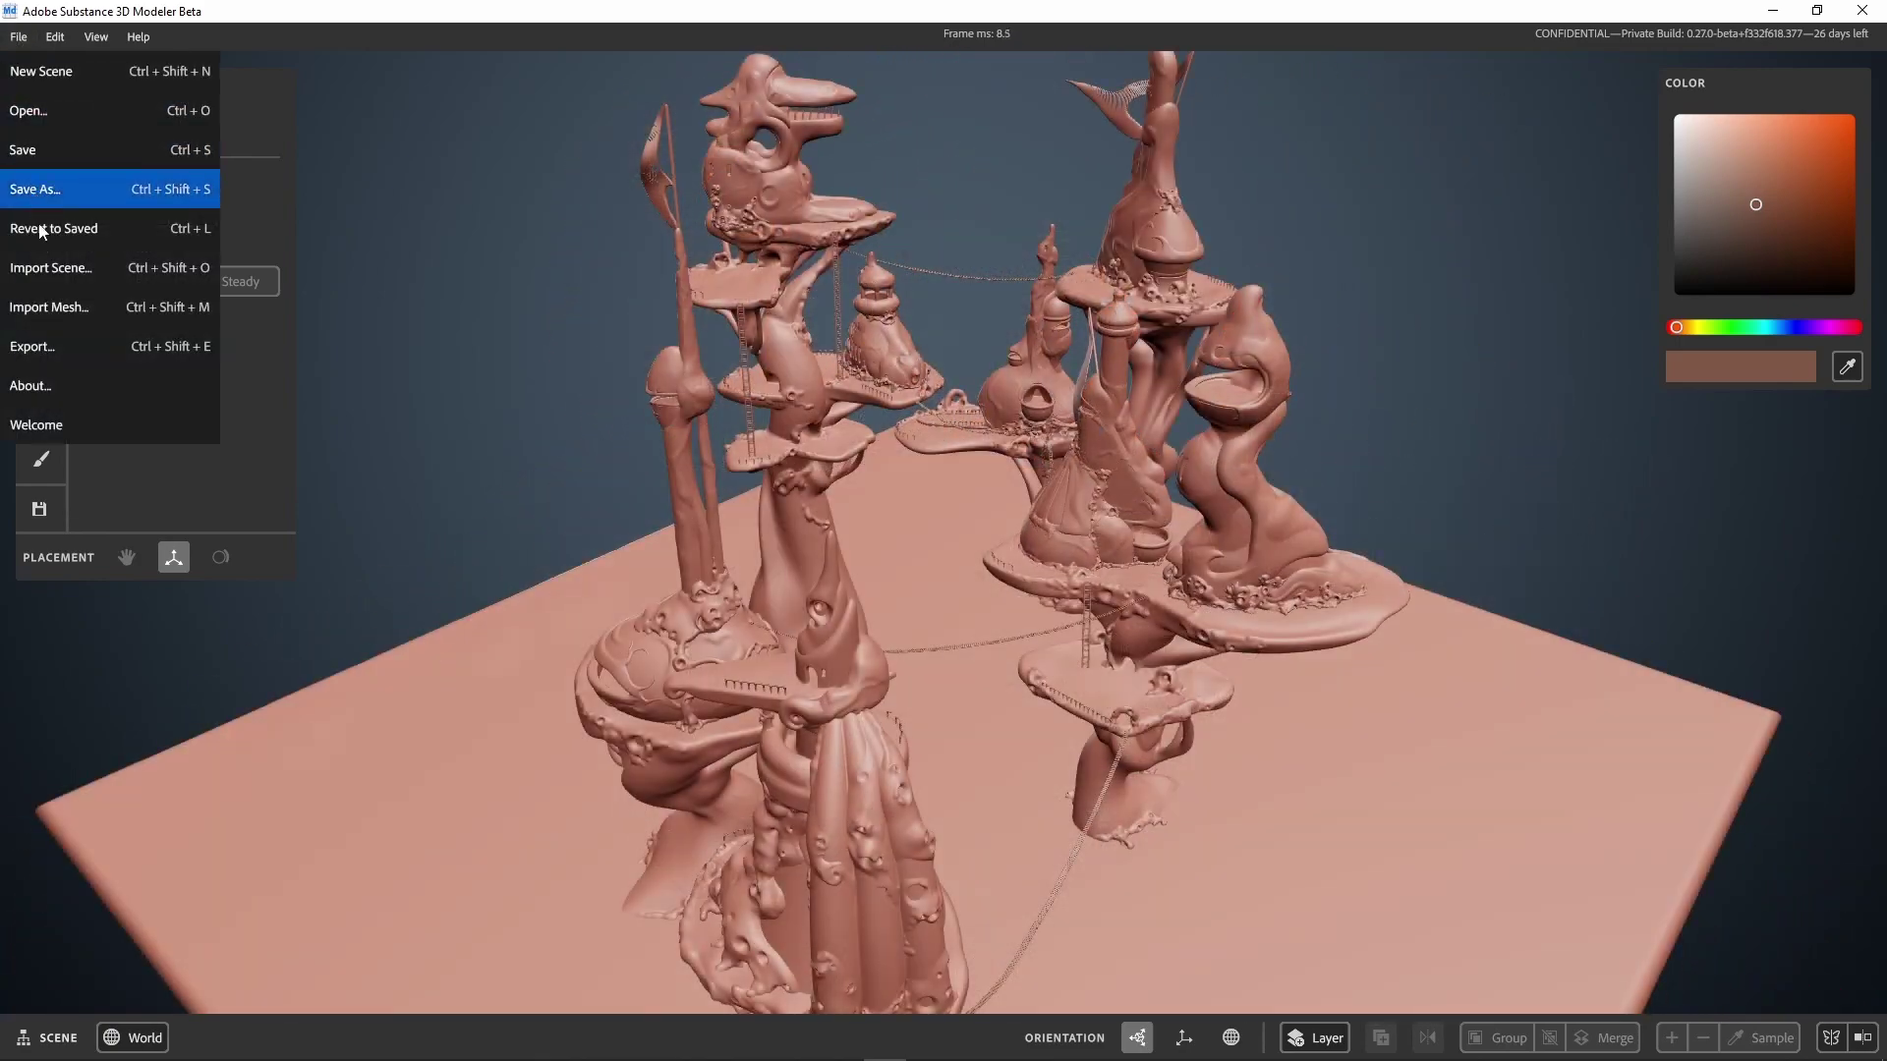
click(69, 346)
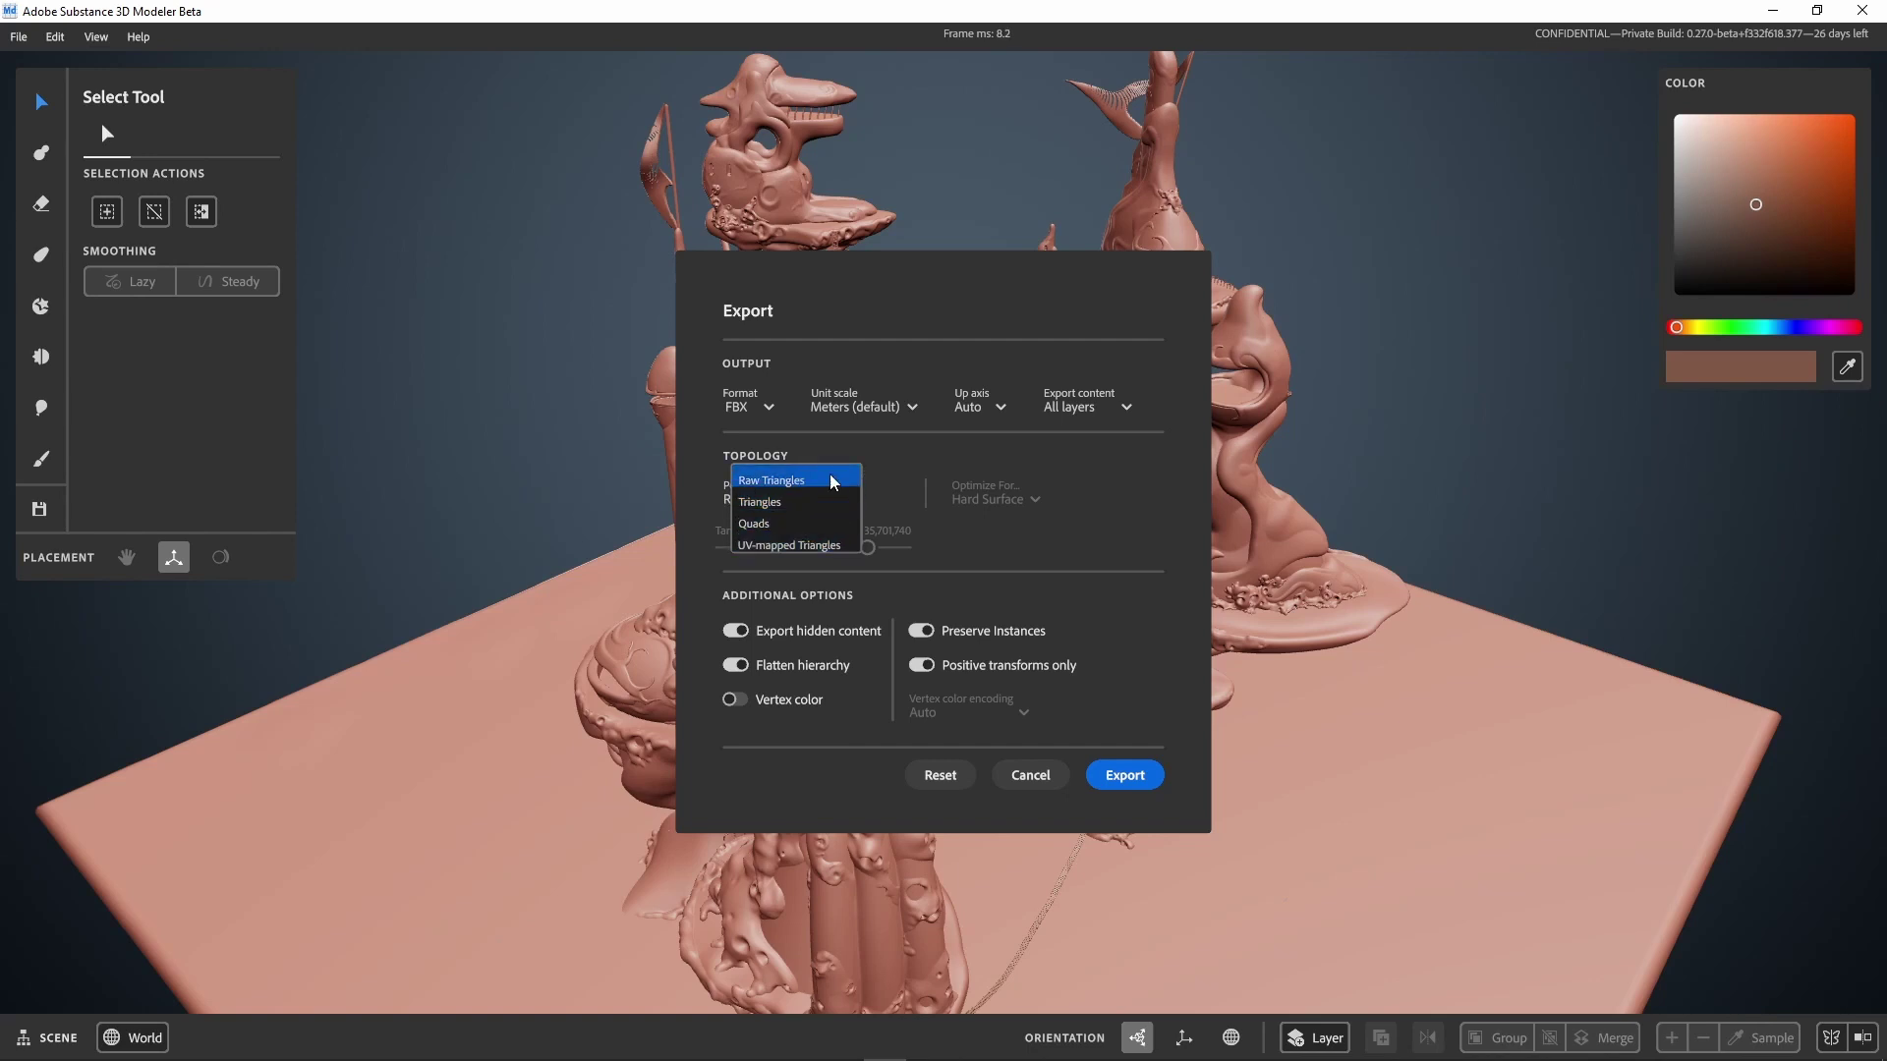
click(851, 481)
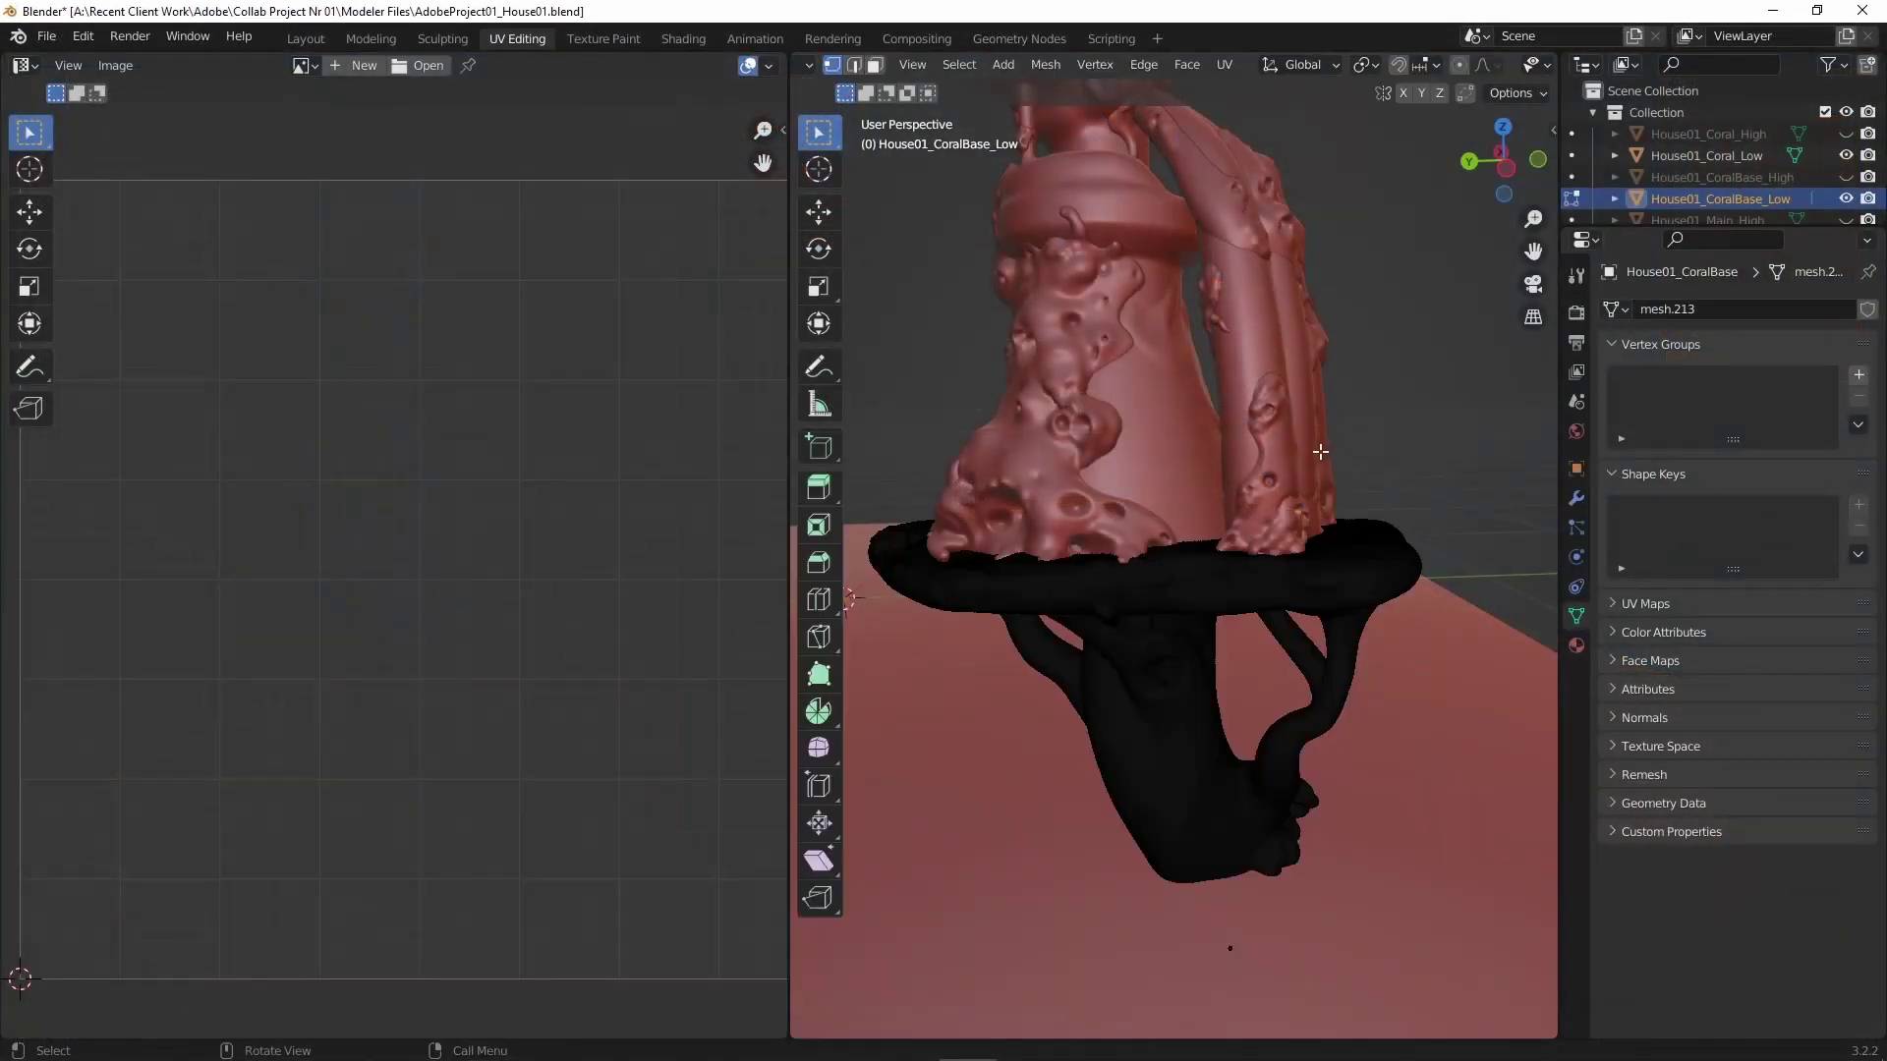
Smart UV Project the whole House01_CoralBase_Low mesh.
key(a)
key(u)
click(1322, 457)
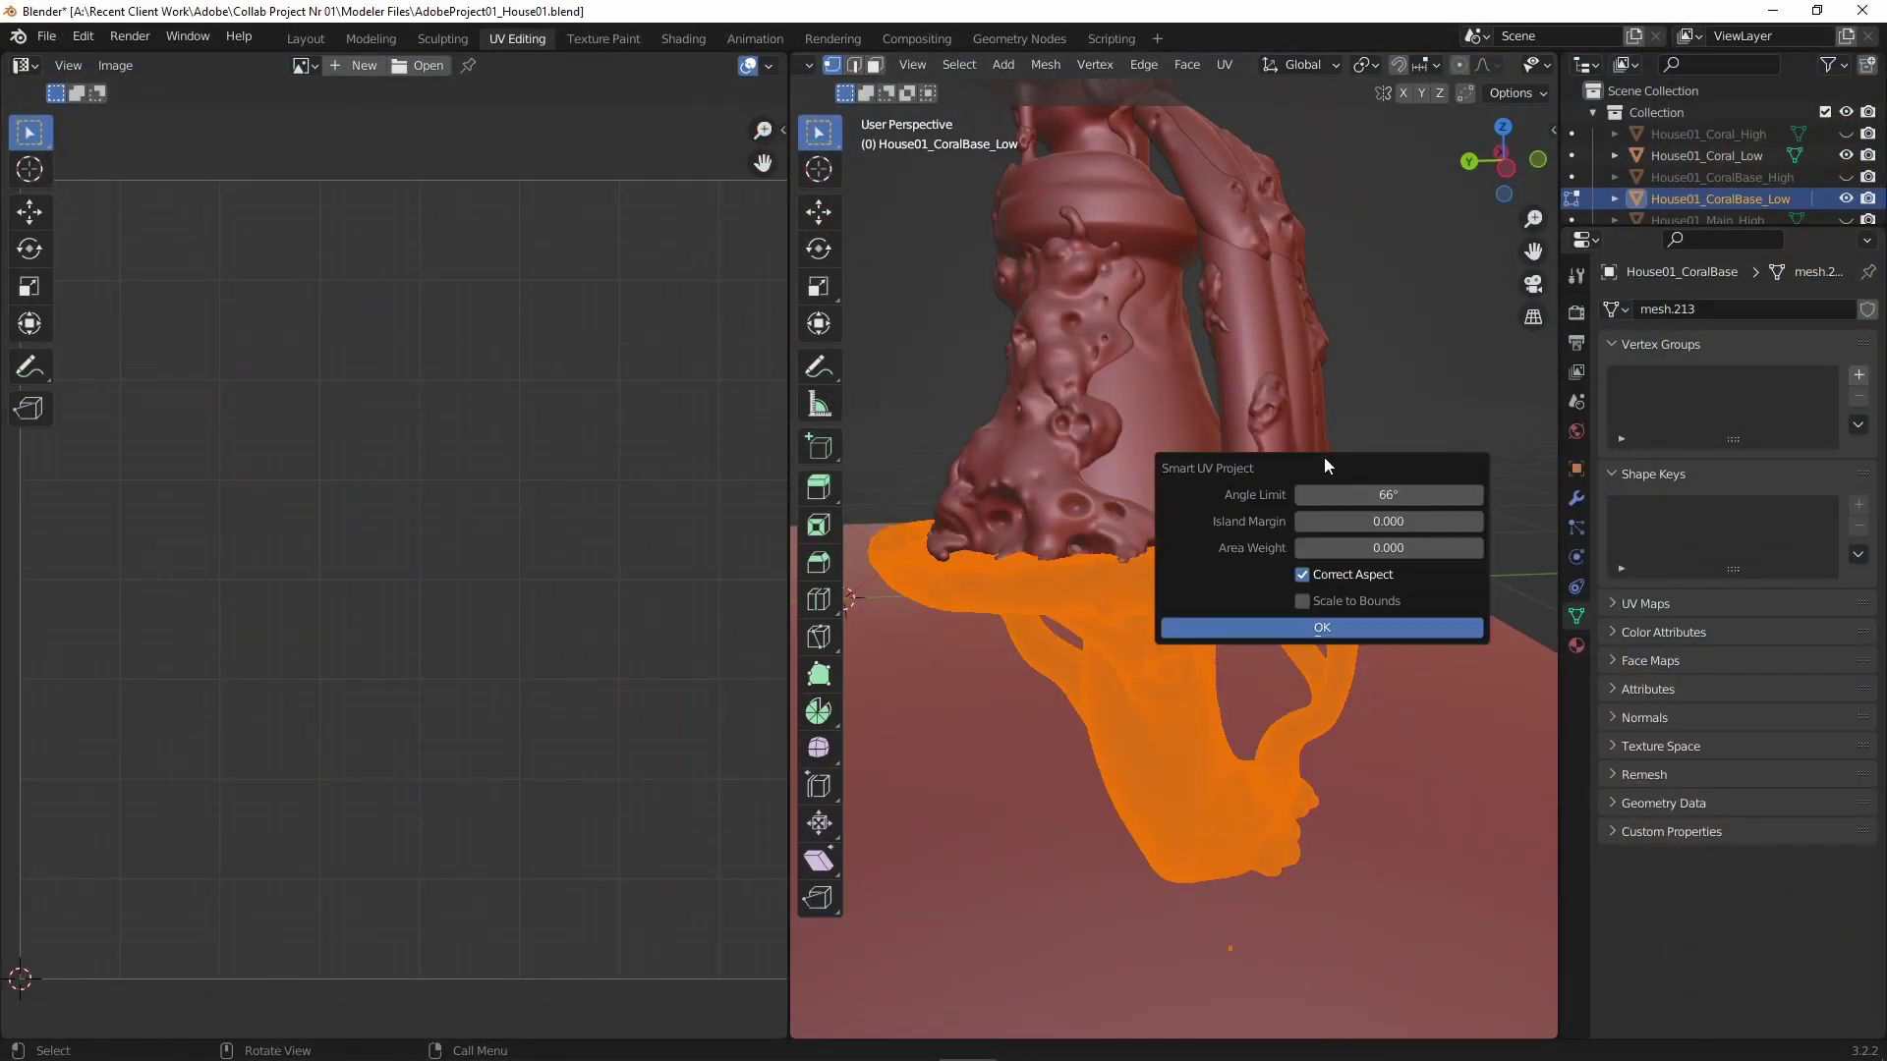
click(1395, 627)
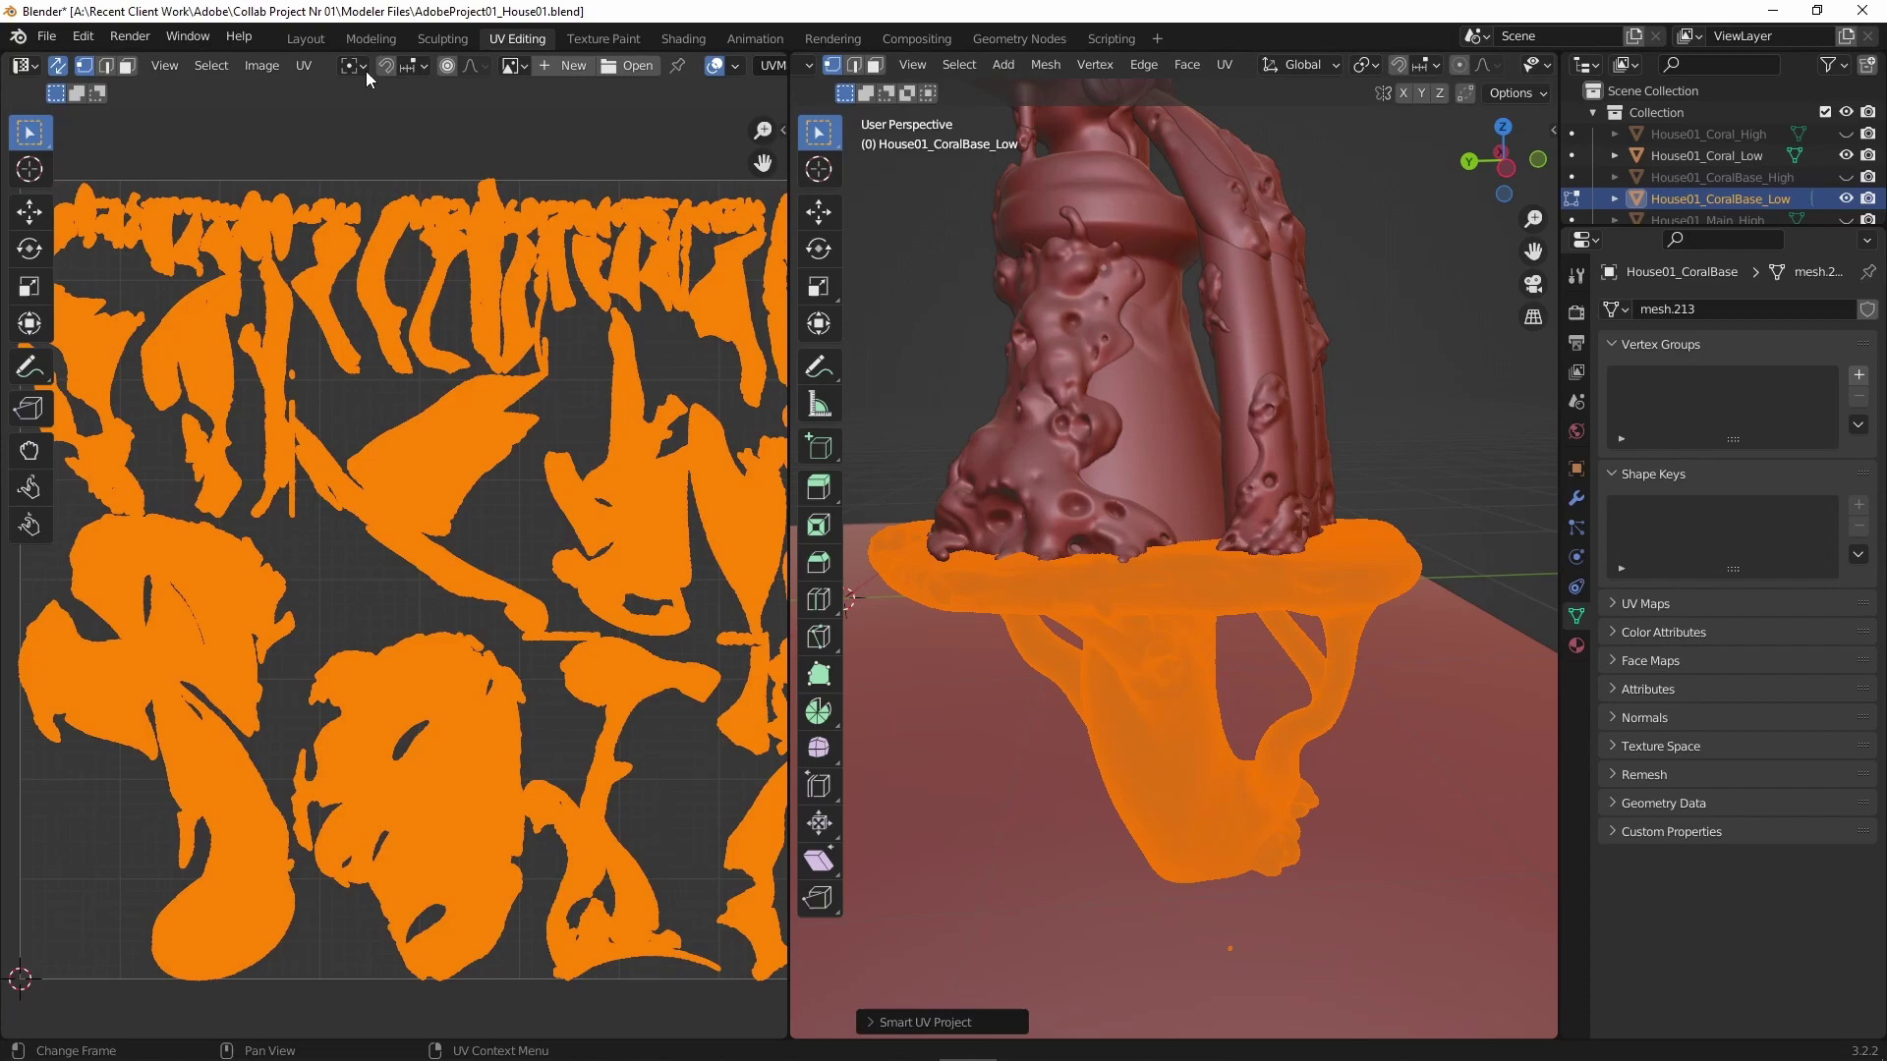
Save the bridges-and-ladders FBX from Modeler into the Exported From Blender folder.
click(263, 69)
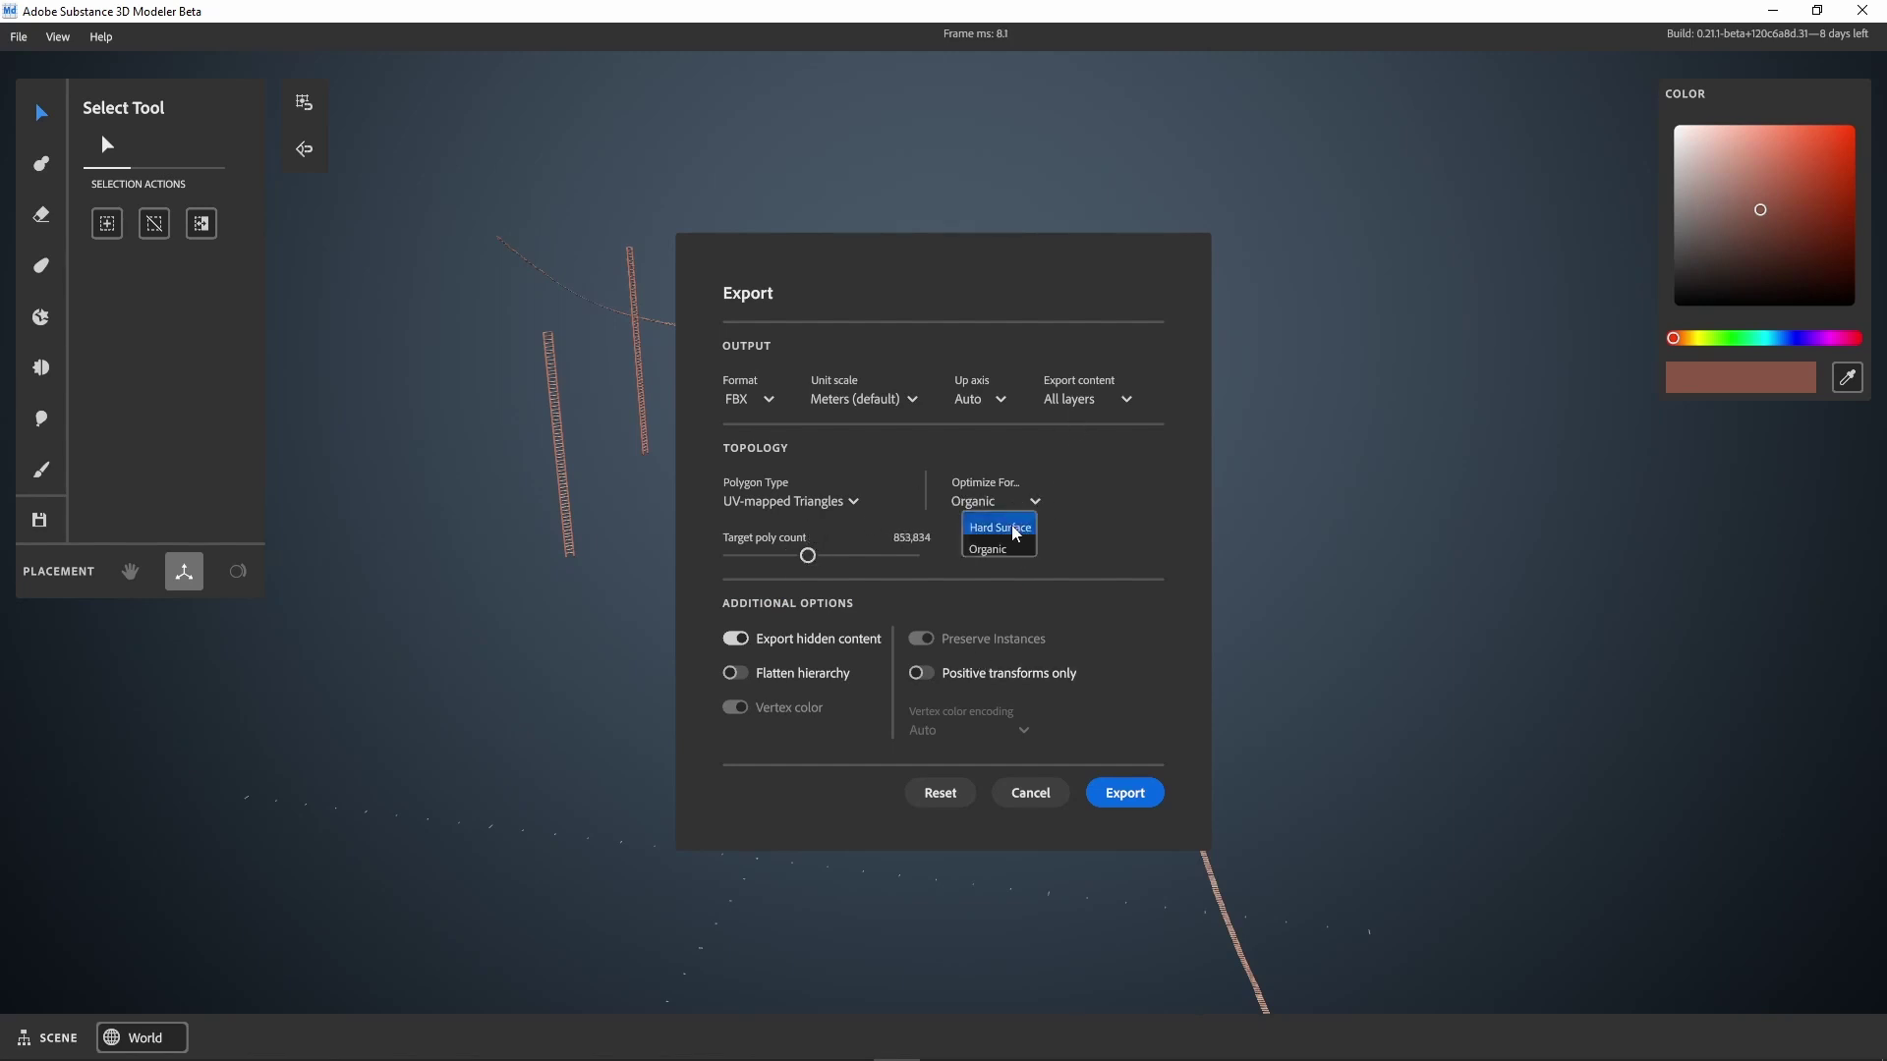
click(1111, 789)
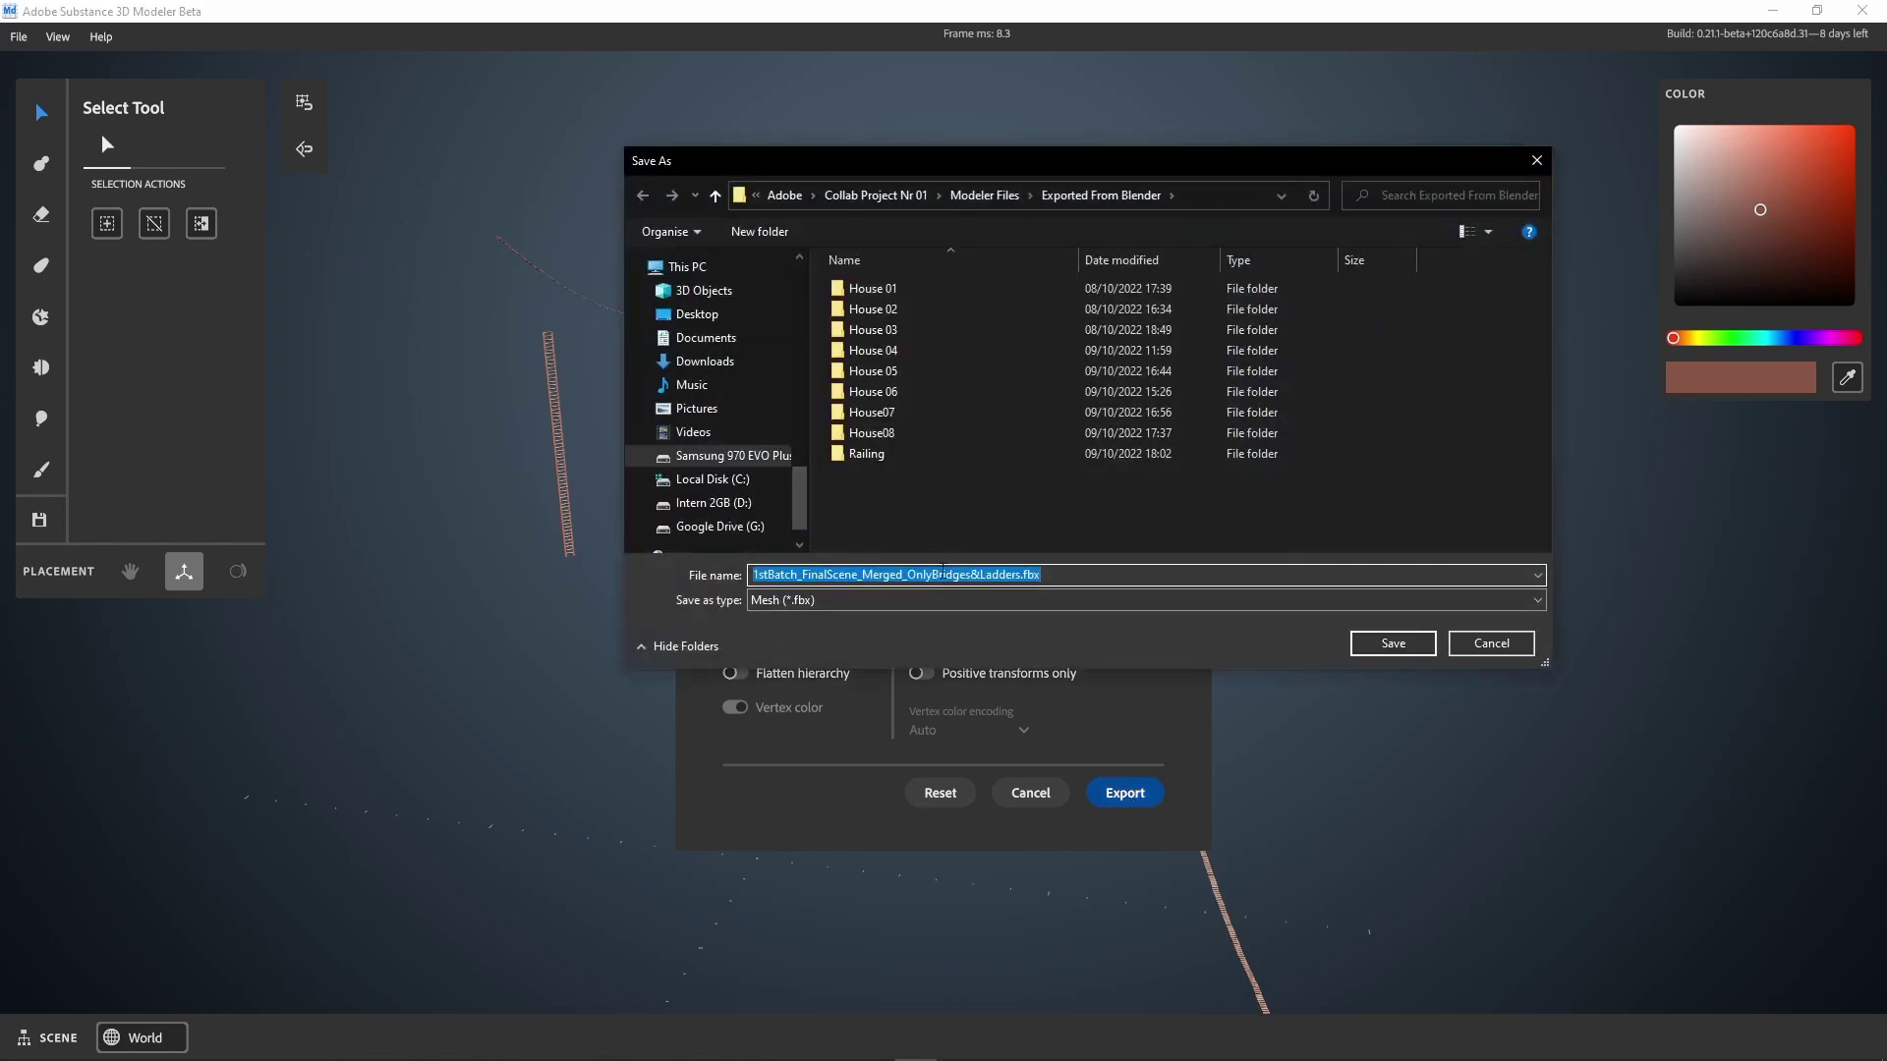
click(1392, 644)
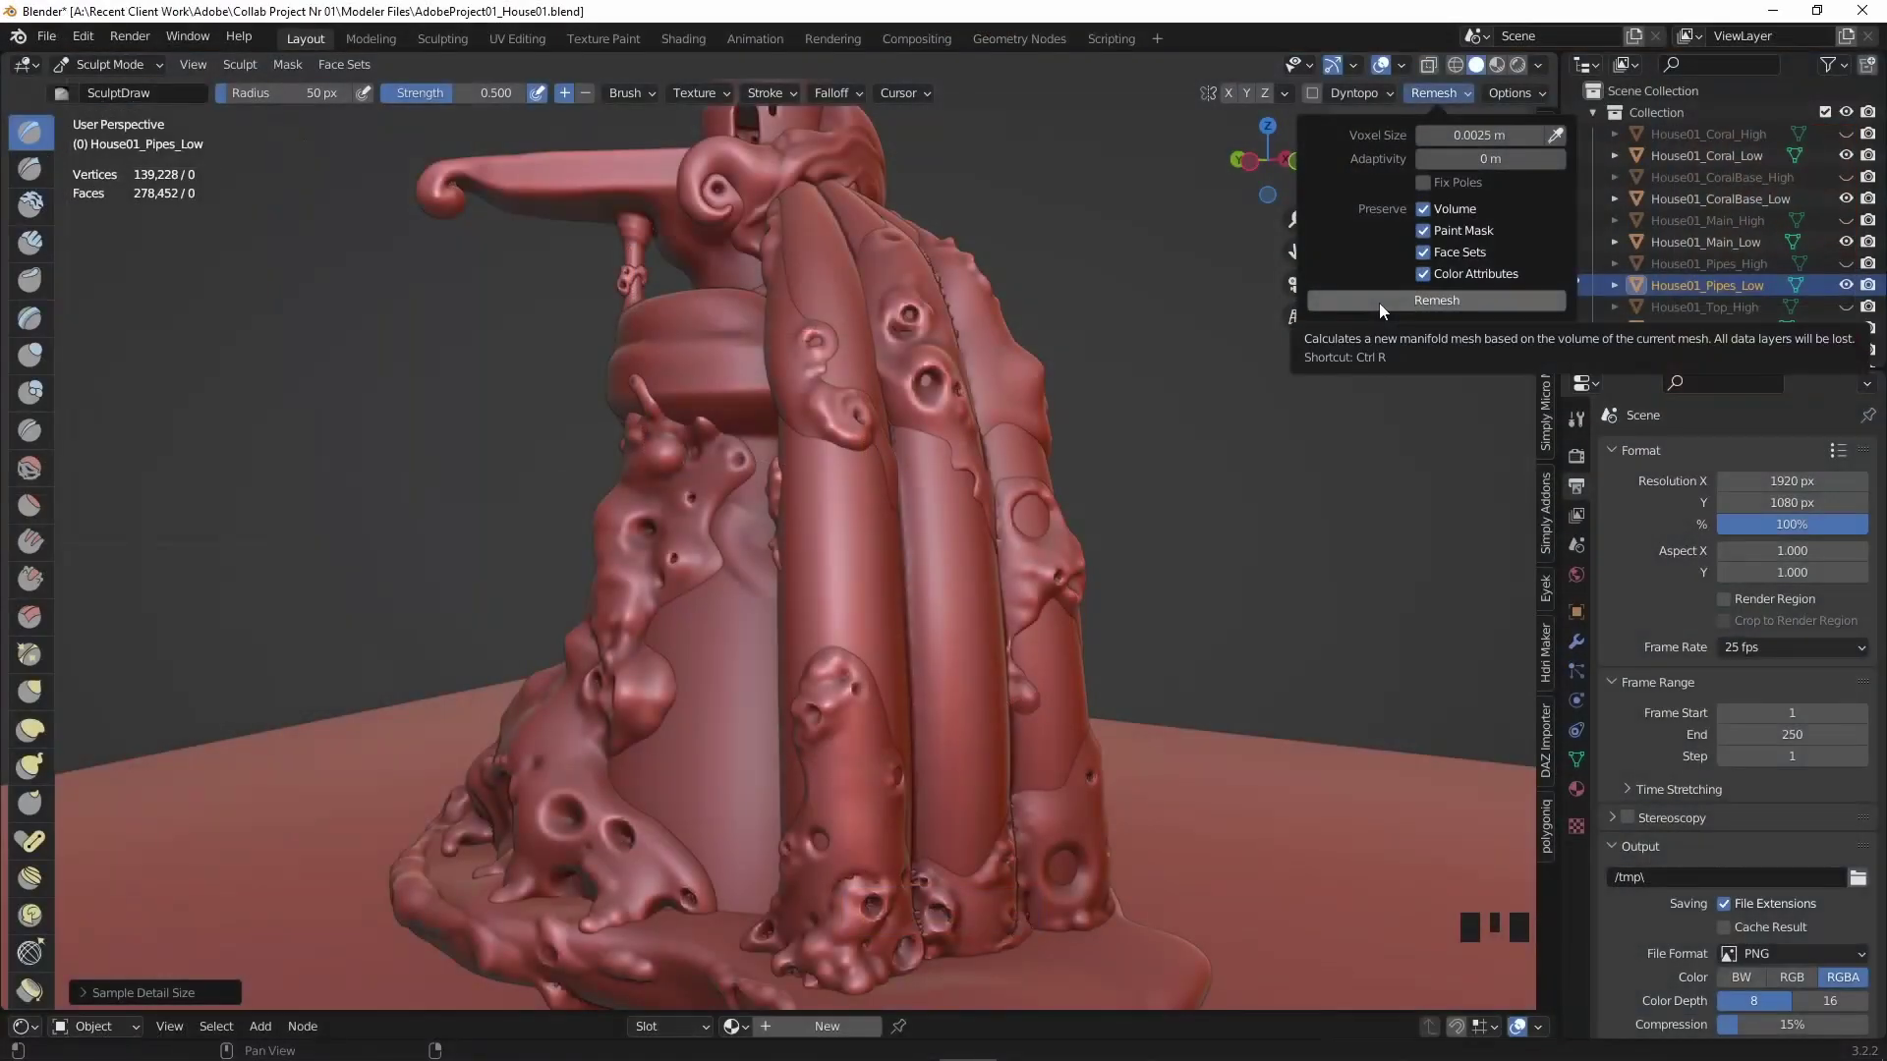
Remesh House01_Pipes_Low at 0.002274 m voxel size, reducing it to 118,654 vertices.
click(1380, 303)
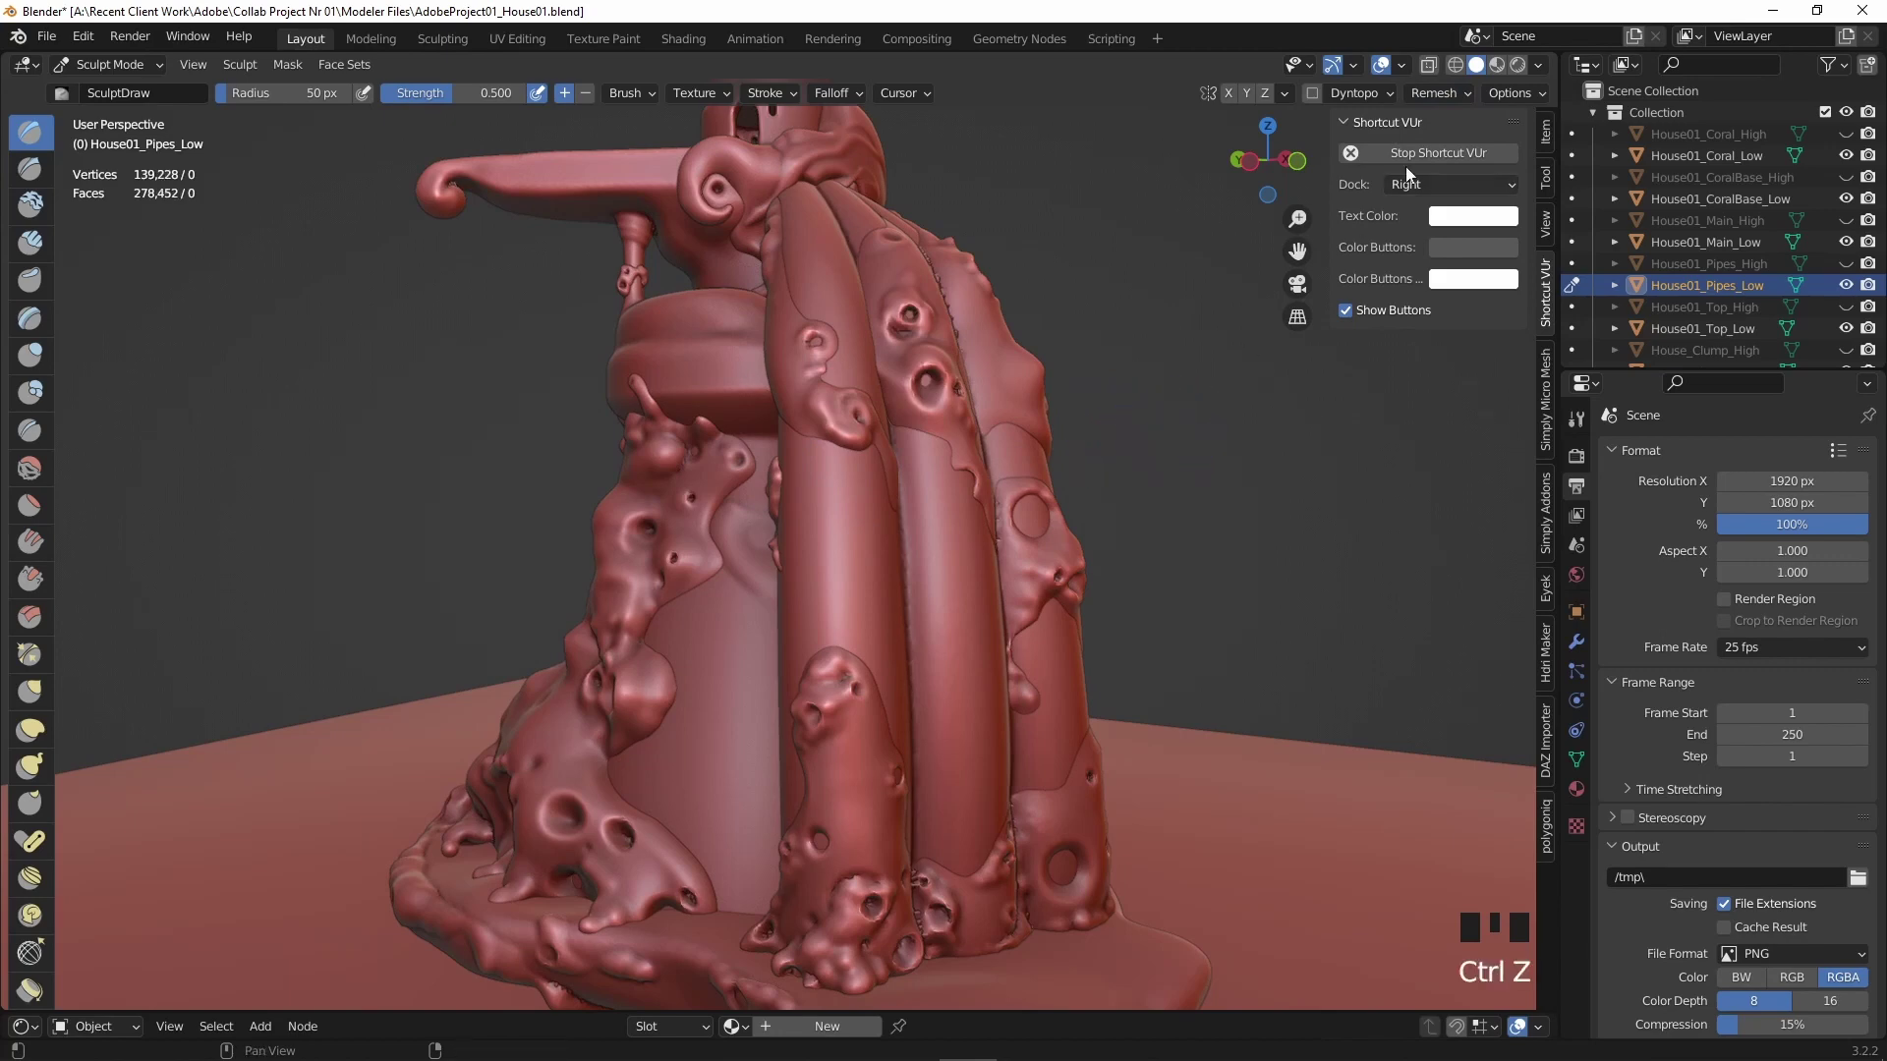
click(1434, 92)
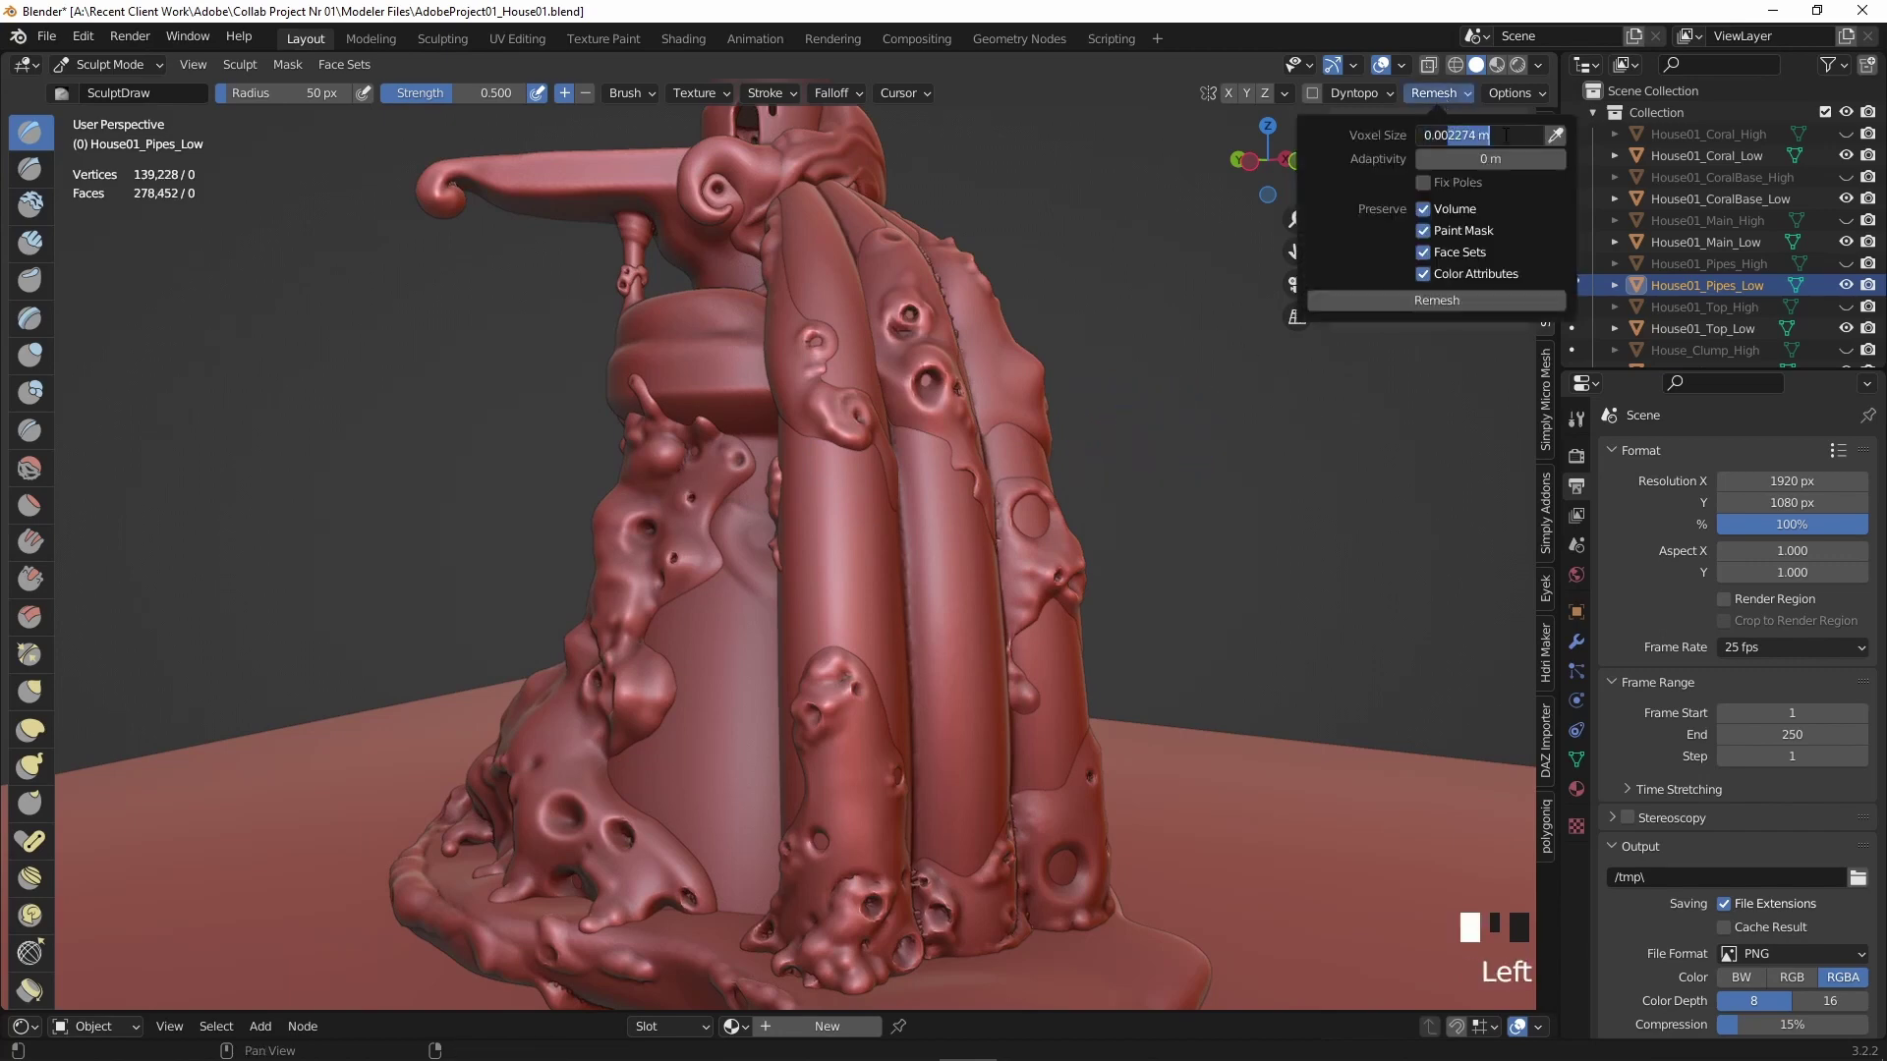
click(1390, 309)
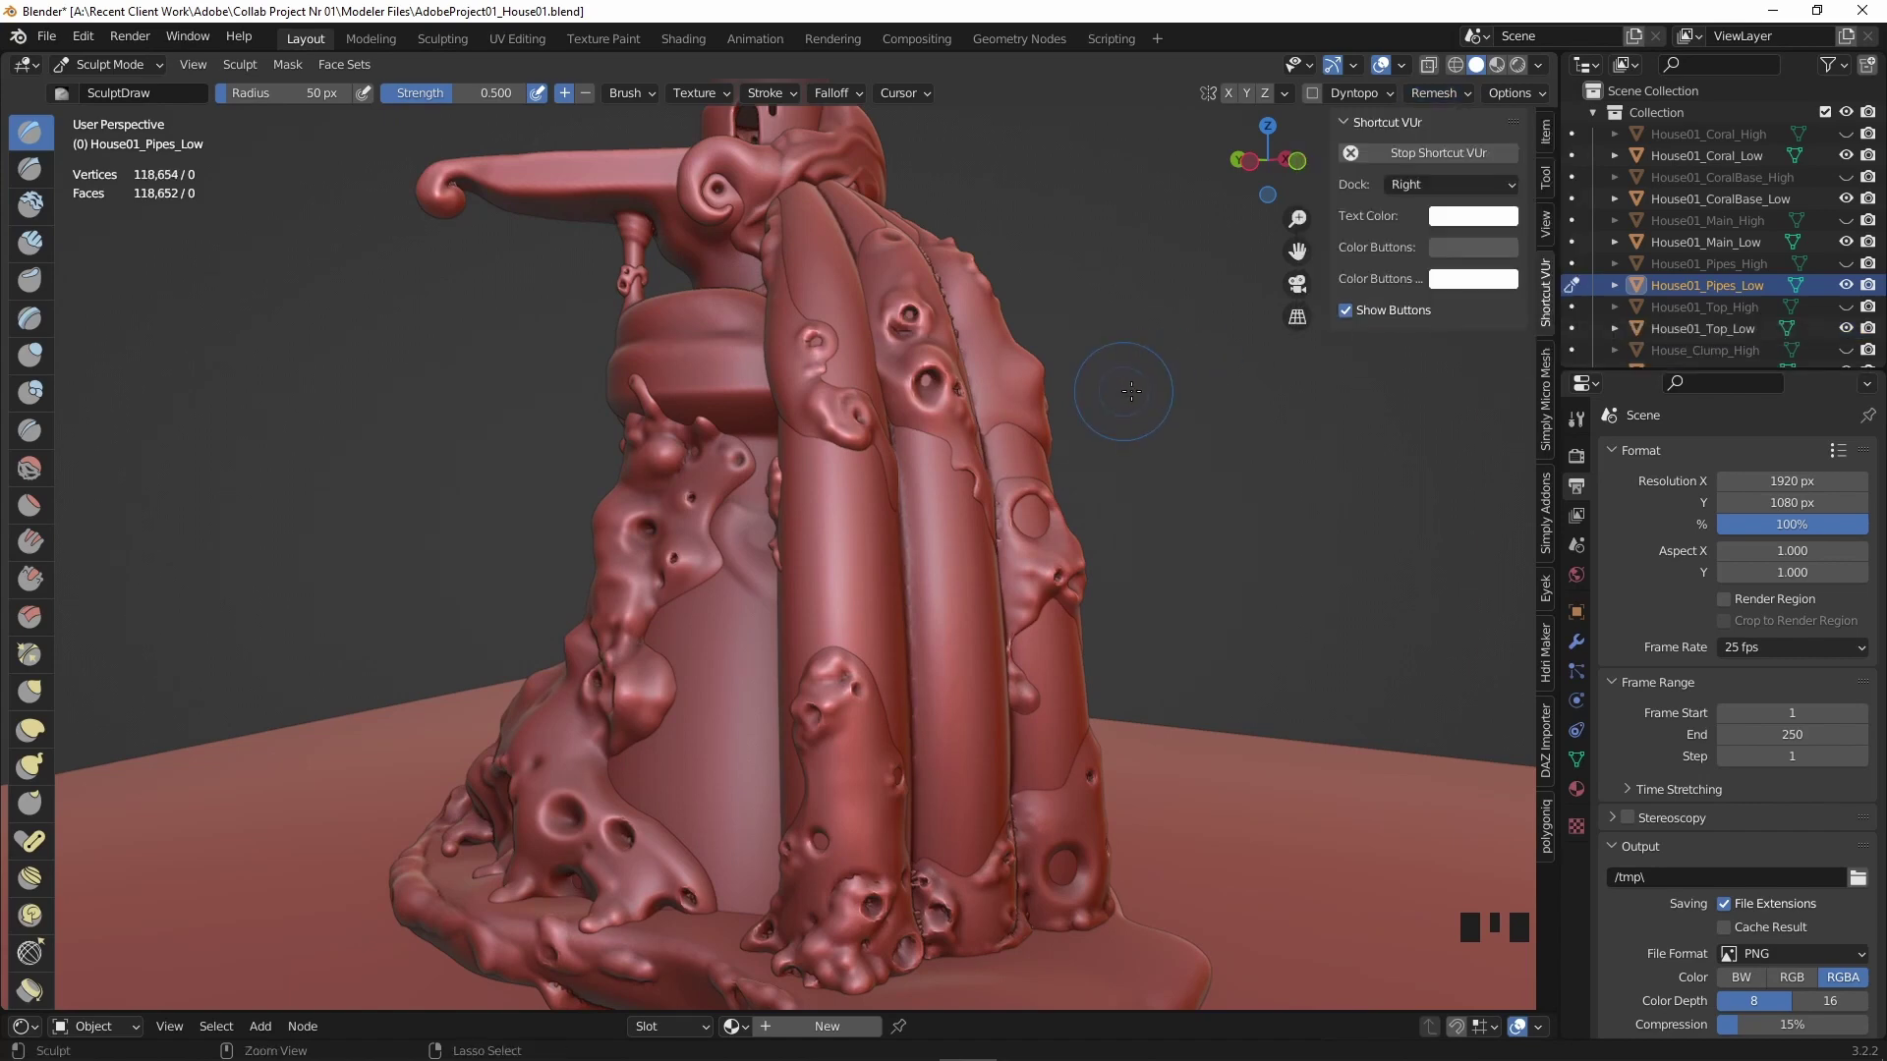
click(1461, 94)
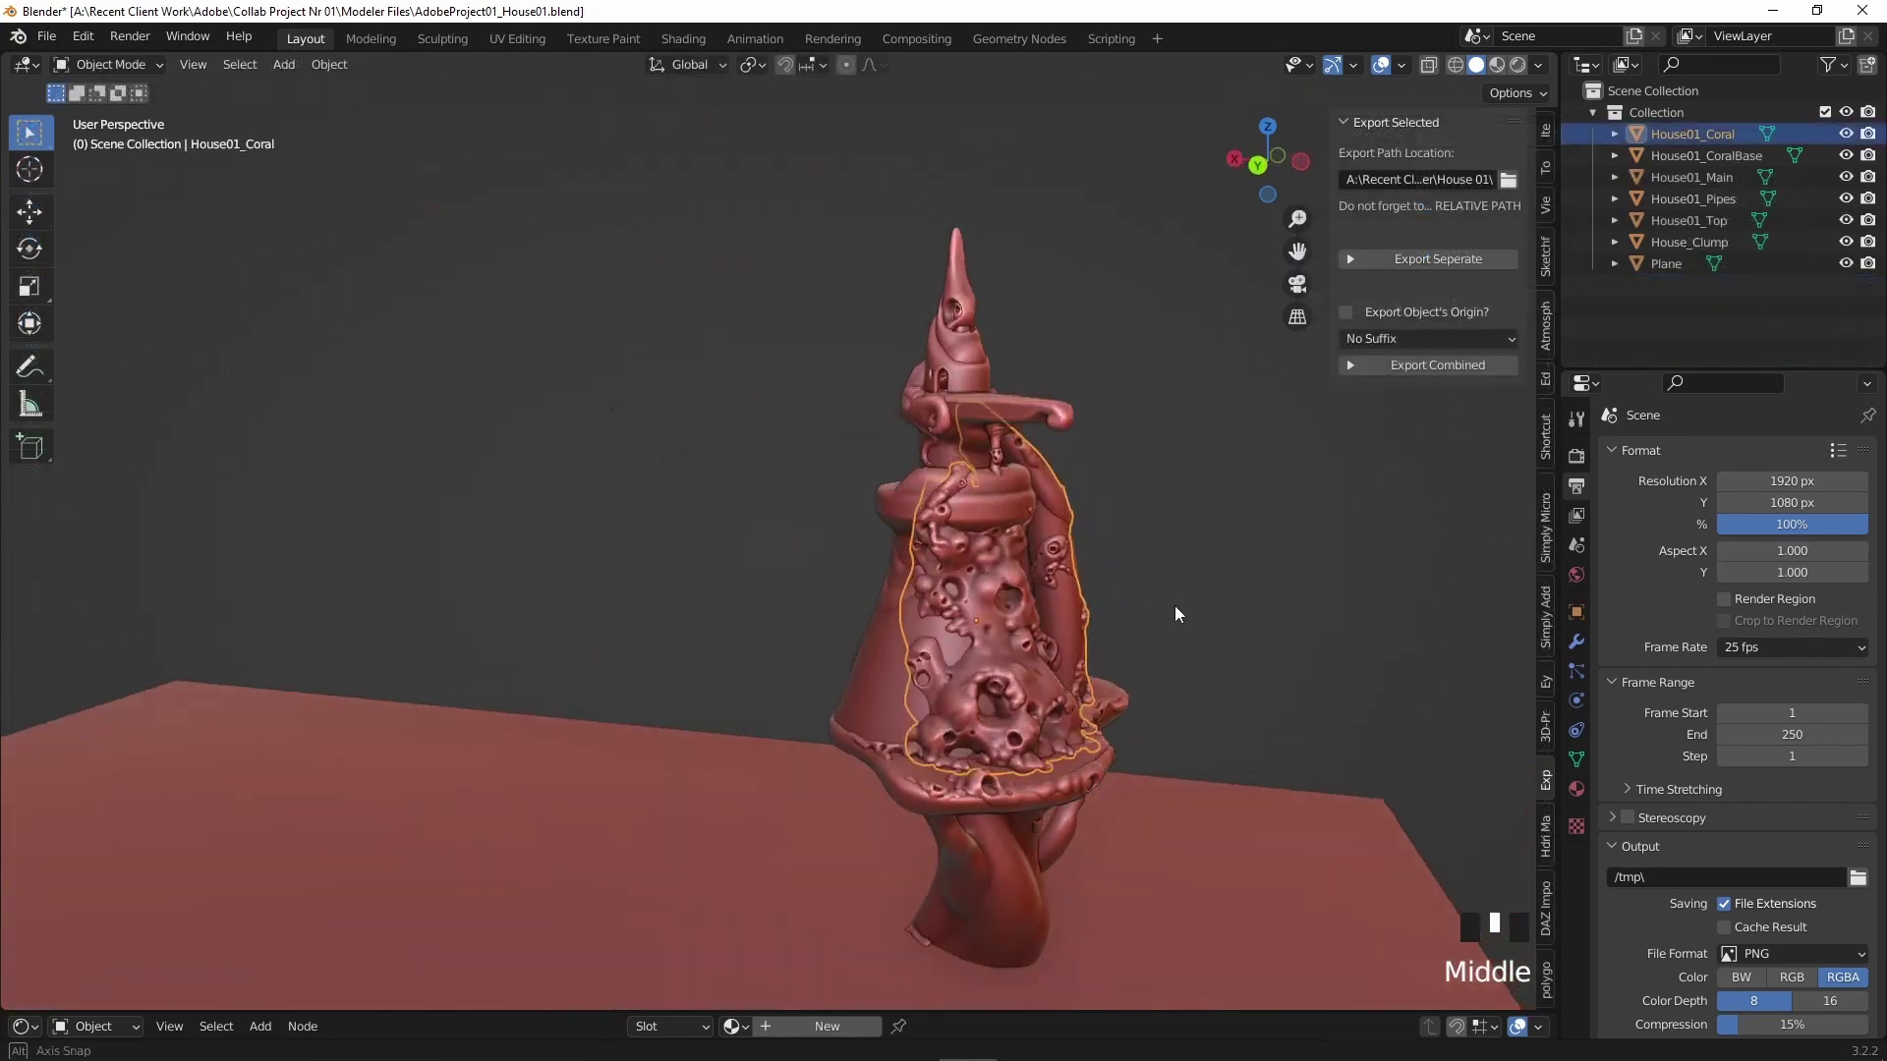
middle_drag(1175, 605, 694, 746)
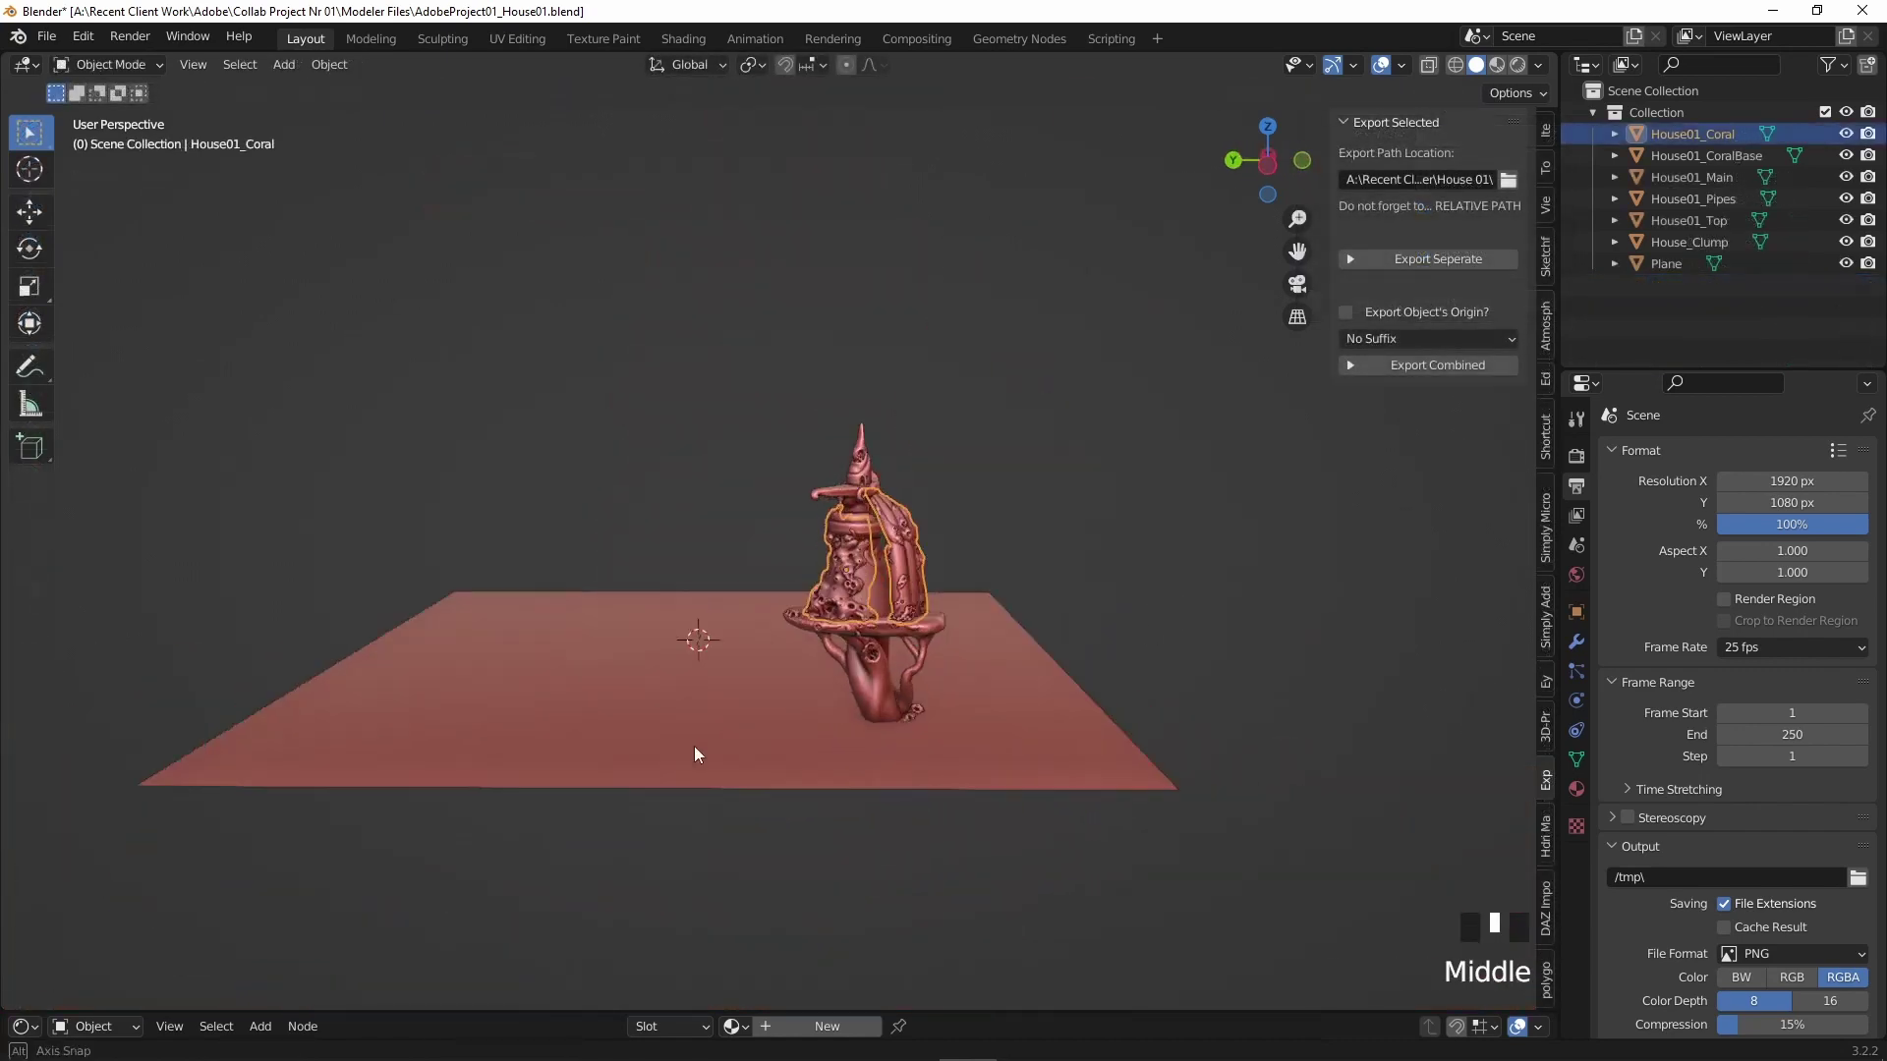
Move the ground plane to a new position under the coral house.
scroll(693, 746, up, 2)
key(g)
click(1175, 763)
middle_drag(1208, 695, 950, 745)
scroll(1172, 521, up, 2)
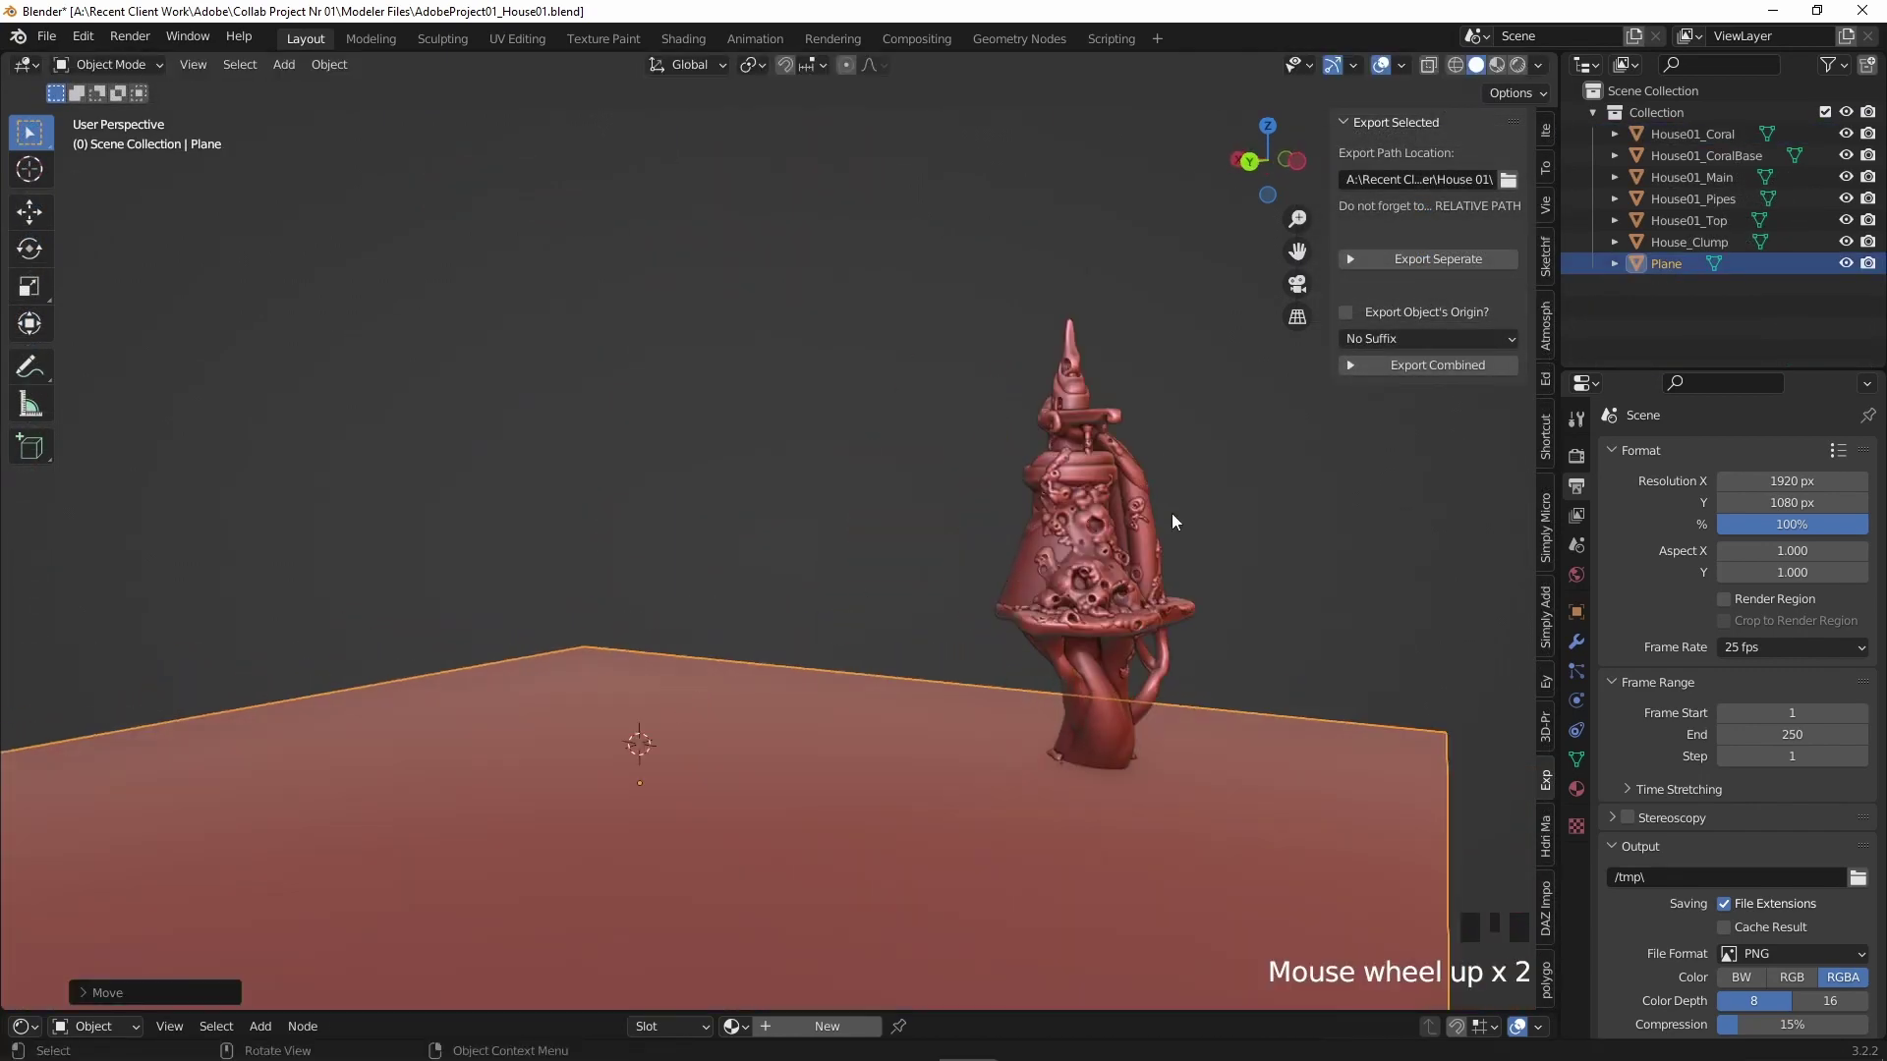
Batch-rename the House01 objects with a _High suffix, then duplicate them for renaming.
key(ctrl+F2)
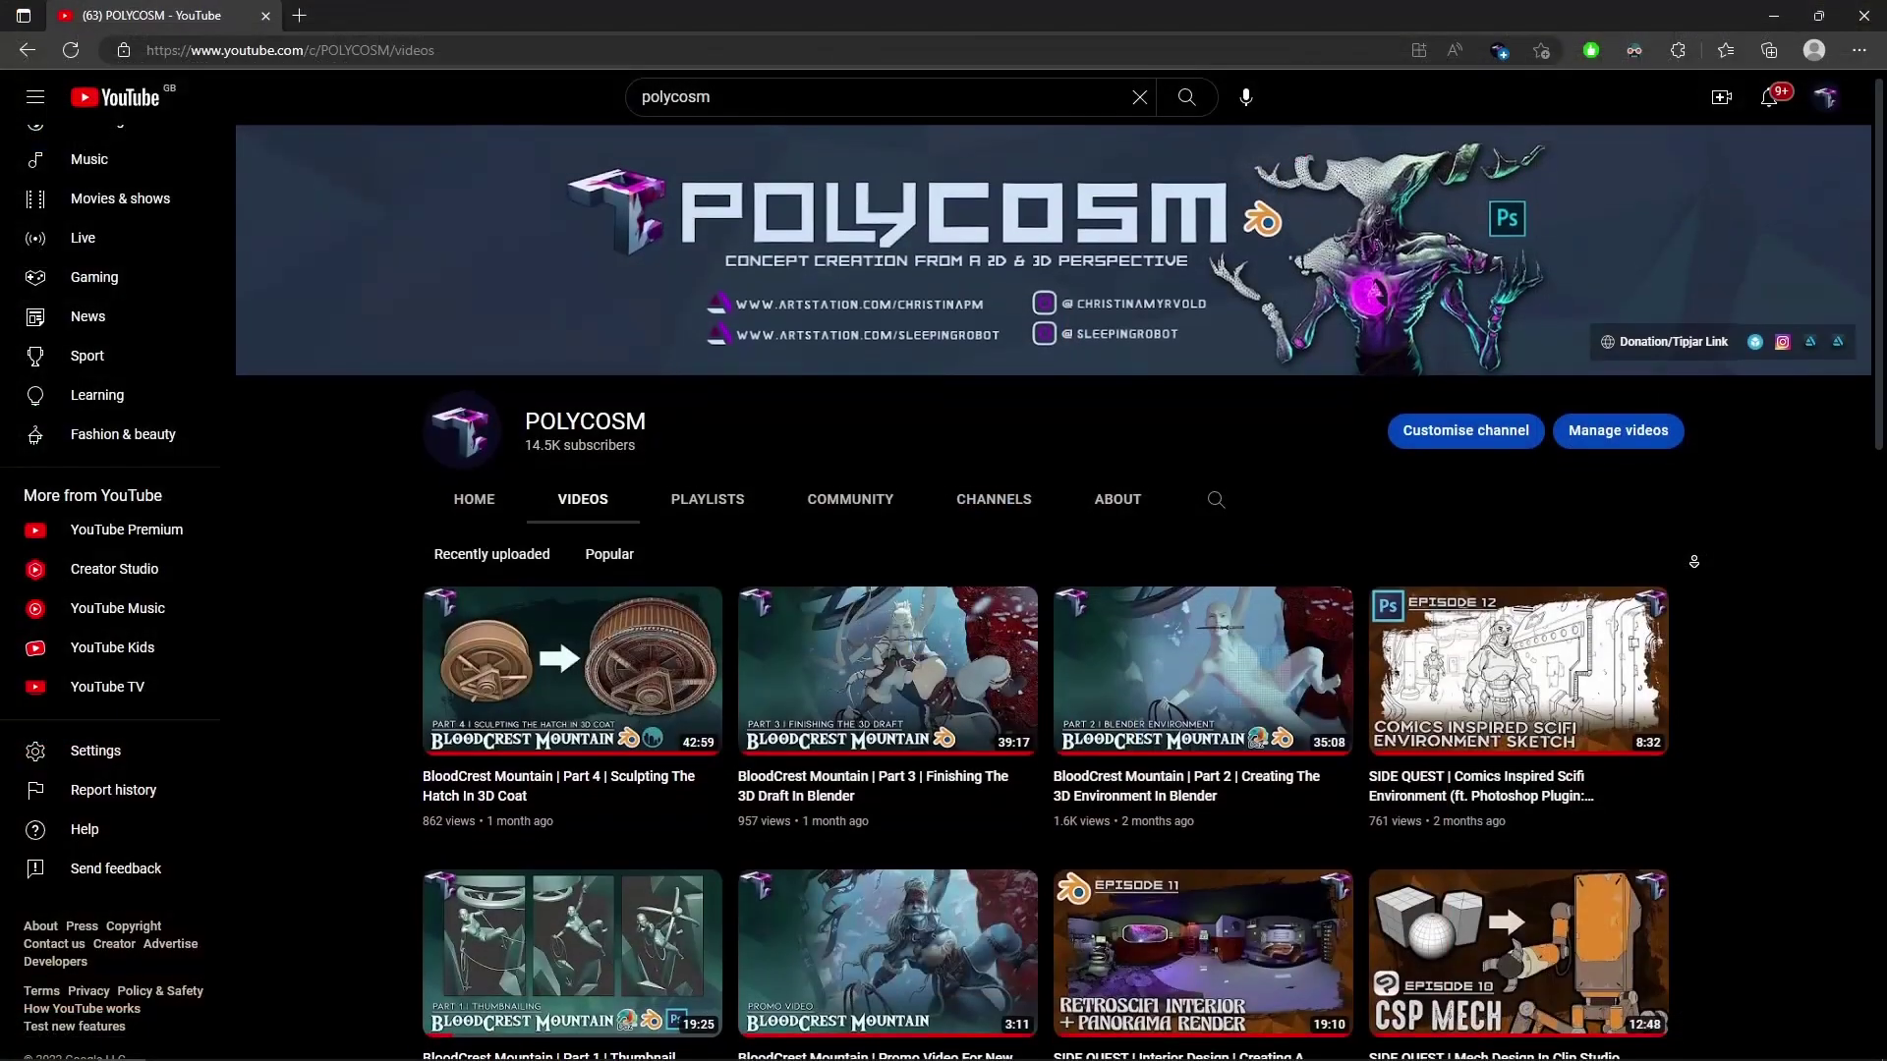
middle_click(1693, 572)
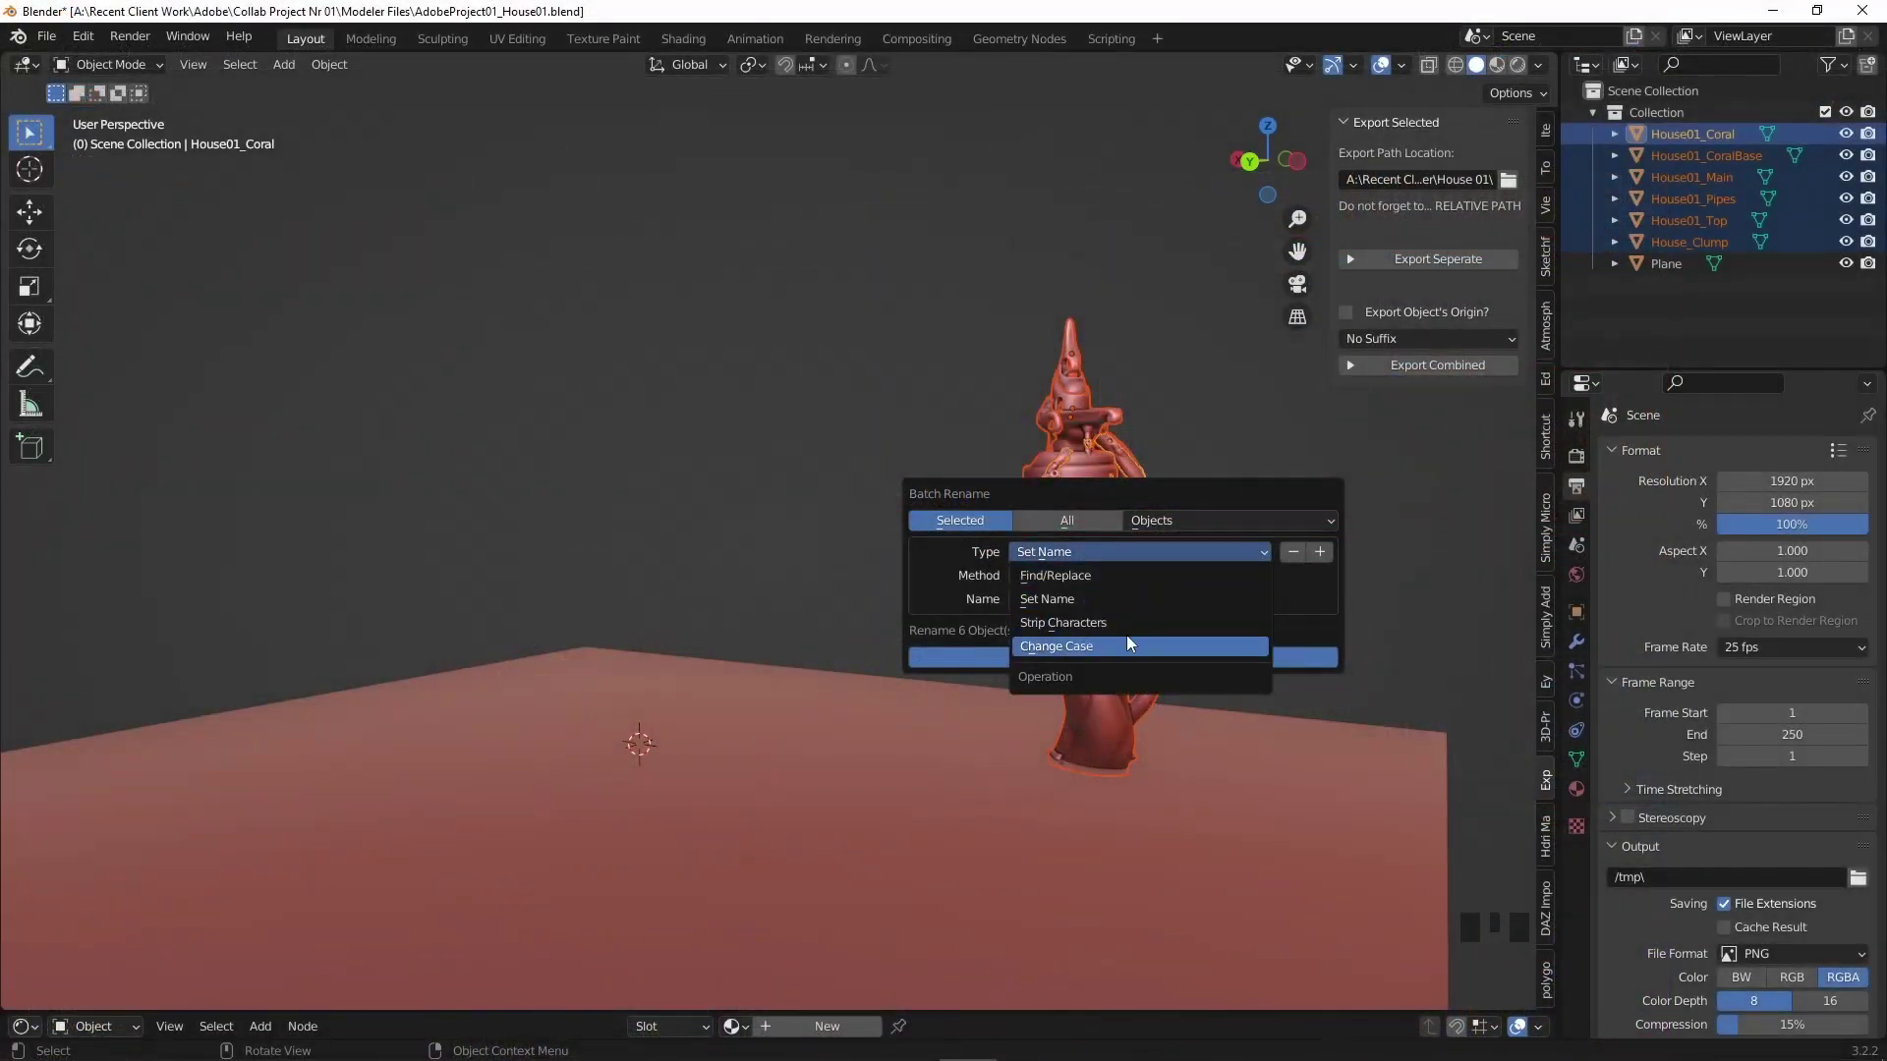
click(1085, 656)
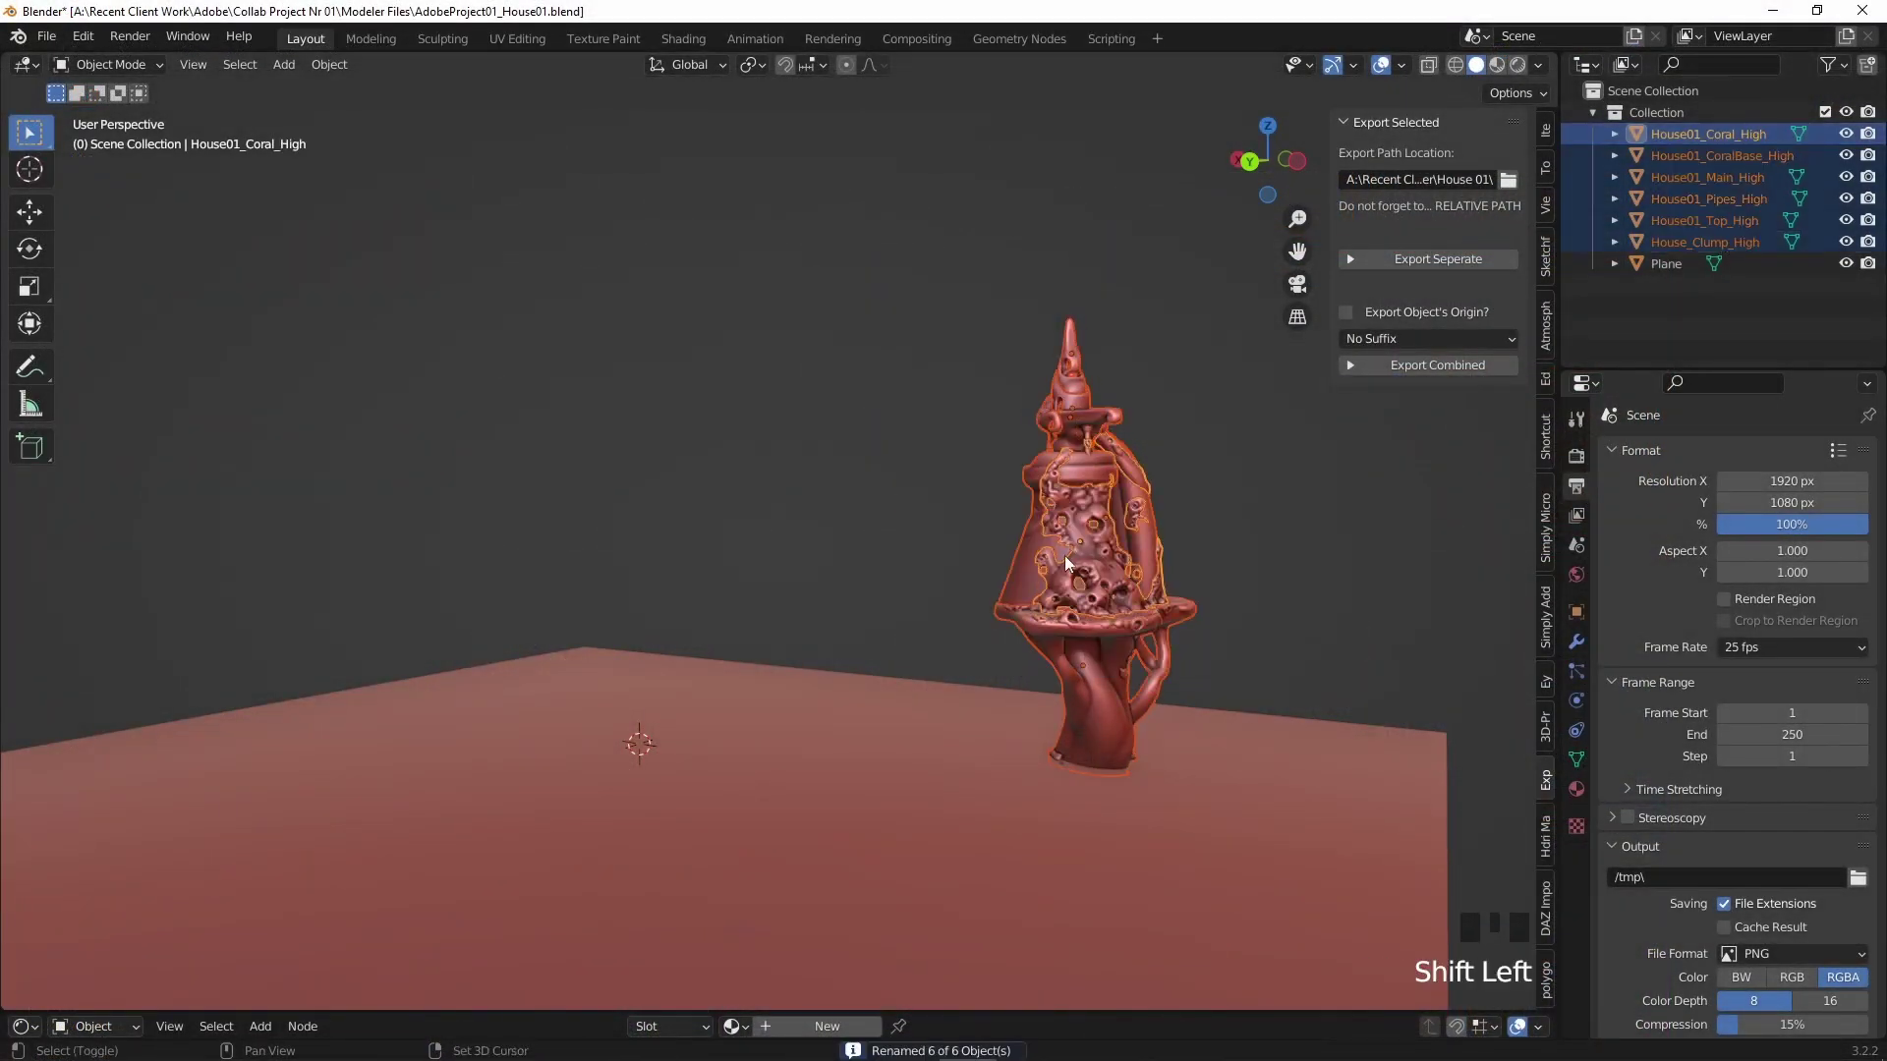
key(shift+d)
key(Escape)
middle_drag(1085, 656, 1087, 589)
key(ctrl+F2)
click(1087, 574)
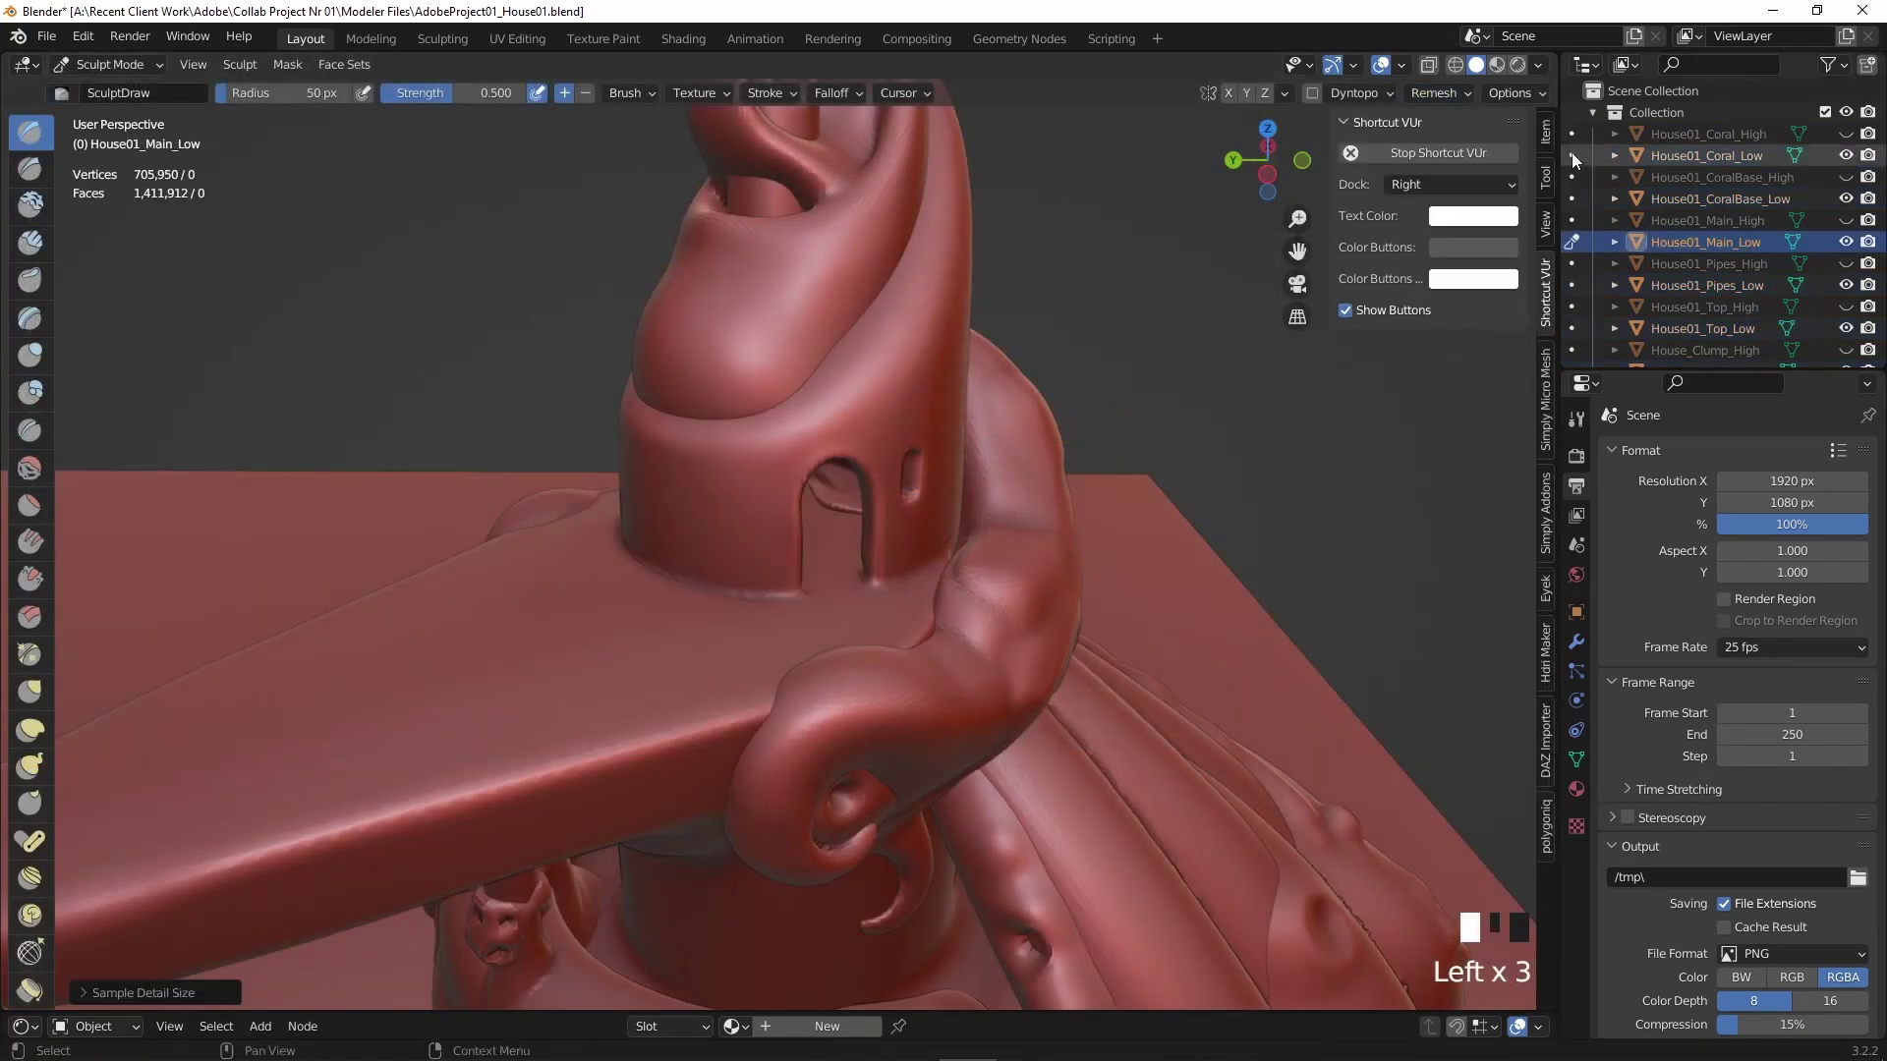
Remesh House01_Main_Low with a 0.003 m voxel size.
click(1484, 135)
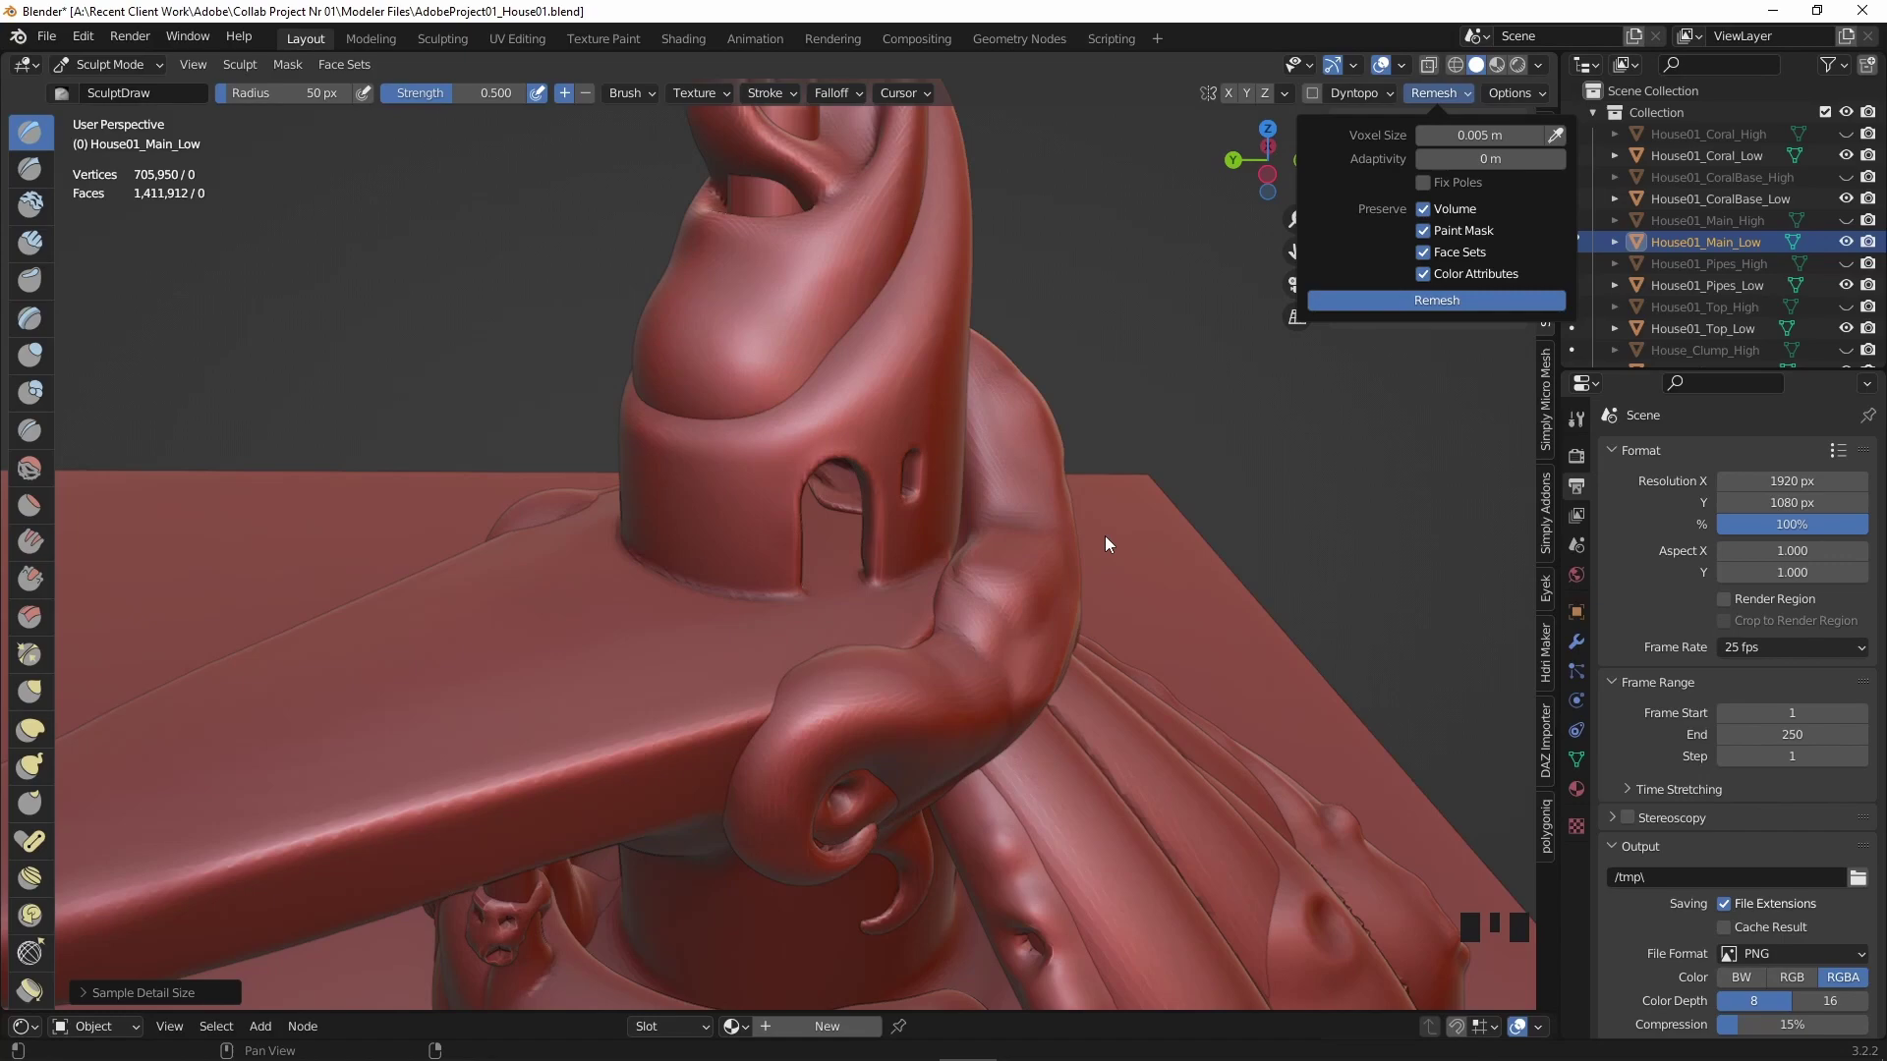
click(1439, 93)
click(1455, 135)
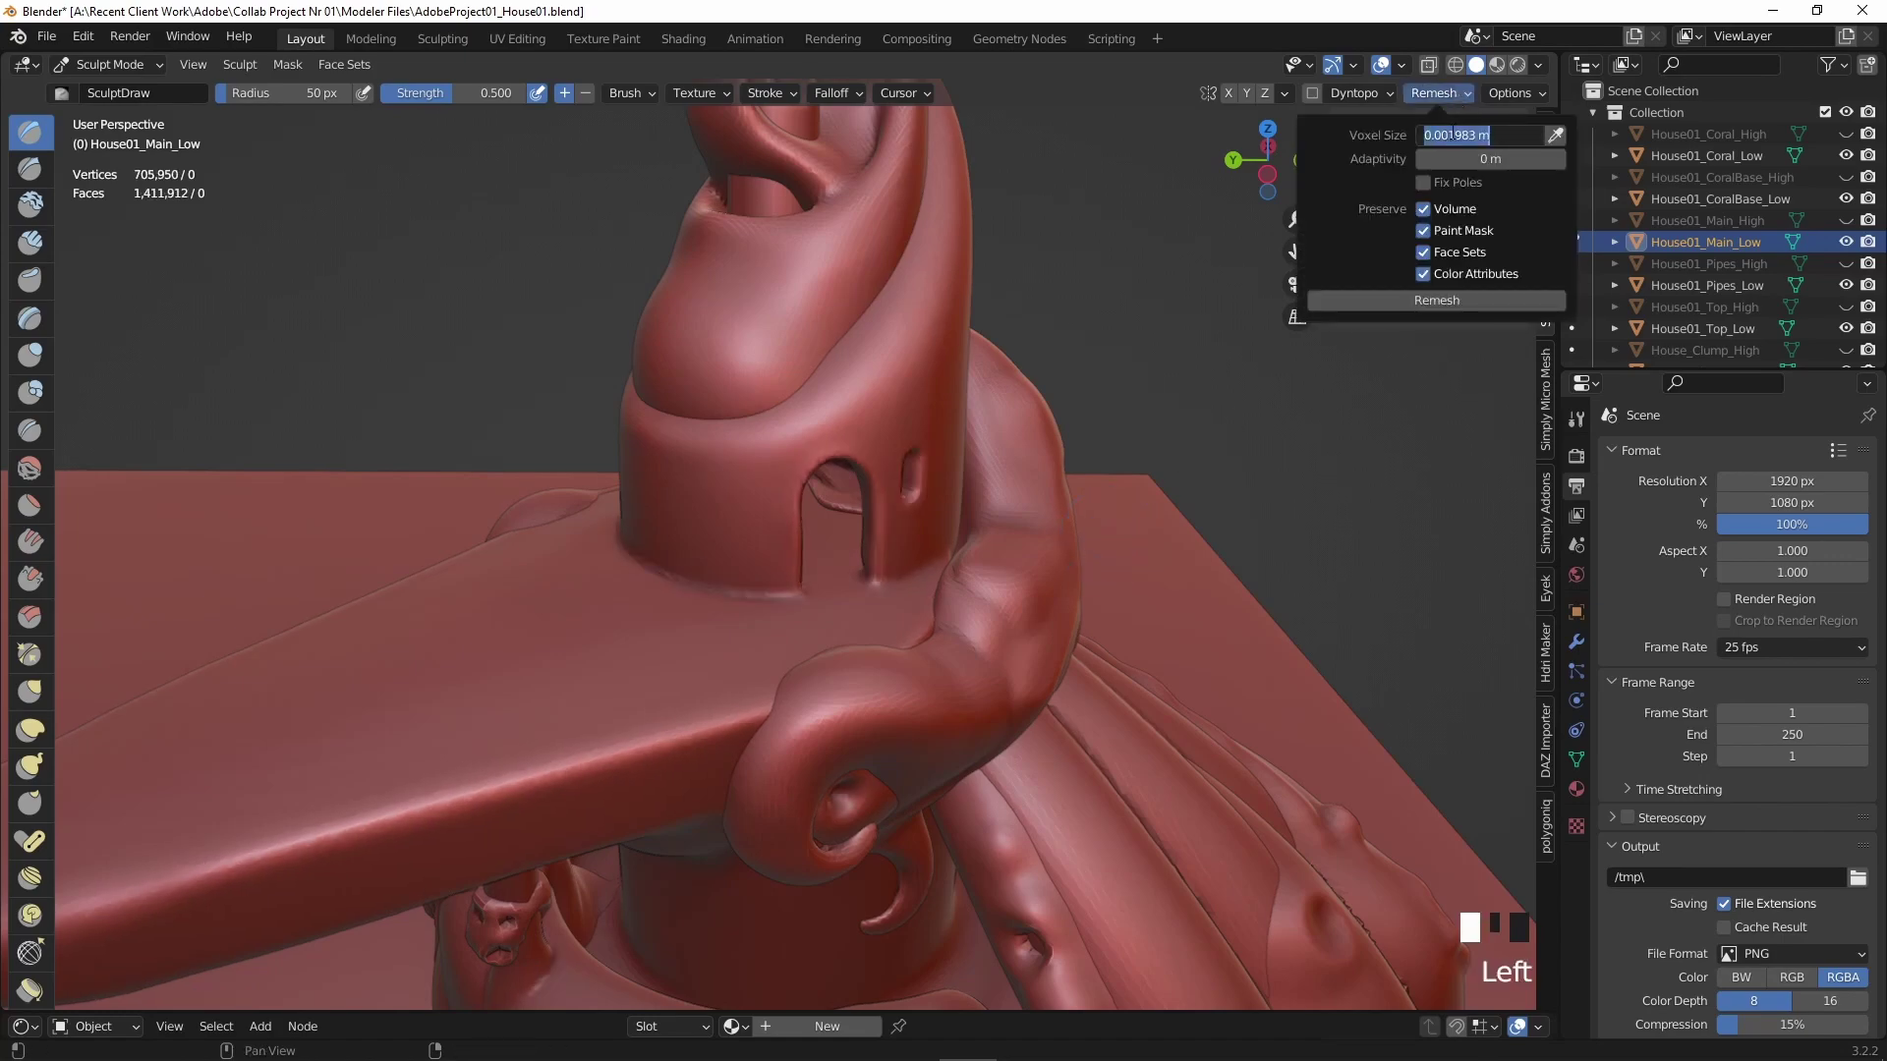
click(1392, 299)
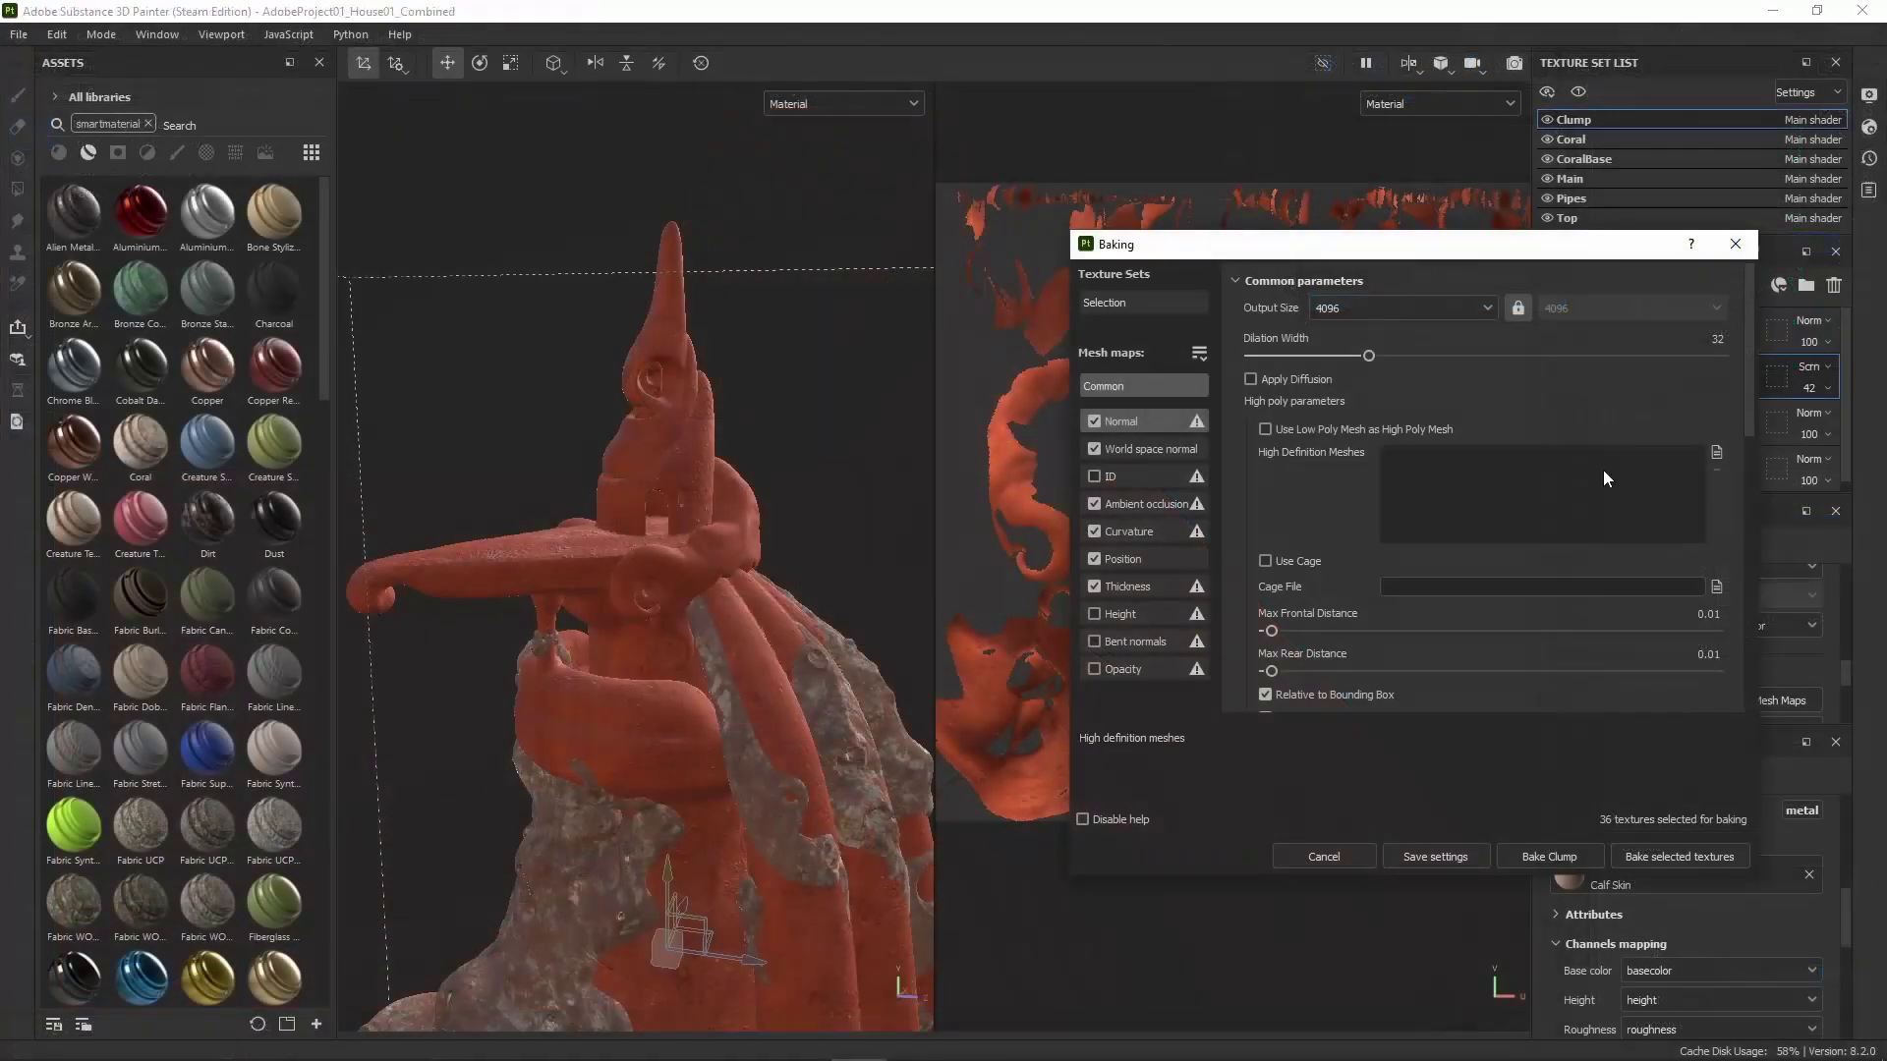
Load the high-poly FBX and bake all 36 selected texture maps.
click(1715, 452)
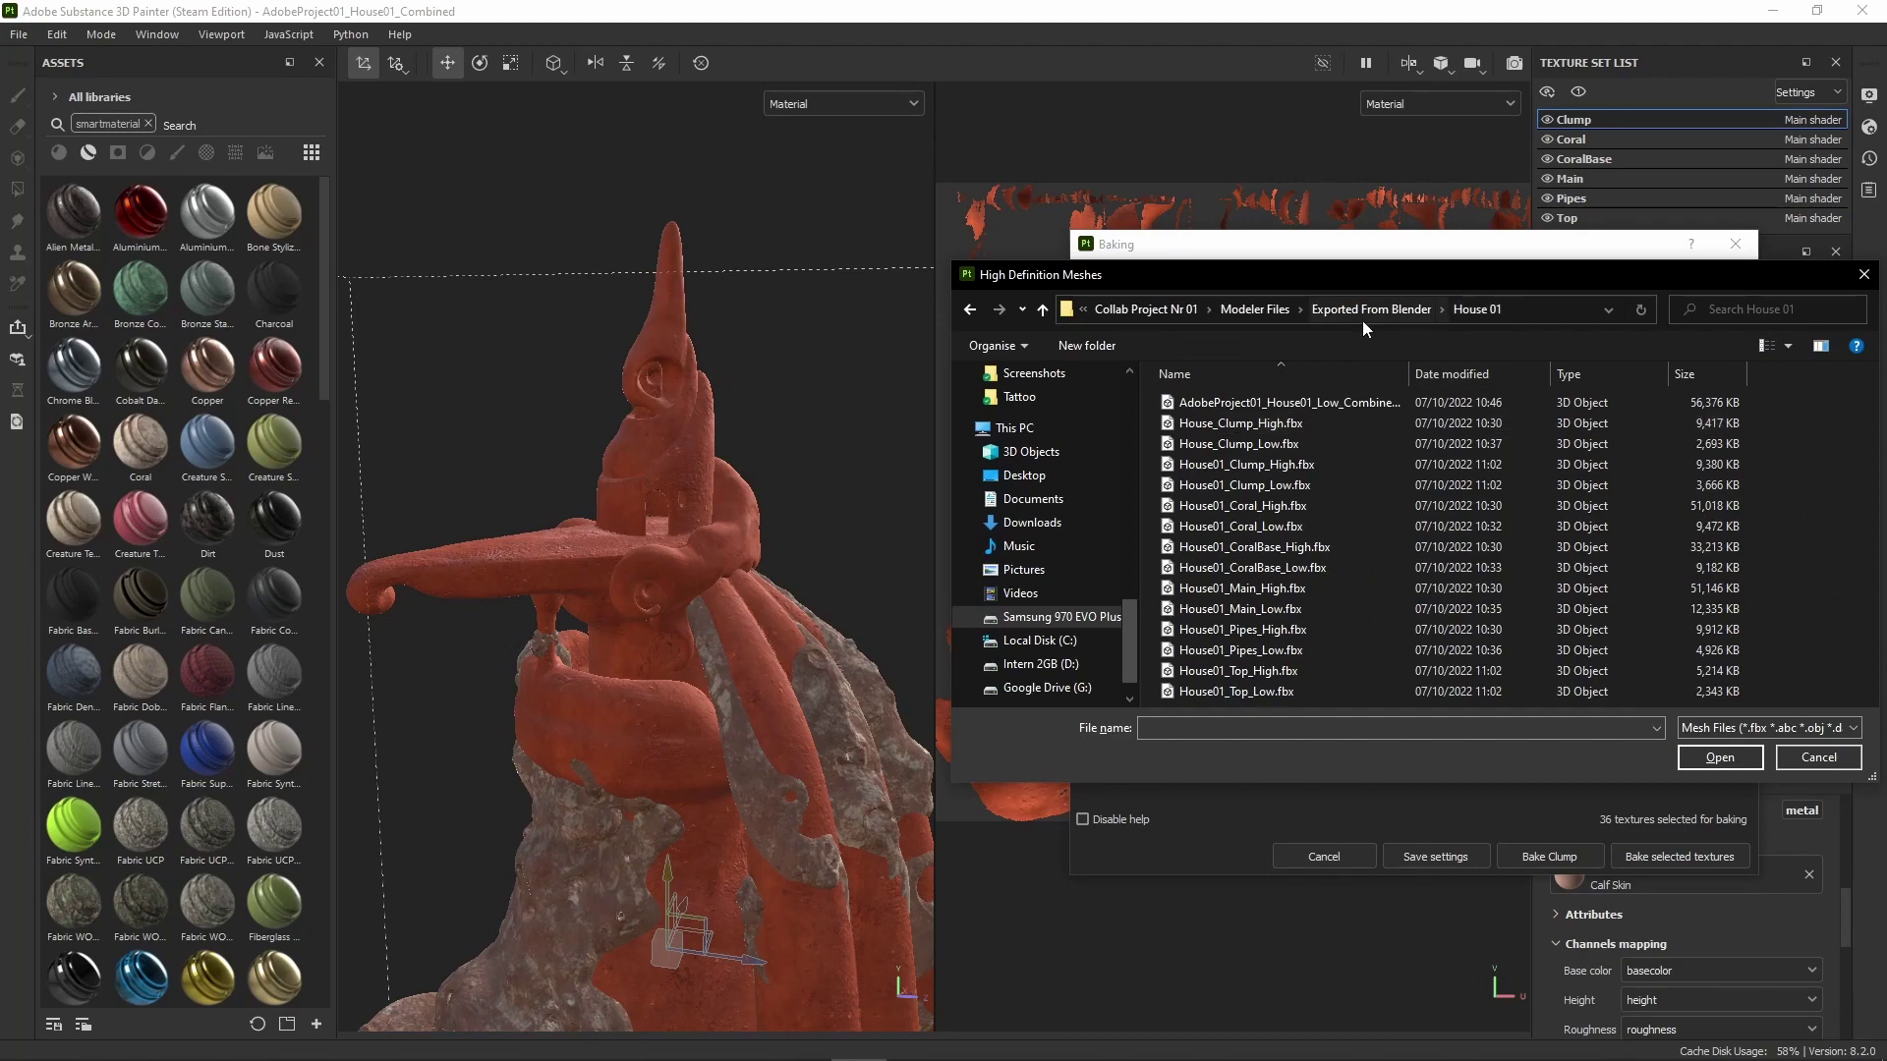
double_click(1304, 430)
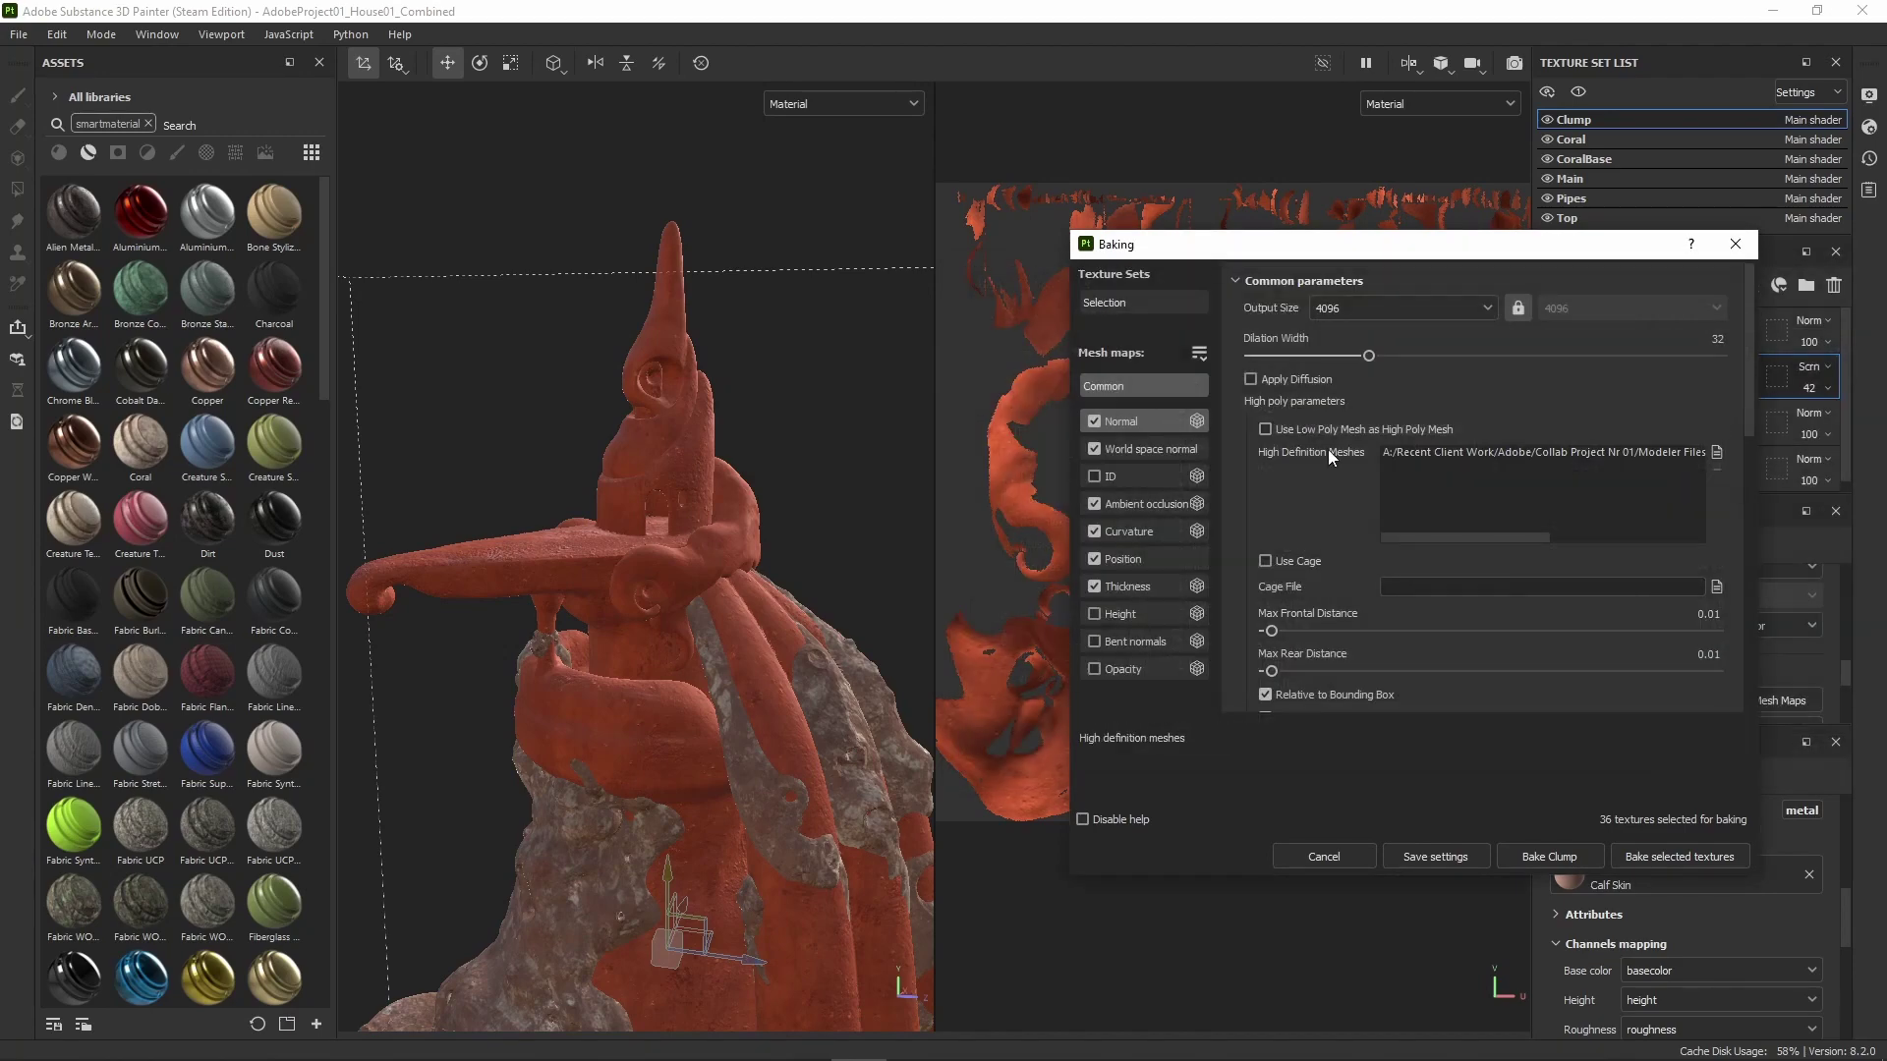
click(1666, 857)
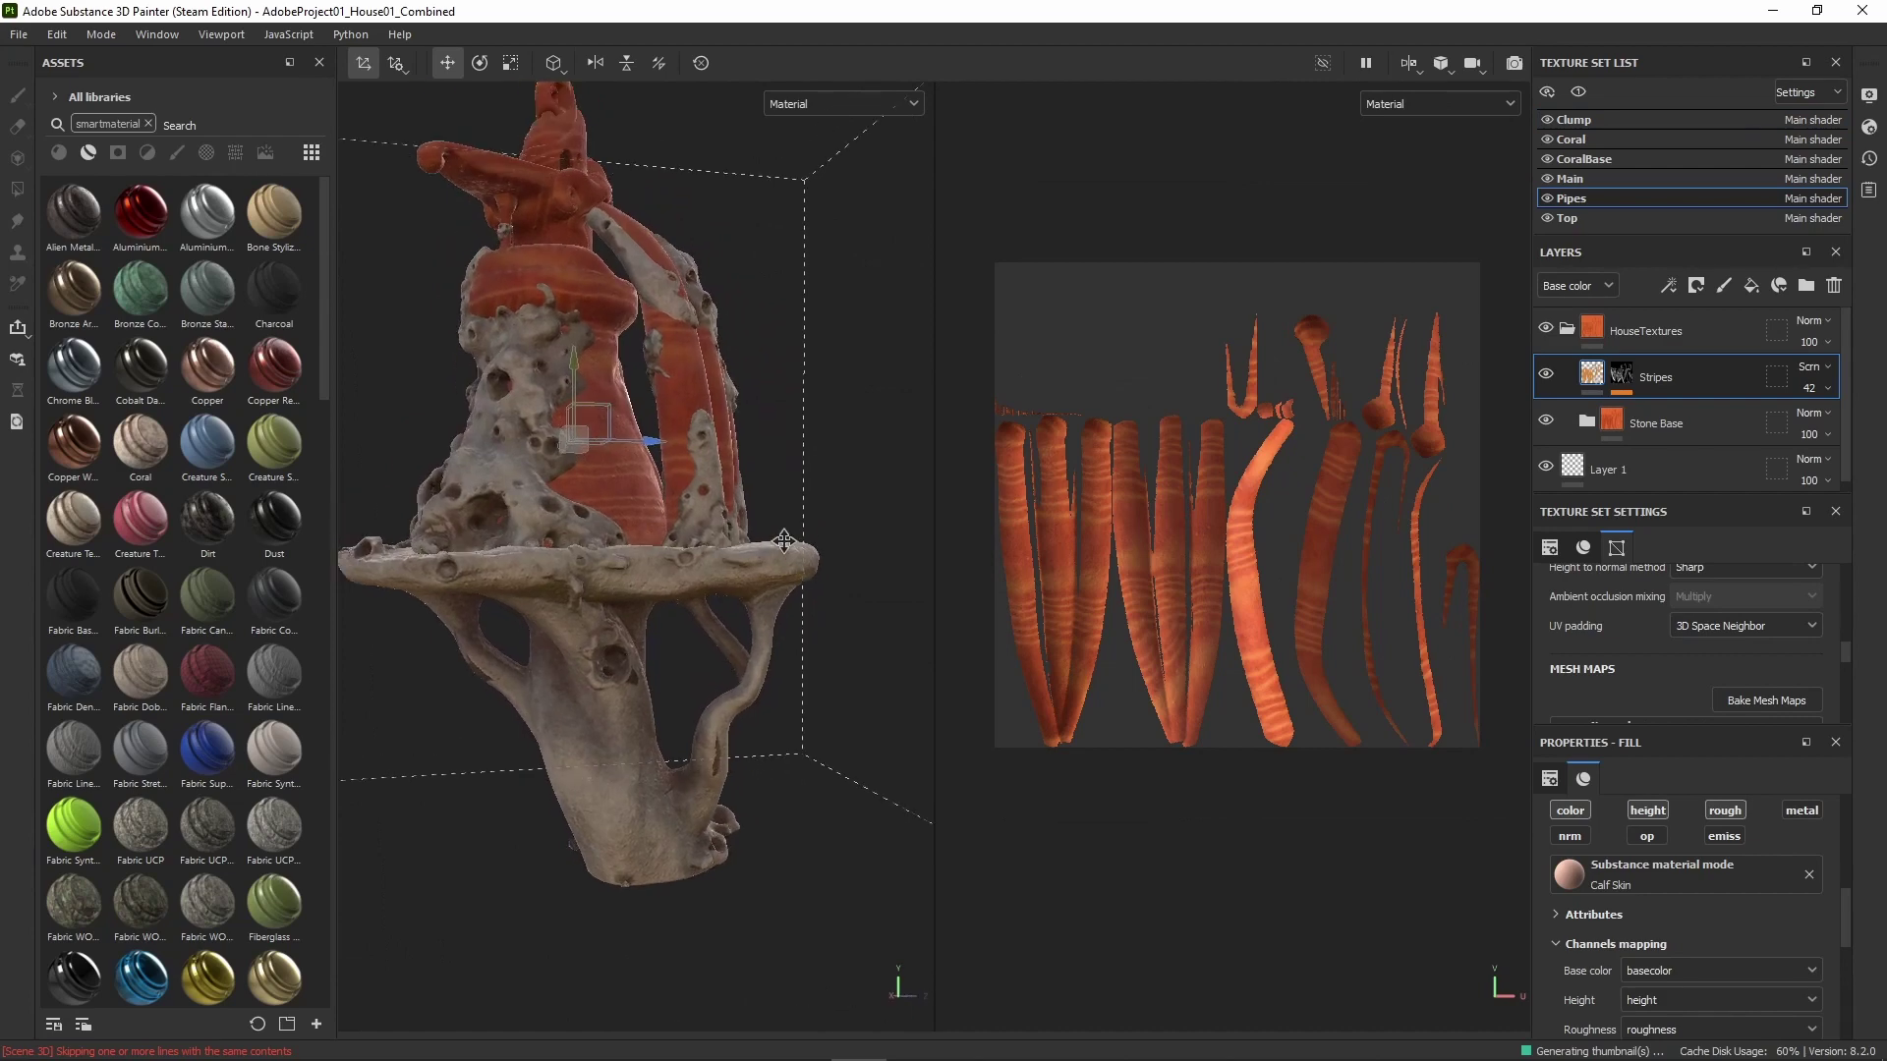
Orbit the baked coral house and inspect the Clump and Coral texture sets.
alt+drag(783, 541, 705, 639)
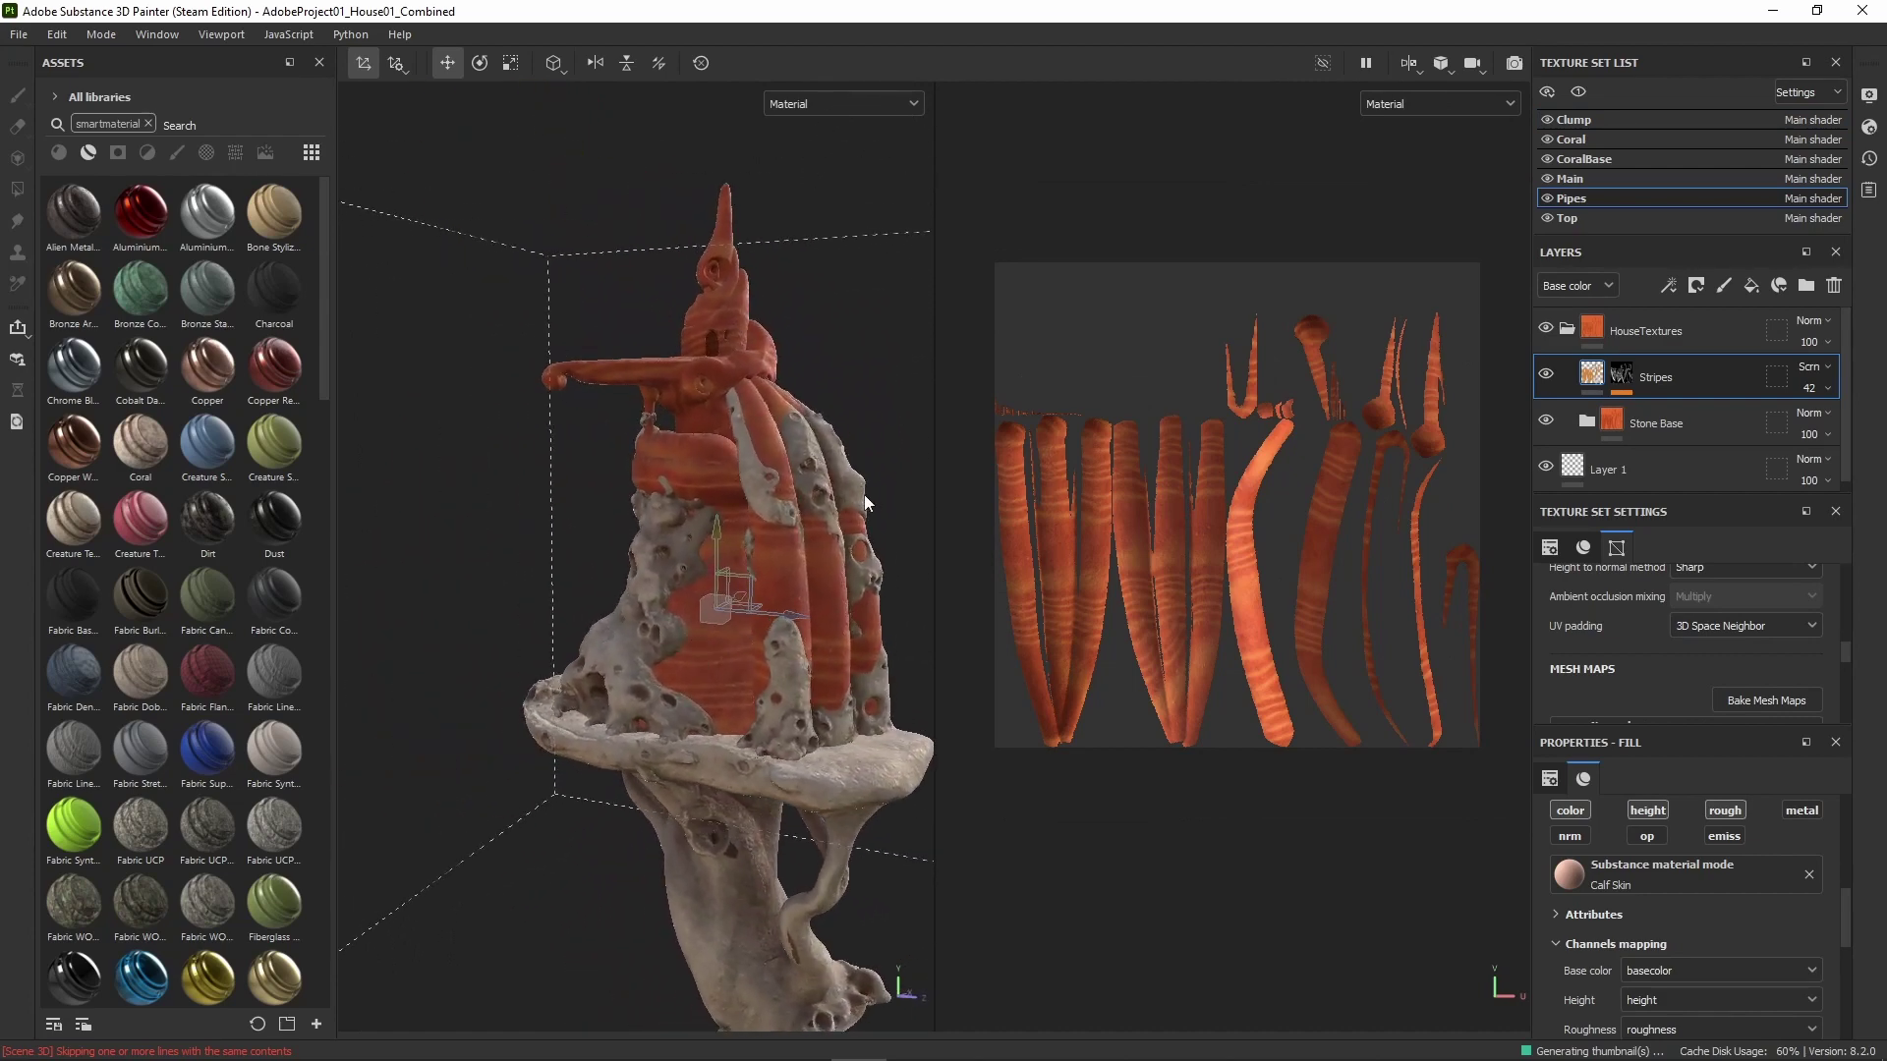
alt+drag(866, 502, 858, 477)
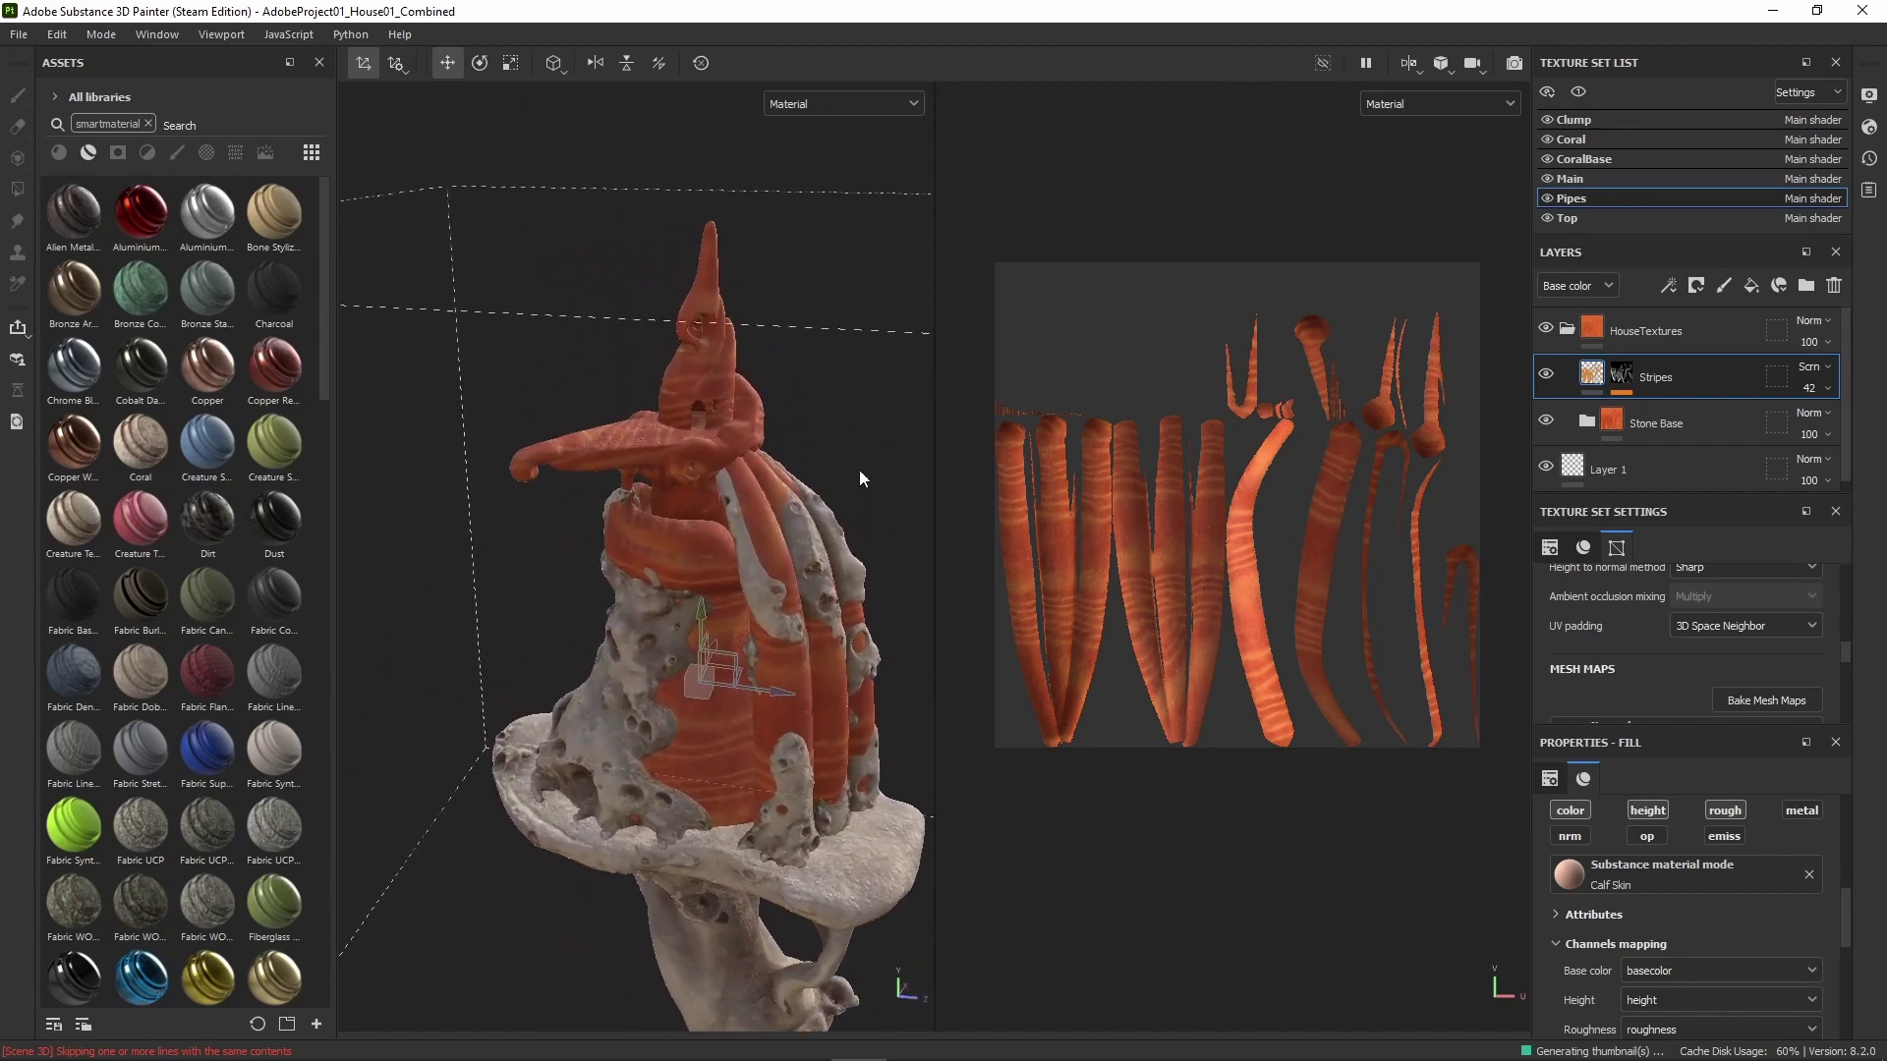
click(1606, 124)
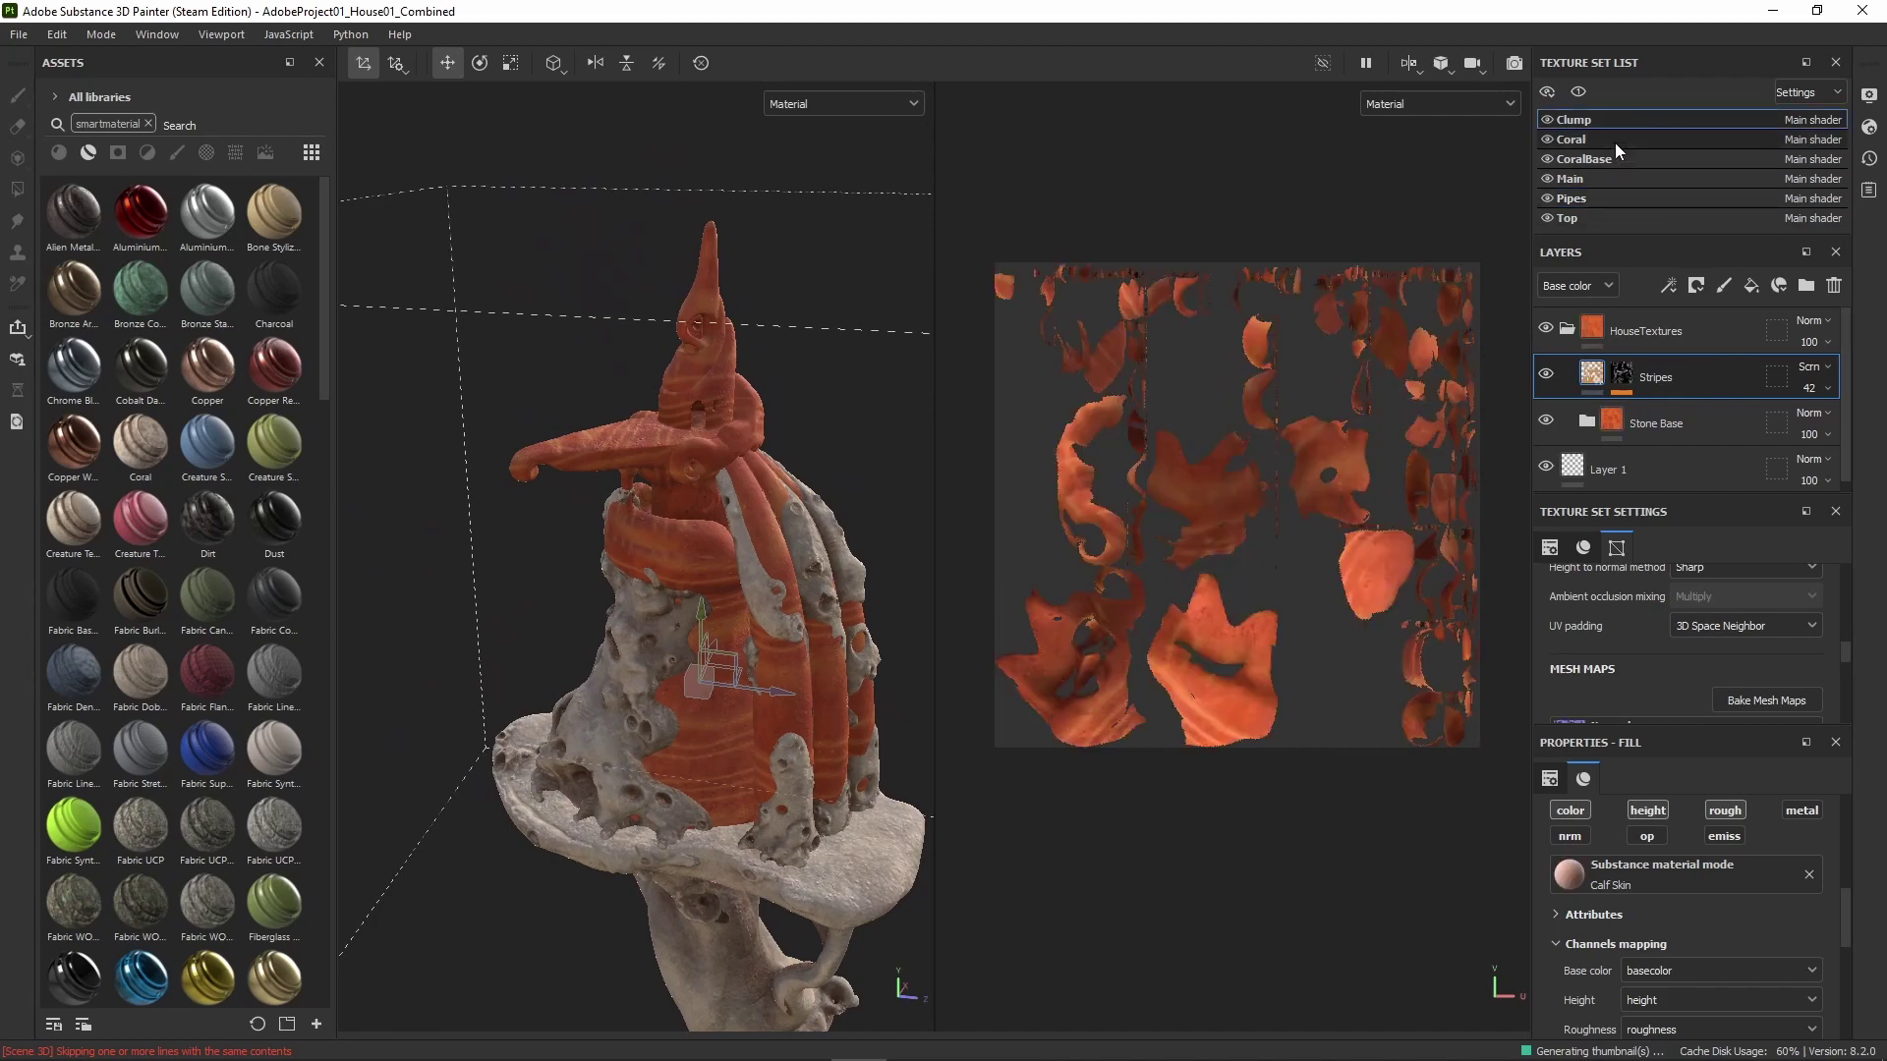
click(1588, 145)
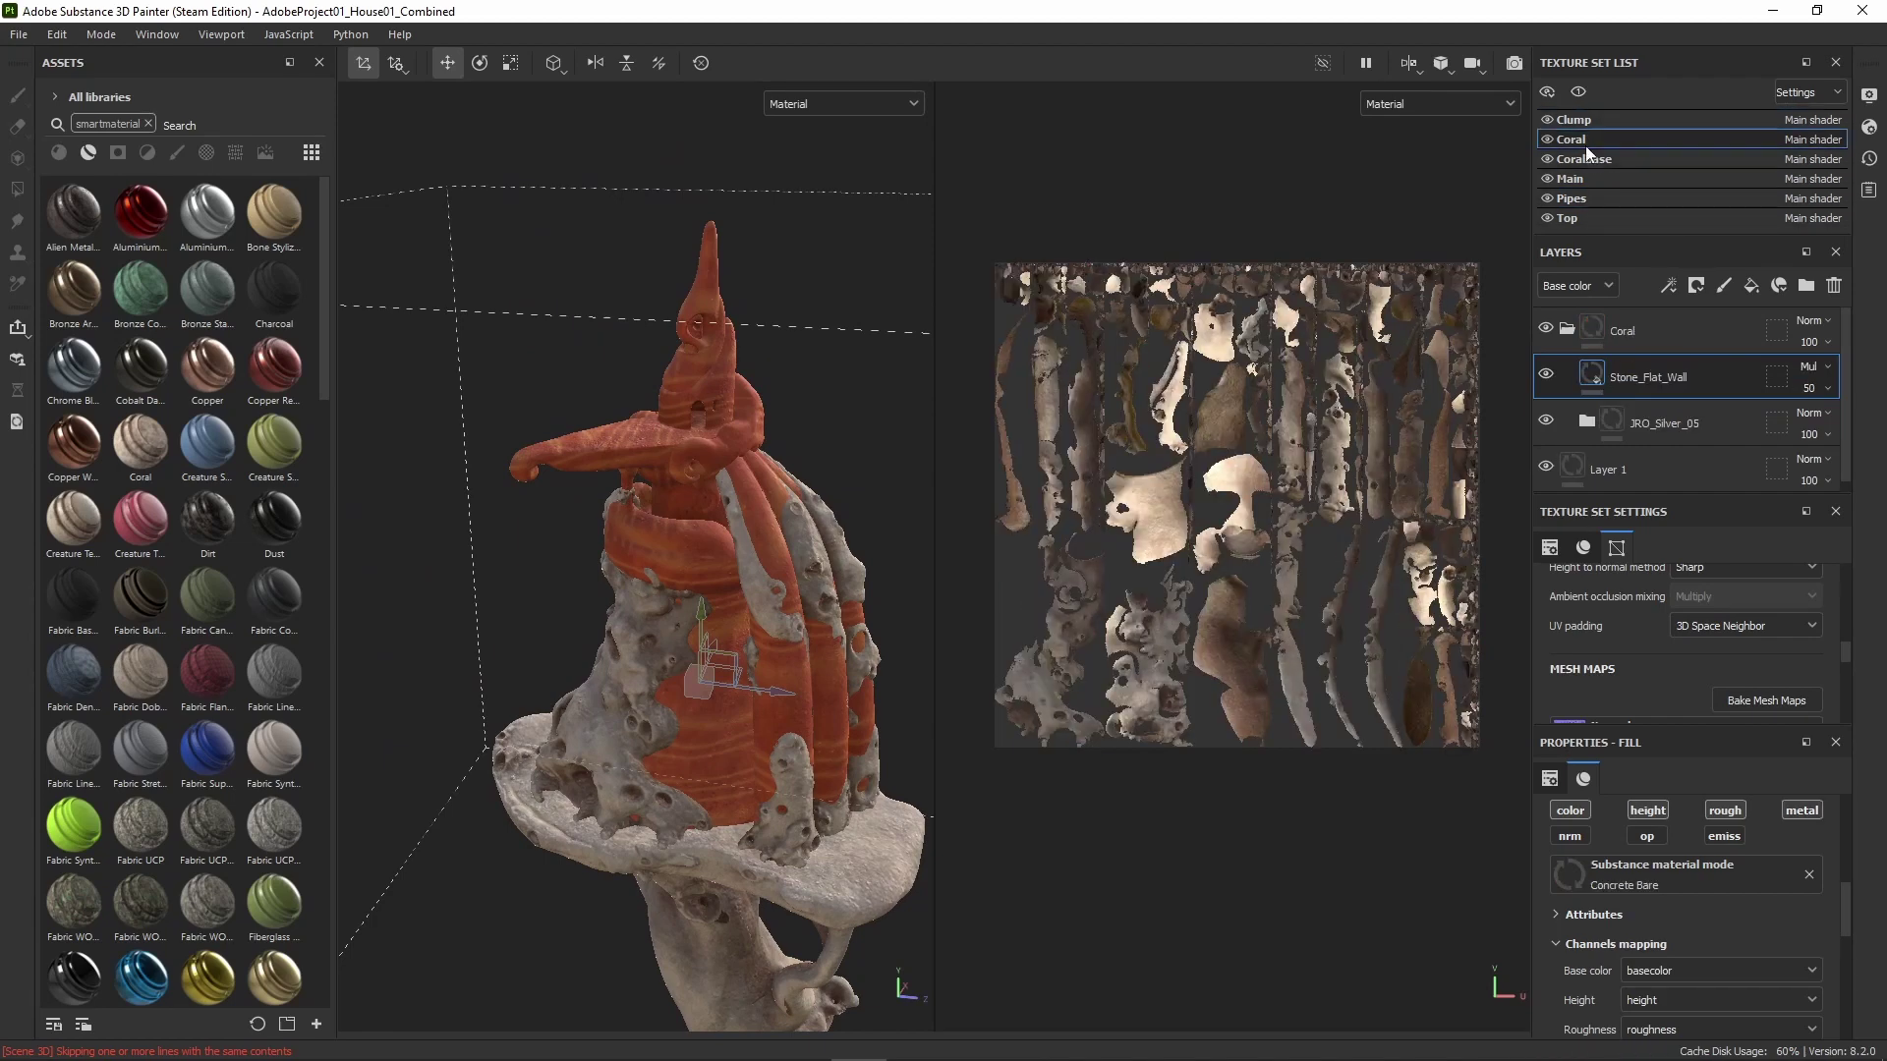
Step through the CoralBase, Main, Pipes and Top texture sets, then scroll the Assets materials.
click(1583, 171)
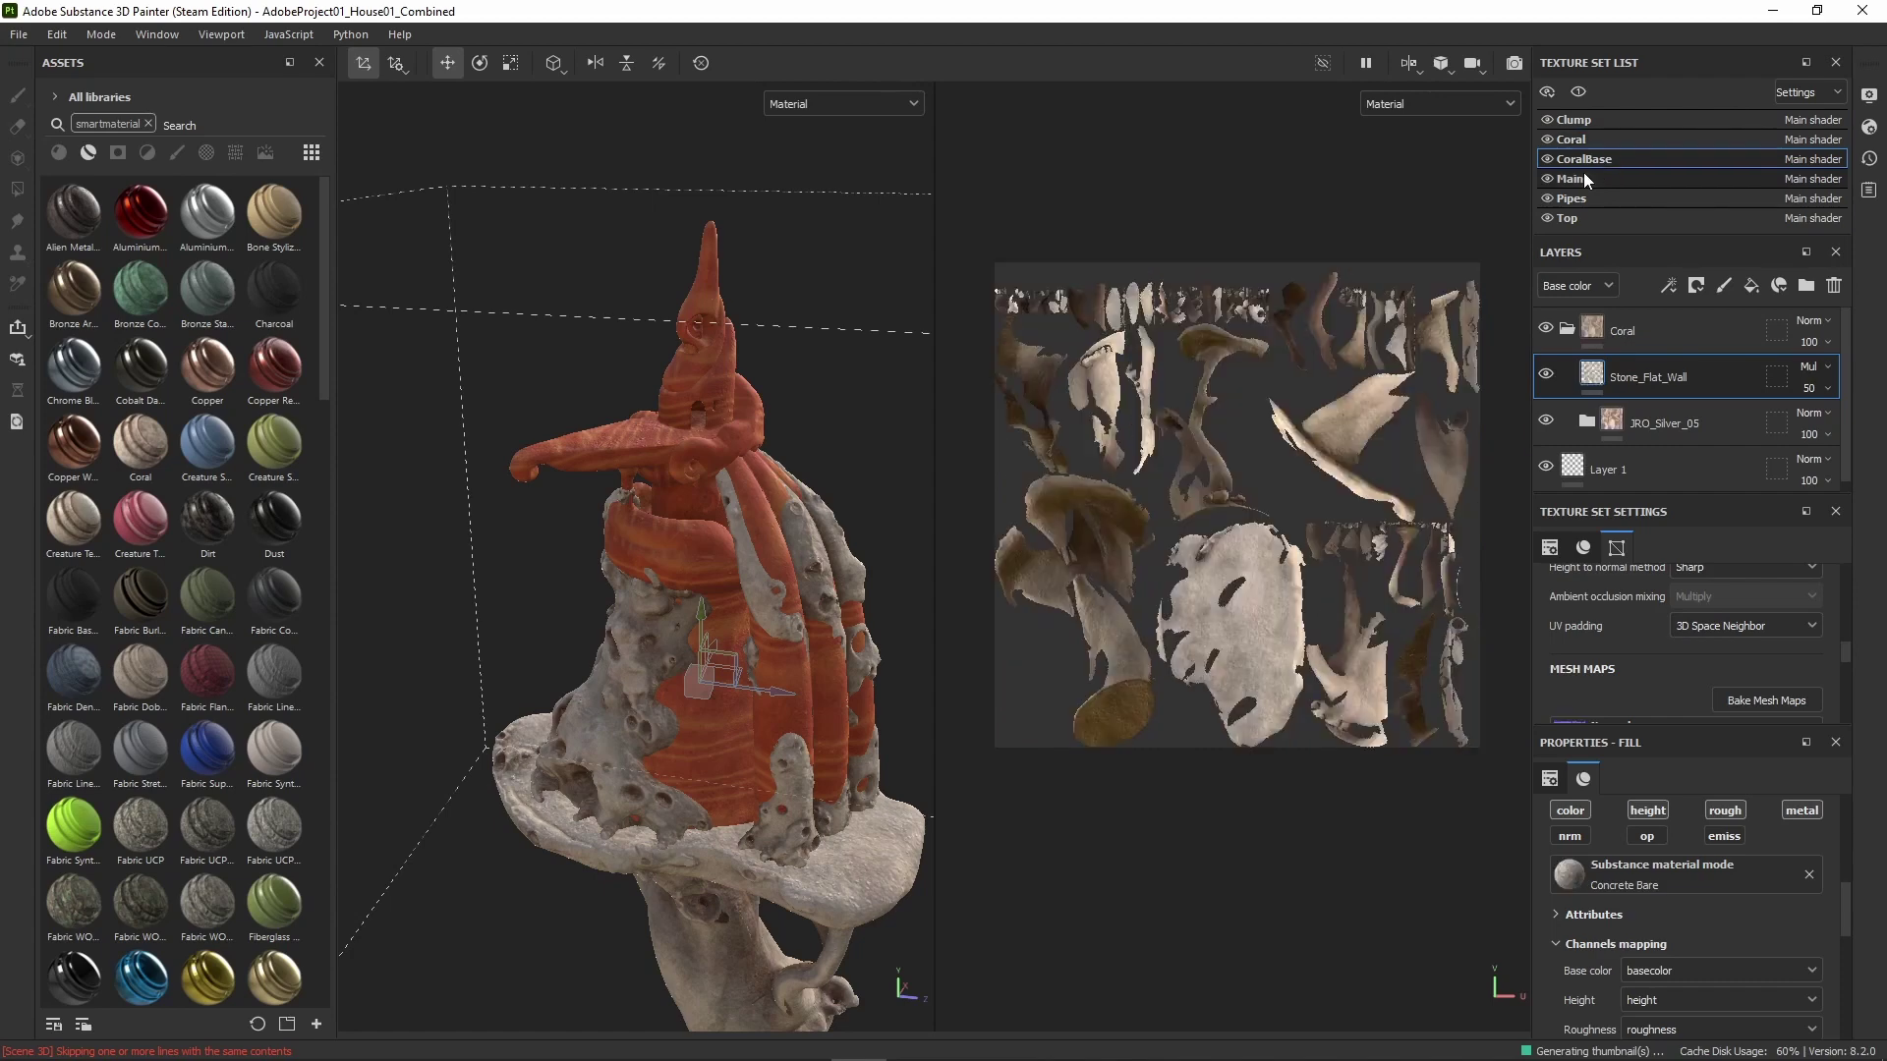
click(1582, 176)
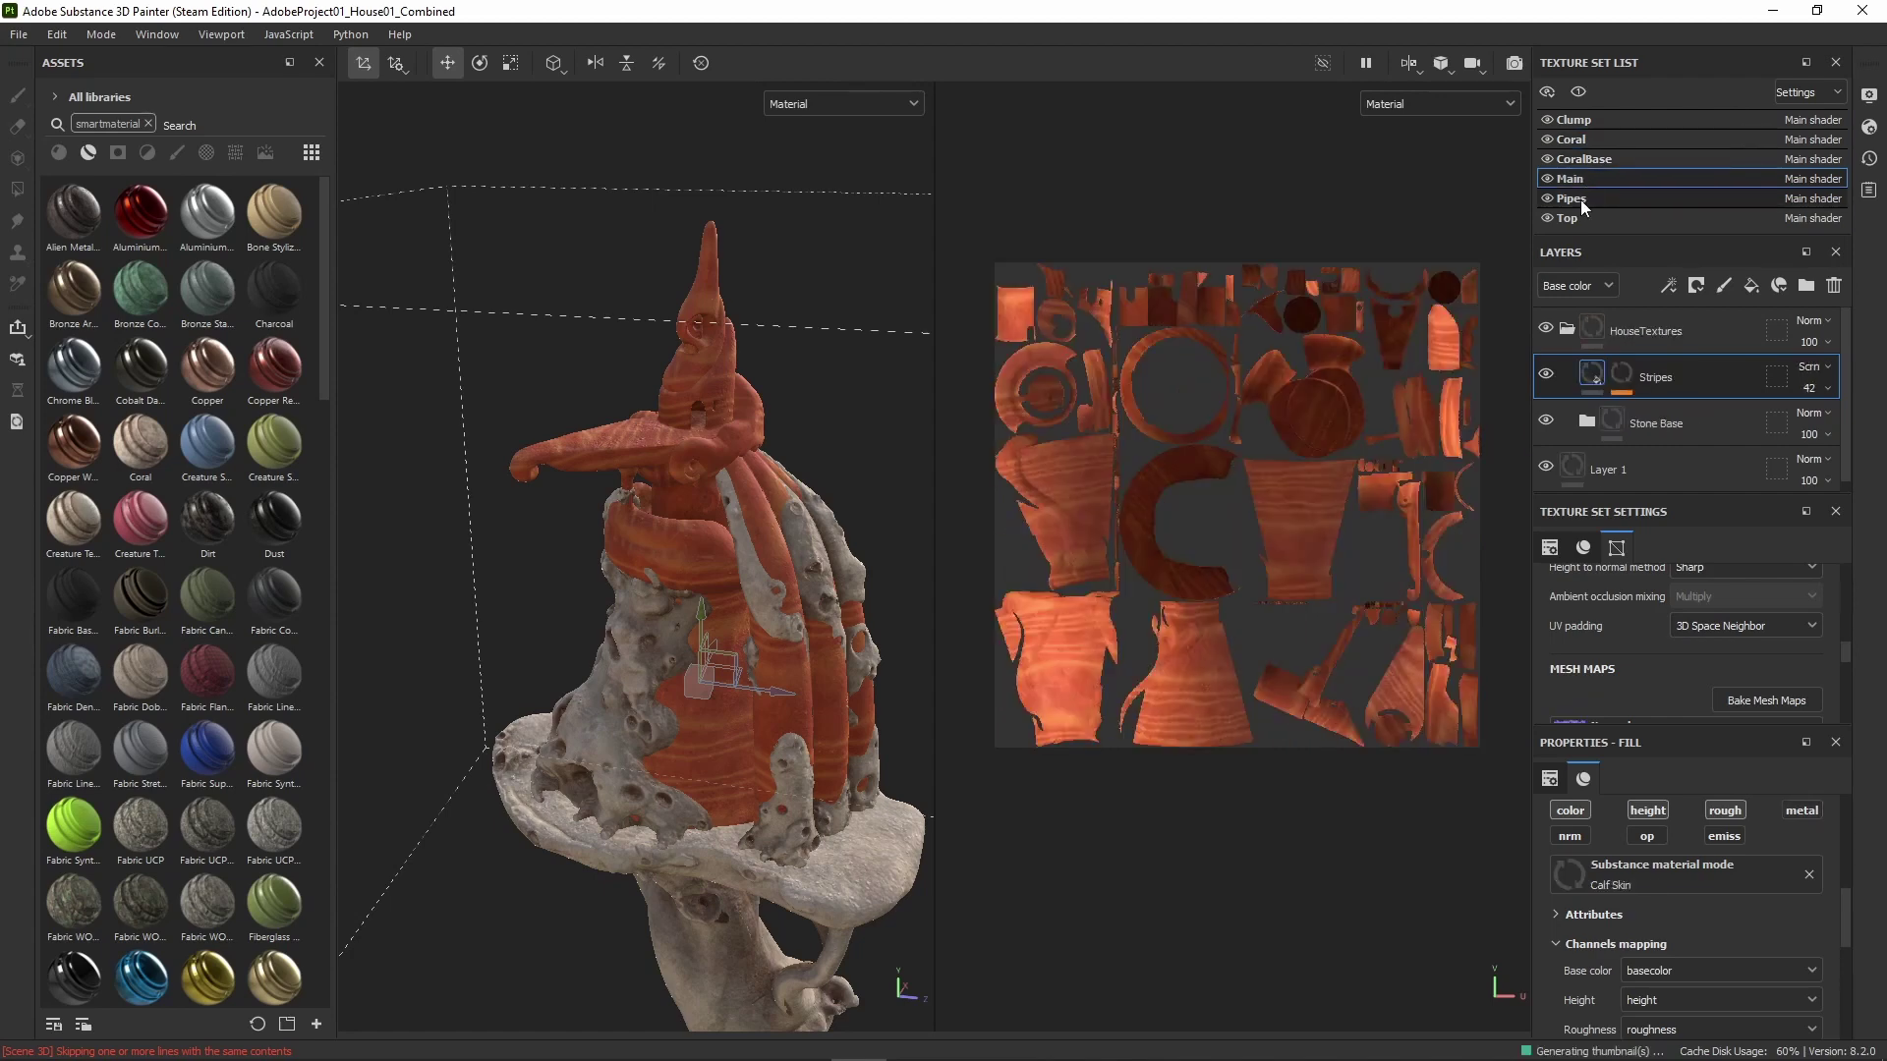
click(1580, 201)
click(1580, 217)
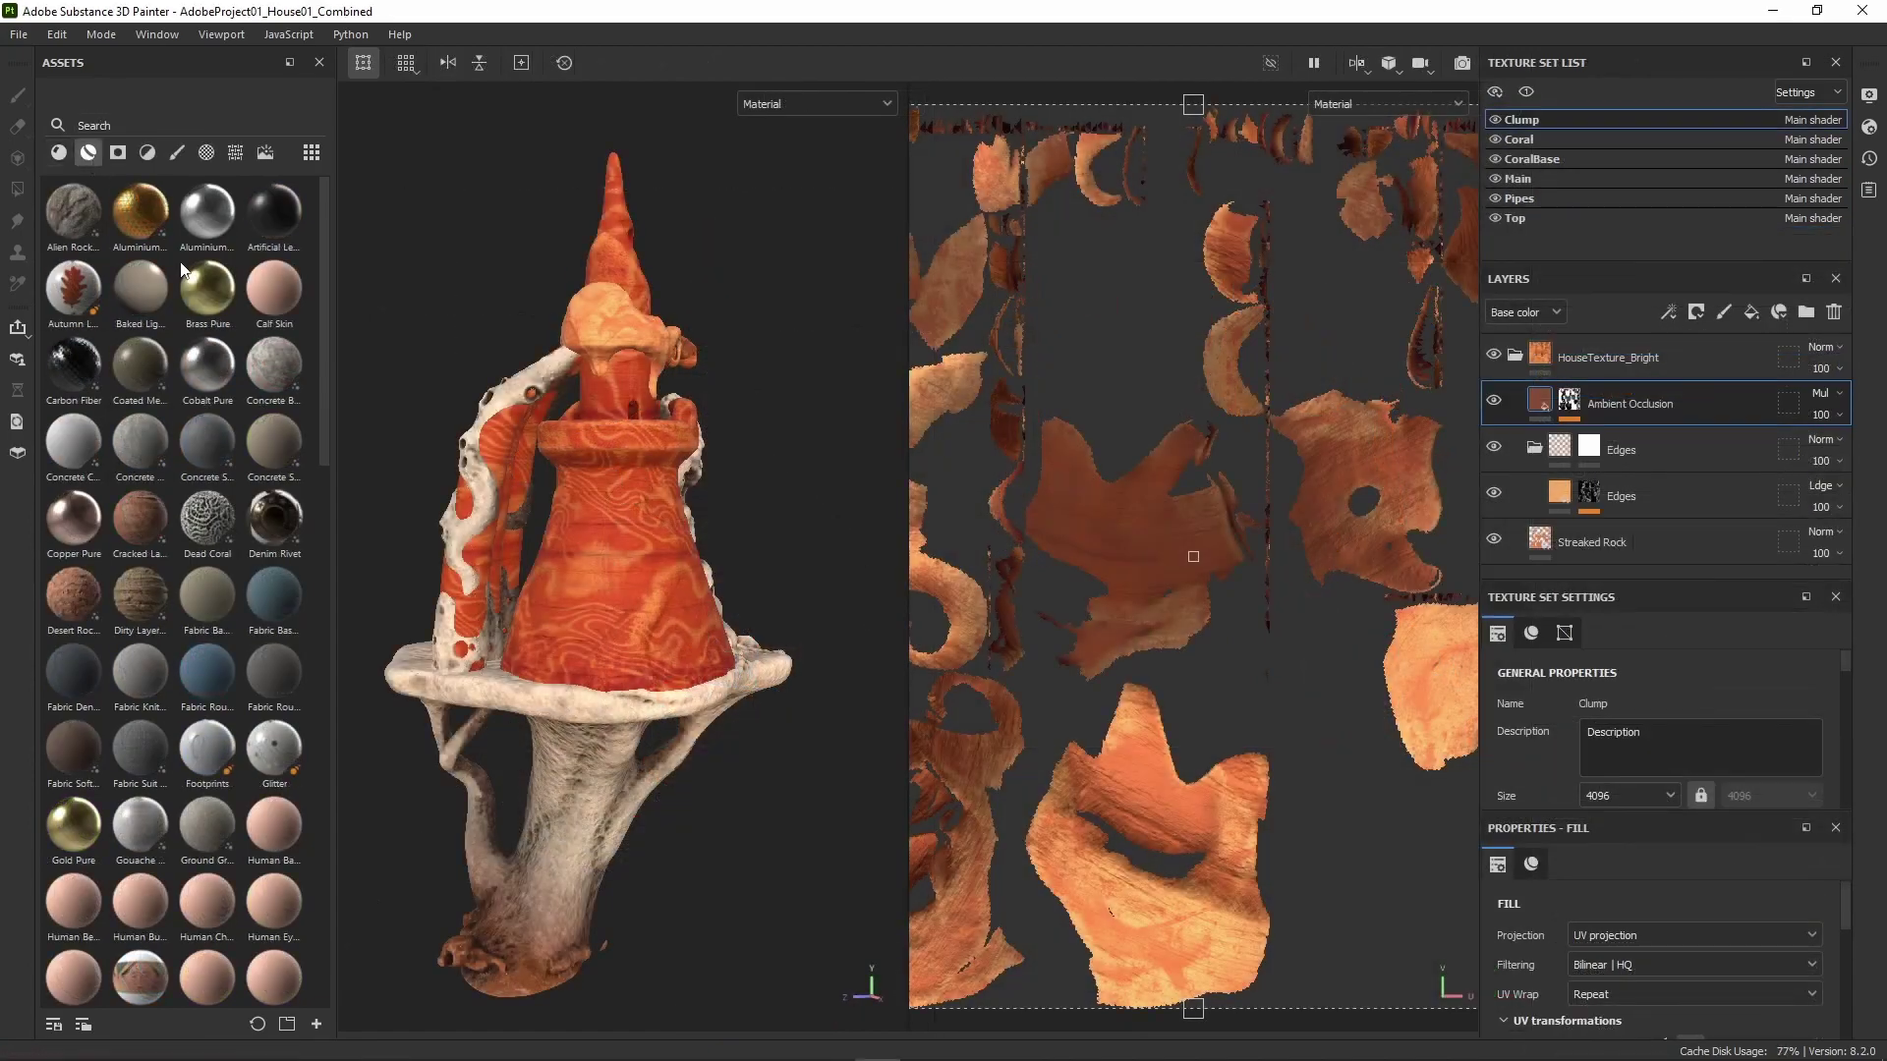
scroll(182, 275, down, 15)
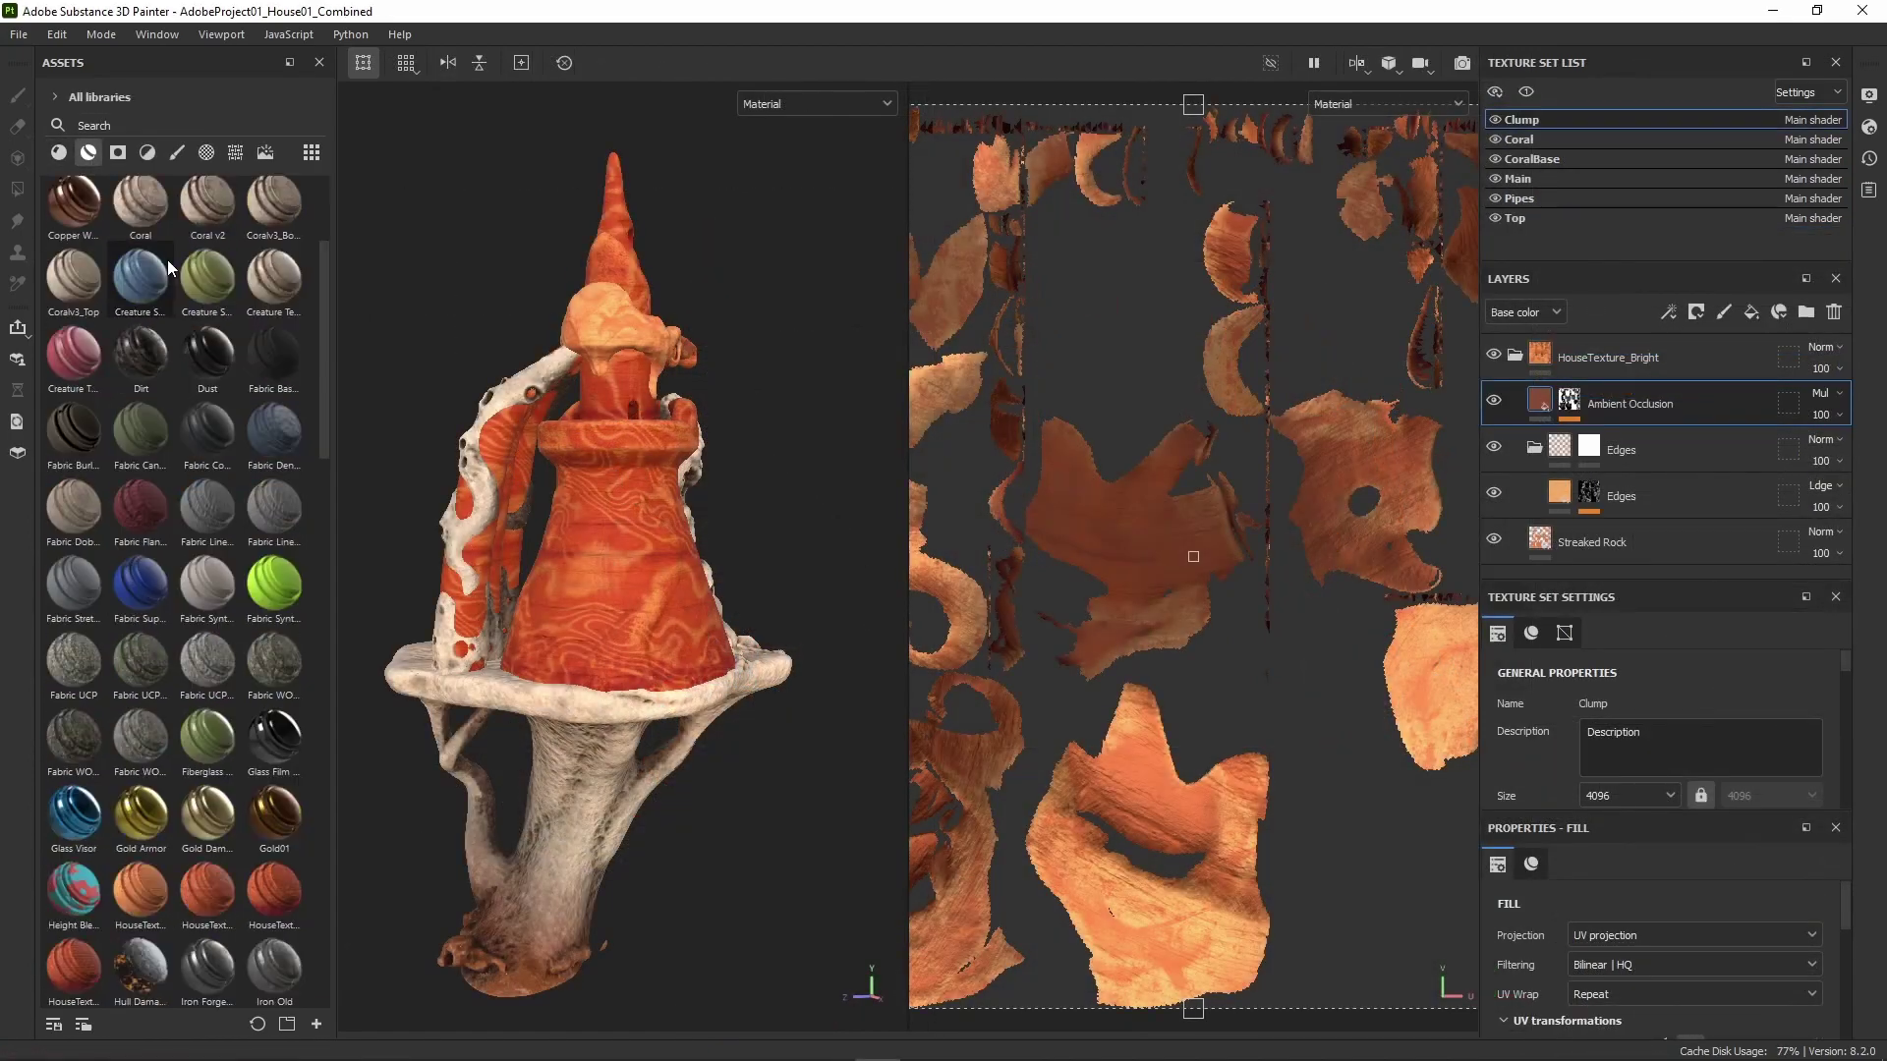
scroll(180, 289, up, 10)
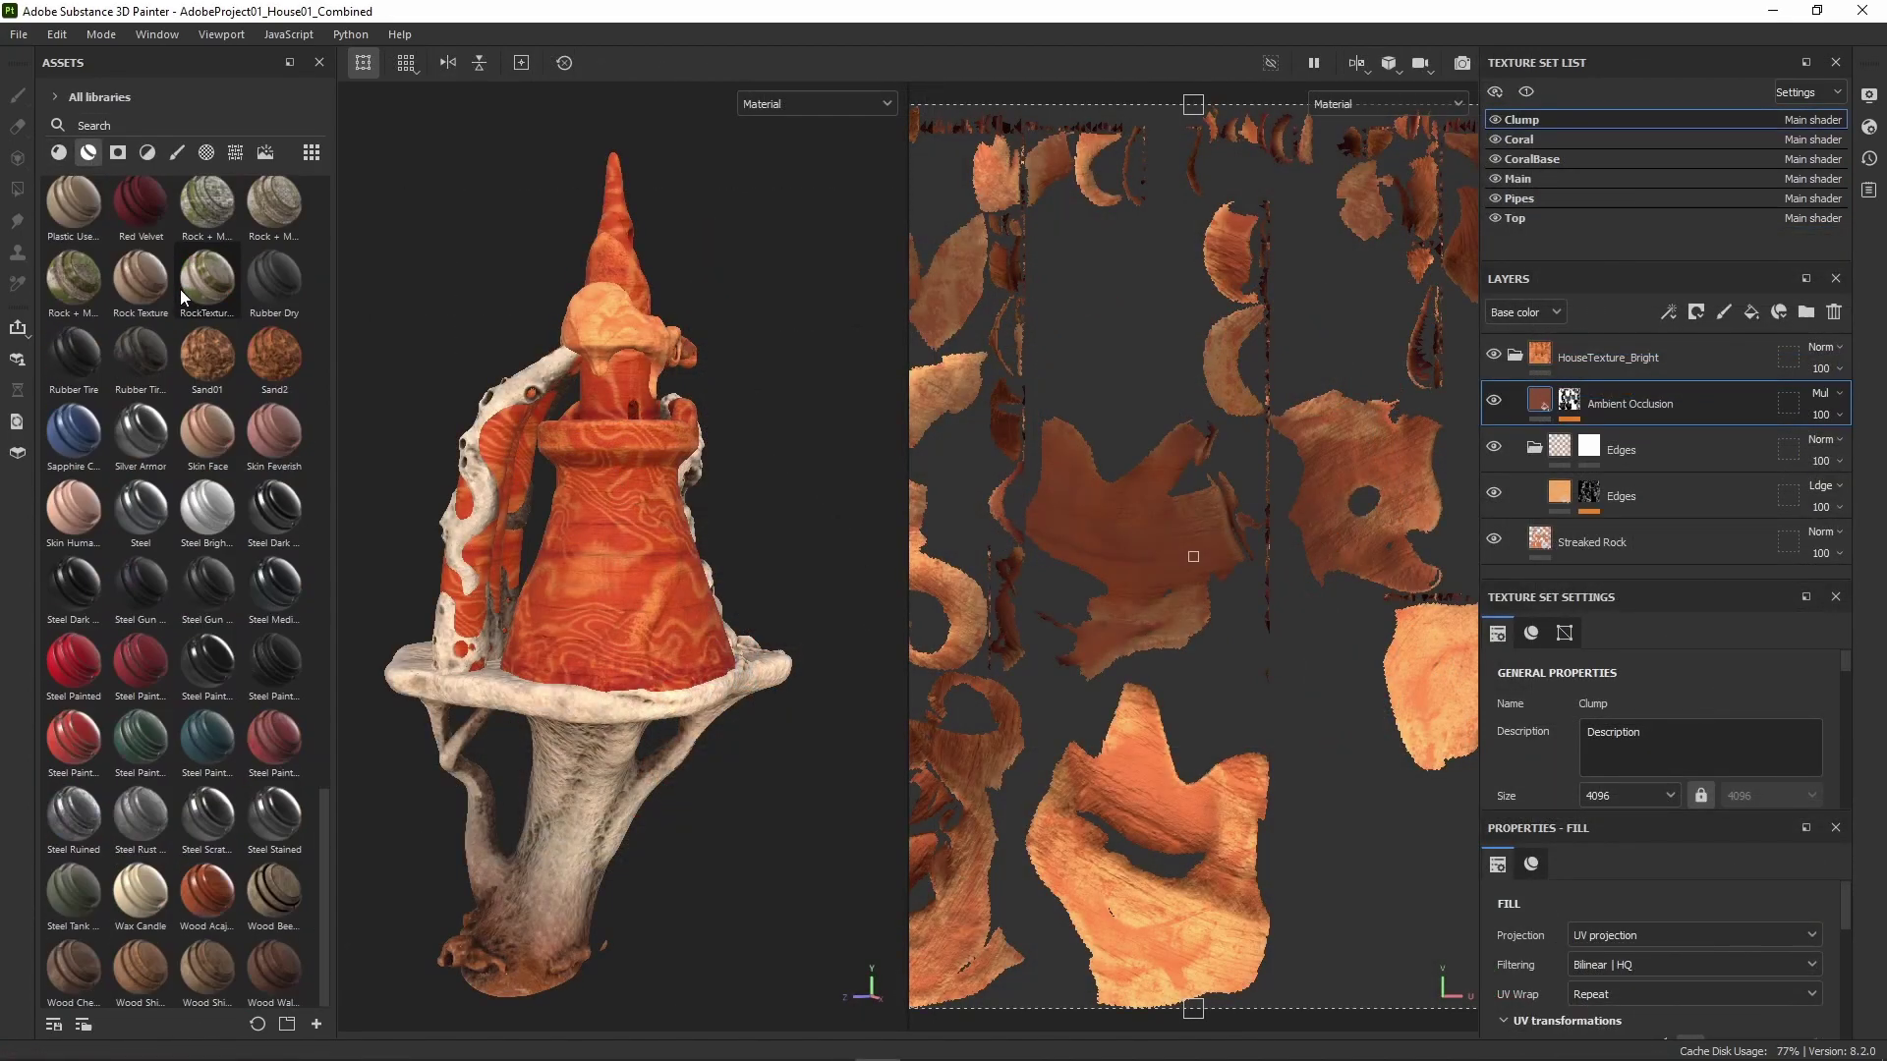
Open the Dead Coral material from the Substance 3D coral assets and rotate its preview.
click(18, 455)
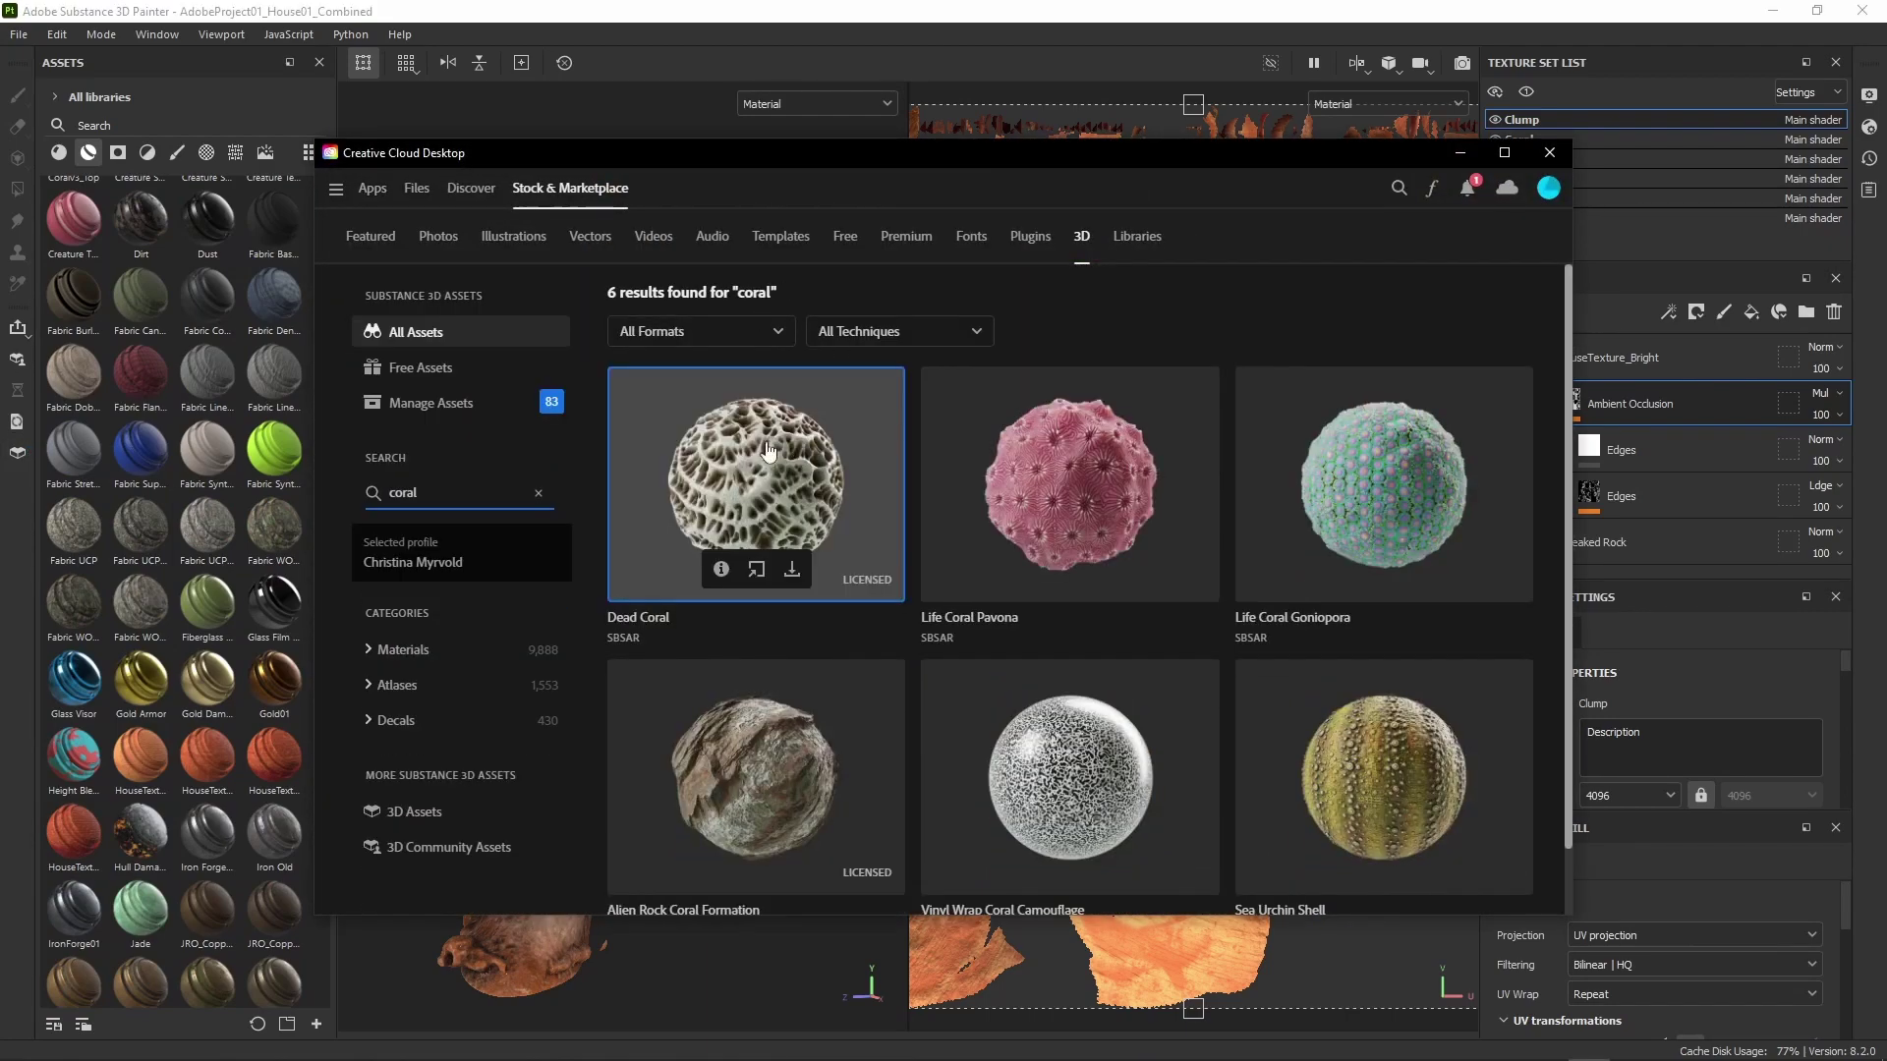
click(755, 482)
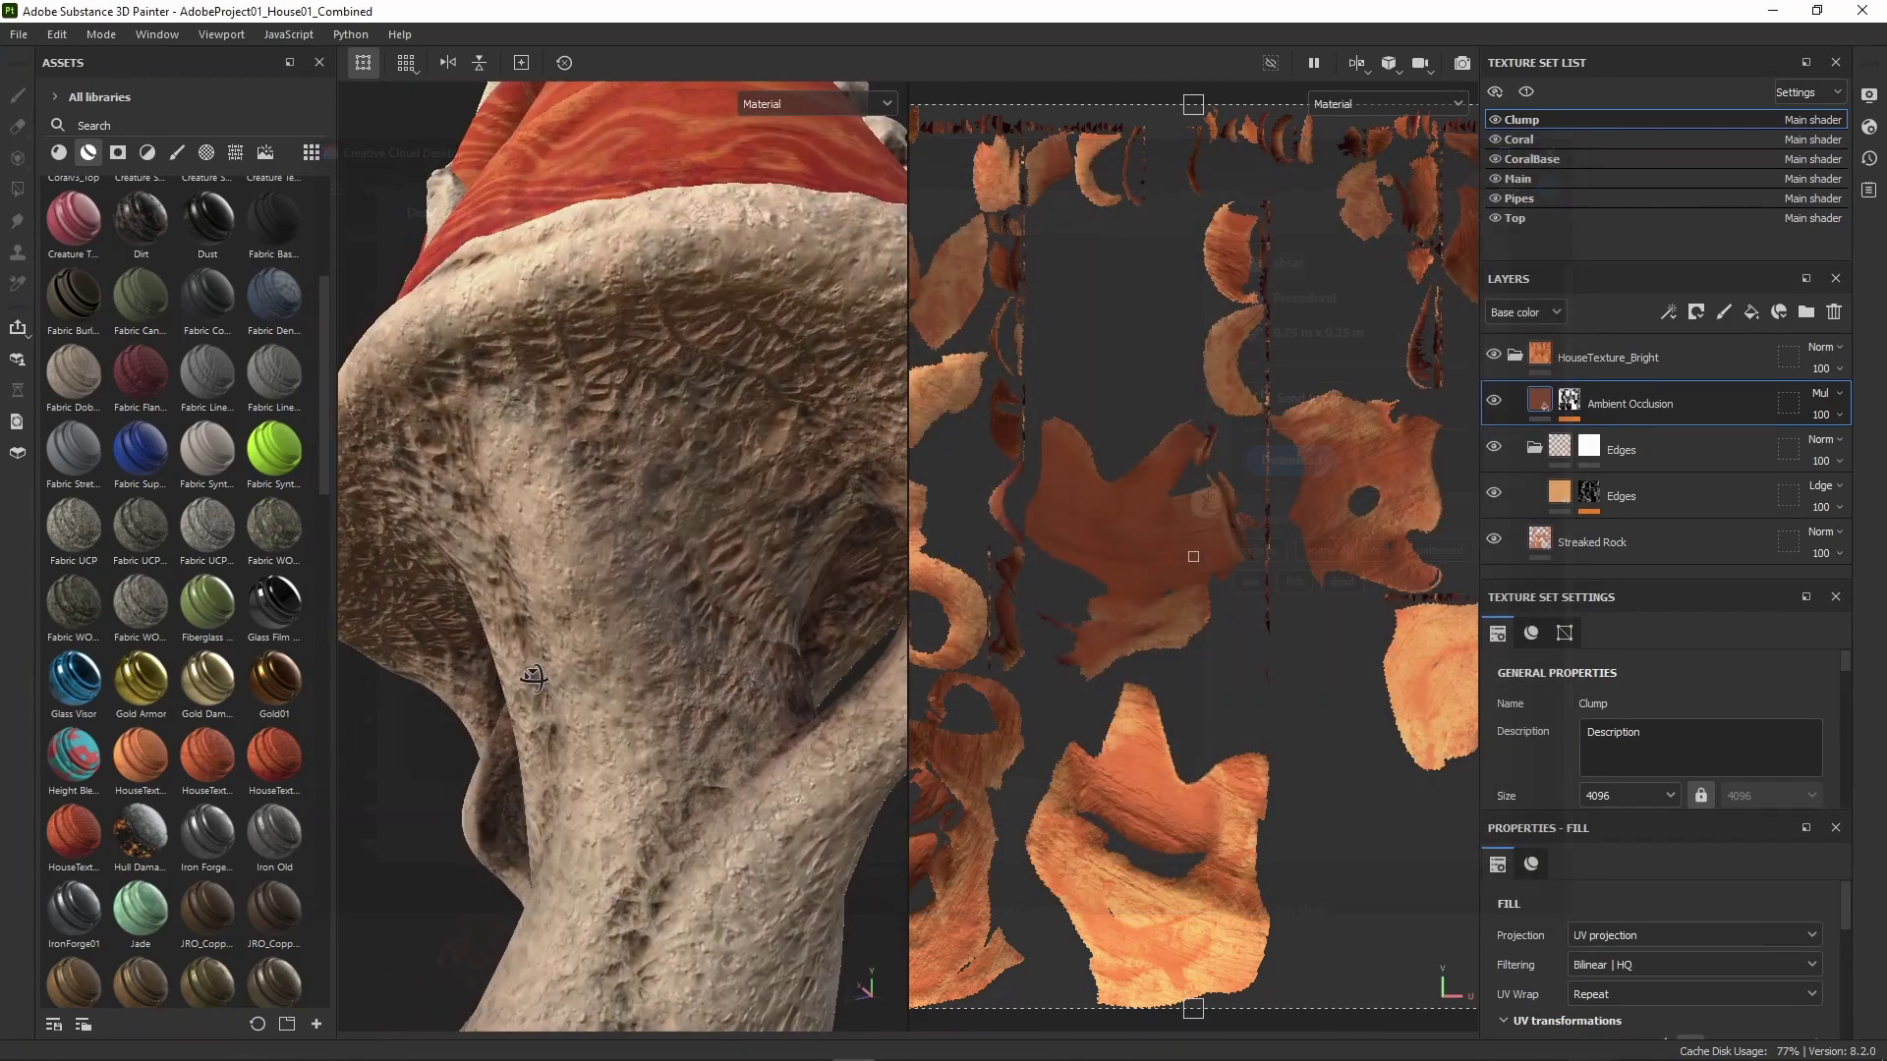
alt+drag(534, 678, 718, 643)
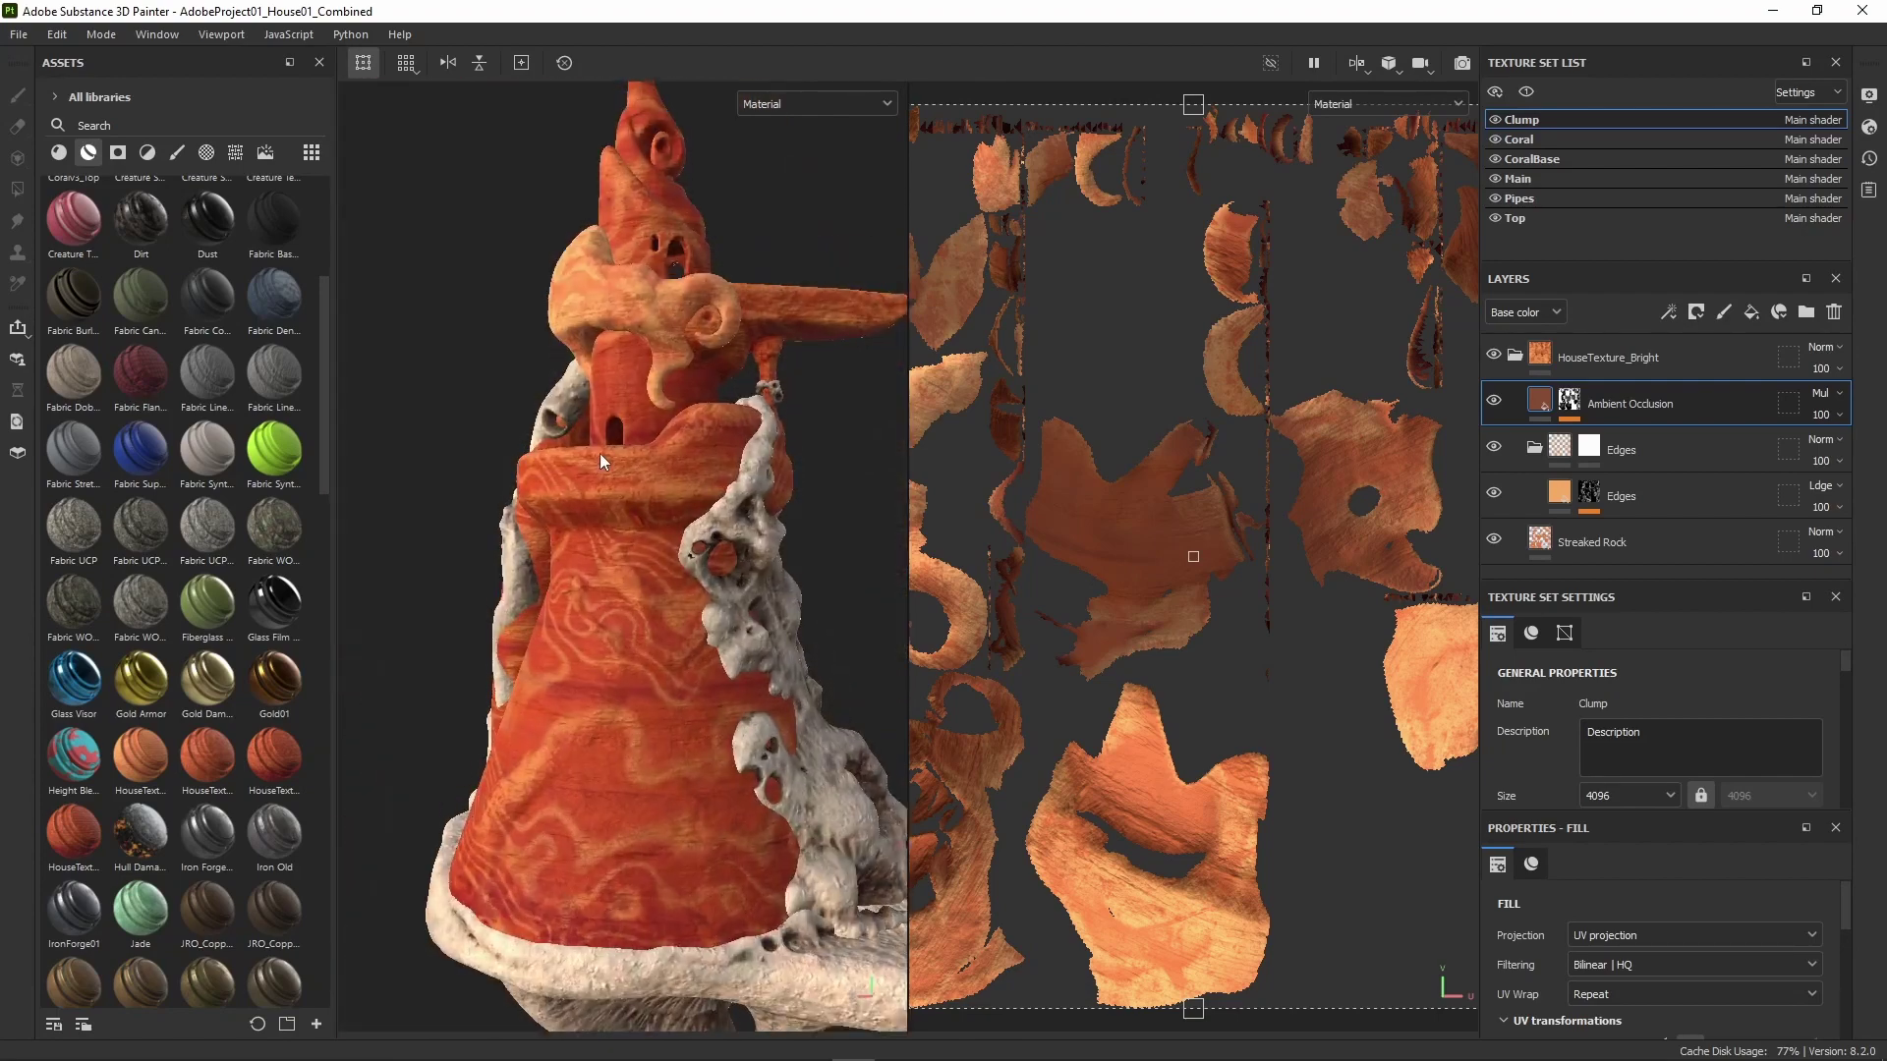
Zoom, orbit and pan around the orange striped house and grey rock to inspect the texture.
scroll(694, 501, up, 5)
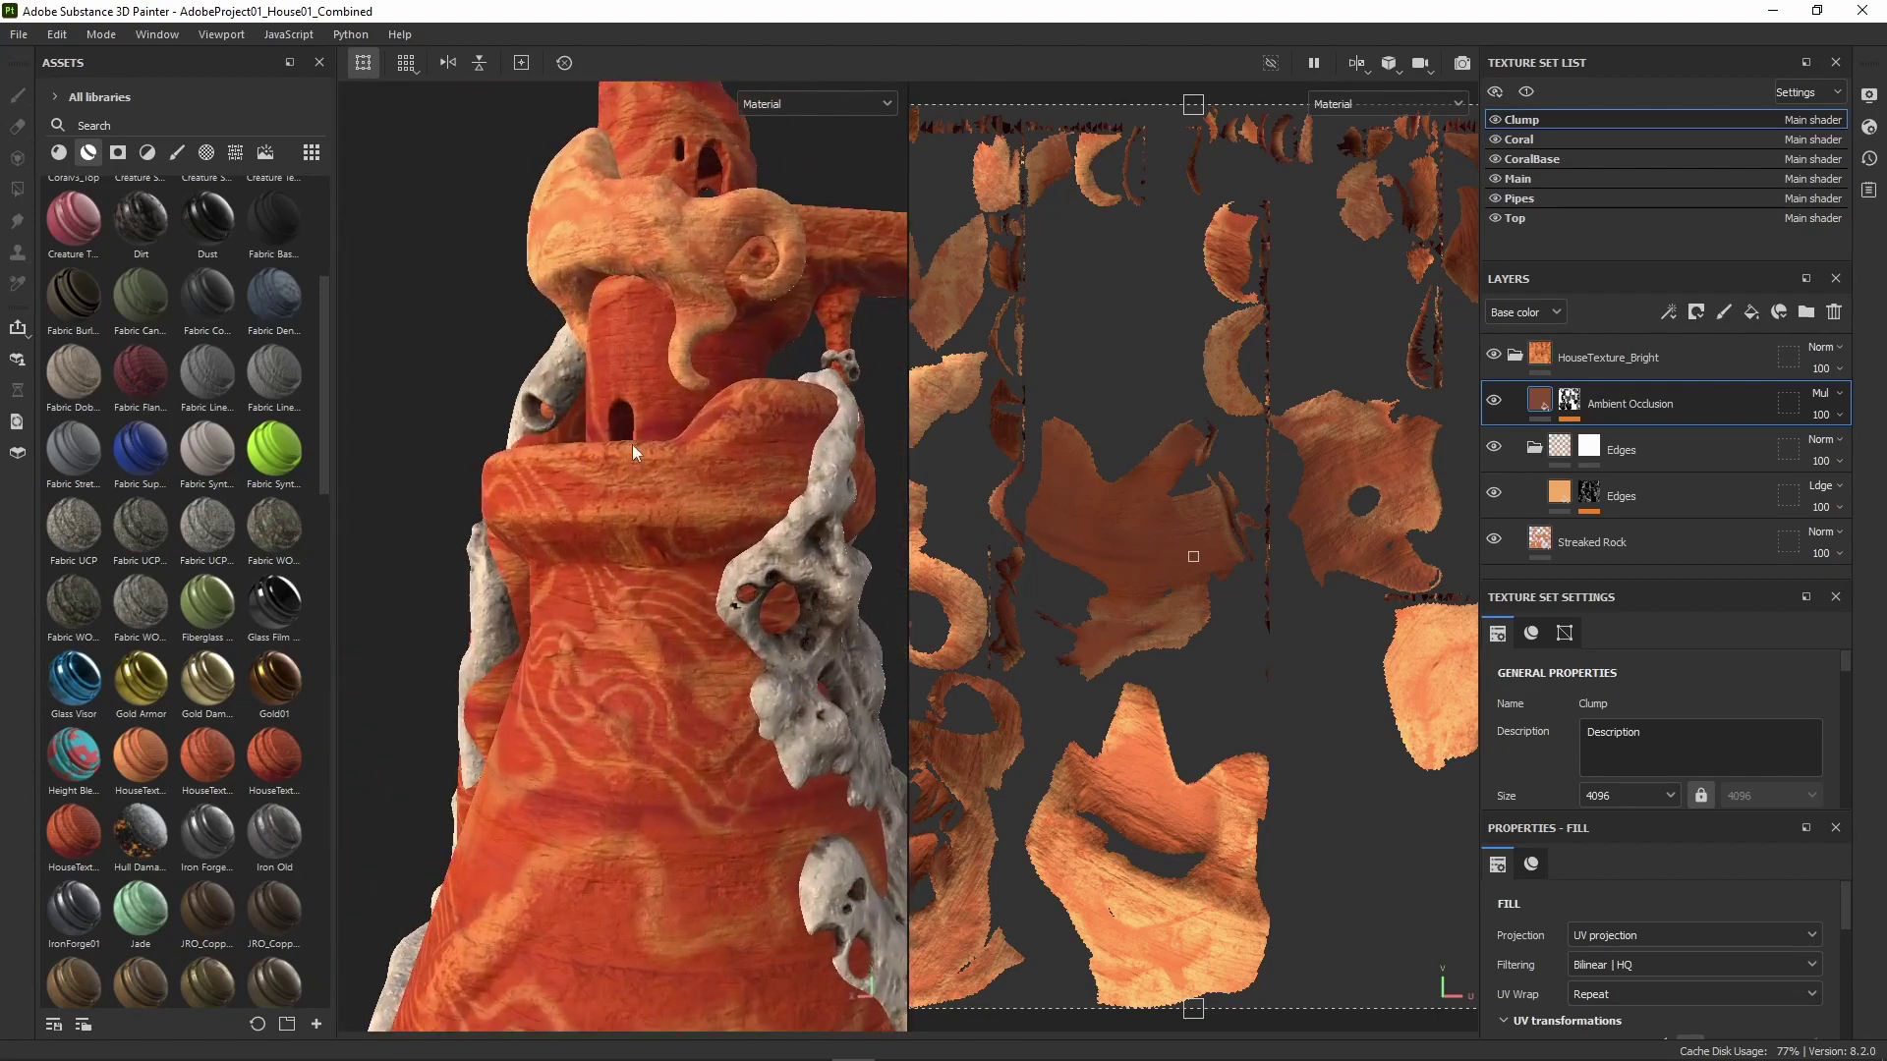
alt+drag(694, 501, 623, 492)
alt+middle_drag(733, 527, 735, 568)
alt+drag(735, 568, 580, 529)
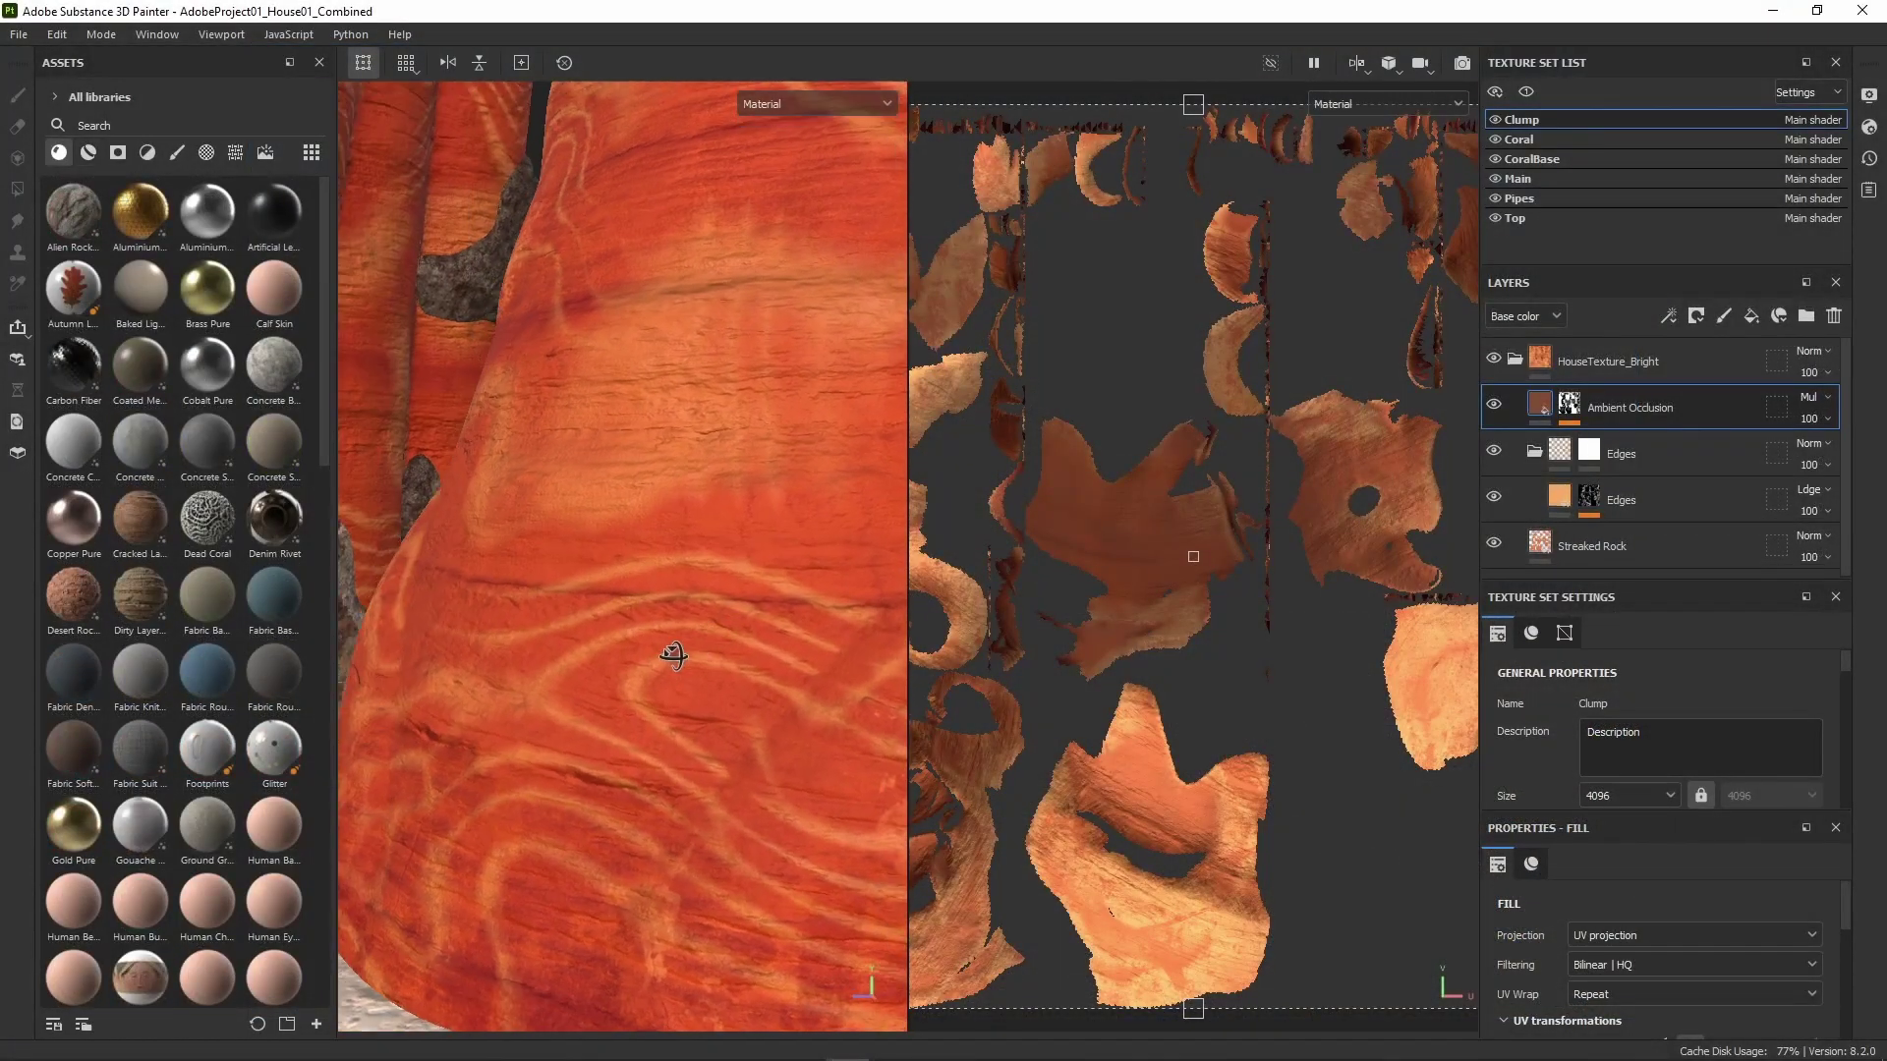
alt+drag(674, 655, 707, 383)
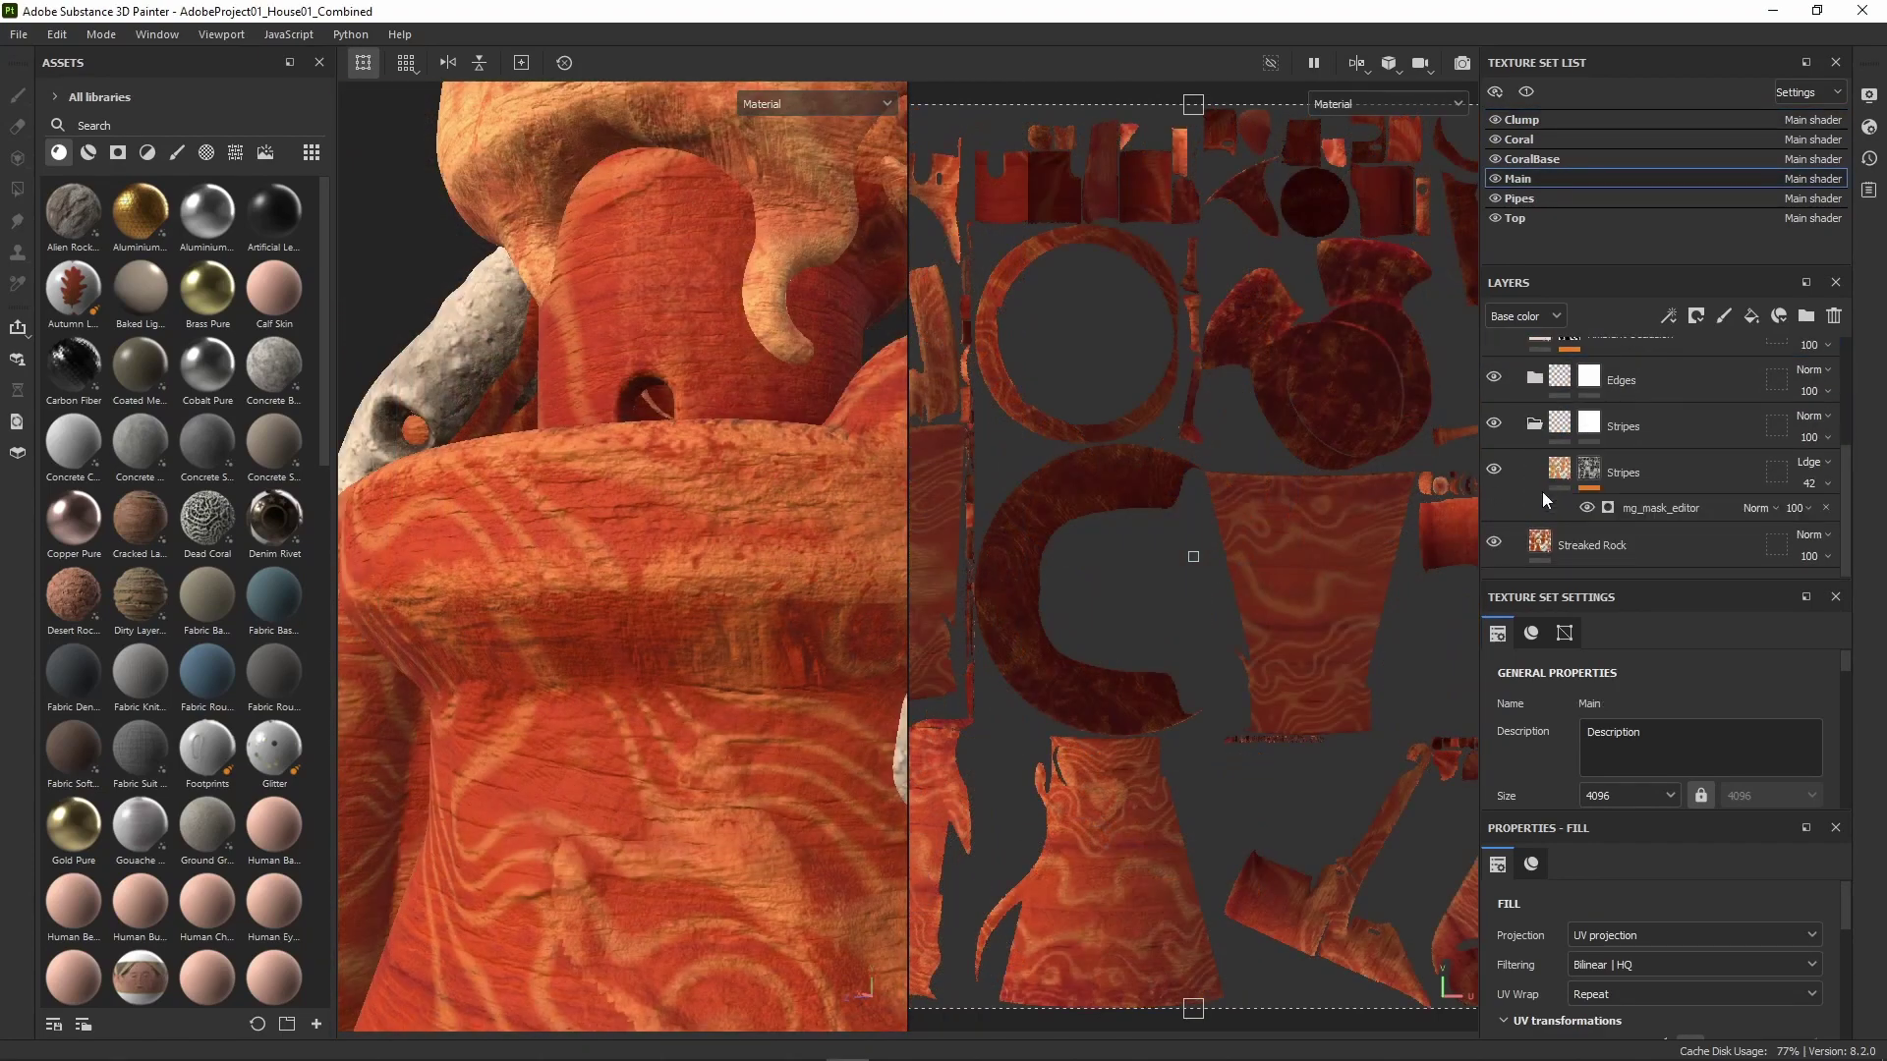
Select the Stripes fill layer and inspect its orange colour swatch.
click(1543, 486)
scroll(1656, 978, down, 1)
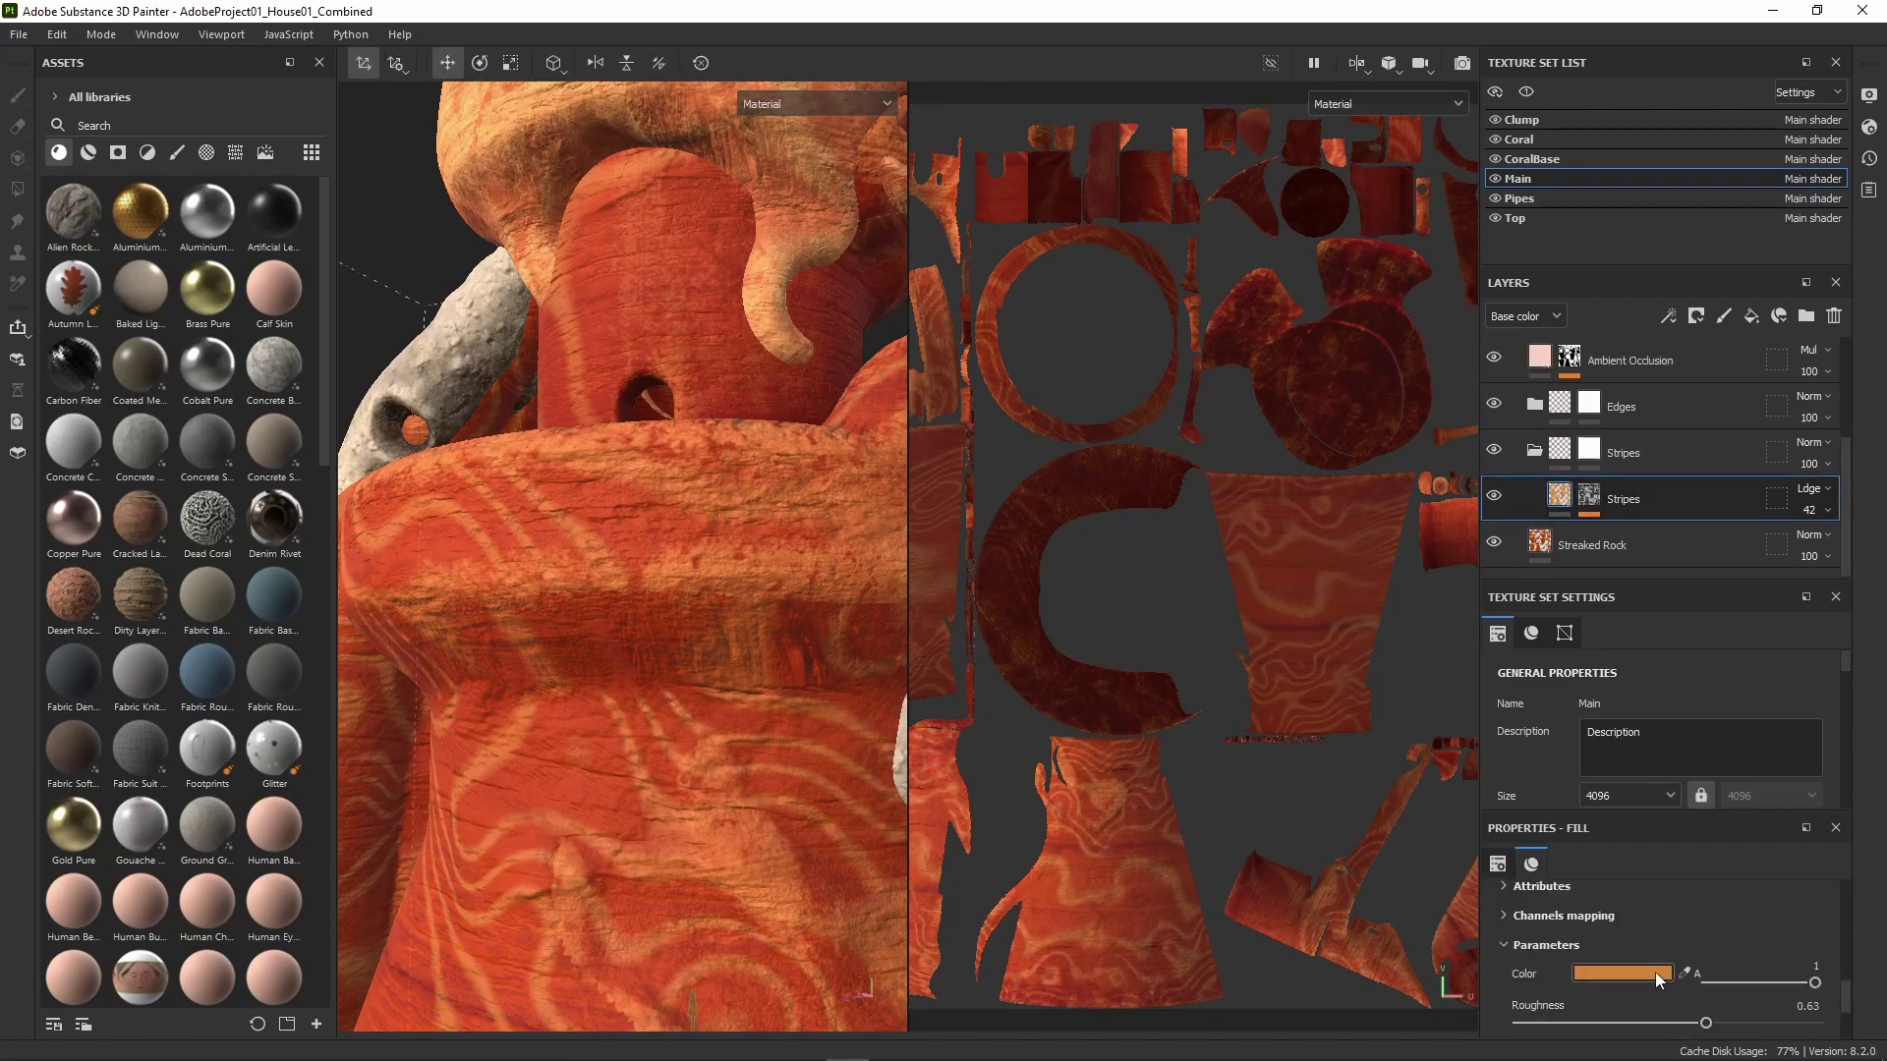
click(1621, 973)
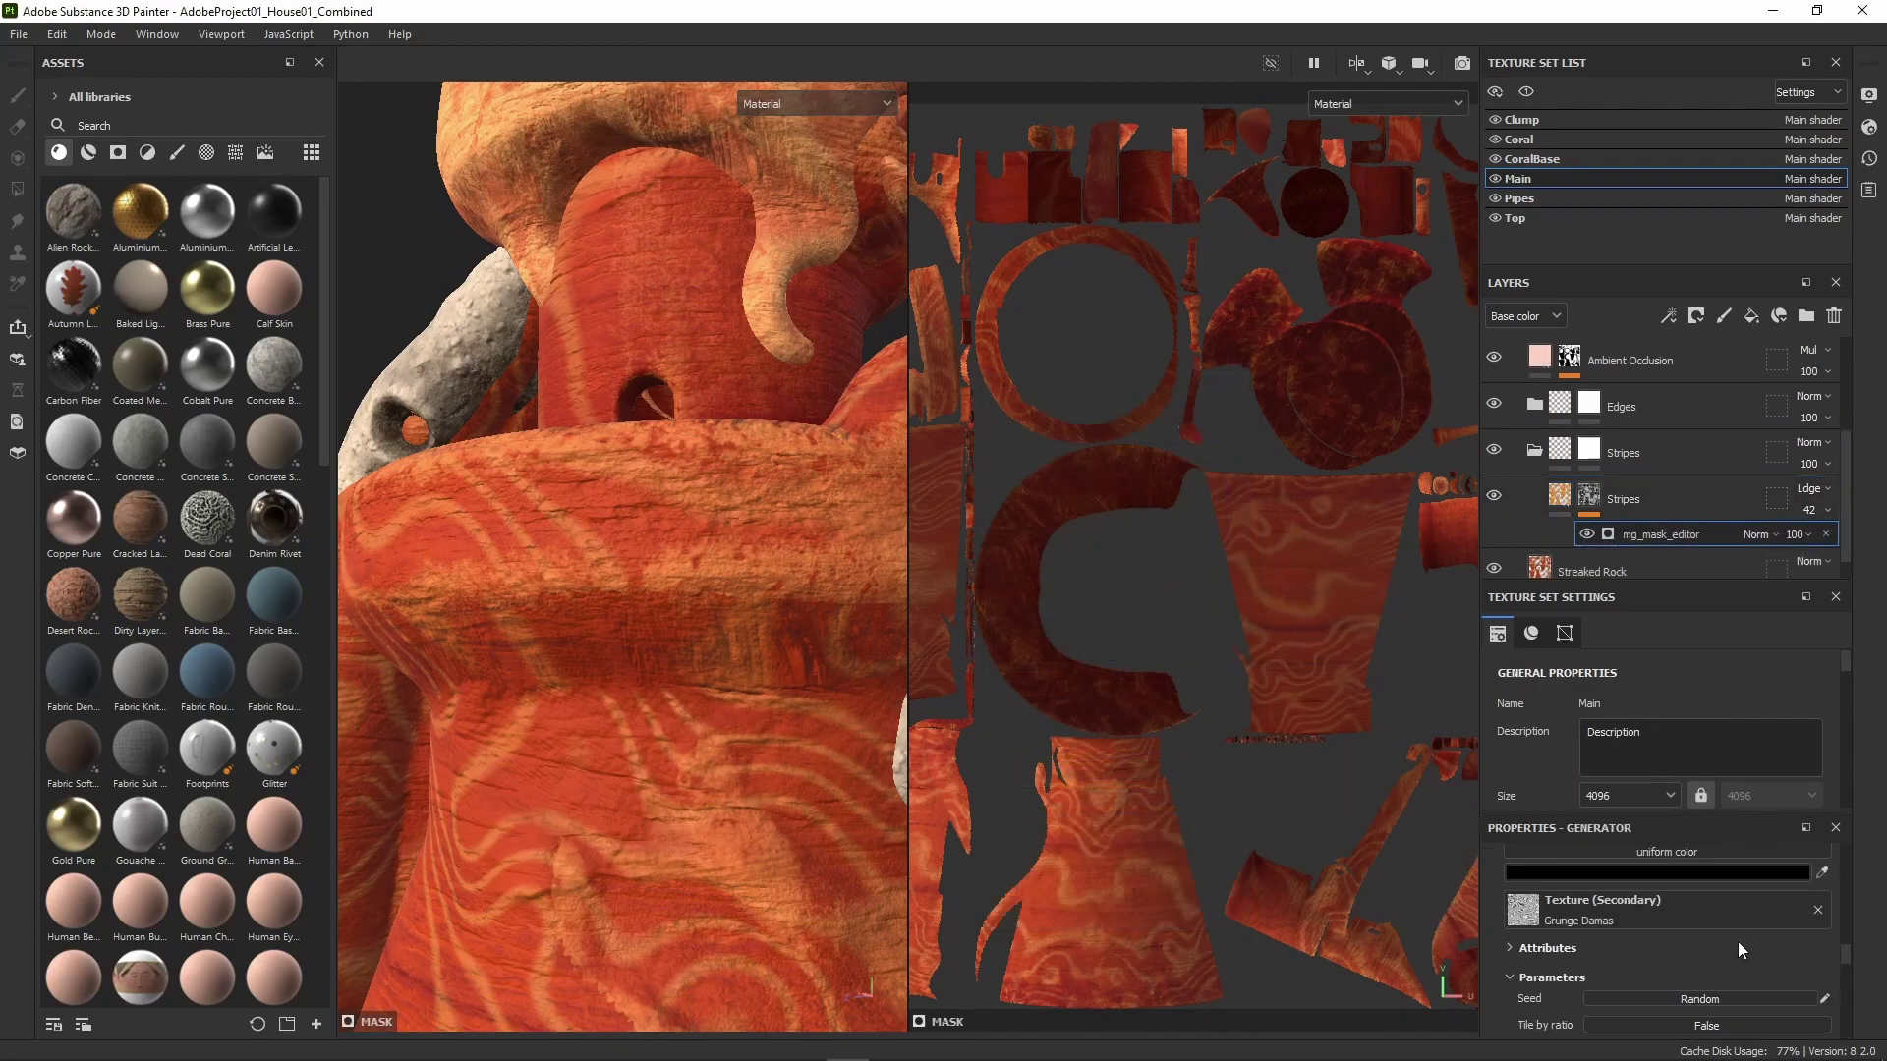
Browse the mask's Grunge Damas texture slot by searching 'damas'.
scroll(1737, 938, up, 1)
click(1574, 971)
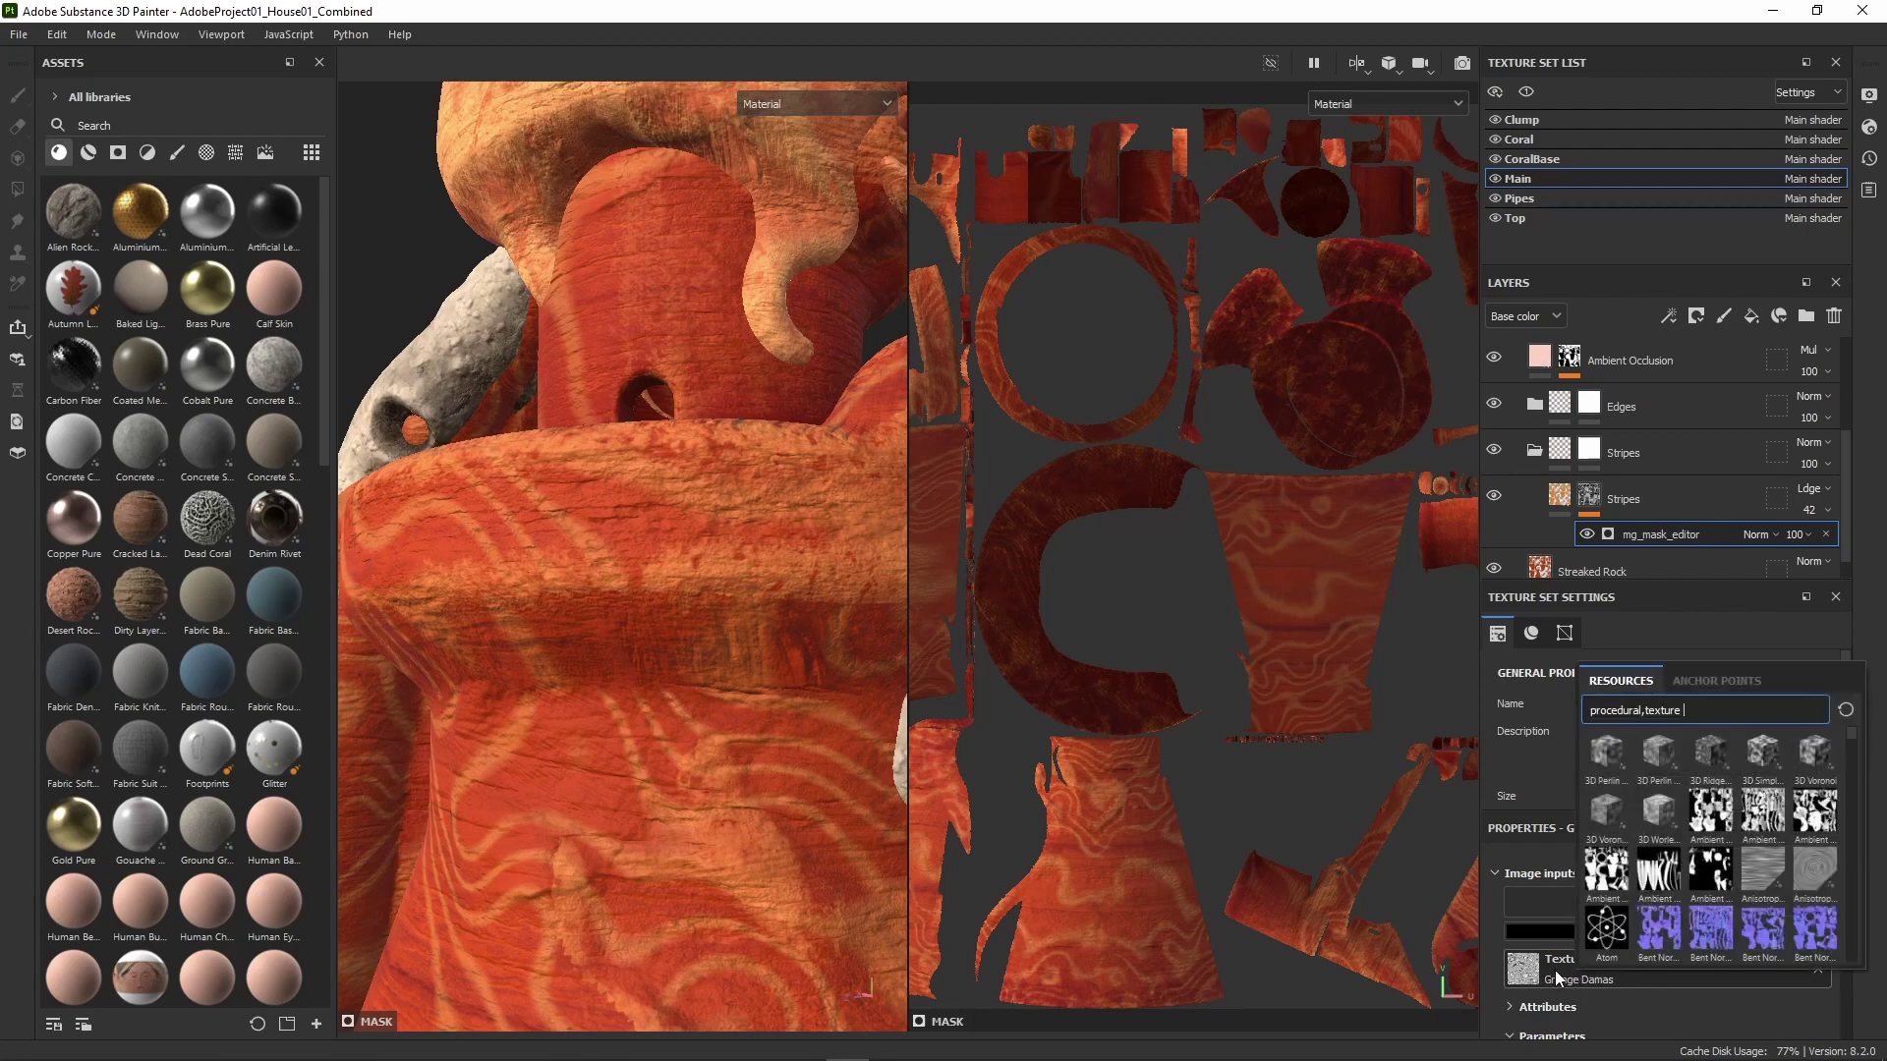
text(damas)
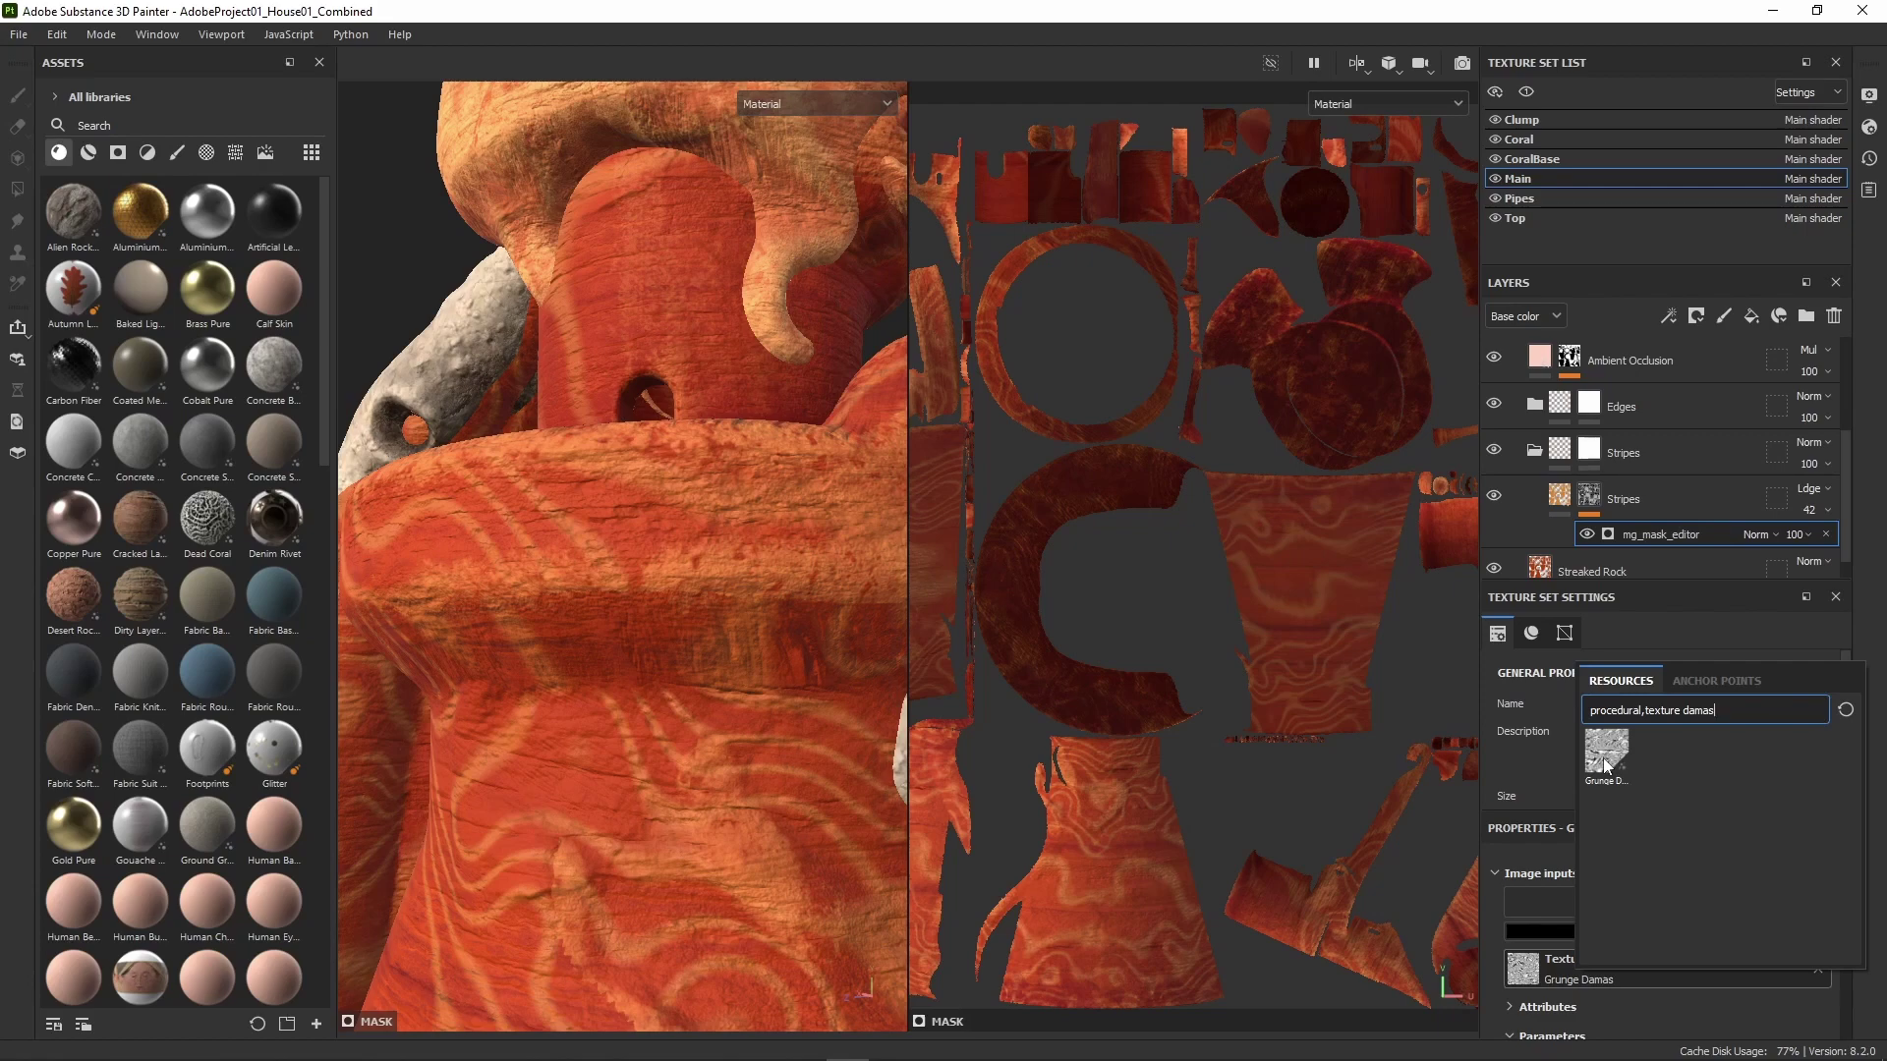
mouse_move(1606, 766)
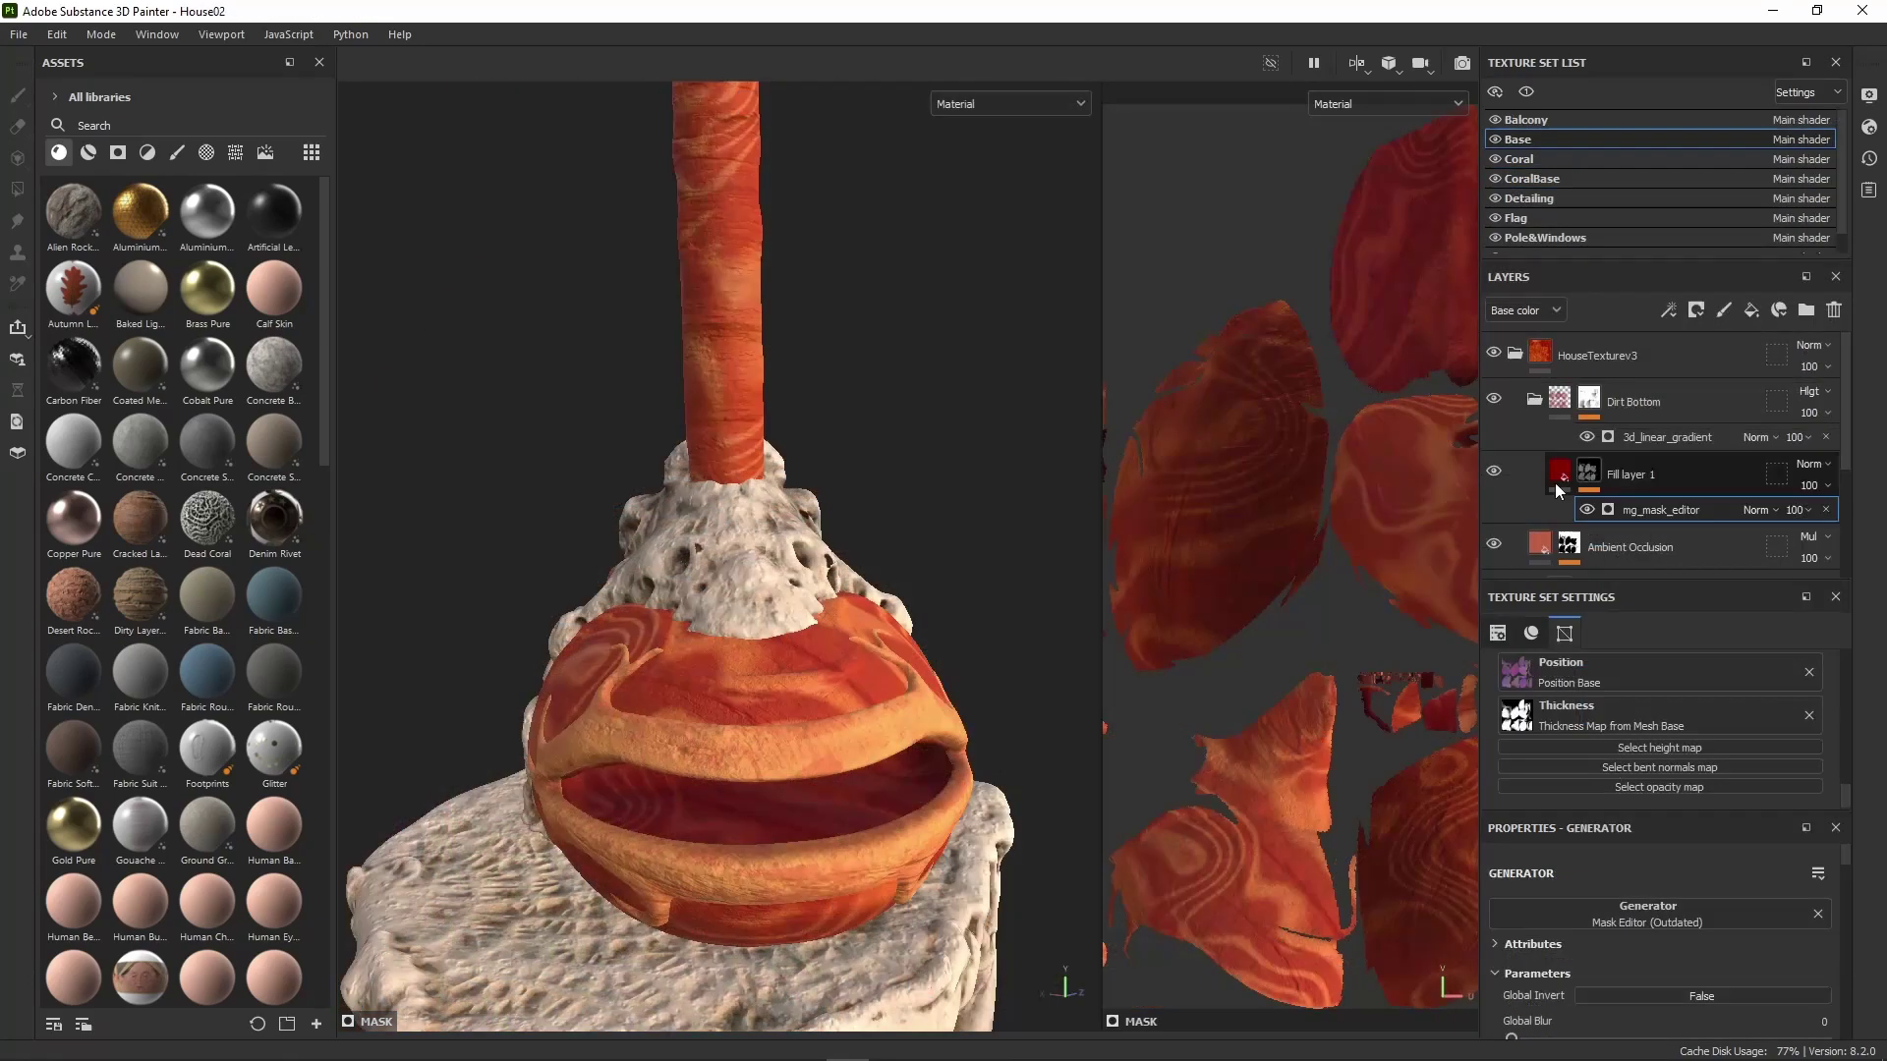
Toggle Ambient Occlusion off and on repeatedly to compare the shading, leaving it on.
scroll(1543, 433, down, 2)
click(1493, 427)
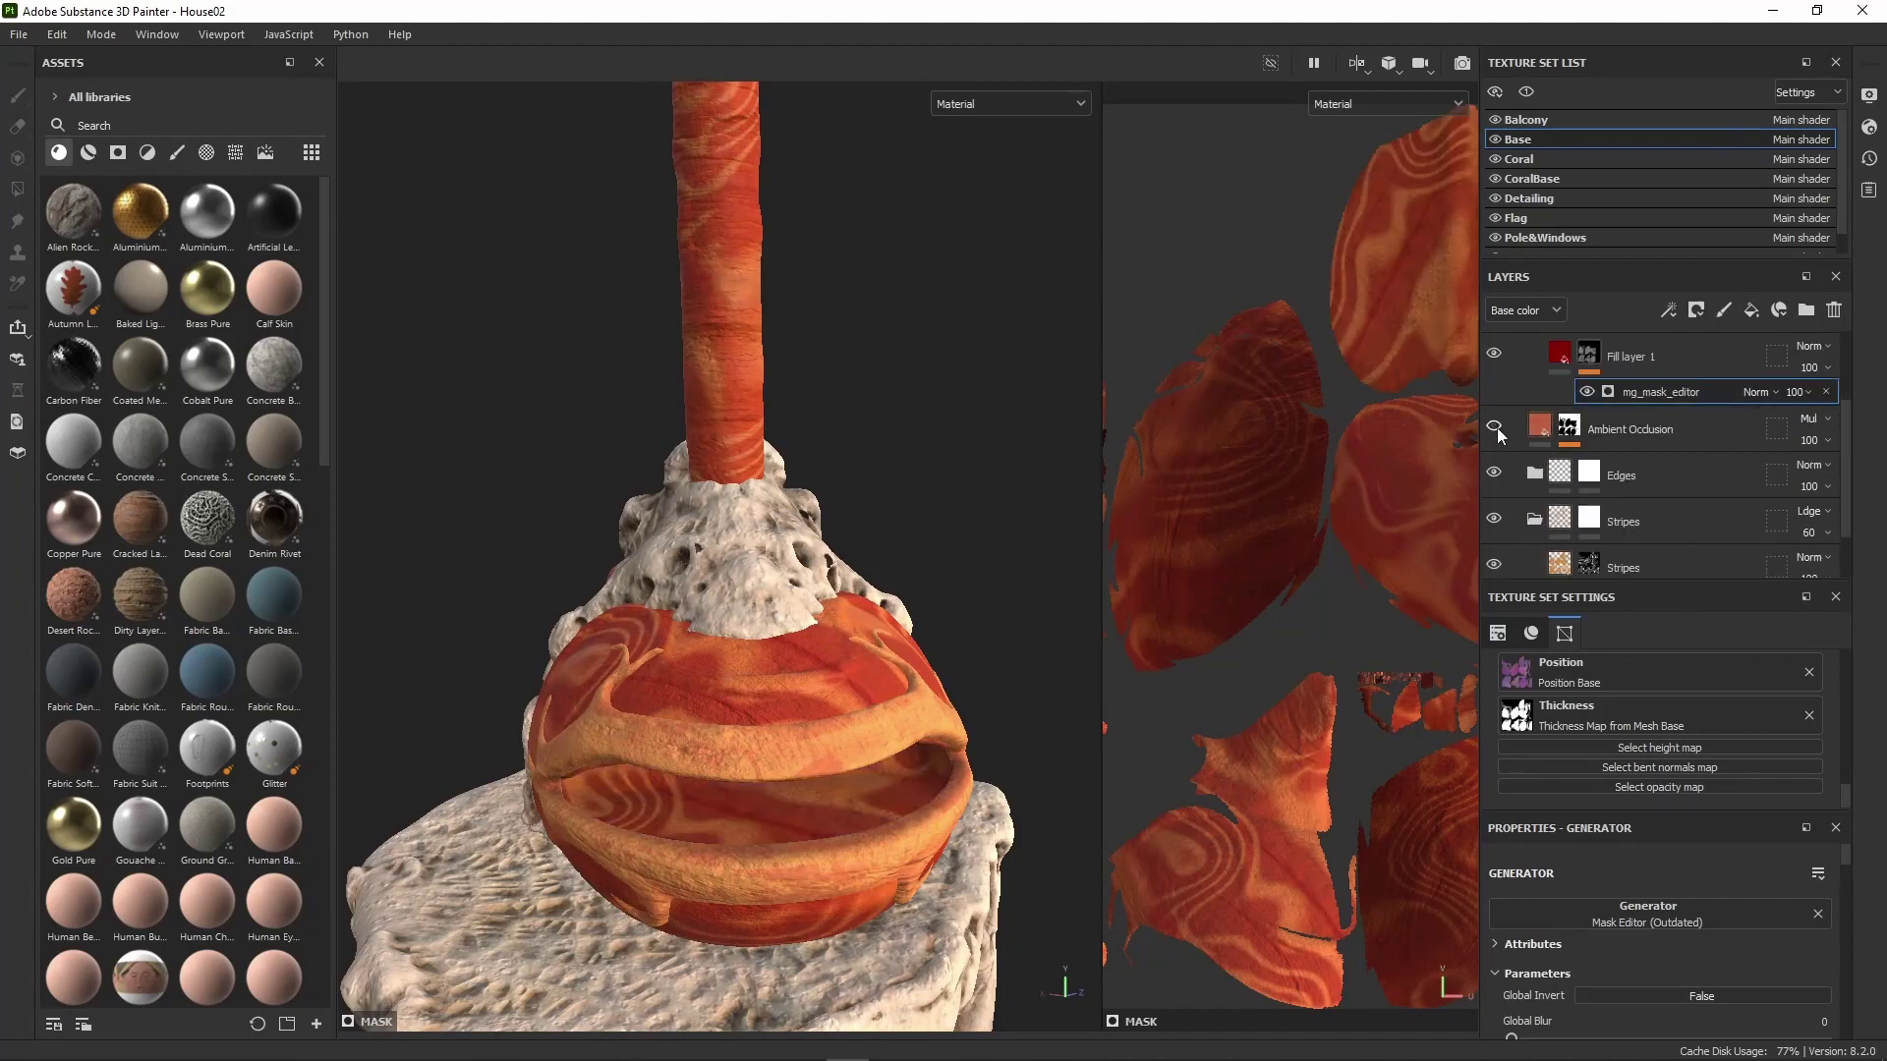
click(1493, 427)
click(1495, 427)
click(1495, 427)
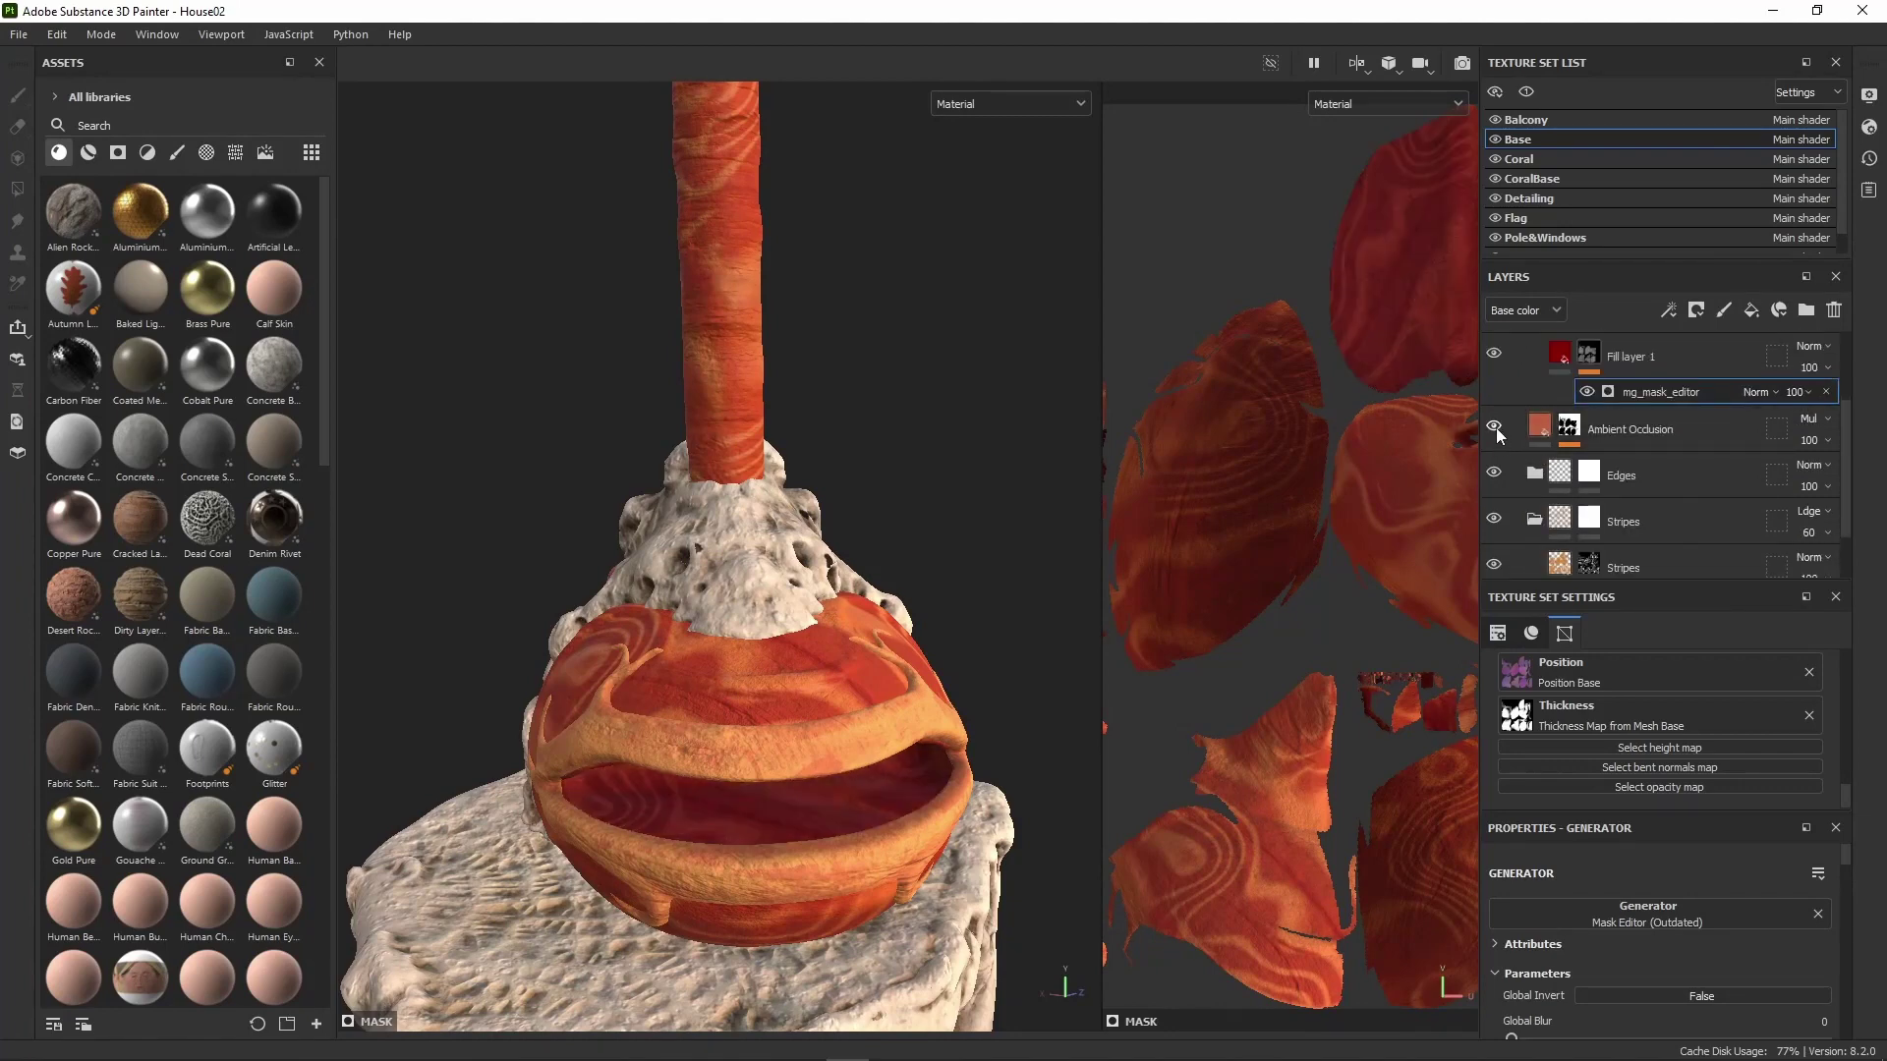
click(1495, 427)
click(1495, 427)
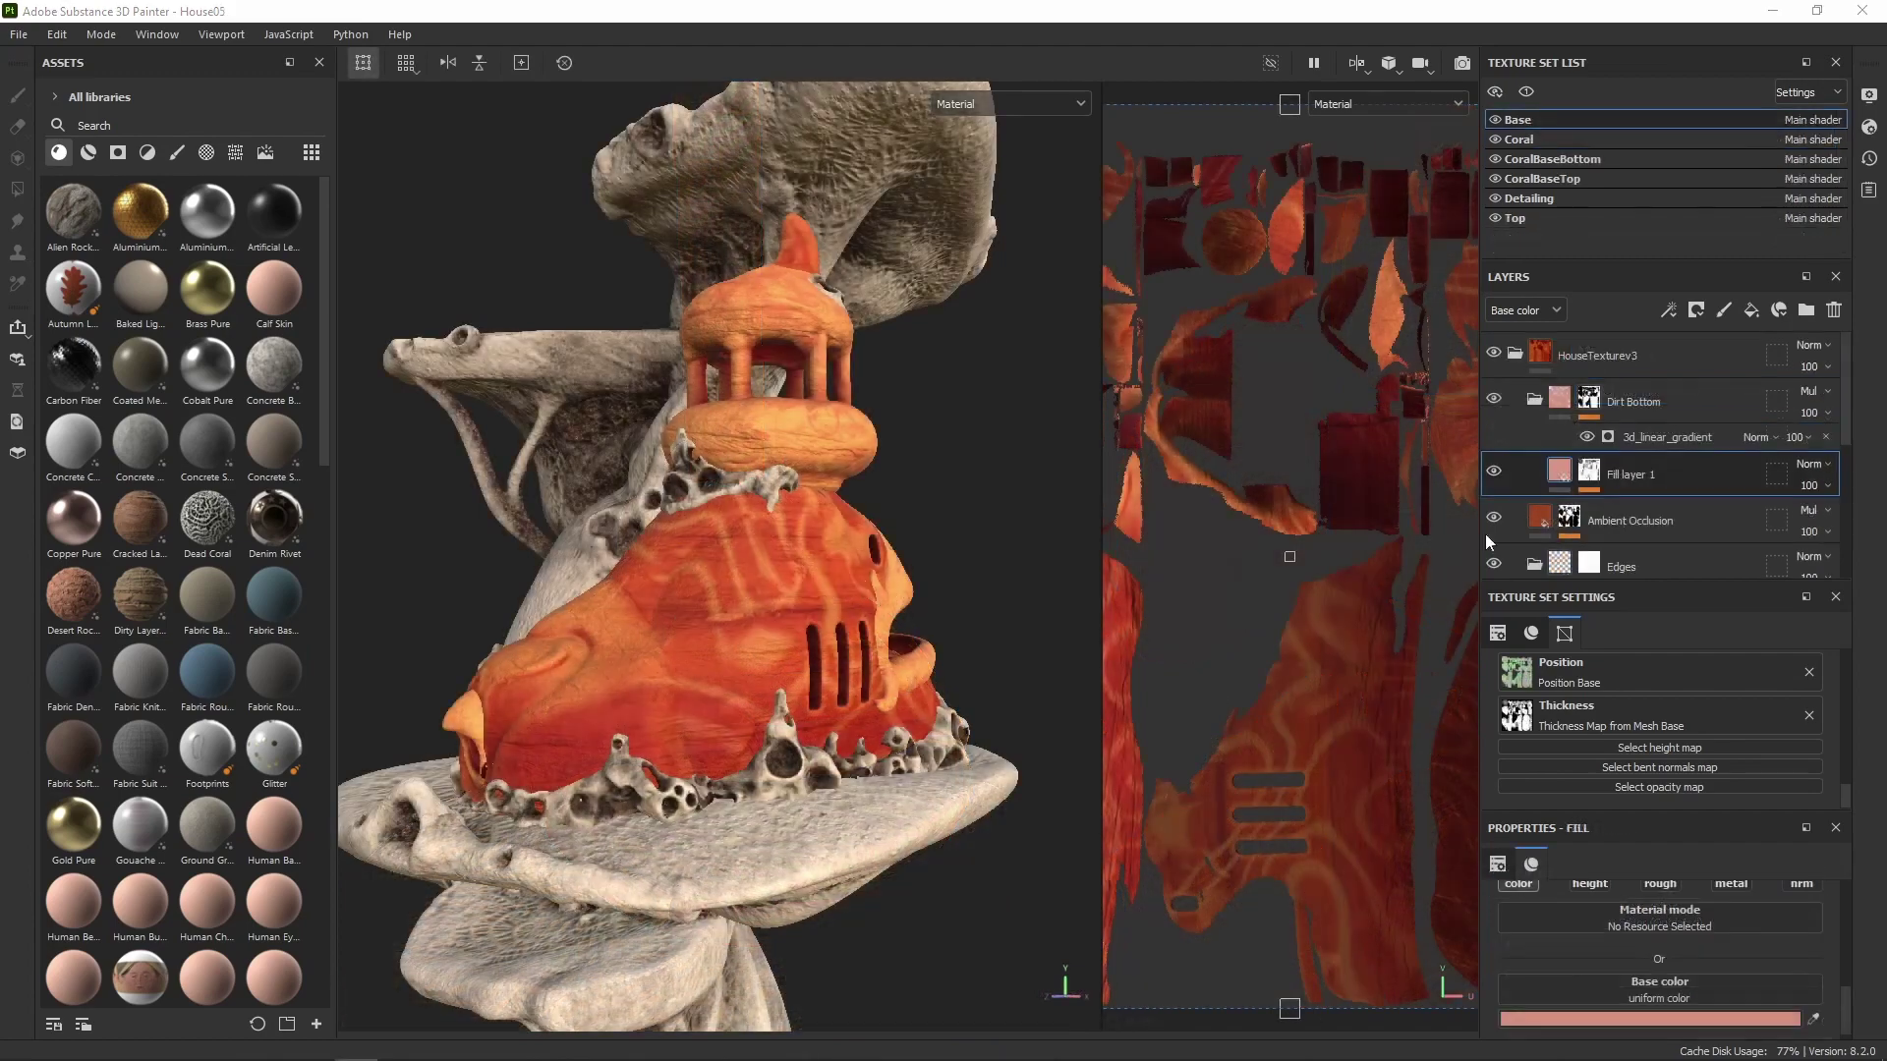
Compare the house with and without the Dirt Bottom layer, leaving it visible.
click(1494, 401)
click(1493, 402)
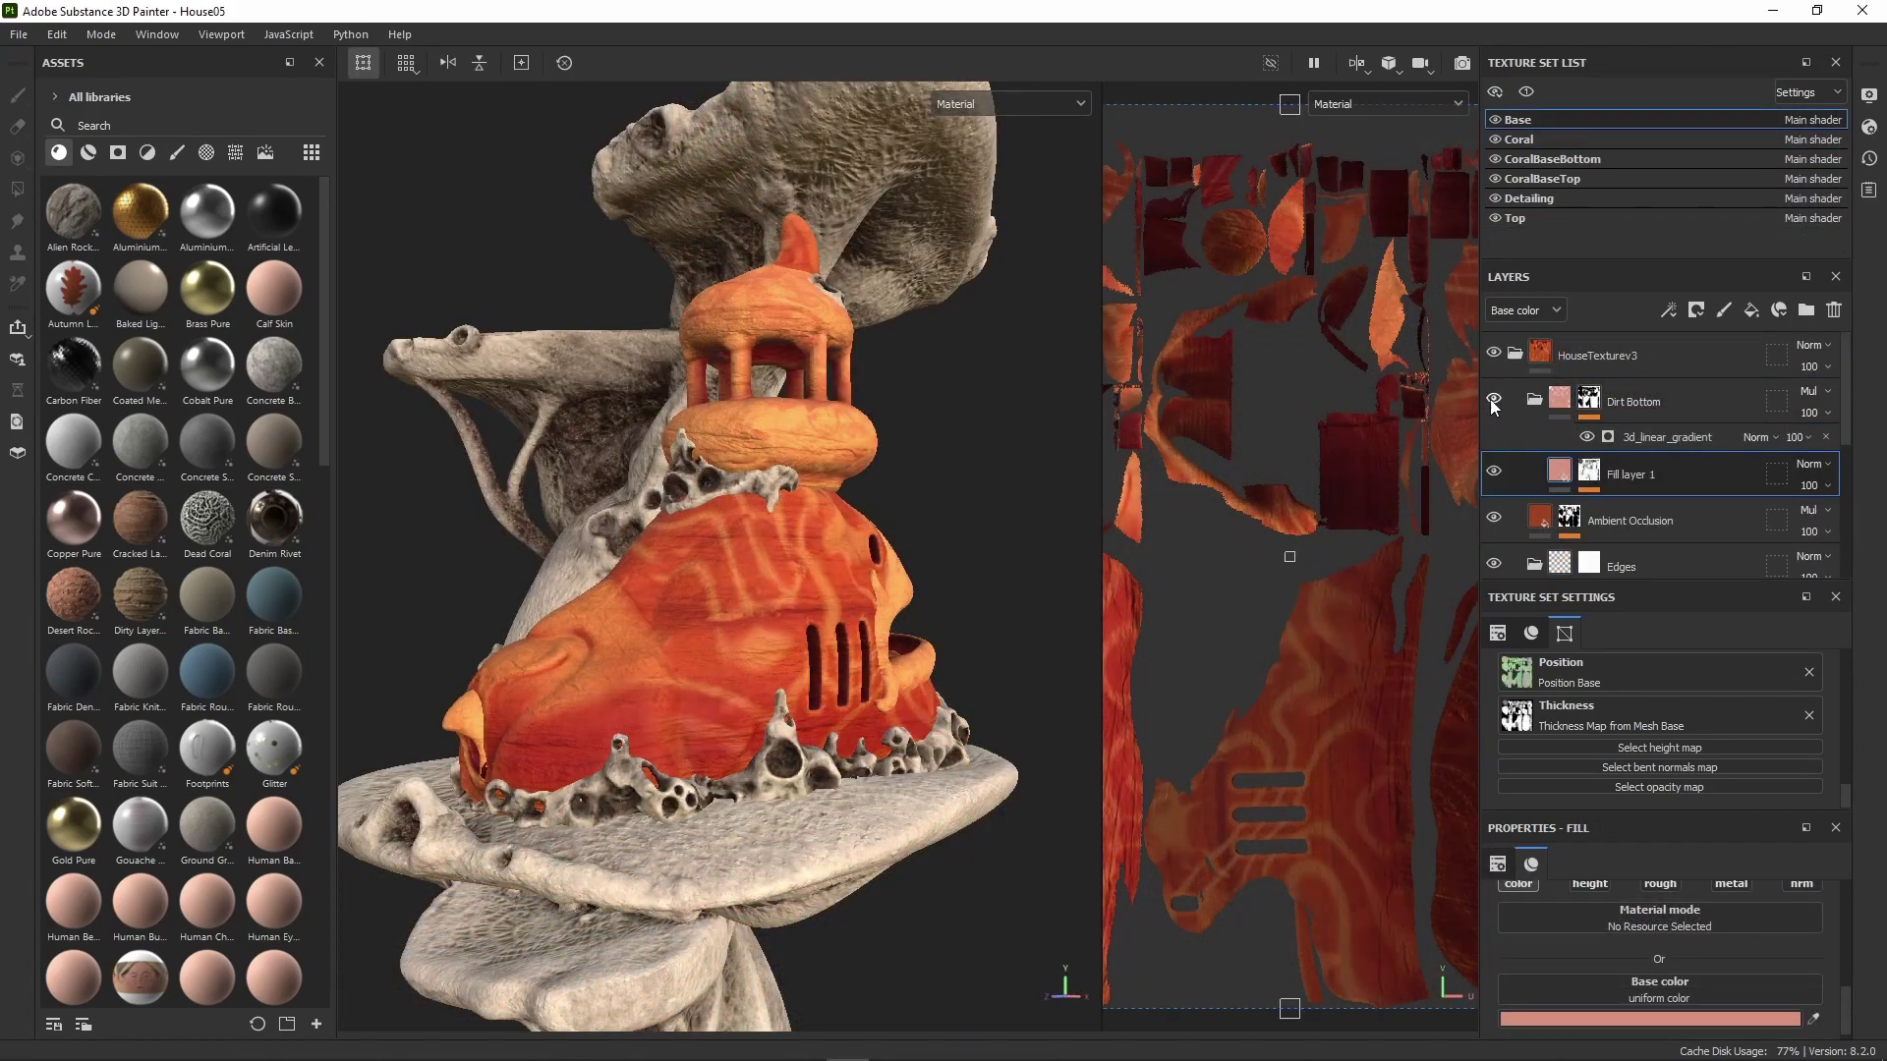
click(1493, 403)
click(1494, 403)
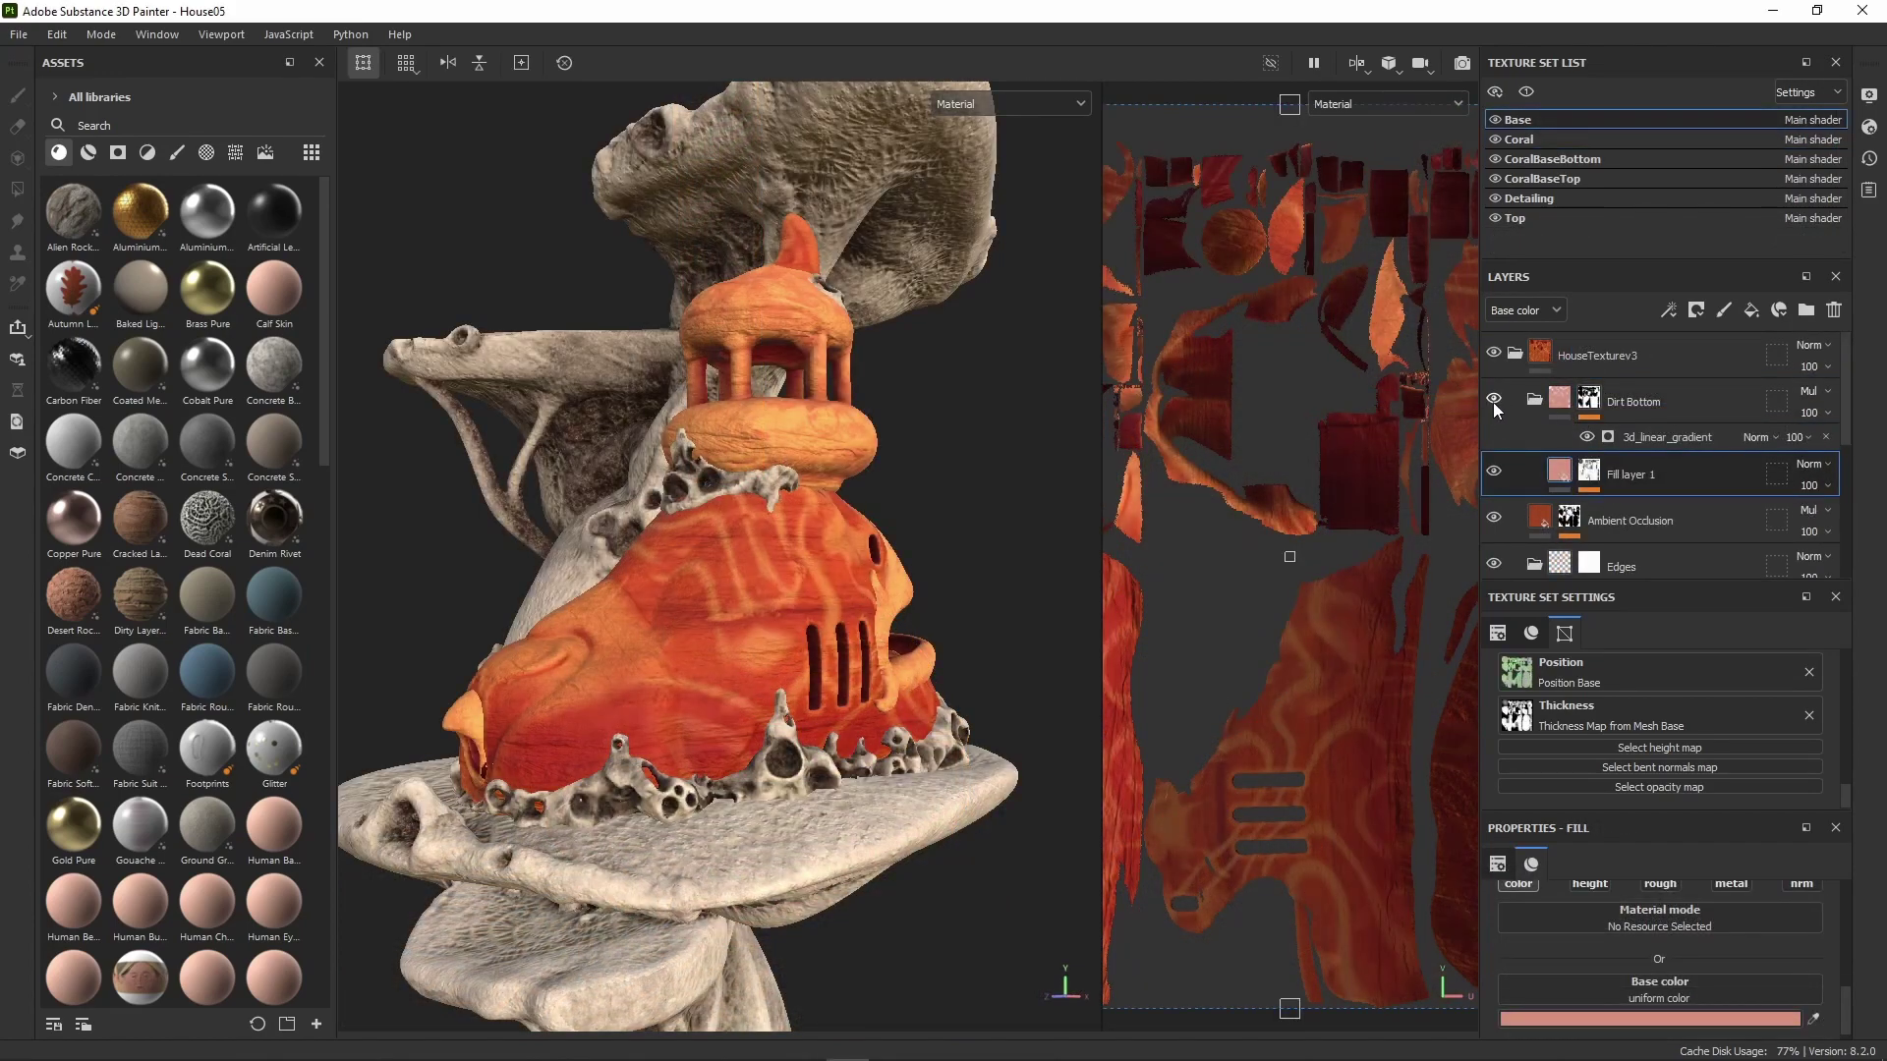
Show the 3d_linear_gradient generator's settings and orbit to the house's left side.
click(1671, 436)
scroll(1719, 967, down, 3)
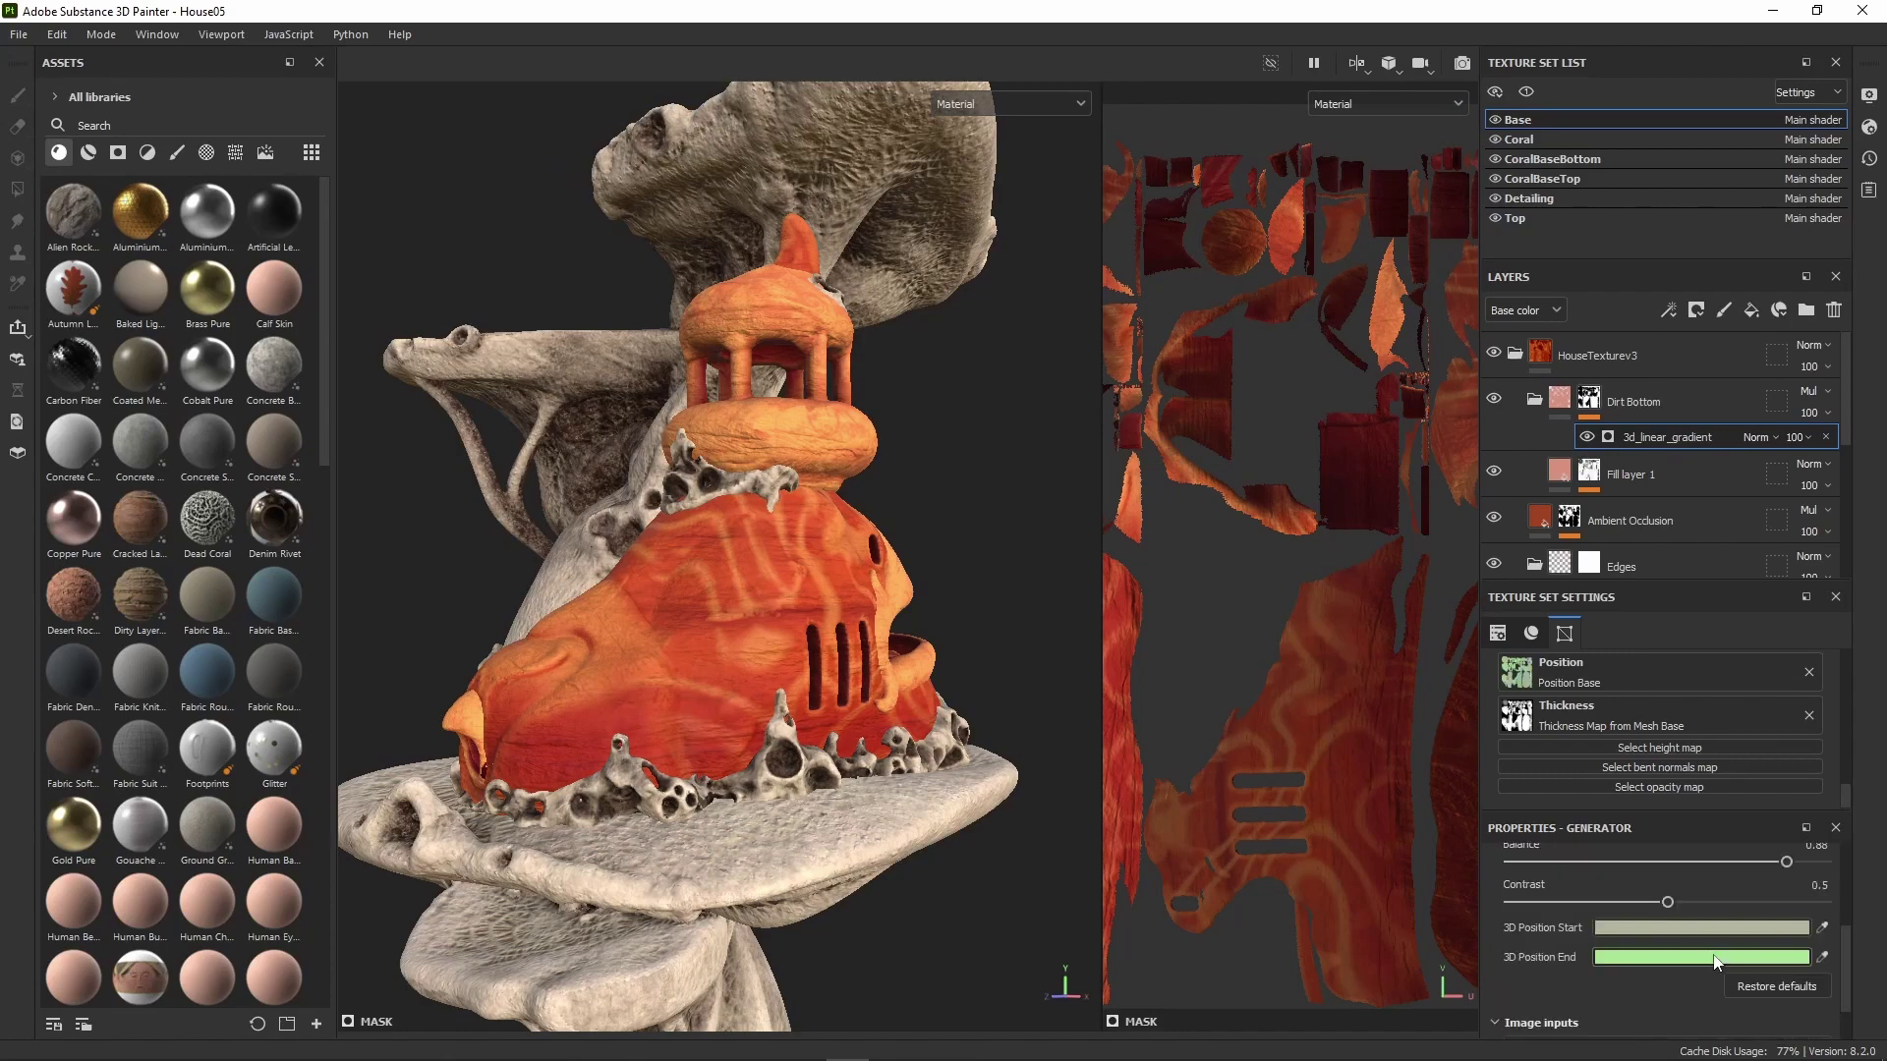
alt+drag(839, 480, 674, 557)
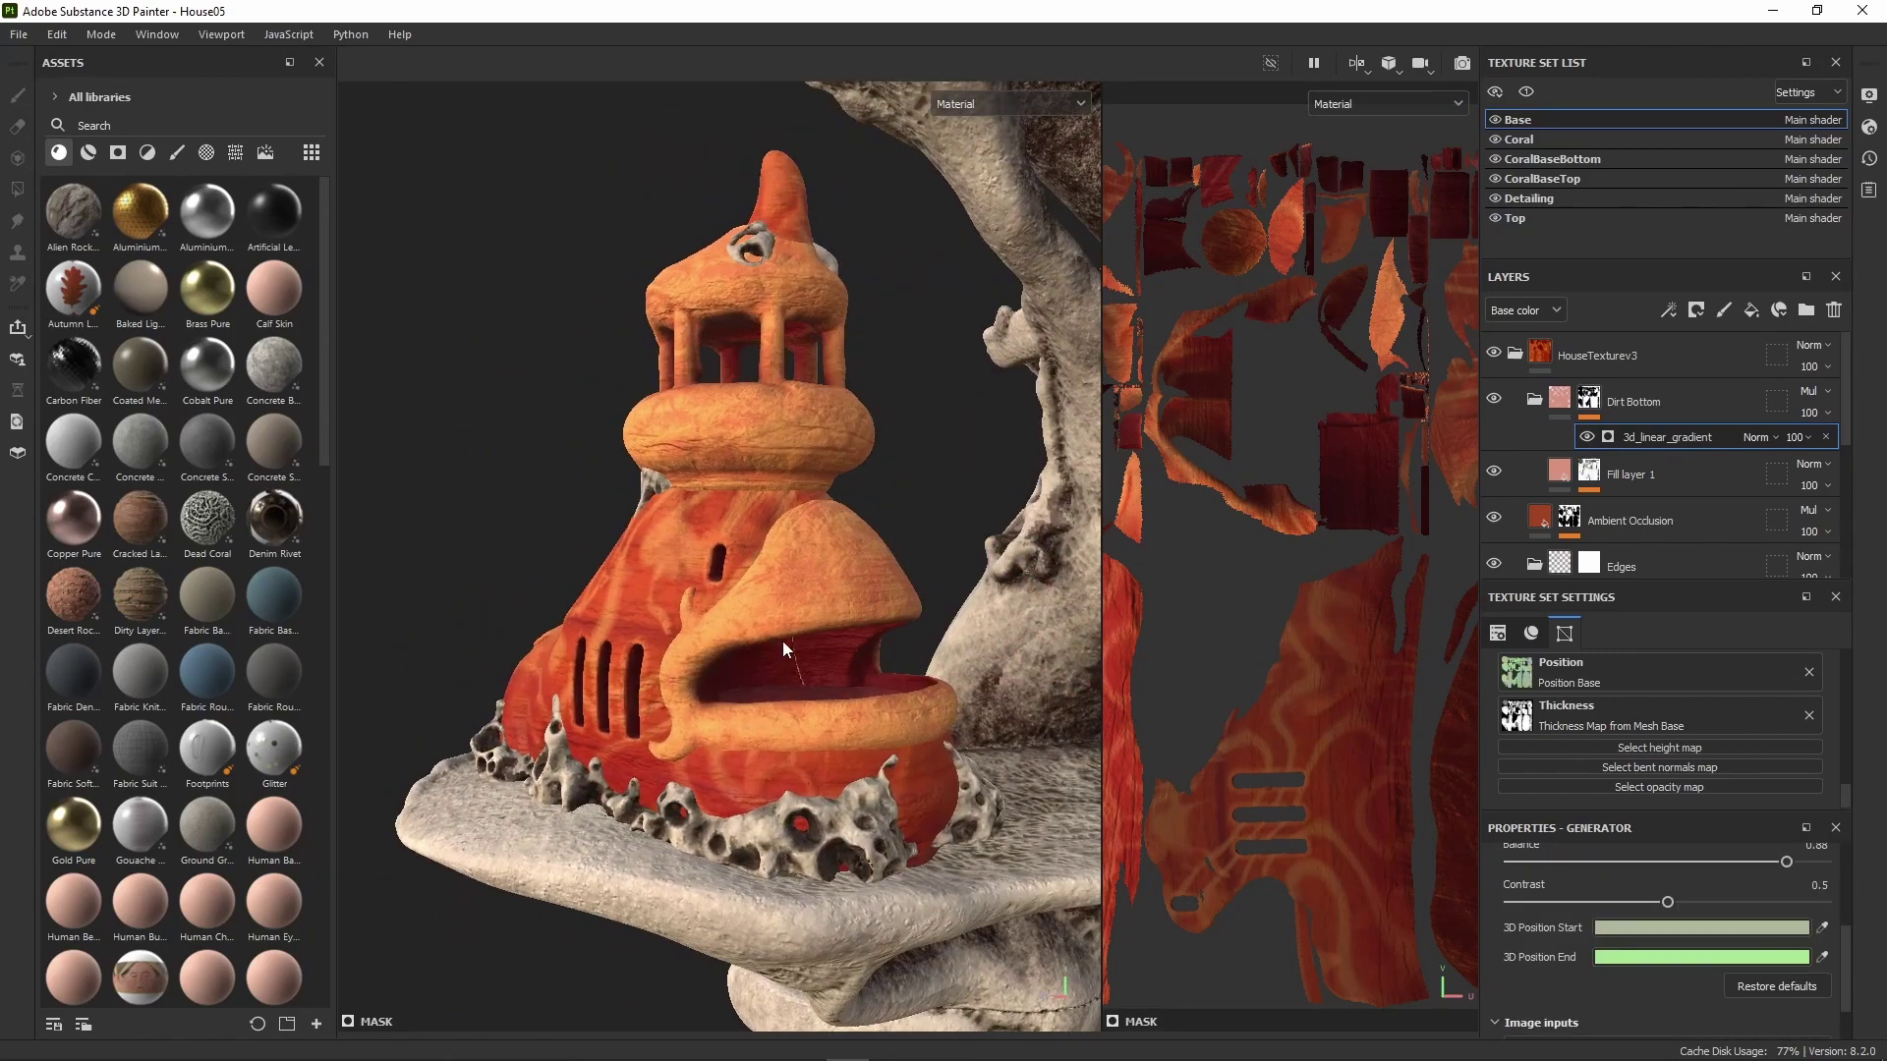
scroll(1742, 488, down, 2)
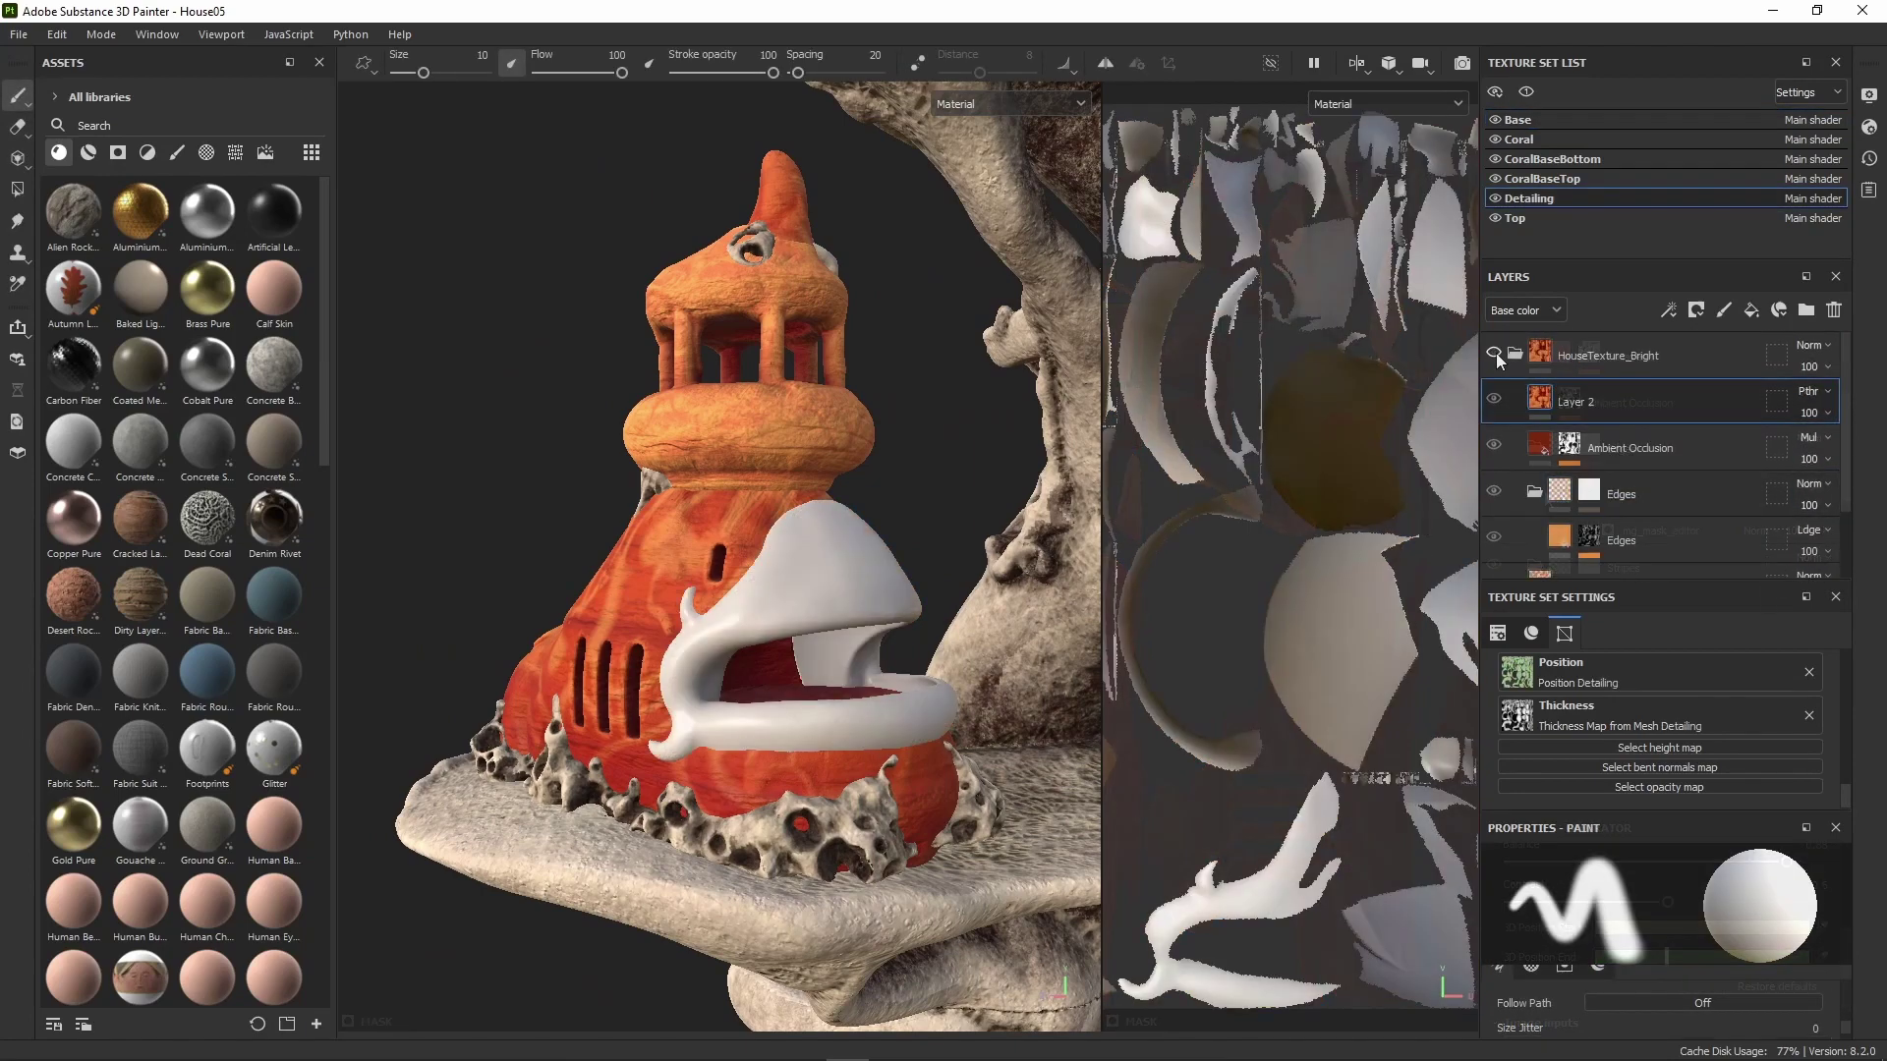
Toggle the HouseTexture_Bright folder on, off and on, then orbit the coral house projects.
click(1496, 352)
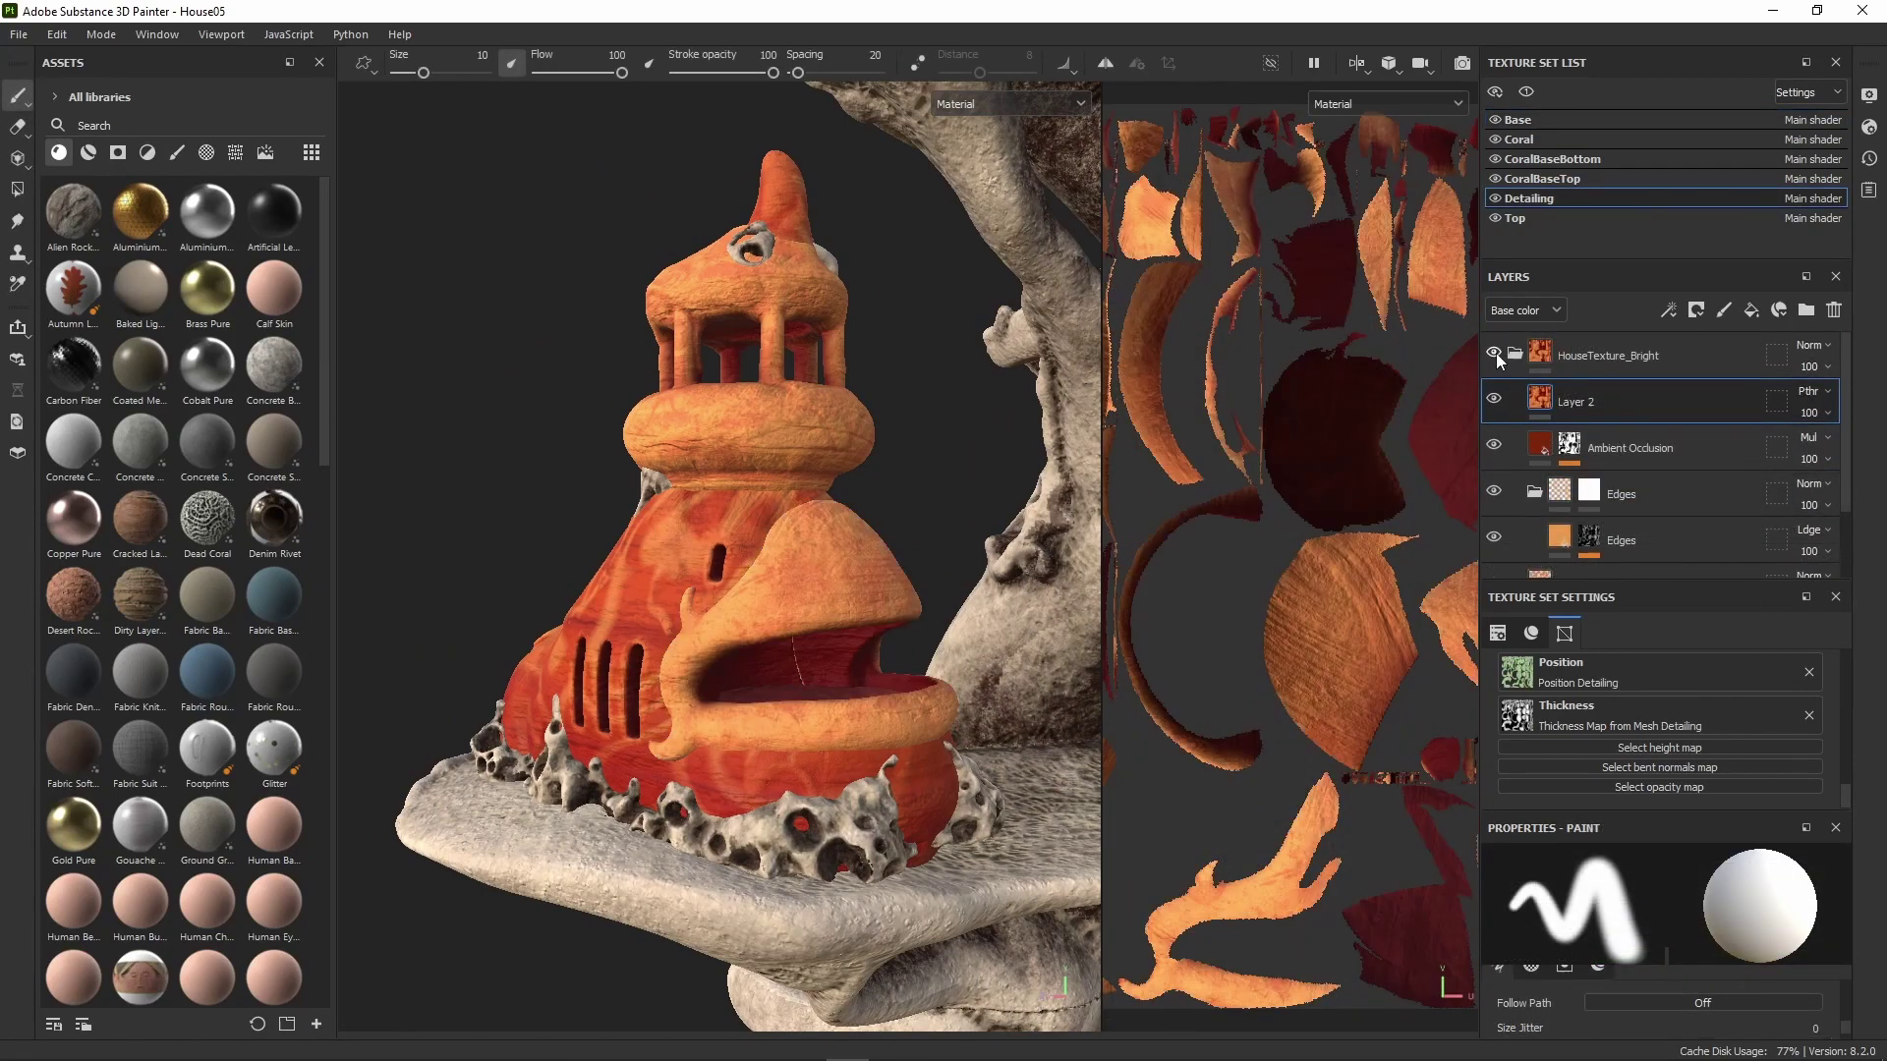
click(1496, 351)
click(1495, 352)
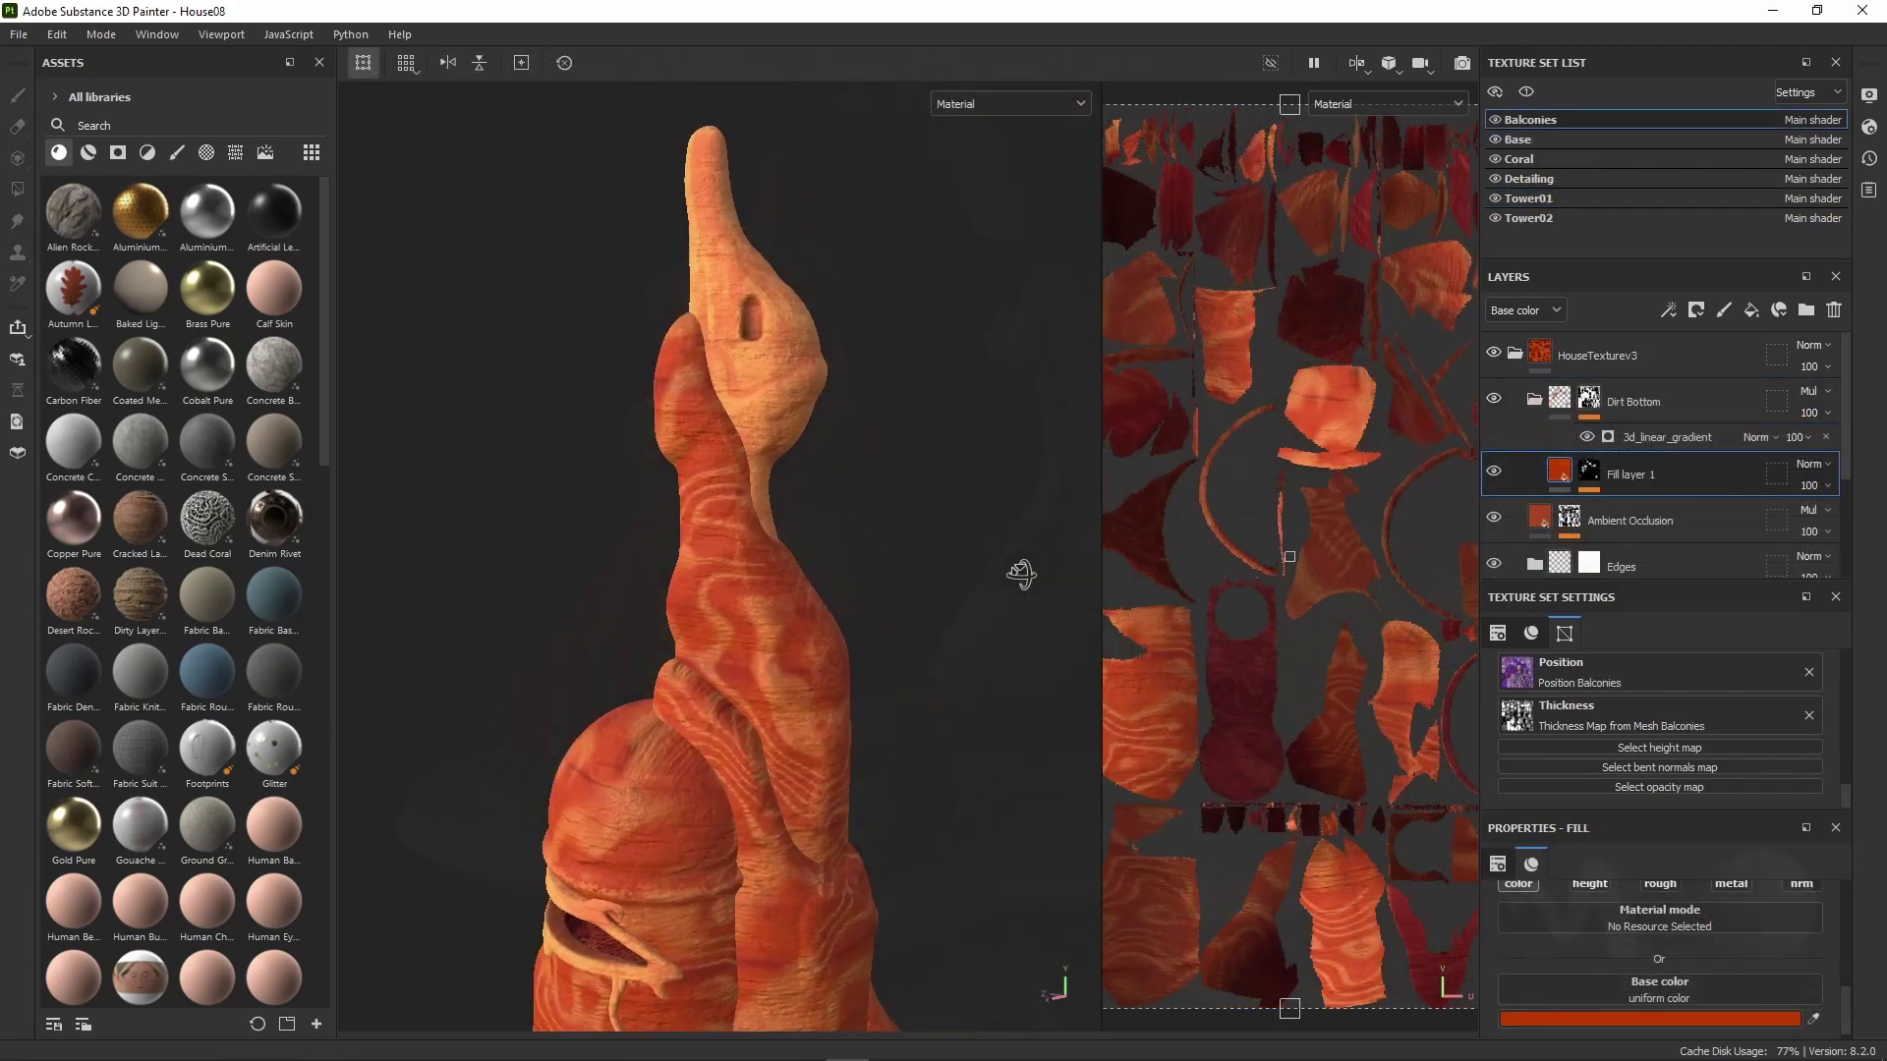
alt+drag(1023, 577, 1054, 599)
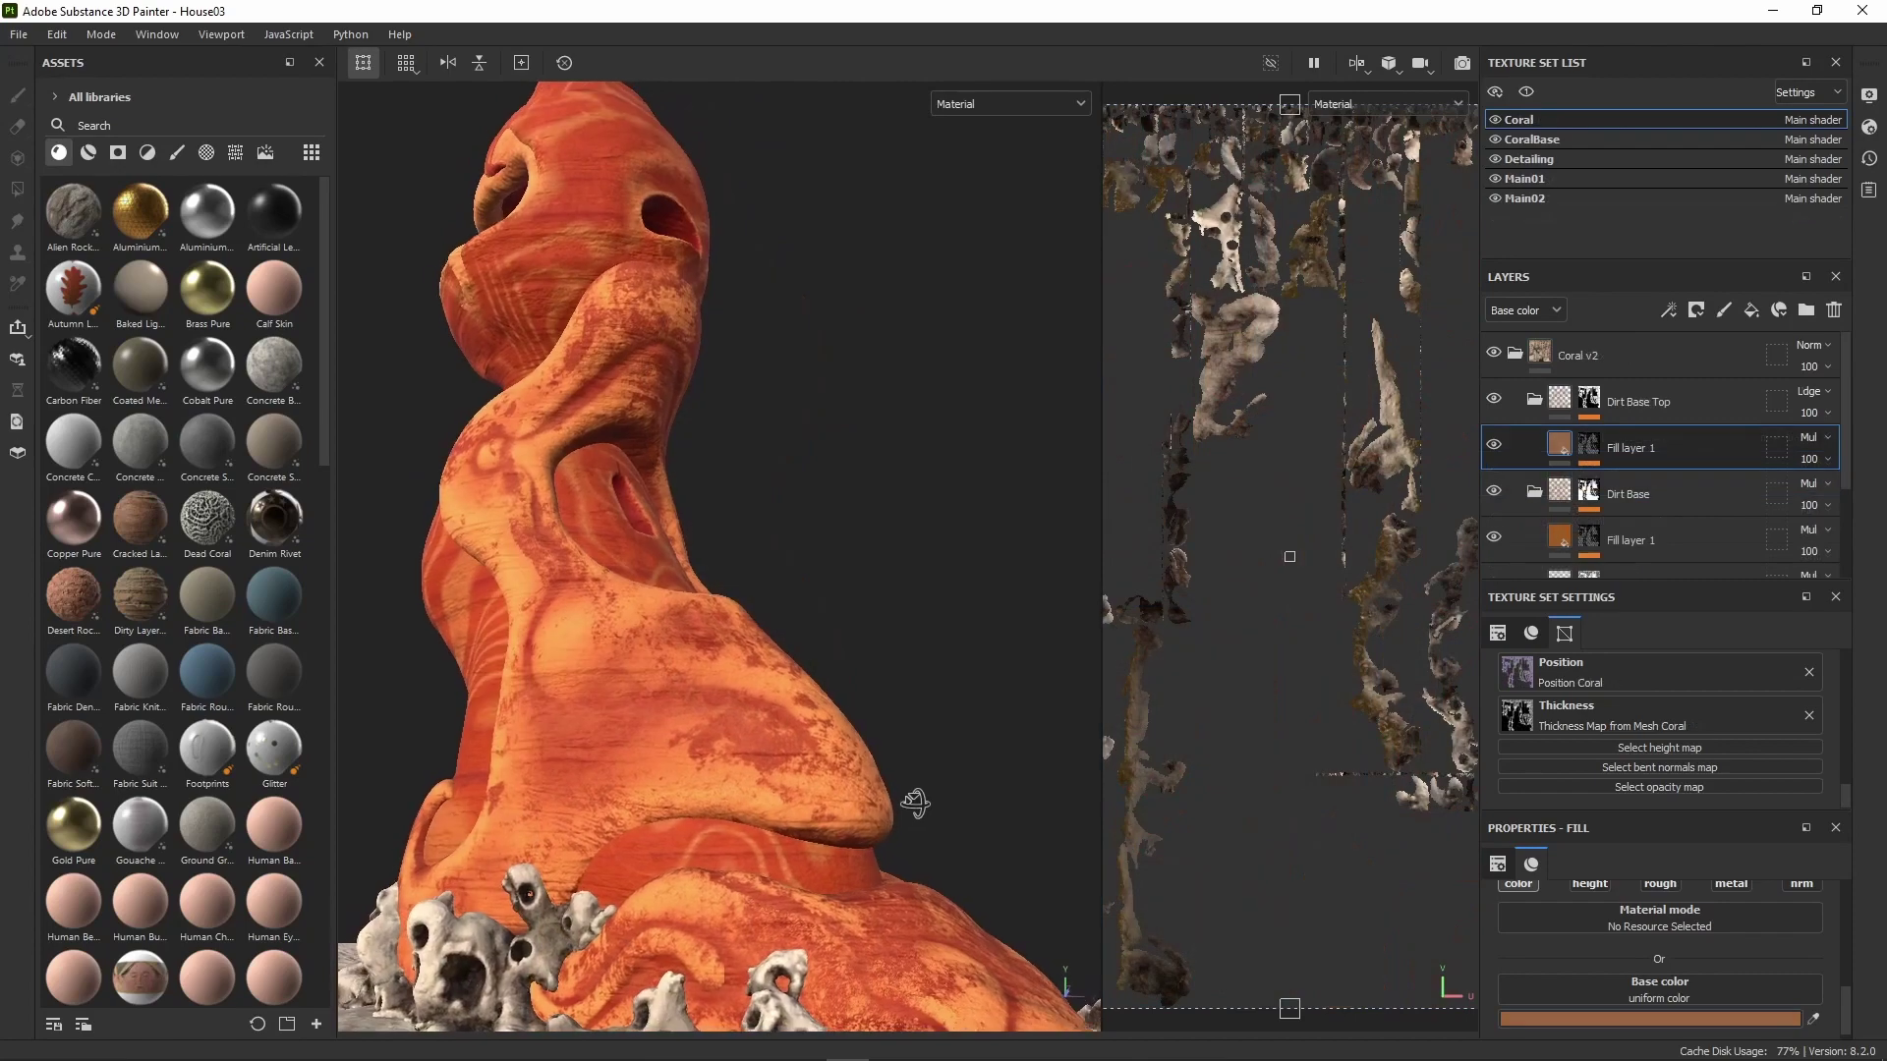
alt+drag(914, 800, 961, 840)
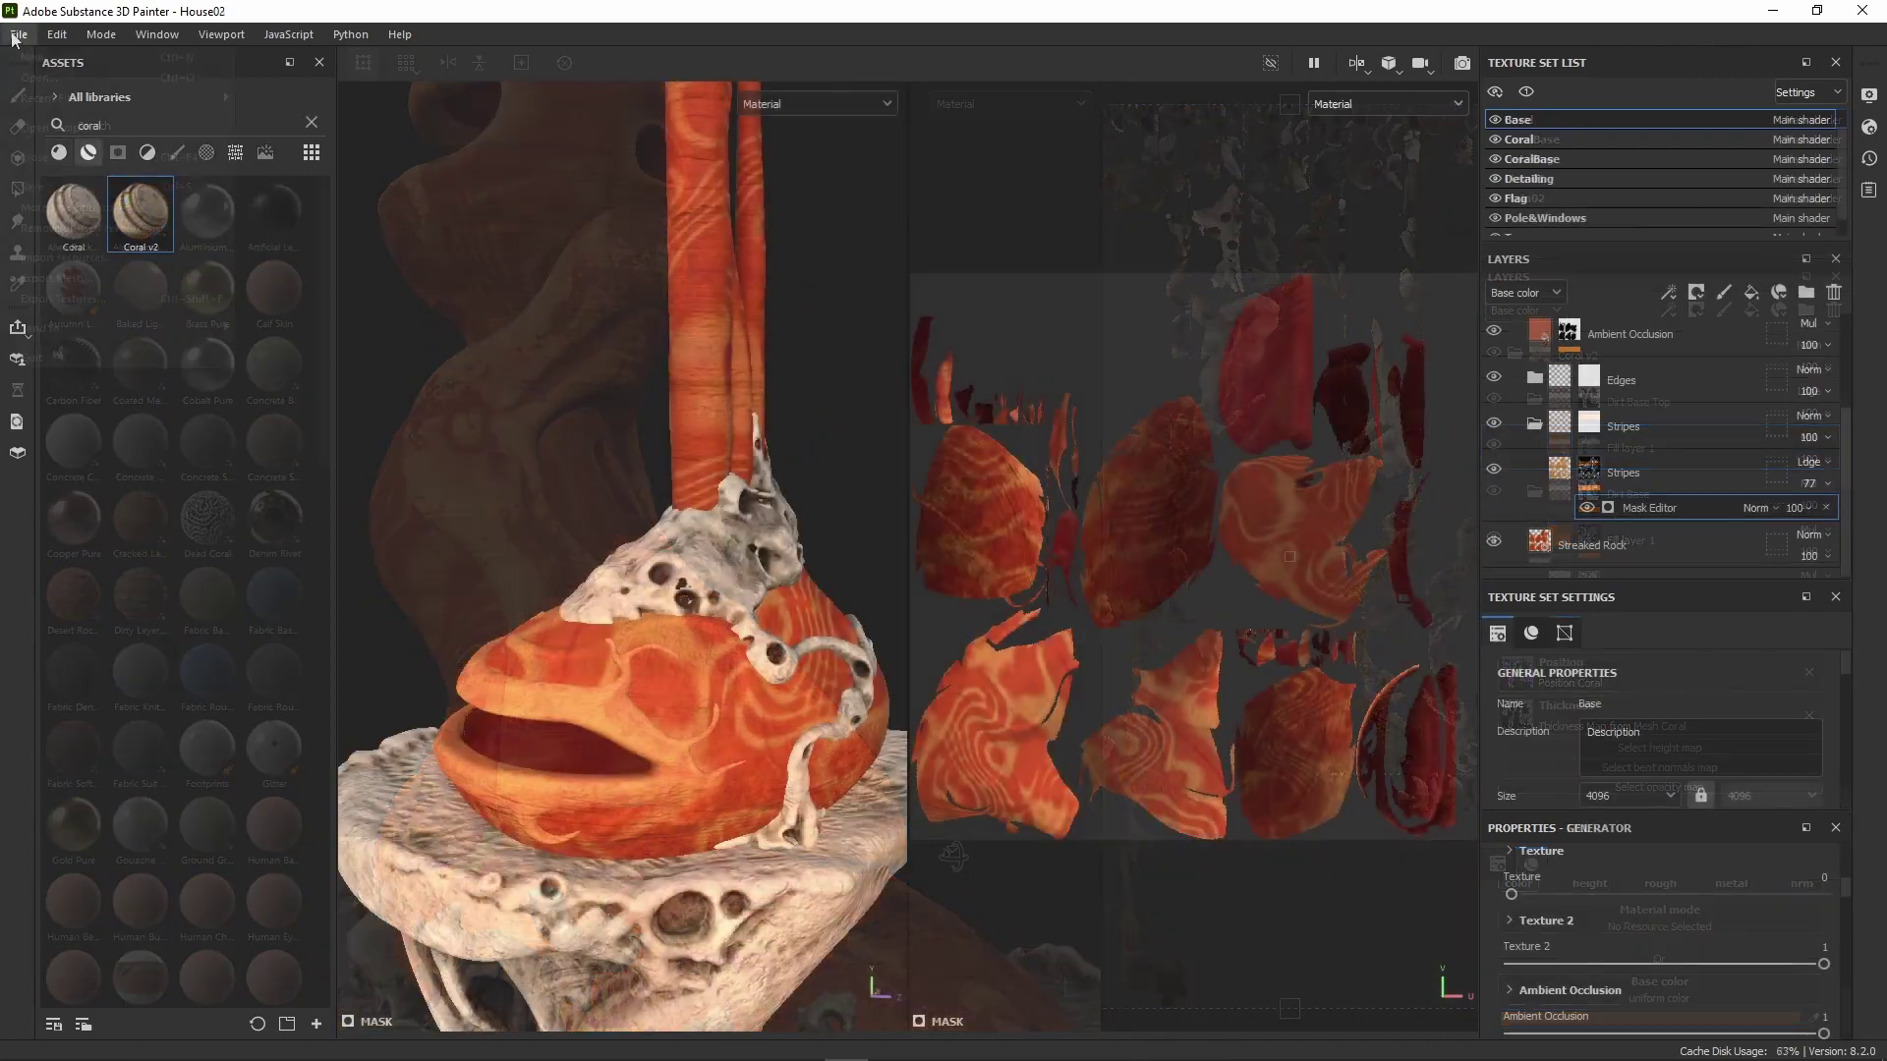
Send House02 via File > Send to Substance 3D Stager and orbit the new scene.
click(19, 33)
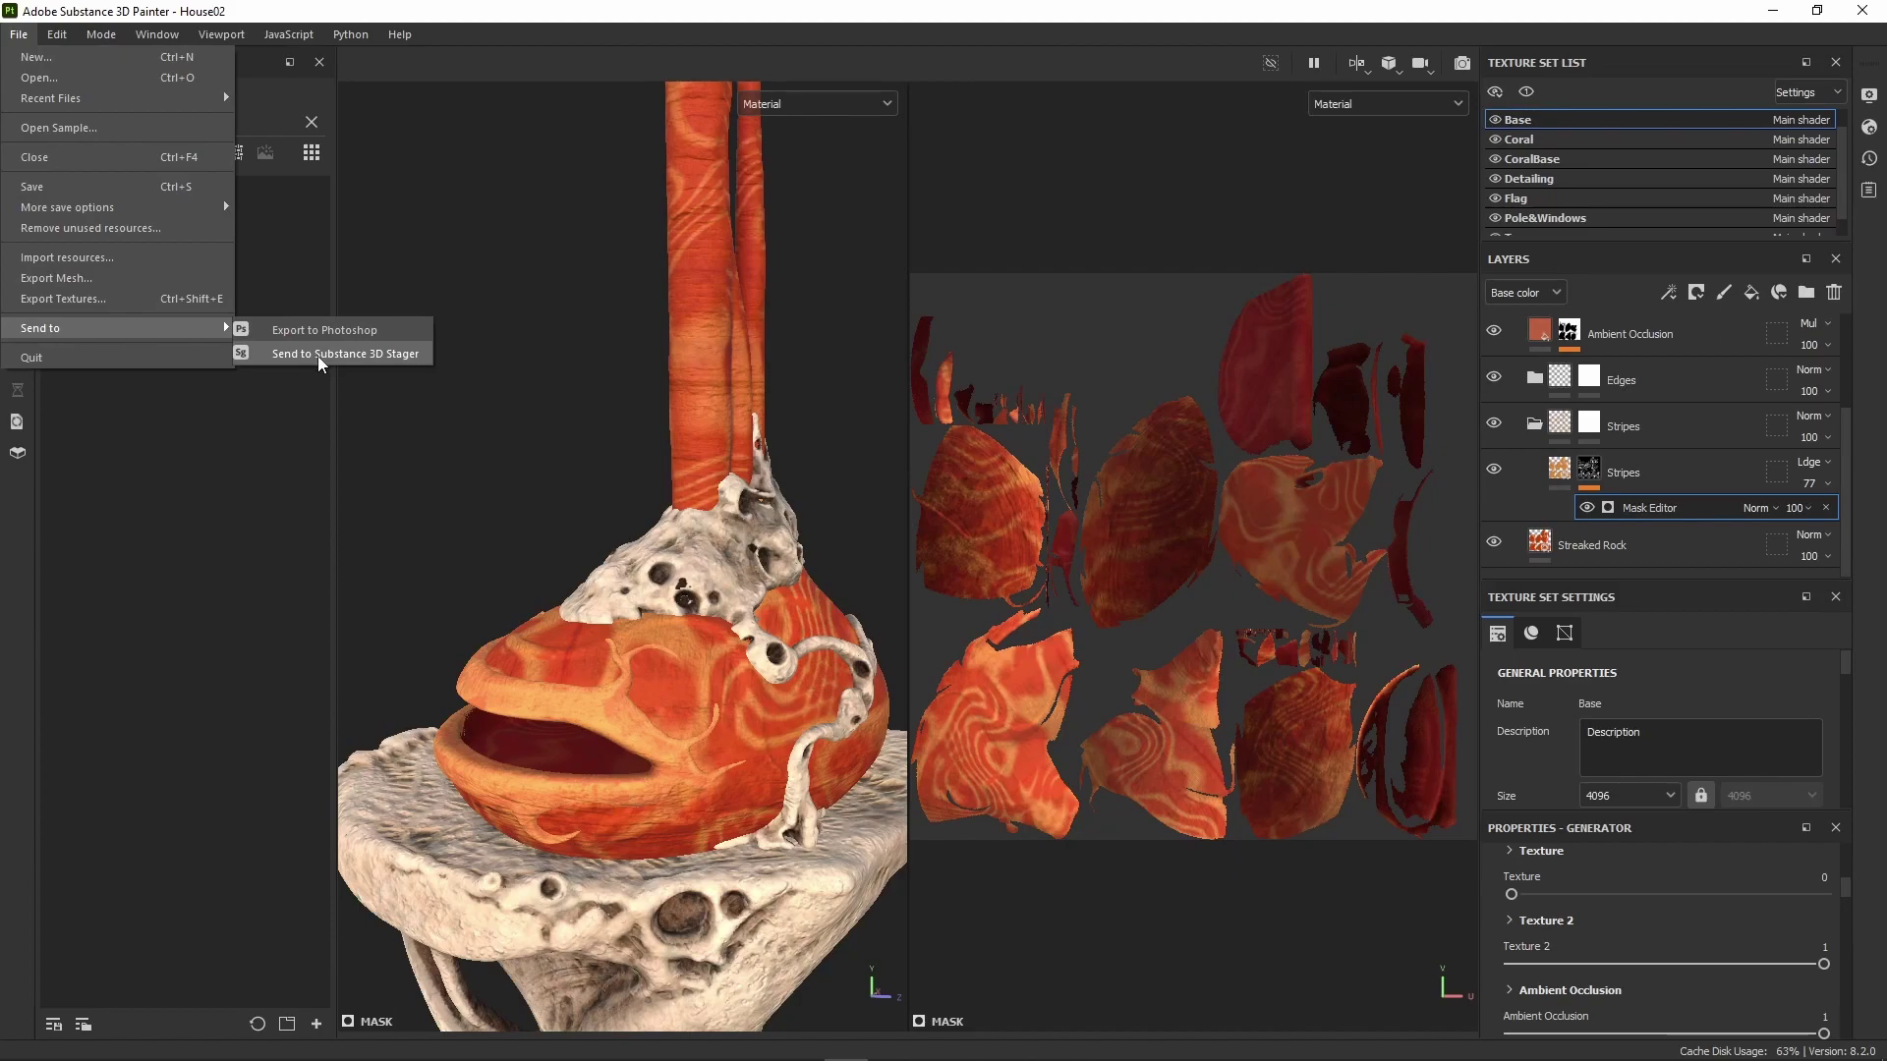
click(318, 358)
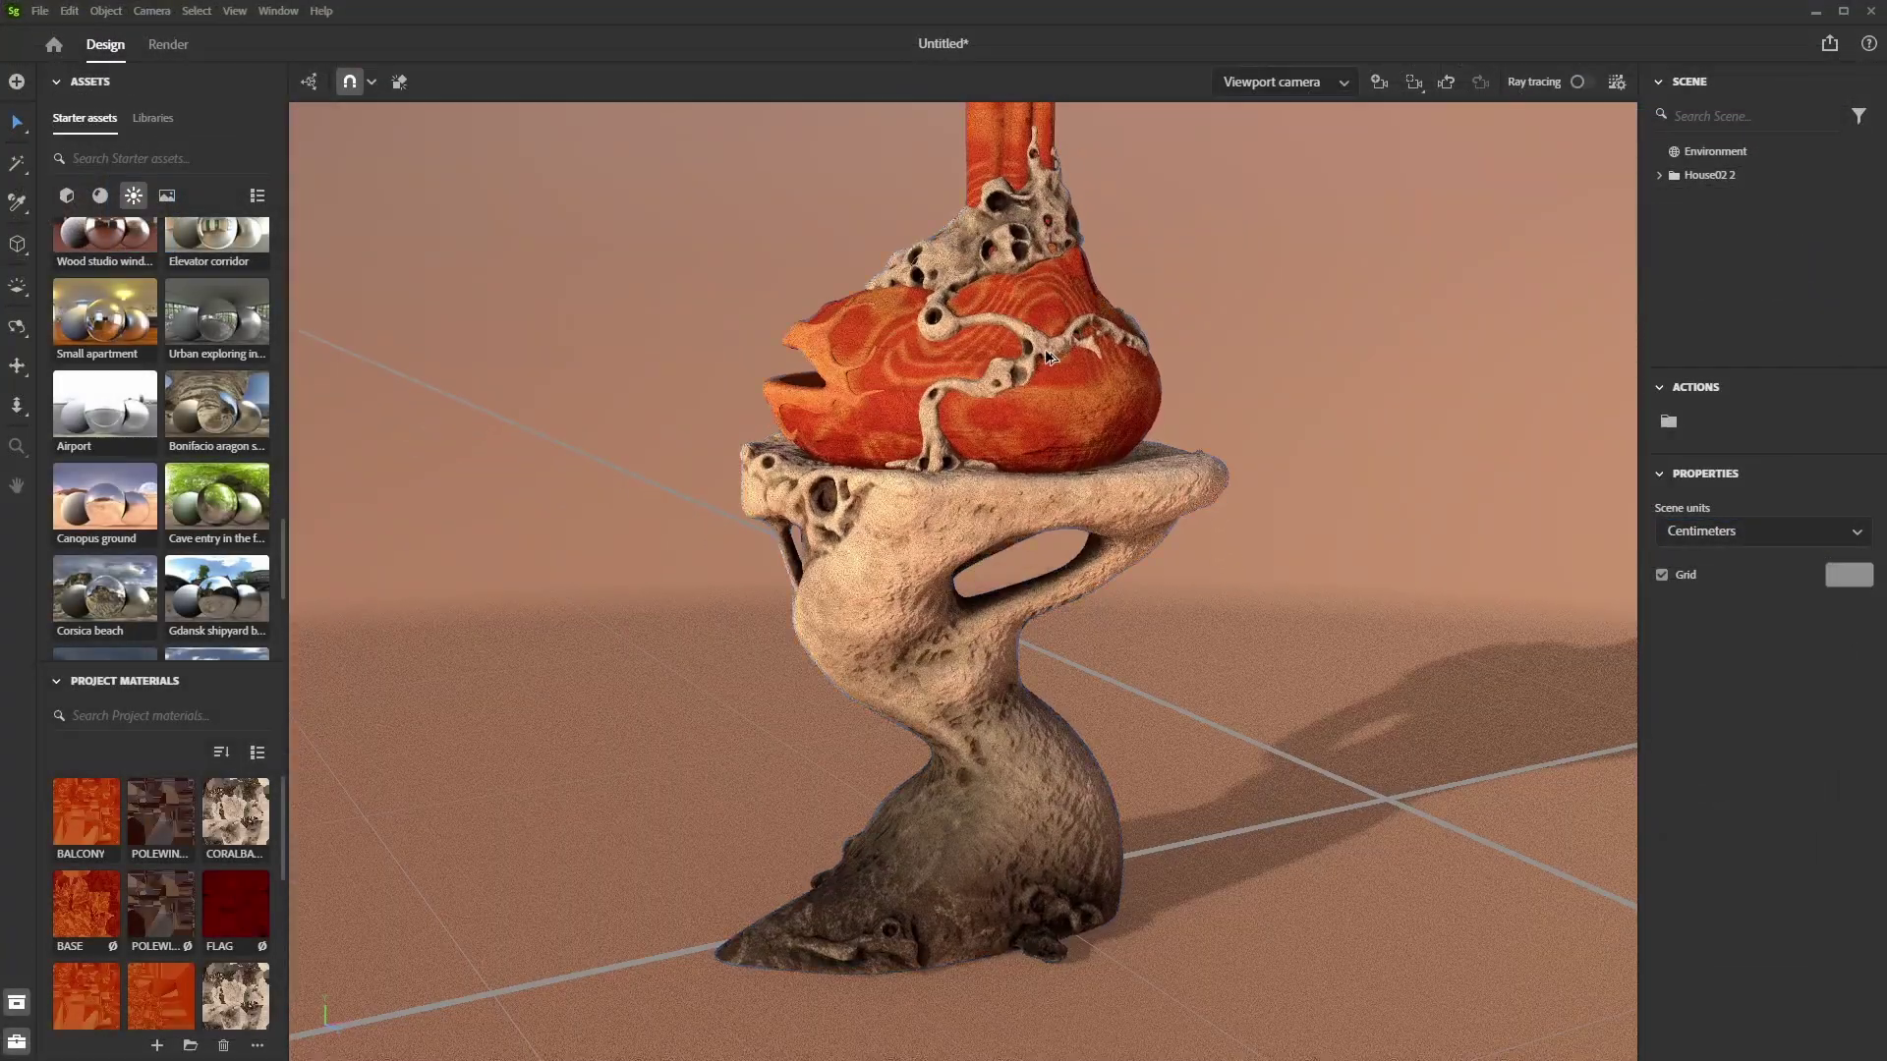
alt+drag(1049, 356, 1156, 513)
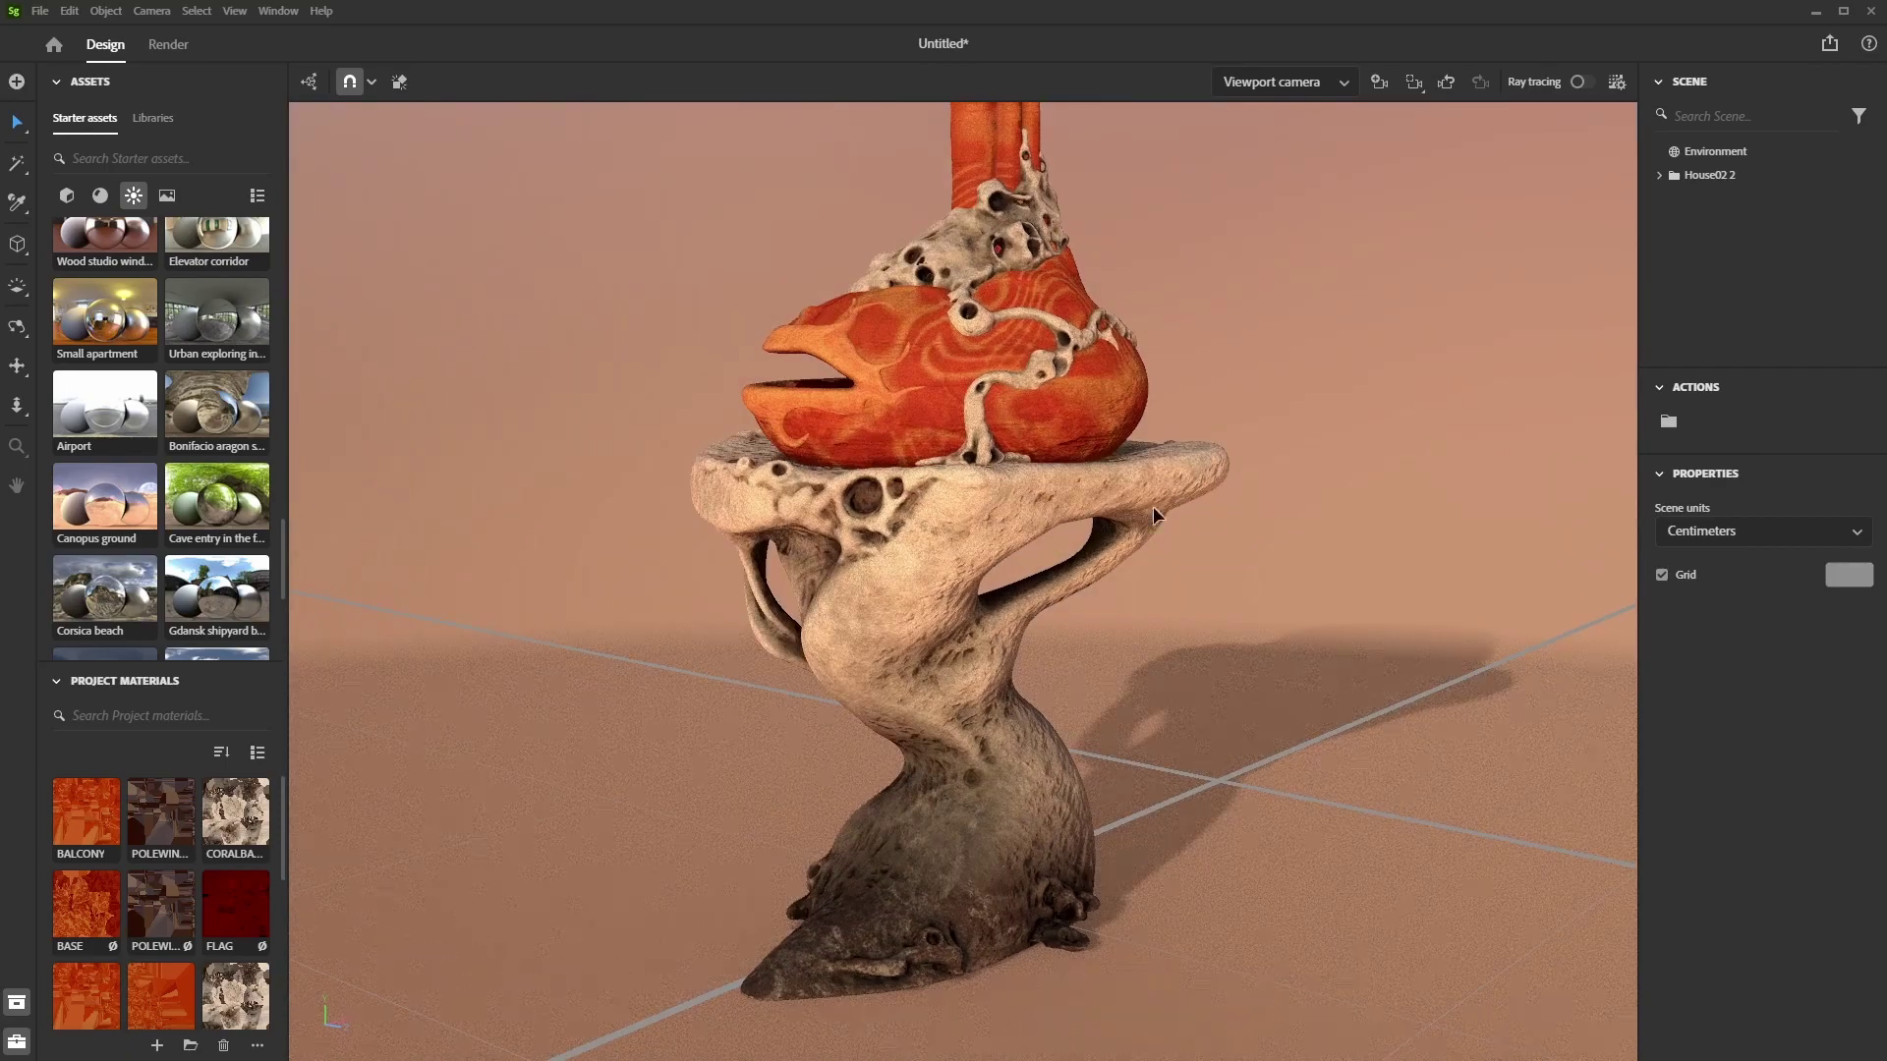
Scroll the coral tree's layer stack and orbit around the tree and its upper platform.
alt+drag(1027, 427, 1051, 433)
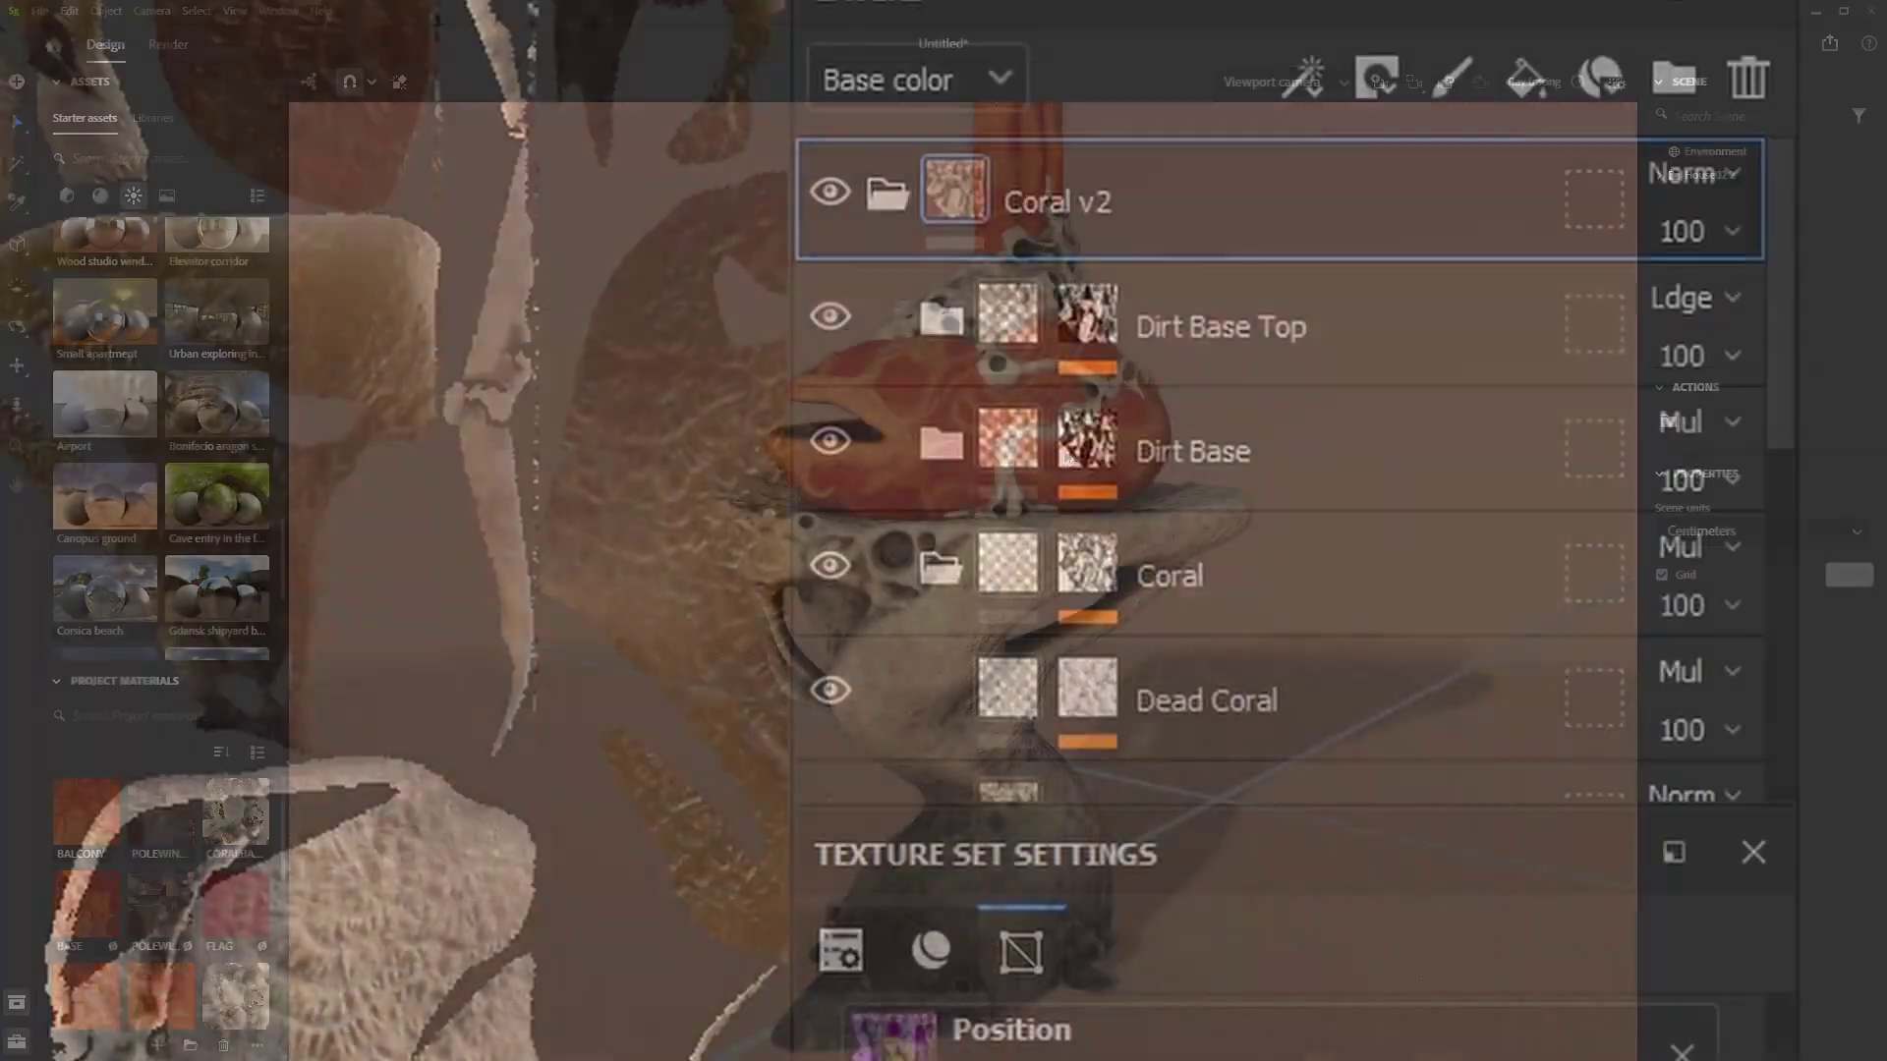
scroll(1158, 584, down, 1)
scroll(1163, 591, down, 5)
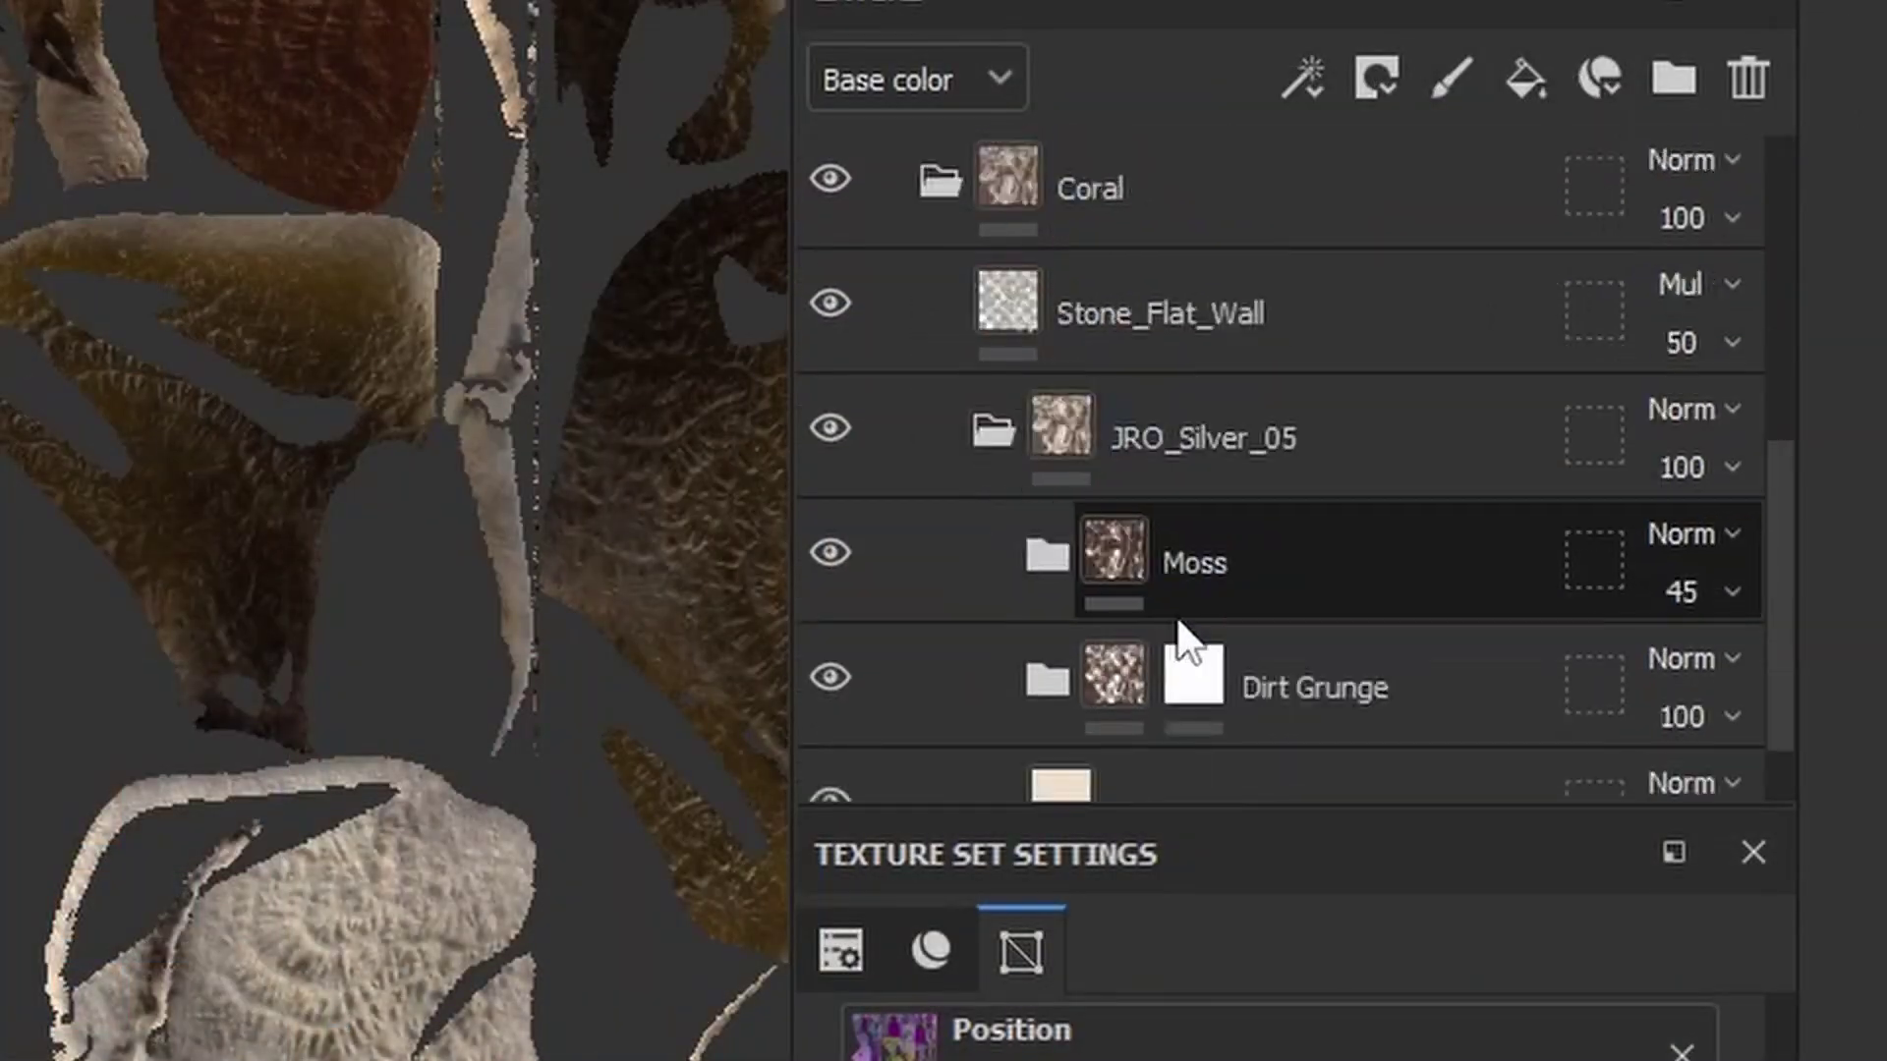
scroll(1181, 623, up, 5)
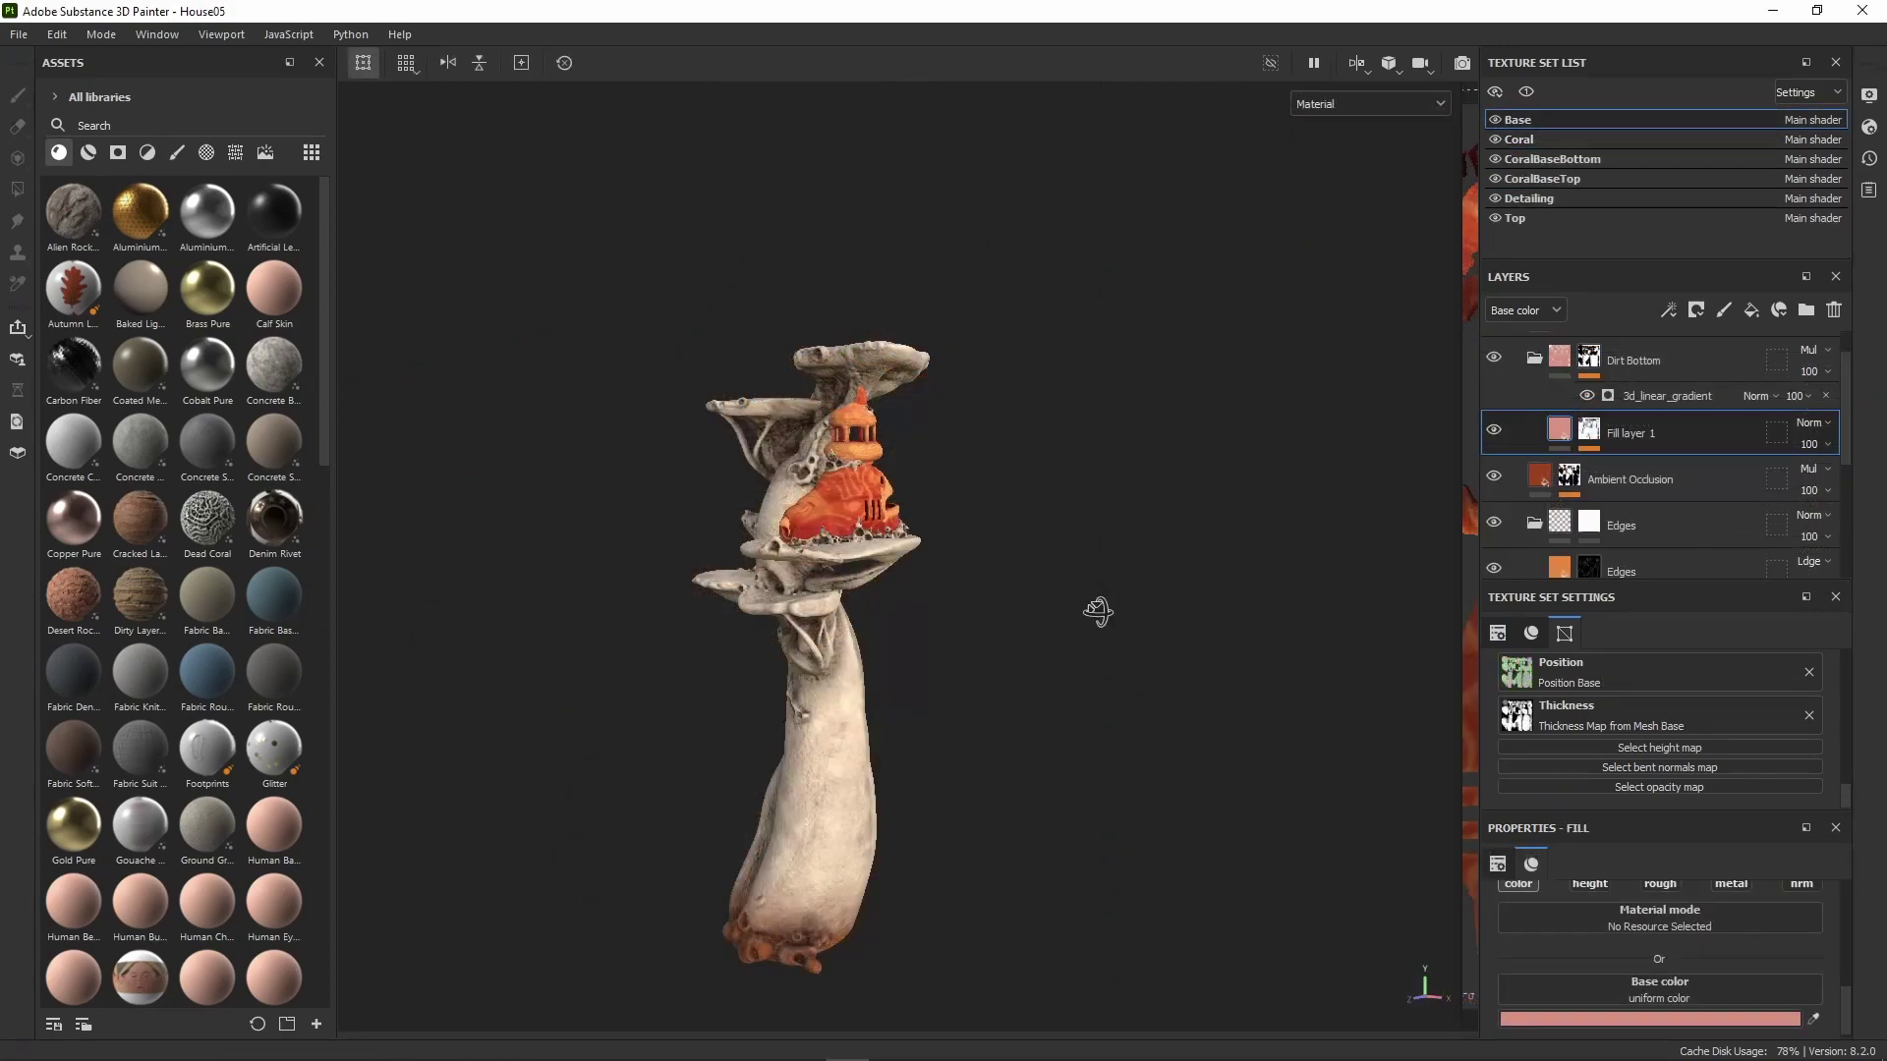
mouse_move(1095, 610)
shift+right_down()
mouse_move(1003, 610)
mouse_move(1112, 611)
shift+right_up()
mouse_move(1111, 611)
alt+mouse_down()
mouse_move(1319, 620)
mouse_move(1083, 609)
alt+mouse_up()
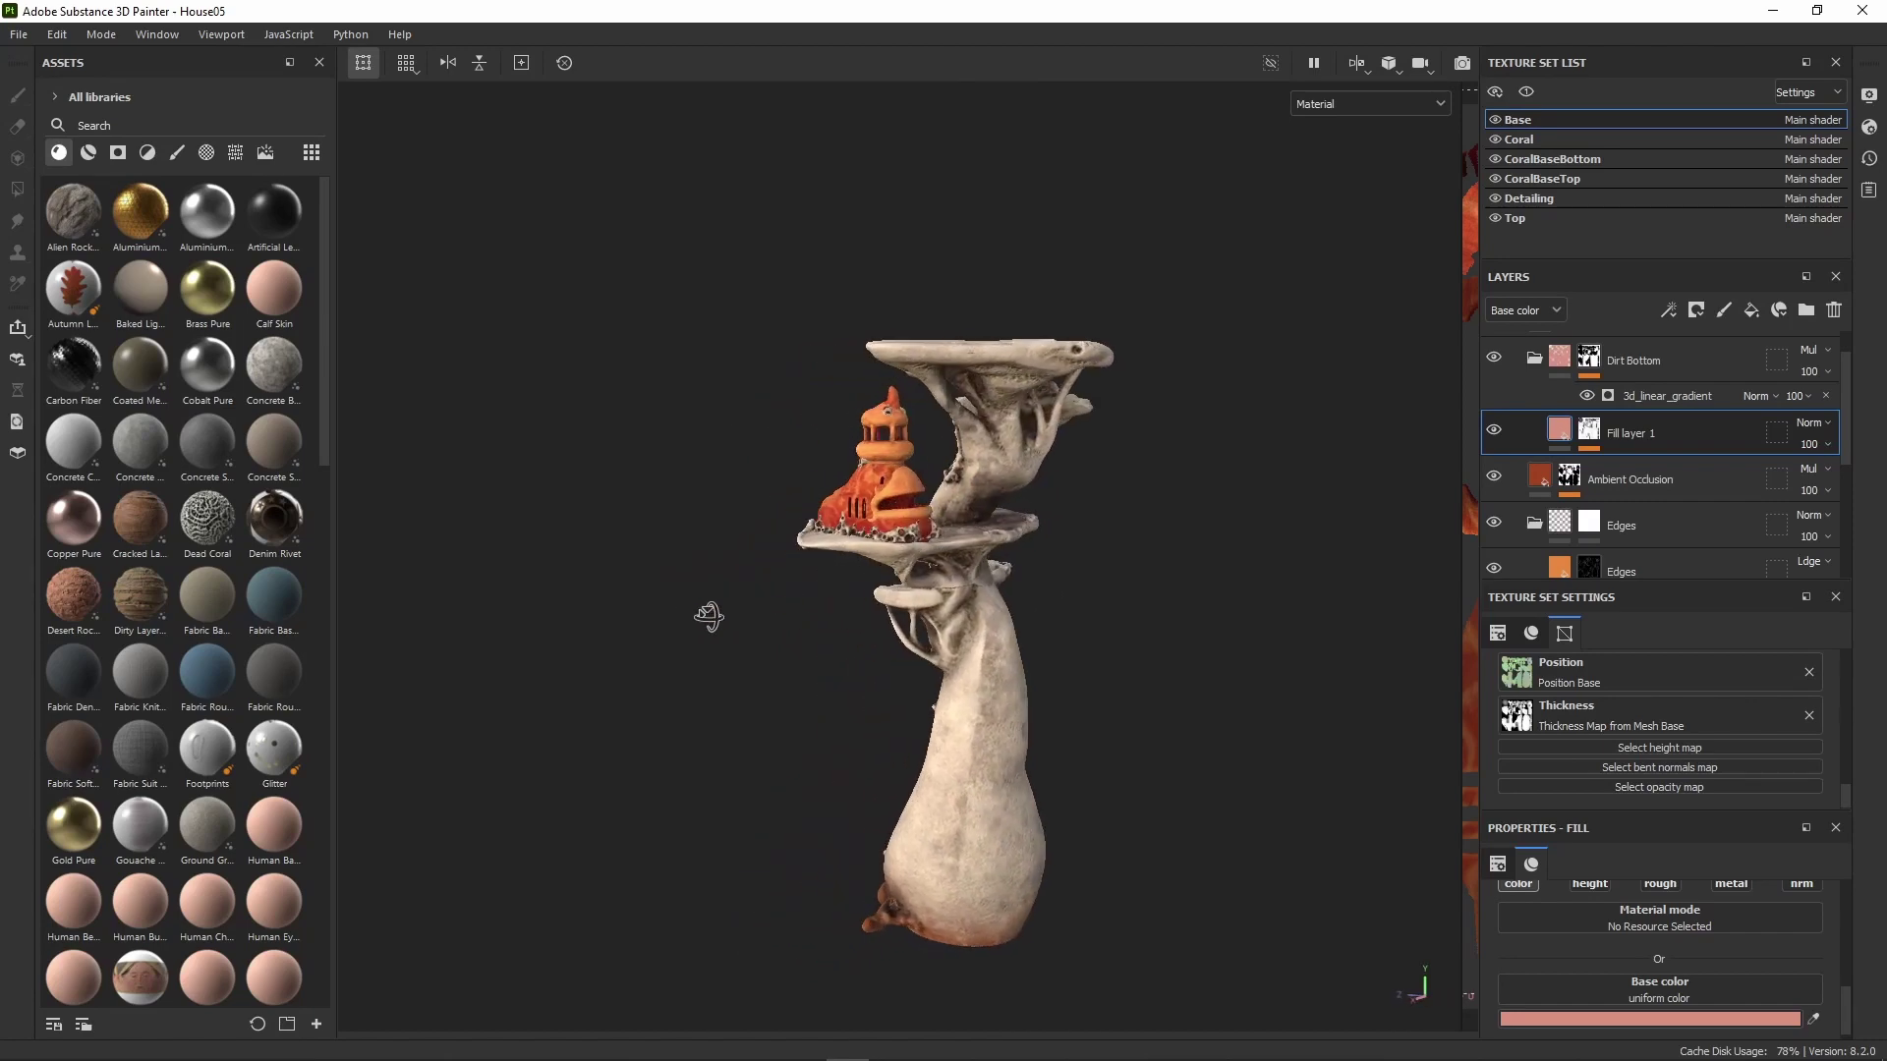
alt+drag(649, 619, 949, 625)
scroll(946, 523, up, 8)
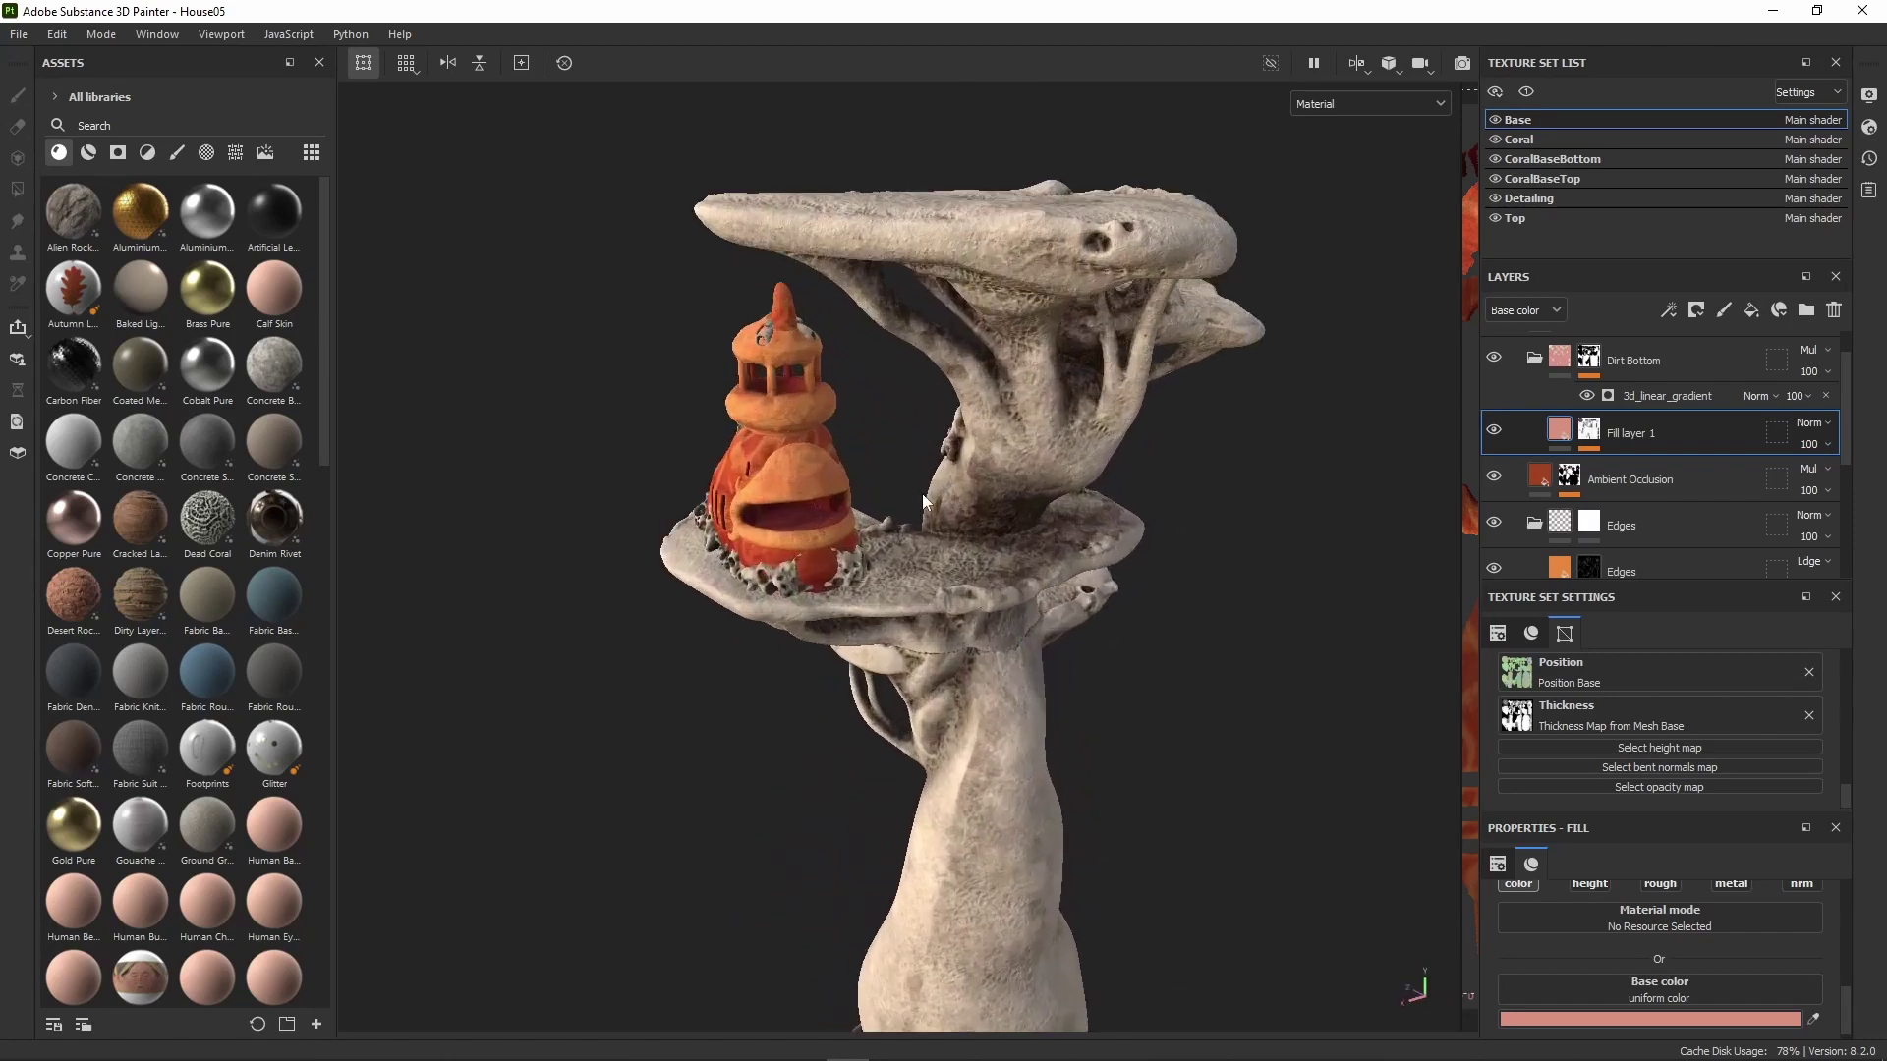
alt+drag(940, 510, 1032, 516)
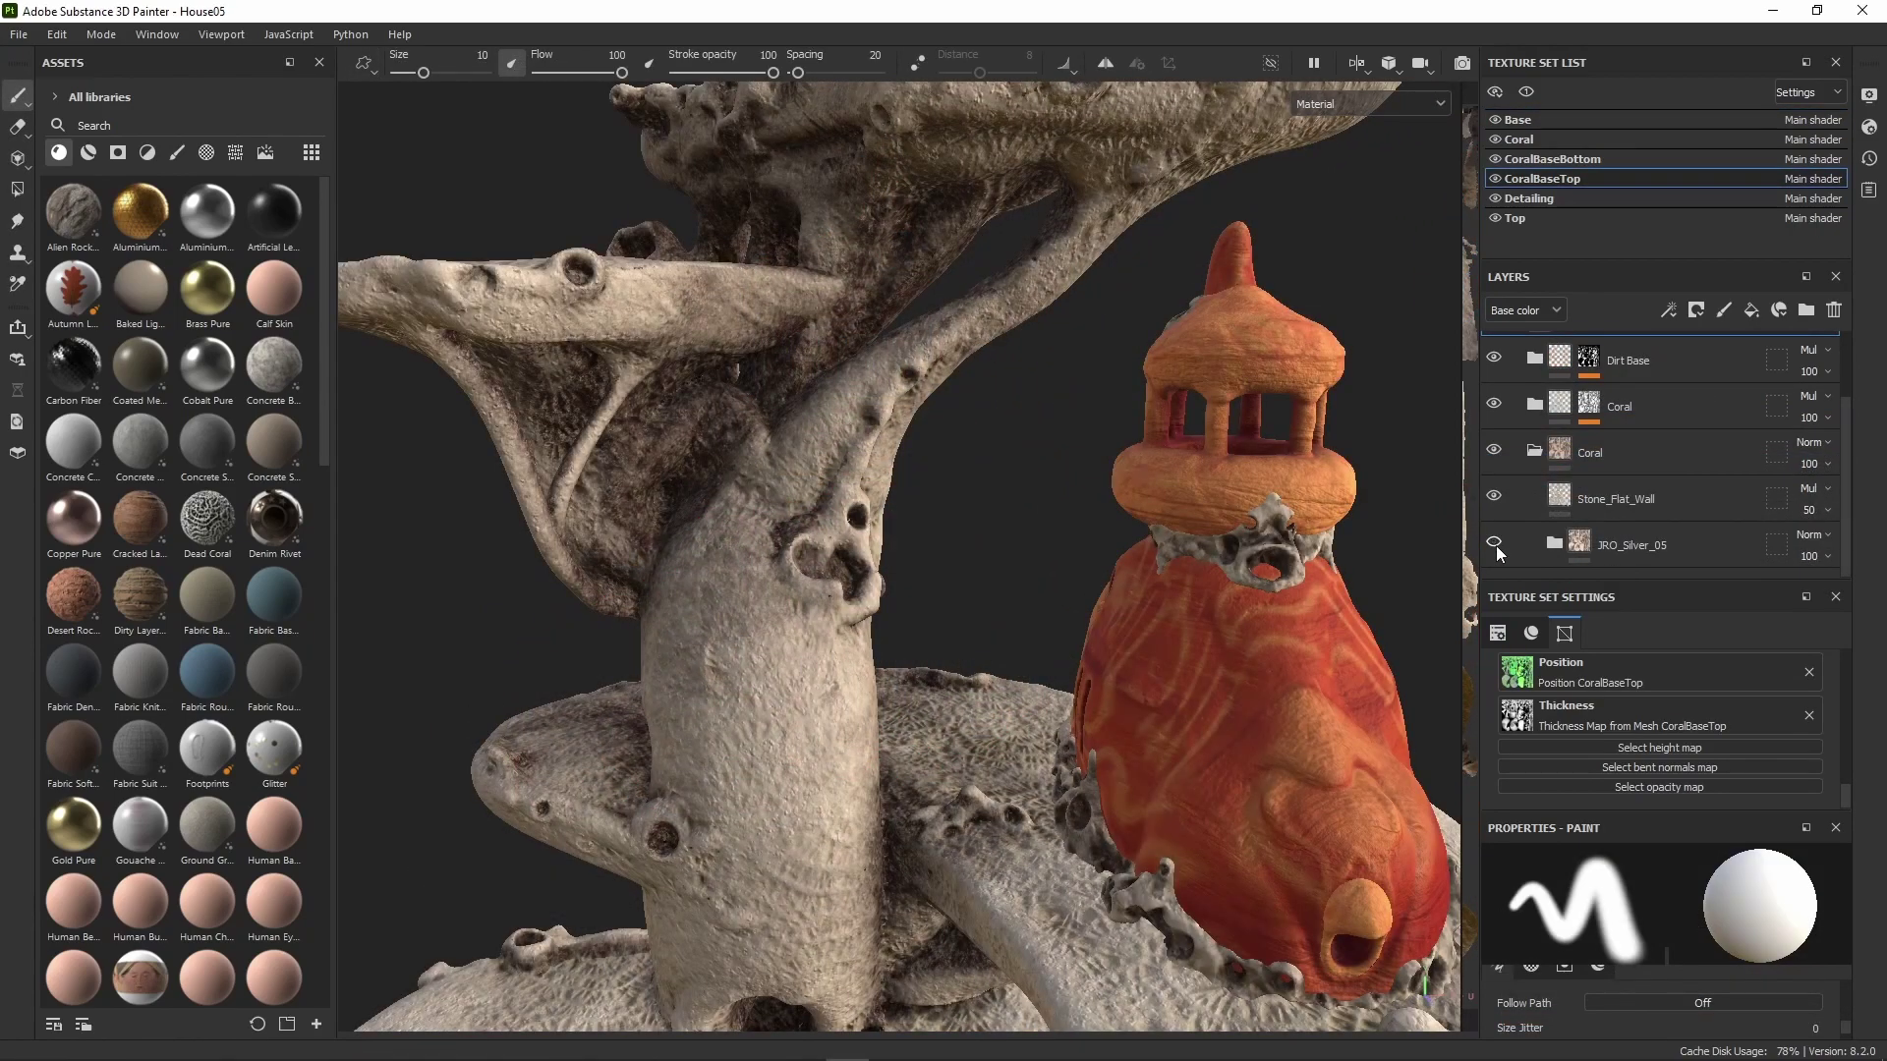
Compare the coral tree with and without JRO_Silver_05, then orbit toward the upper branches.
click(1493, 543)
click(1494, 543)
click(1494, 544)
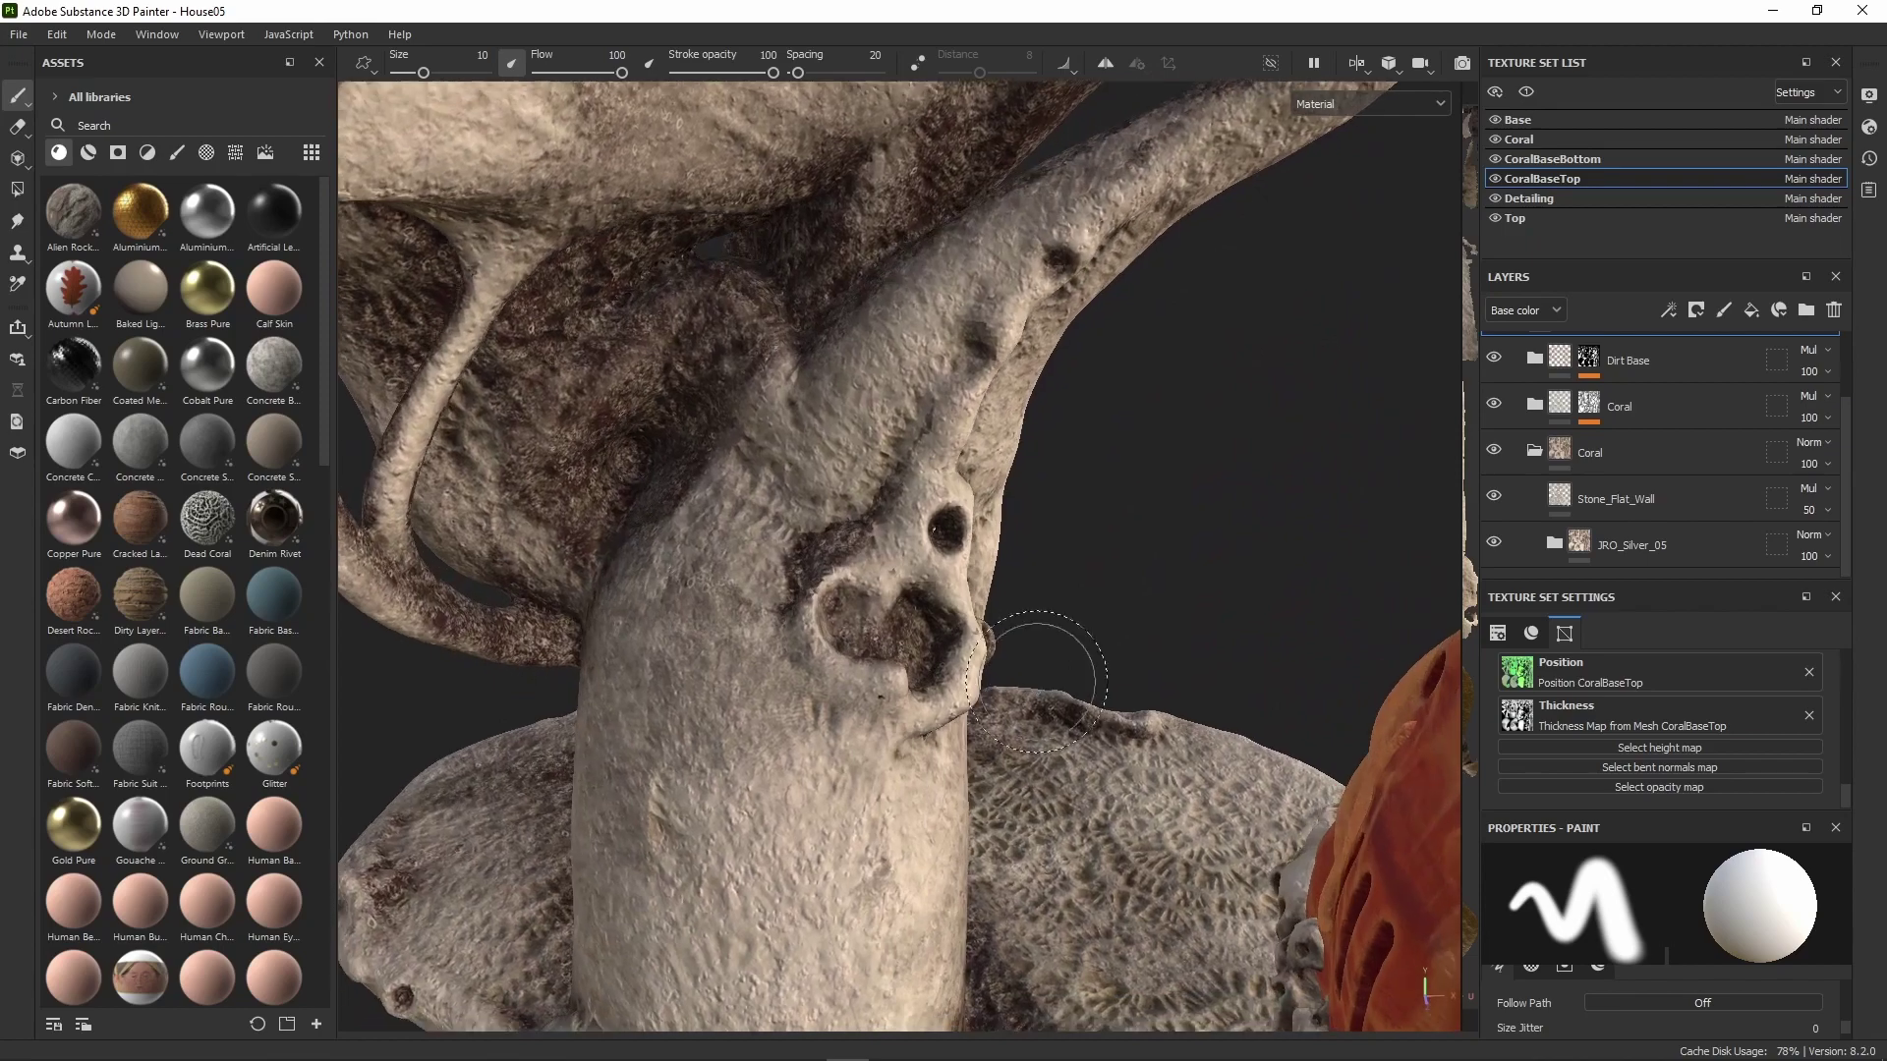
alt+drag(1037, 681, 1226, 674)
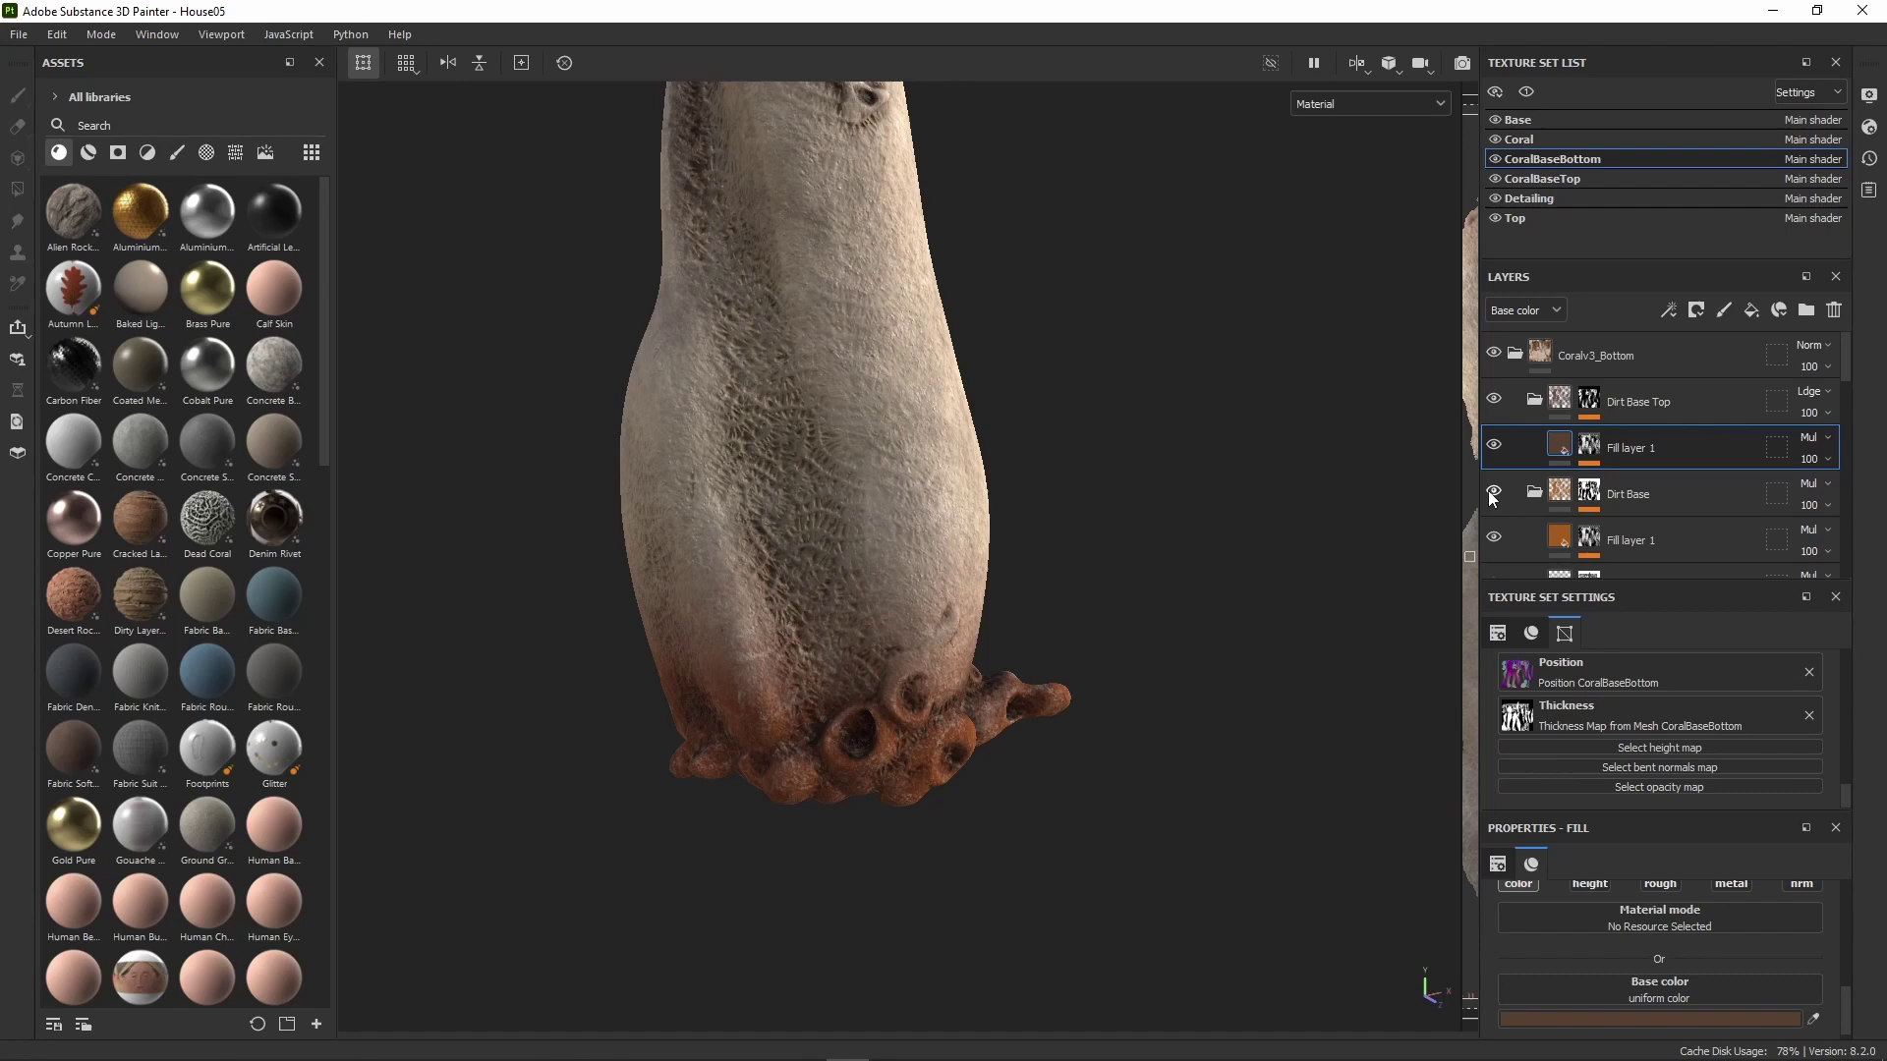
Toggle the Dirt Base folder off and back on, keeping it visible, and orbit the trunk.
click(1493, 494)
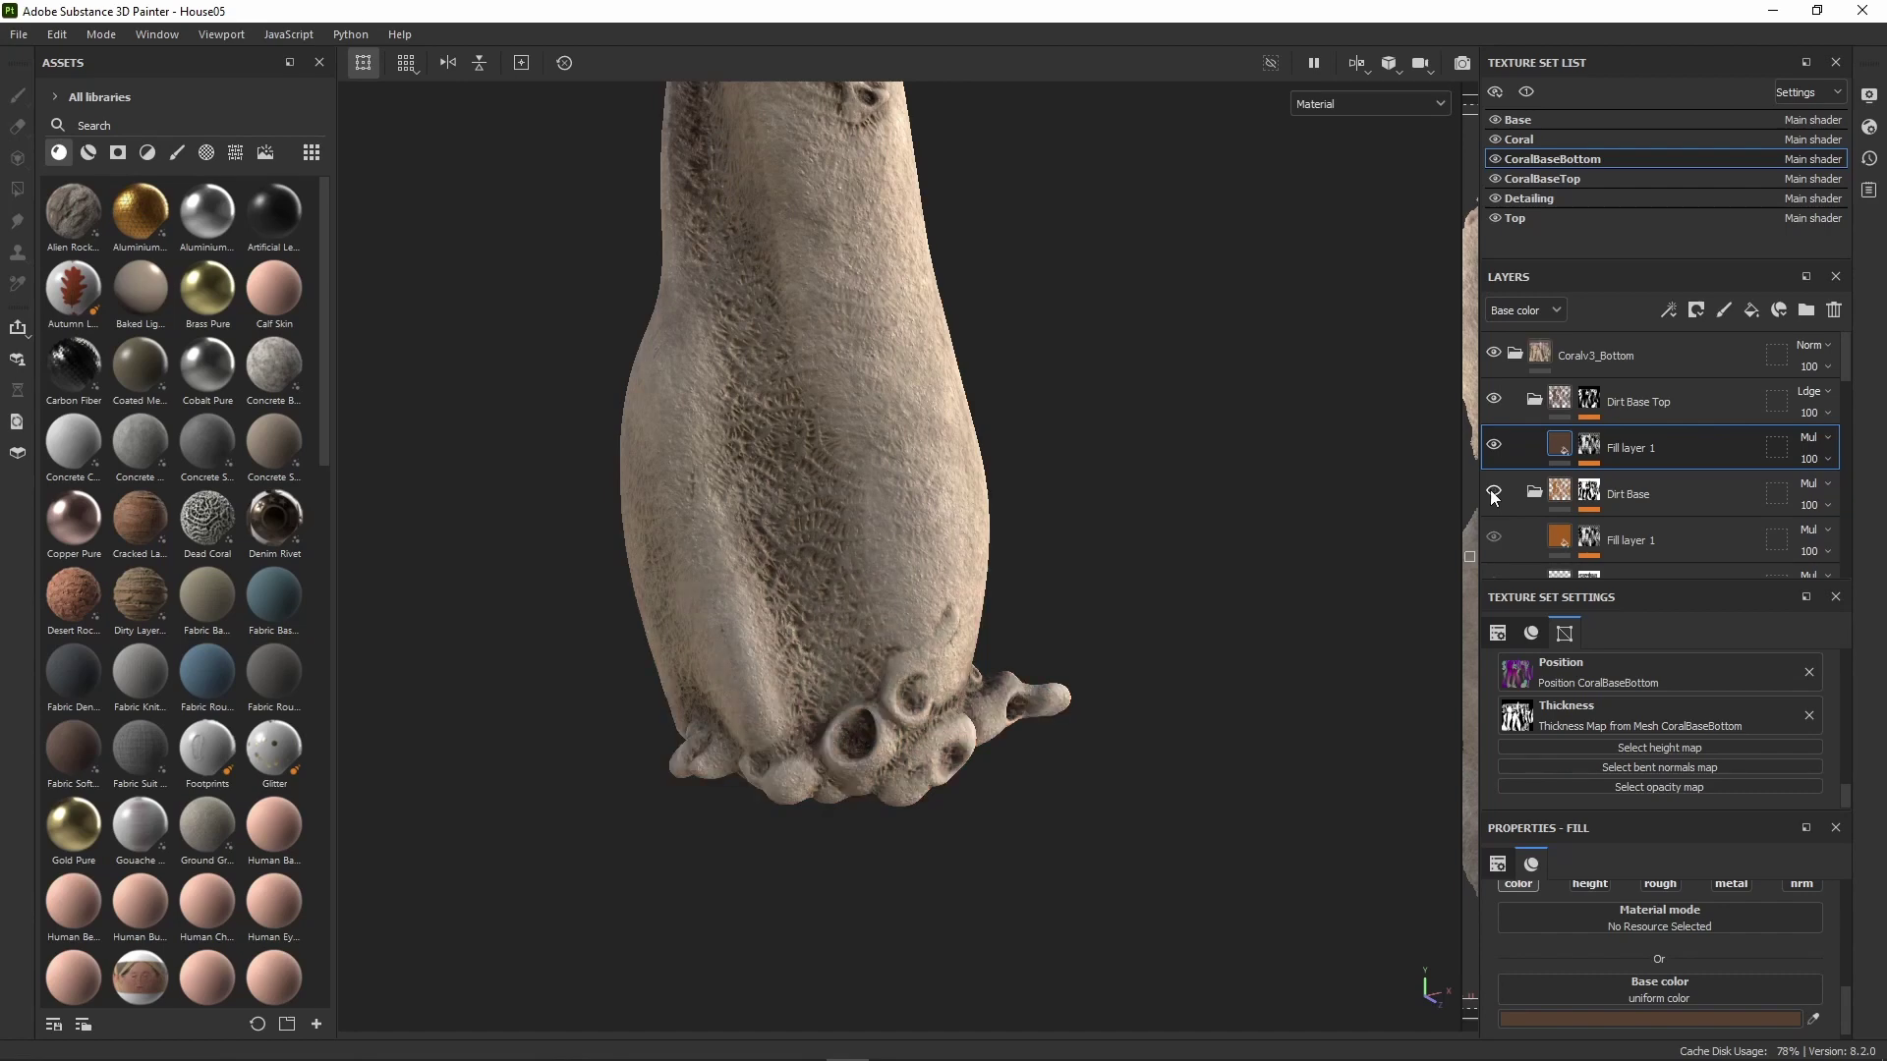
click(1493, 494)
click(1493, 494)
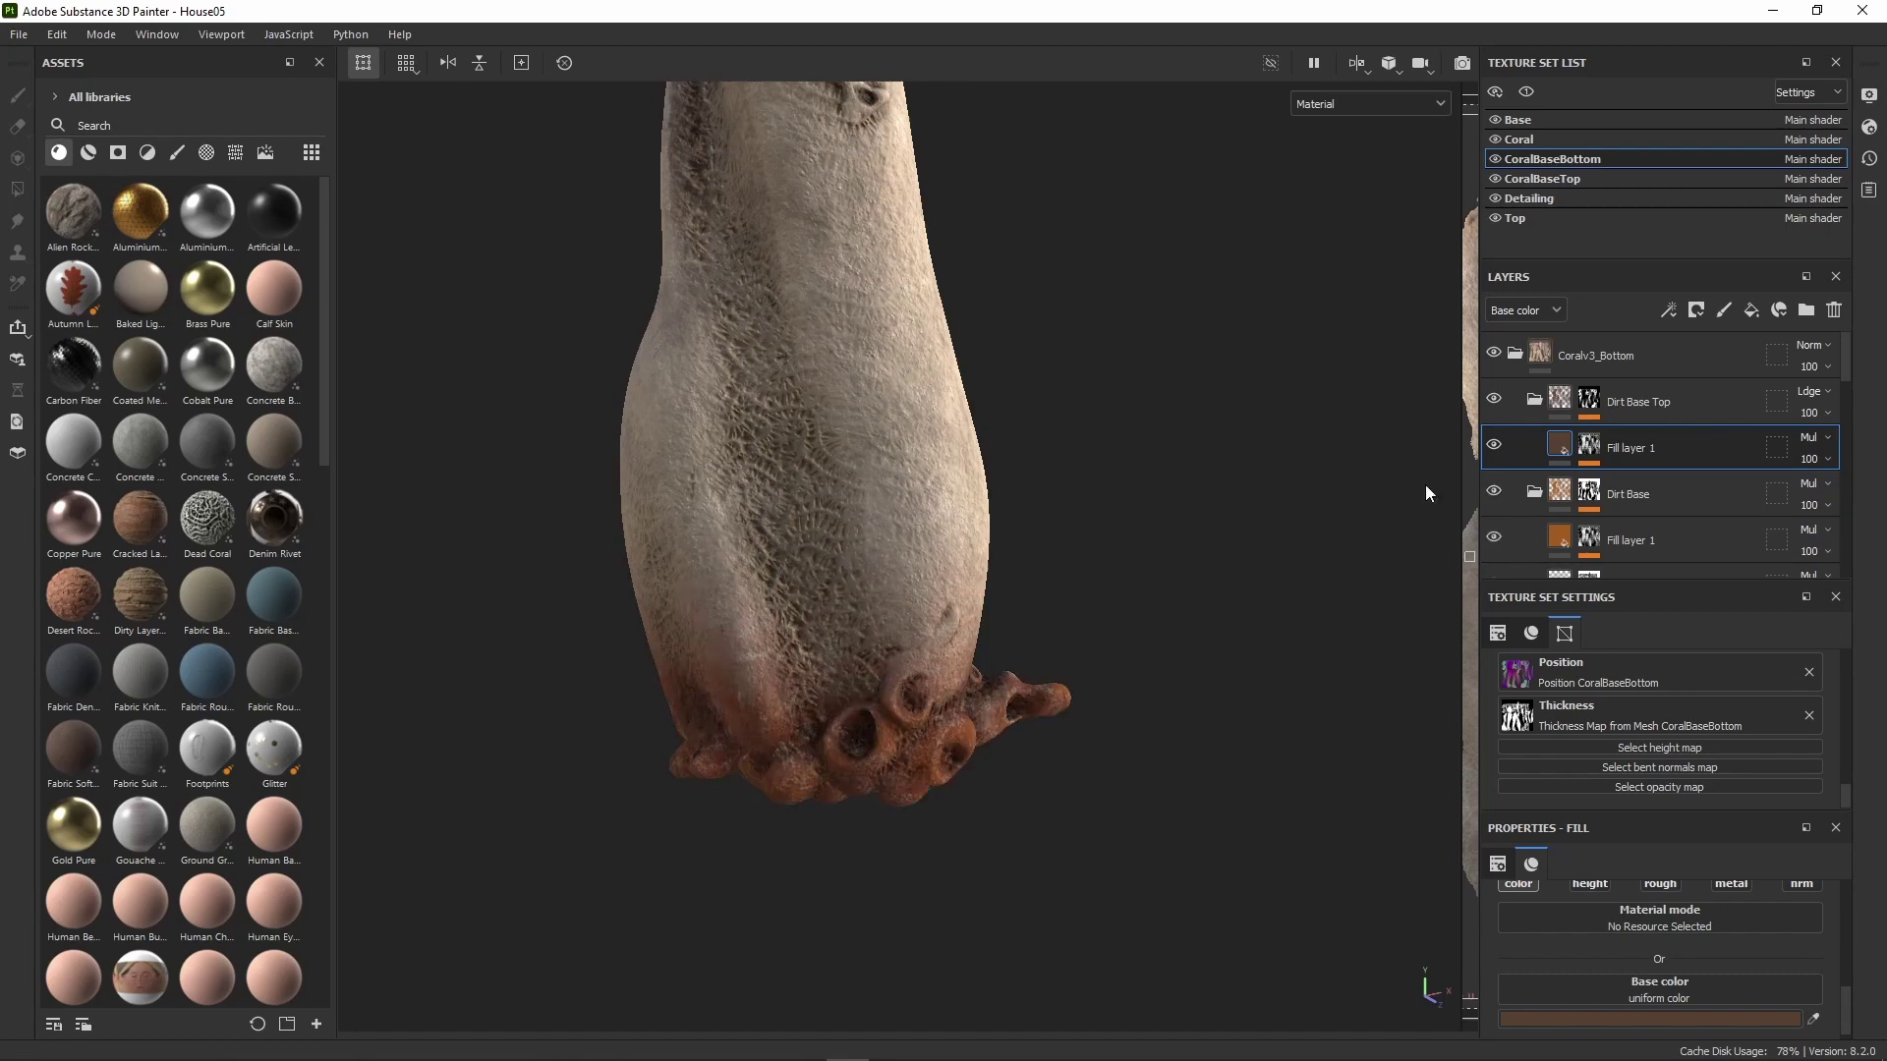
alt+drag(1425, 484, 1078, 492)
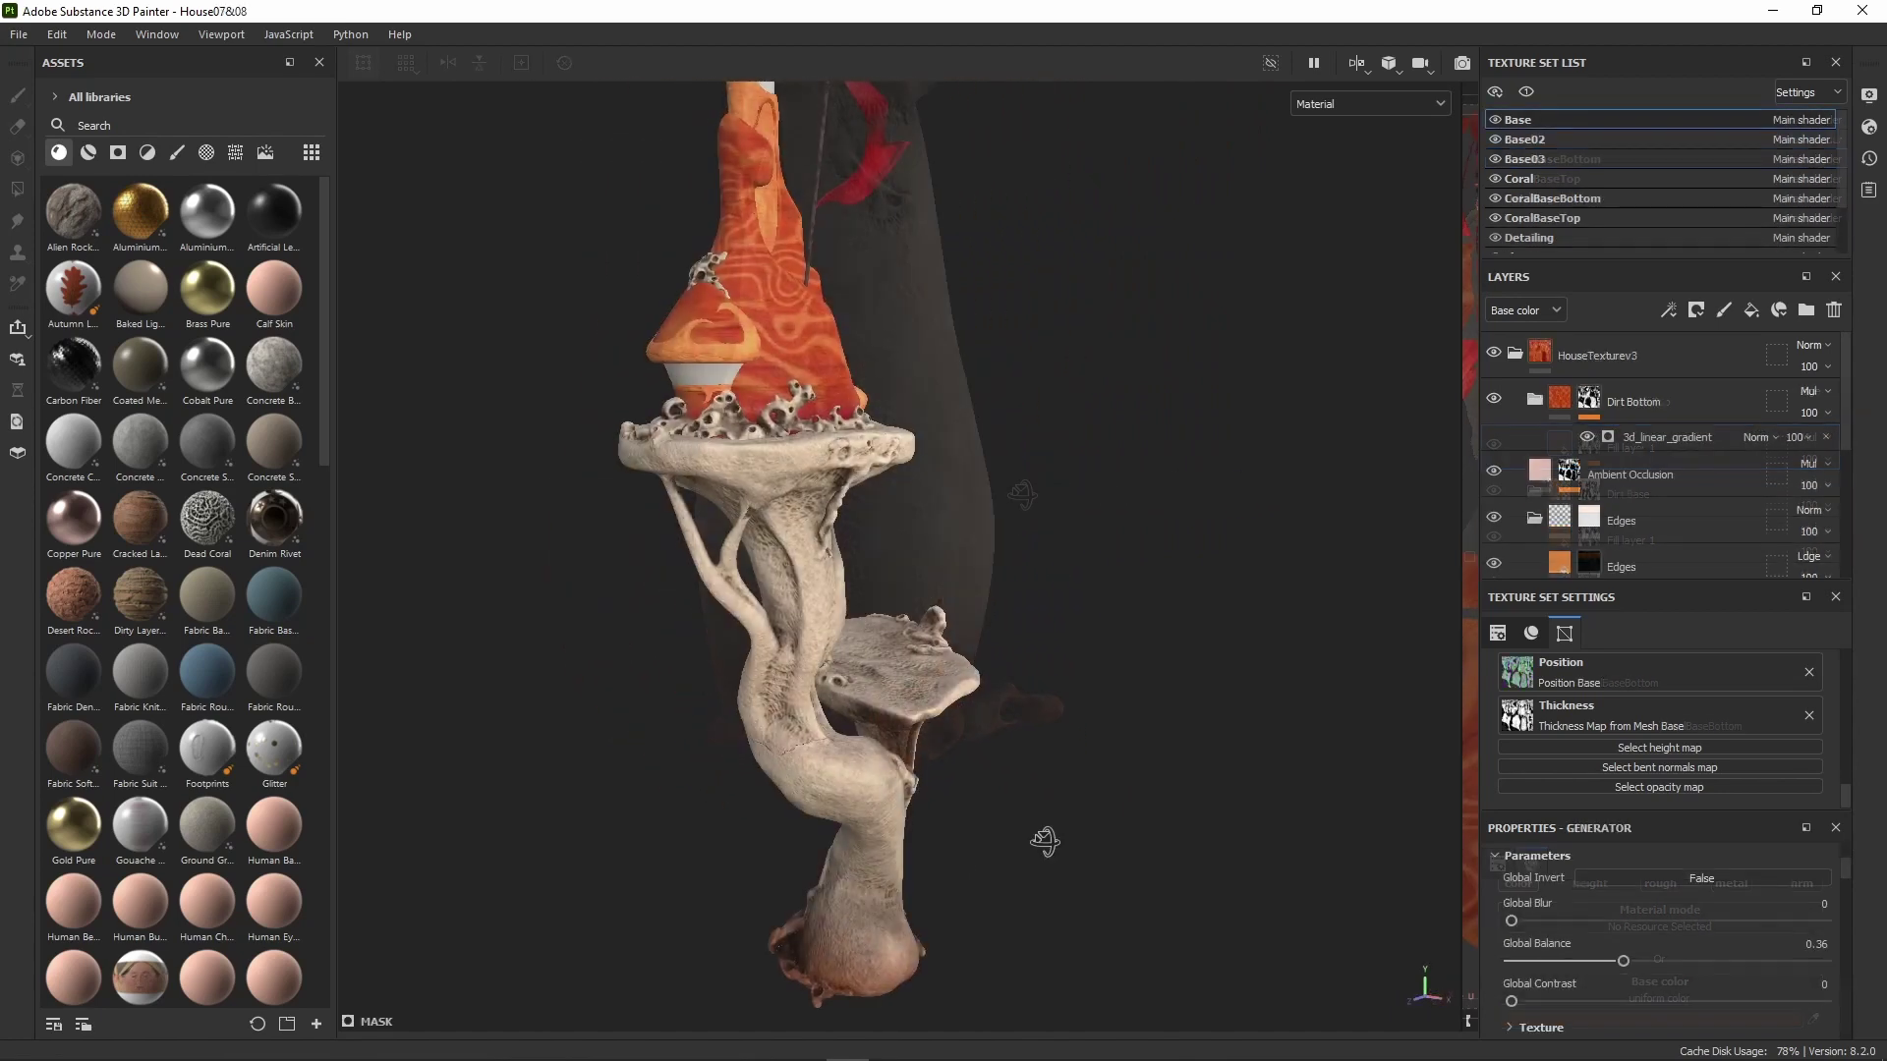
alt+drag(1044, 724, 1322, 762)
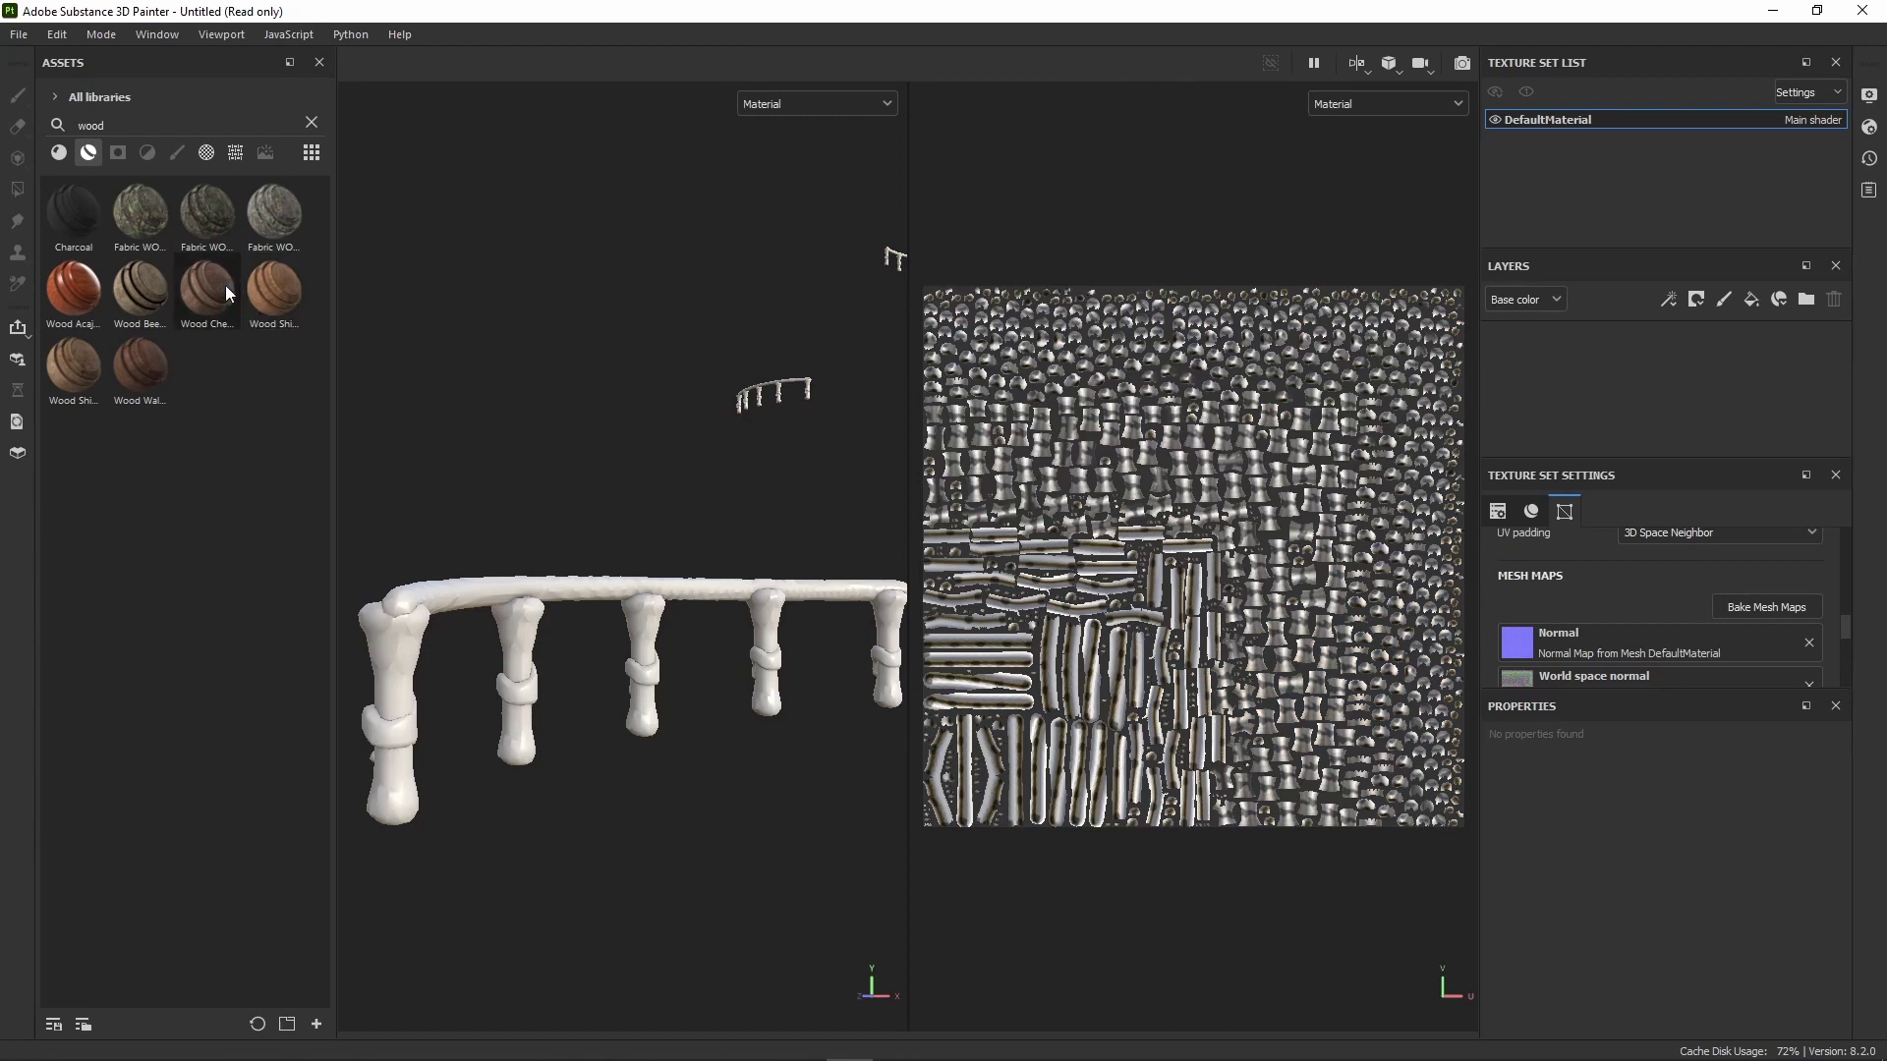
drag(157, 363, 202, 413)
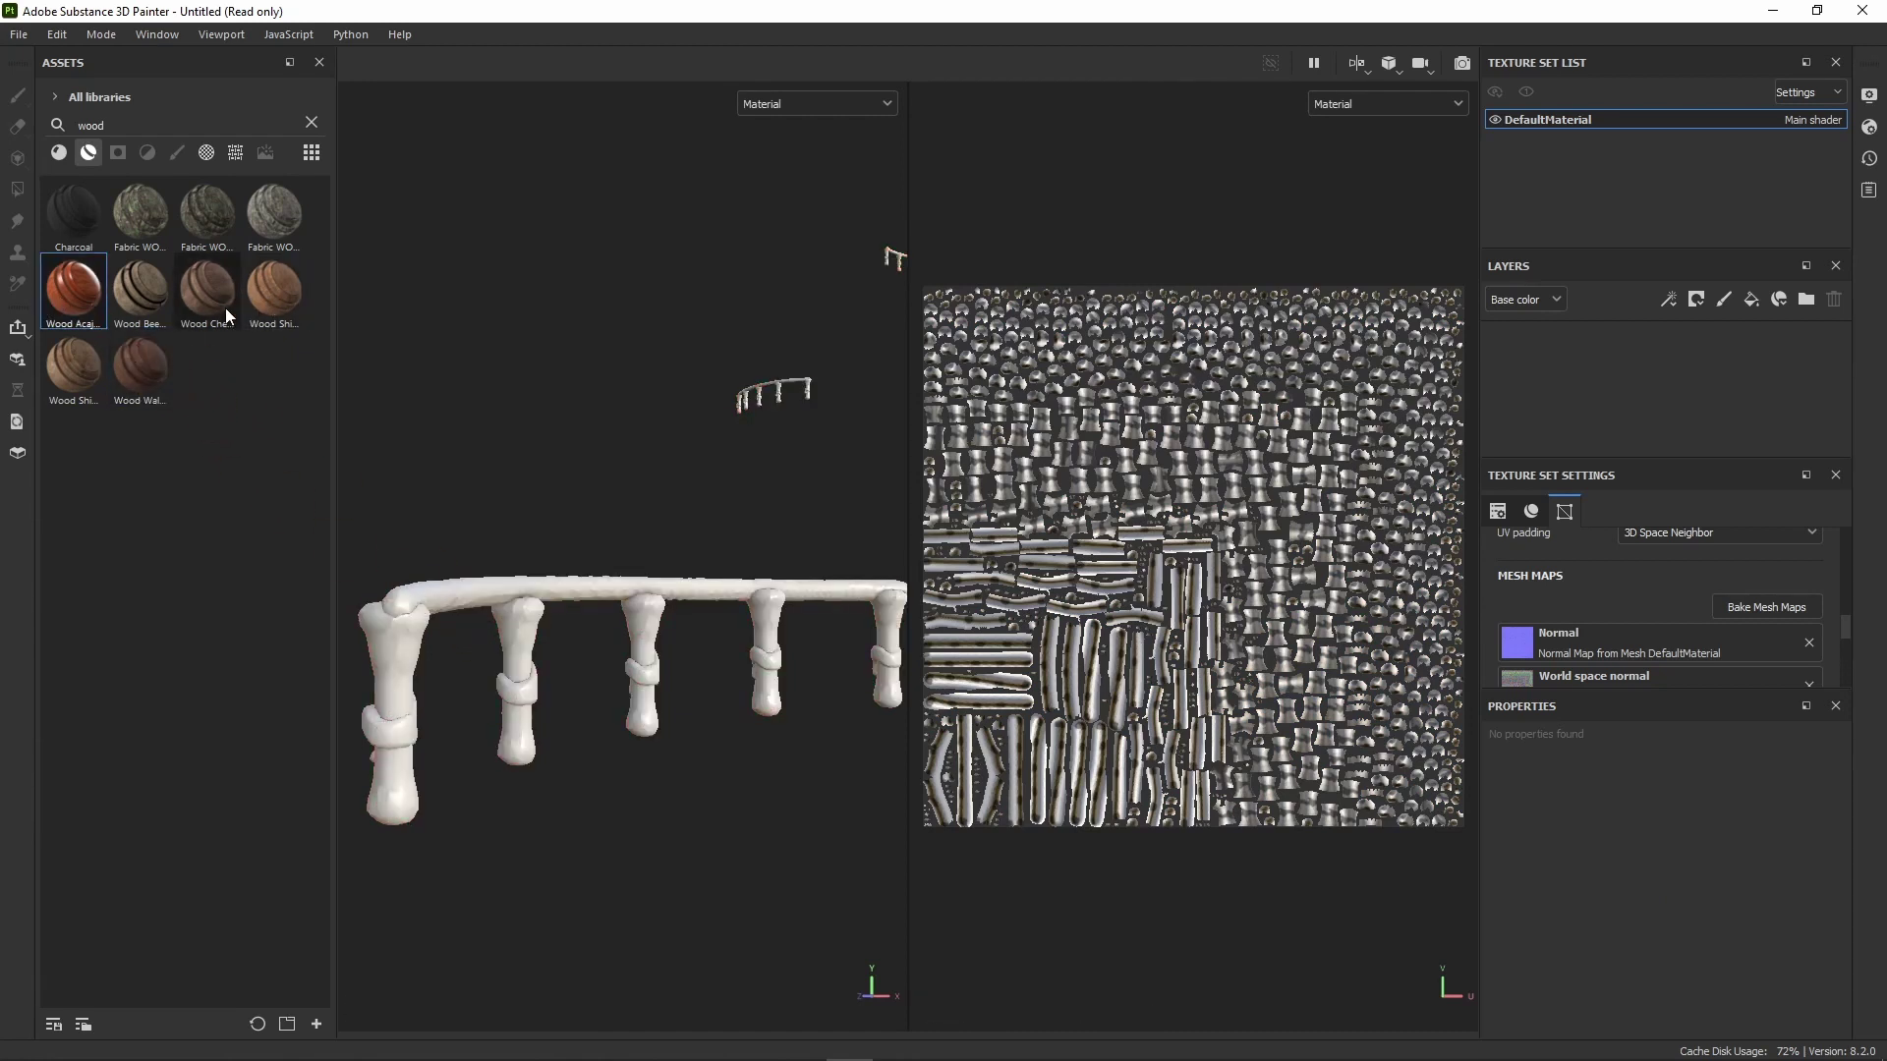
drag(148, 366, 580, 682)
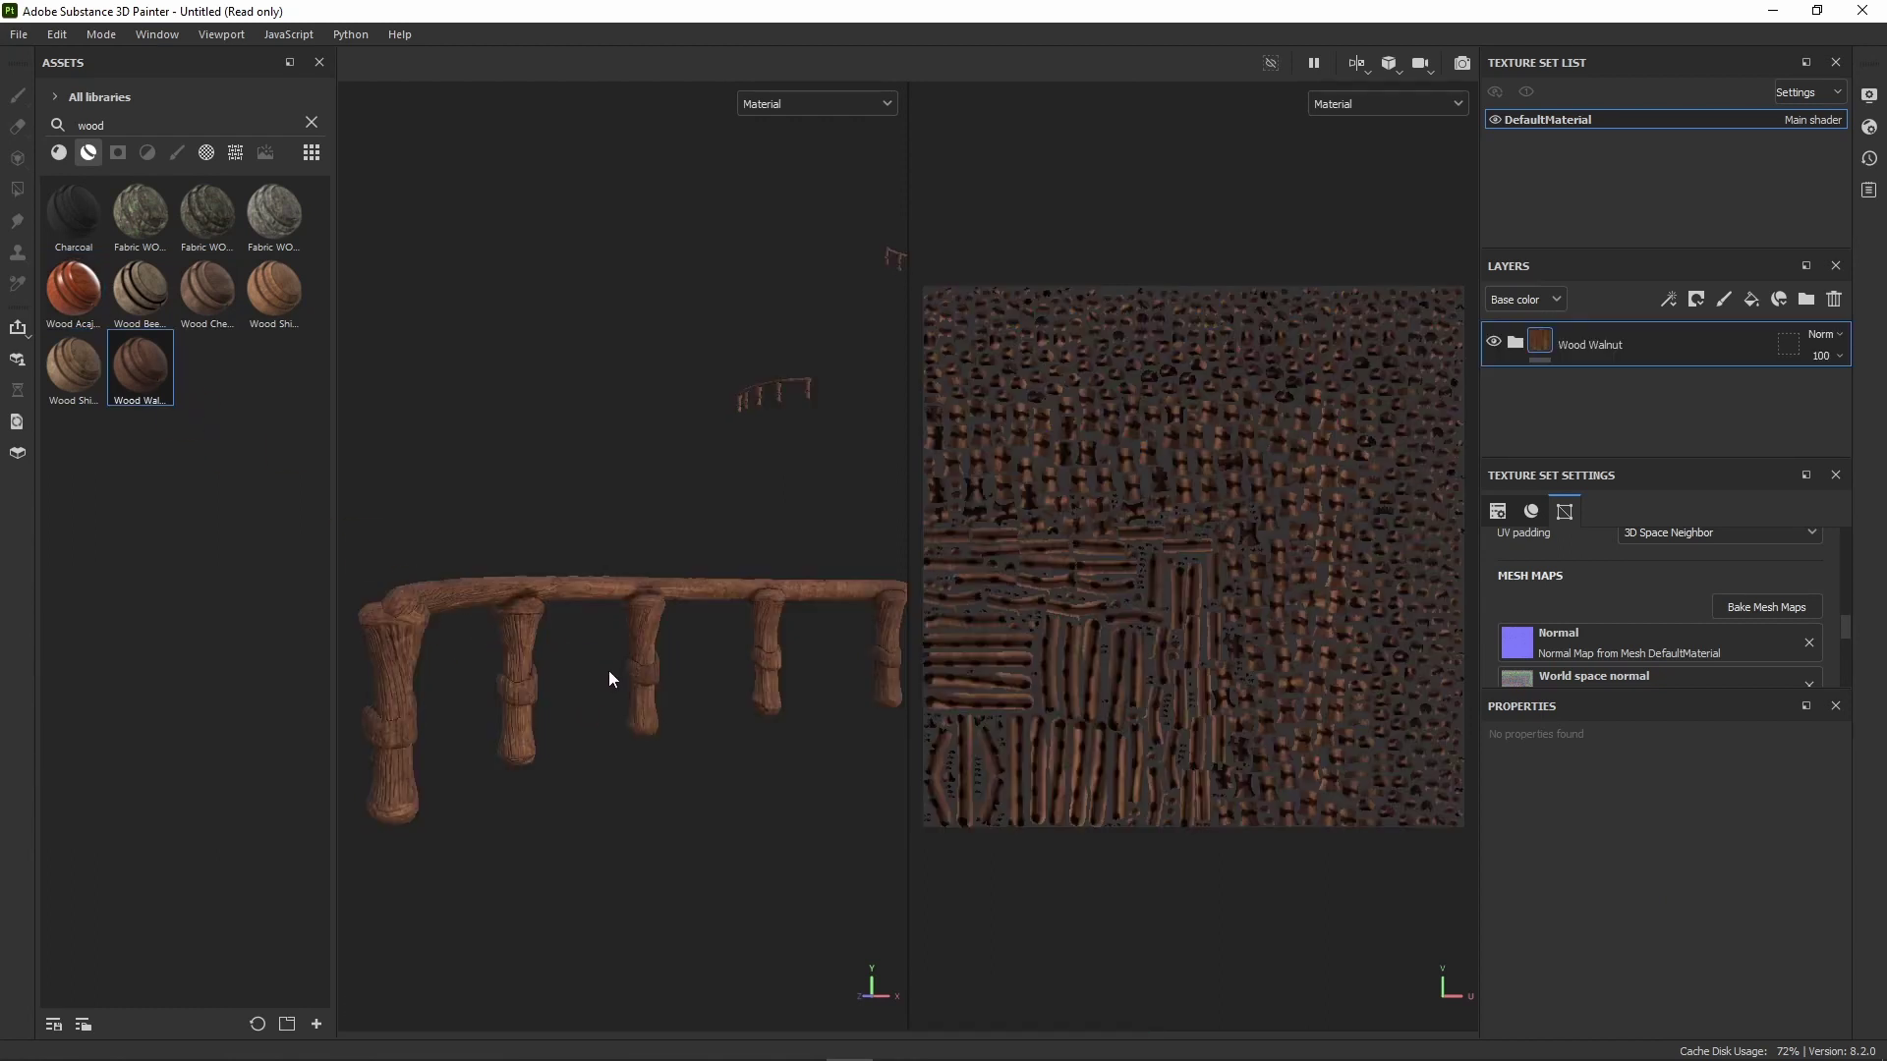
scroll(609, 670, down, 5)
scroll(724, 589, up, 5)
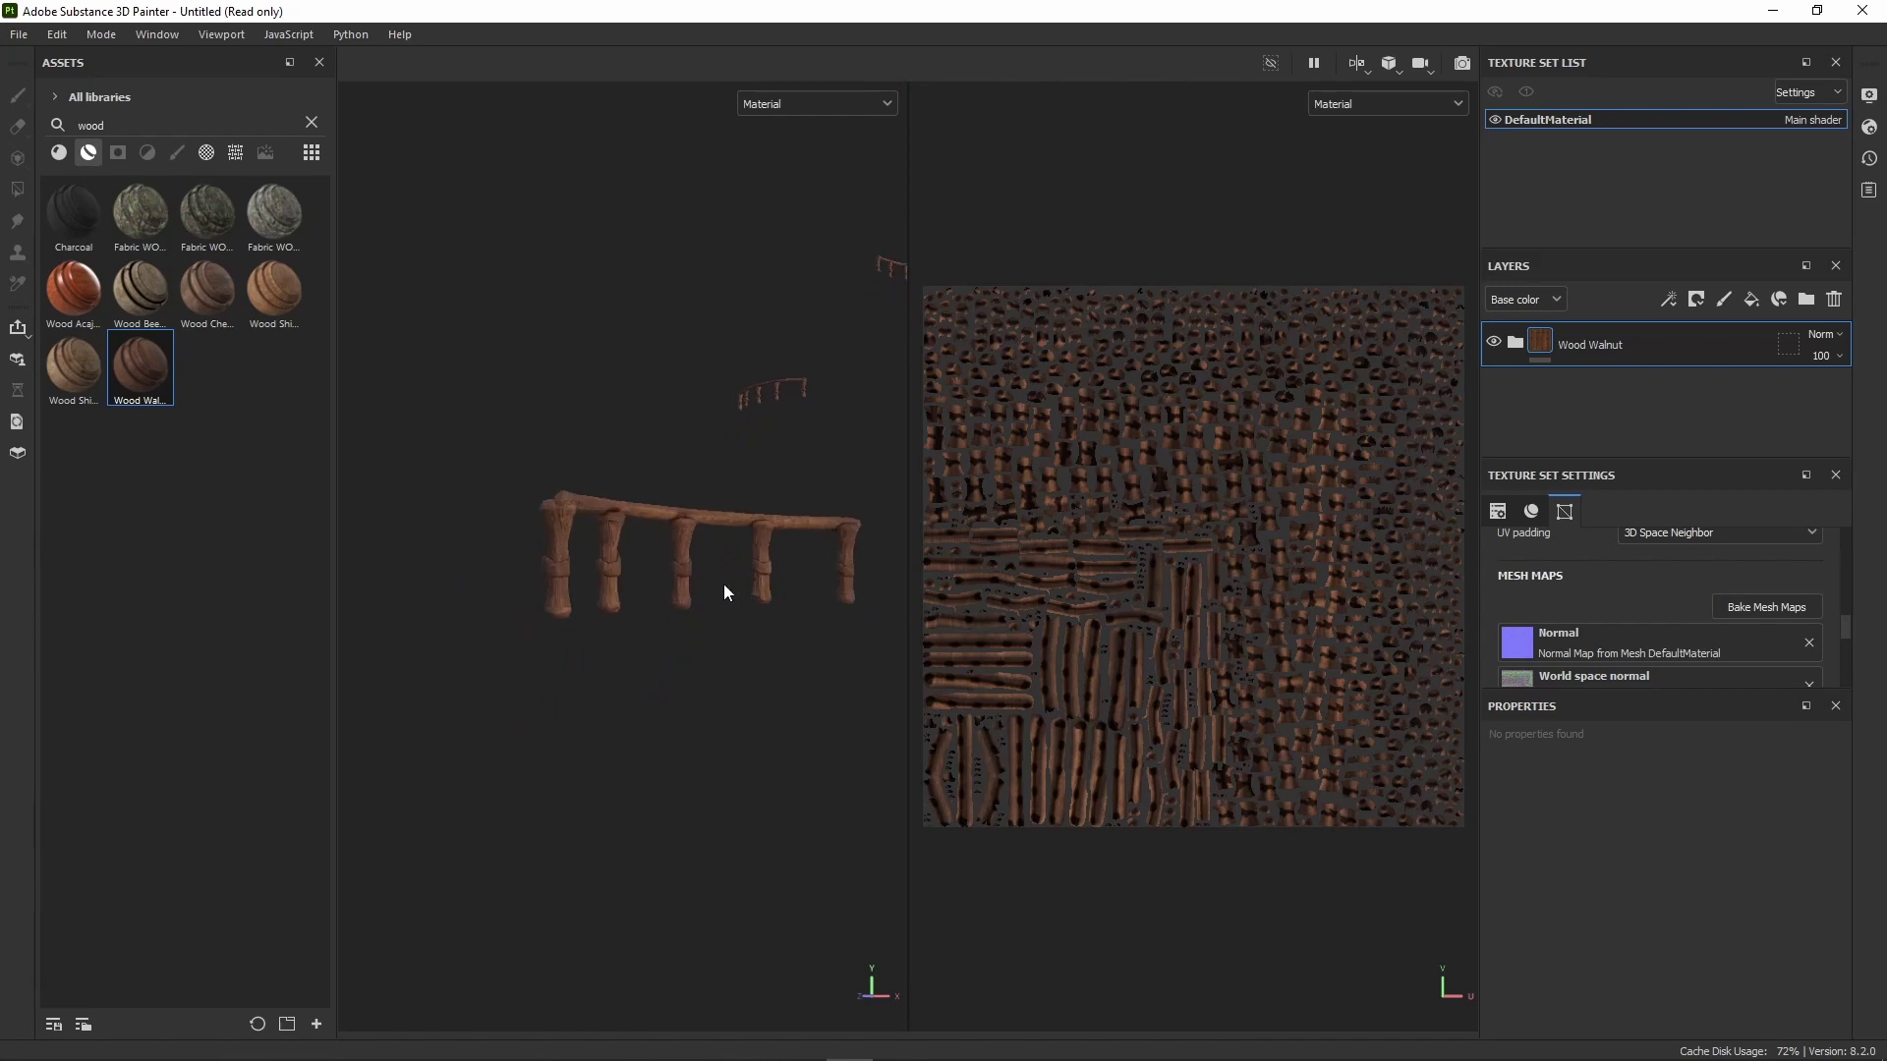
alt+drag(707, 560, 847, 612)
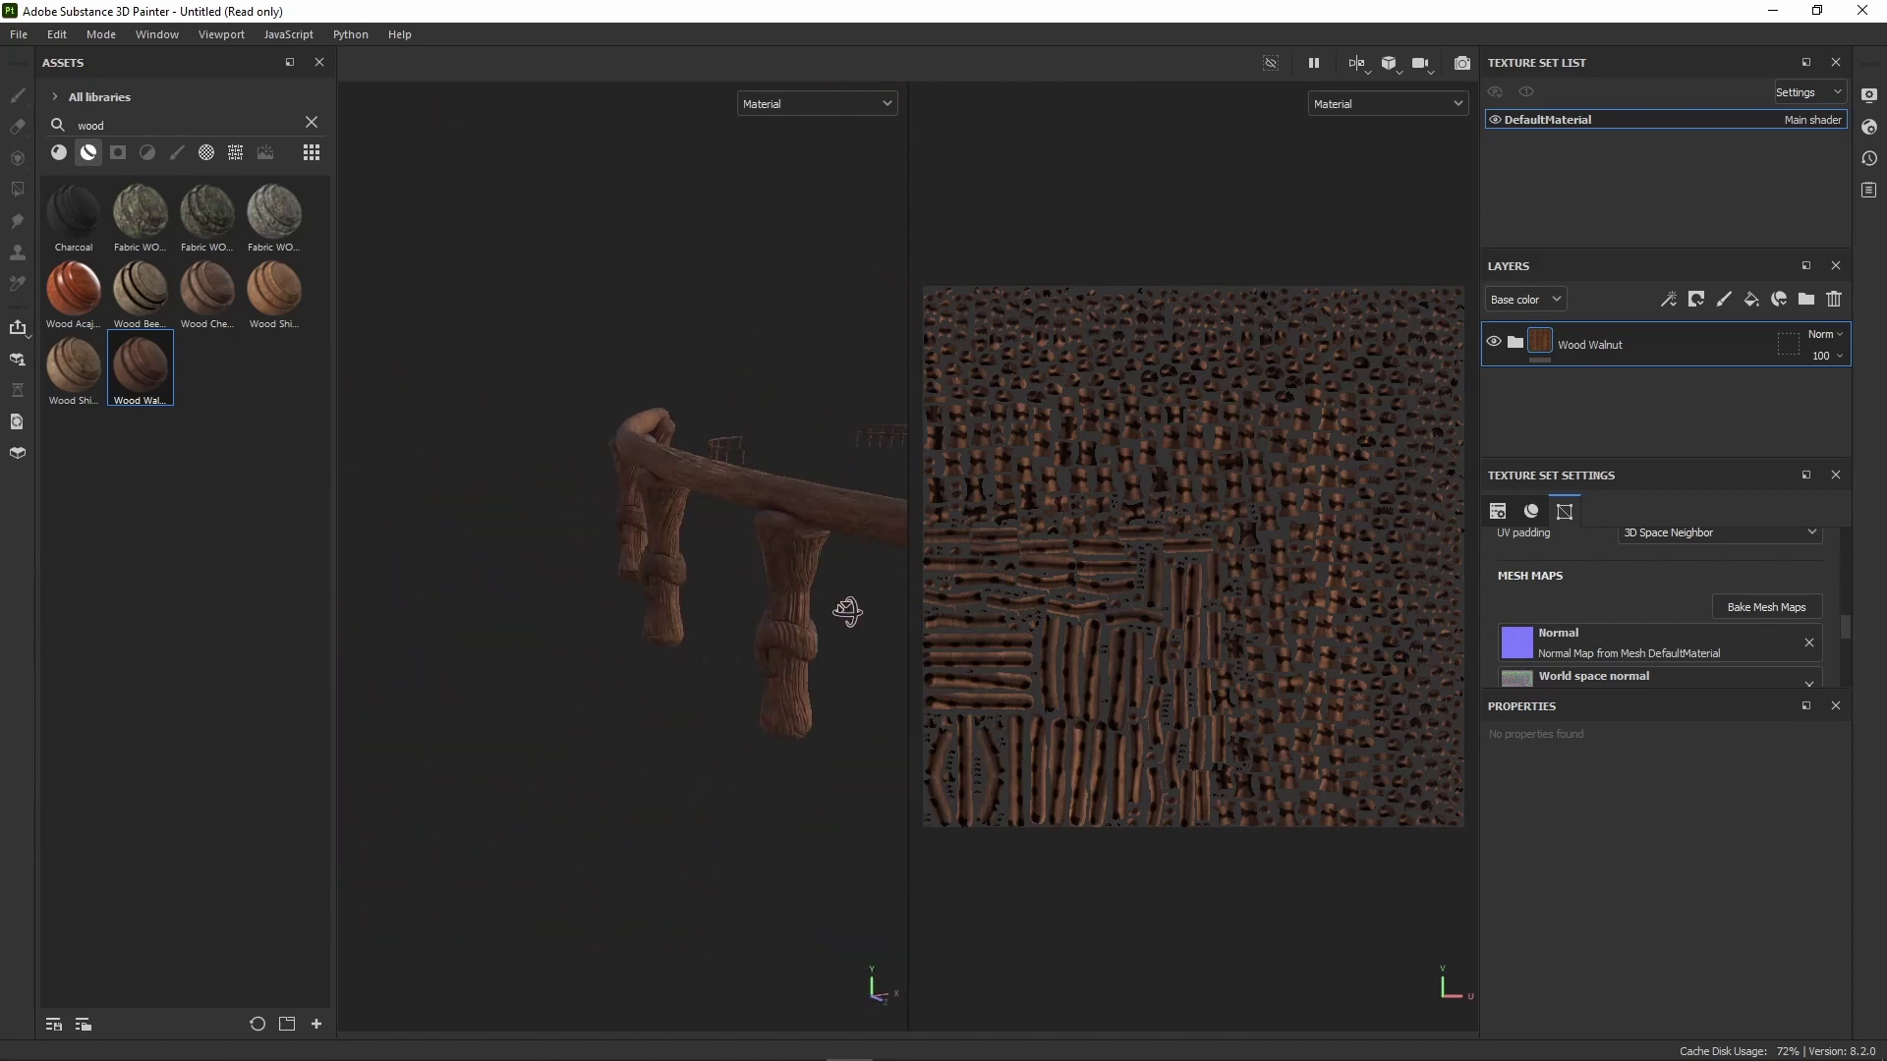
scroll(774, 599, down, 3)
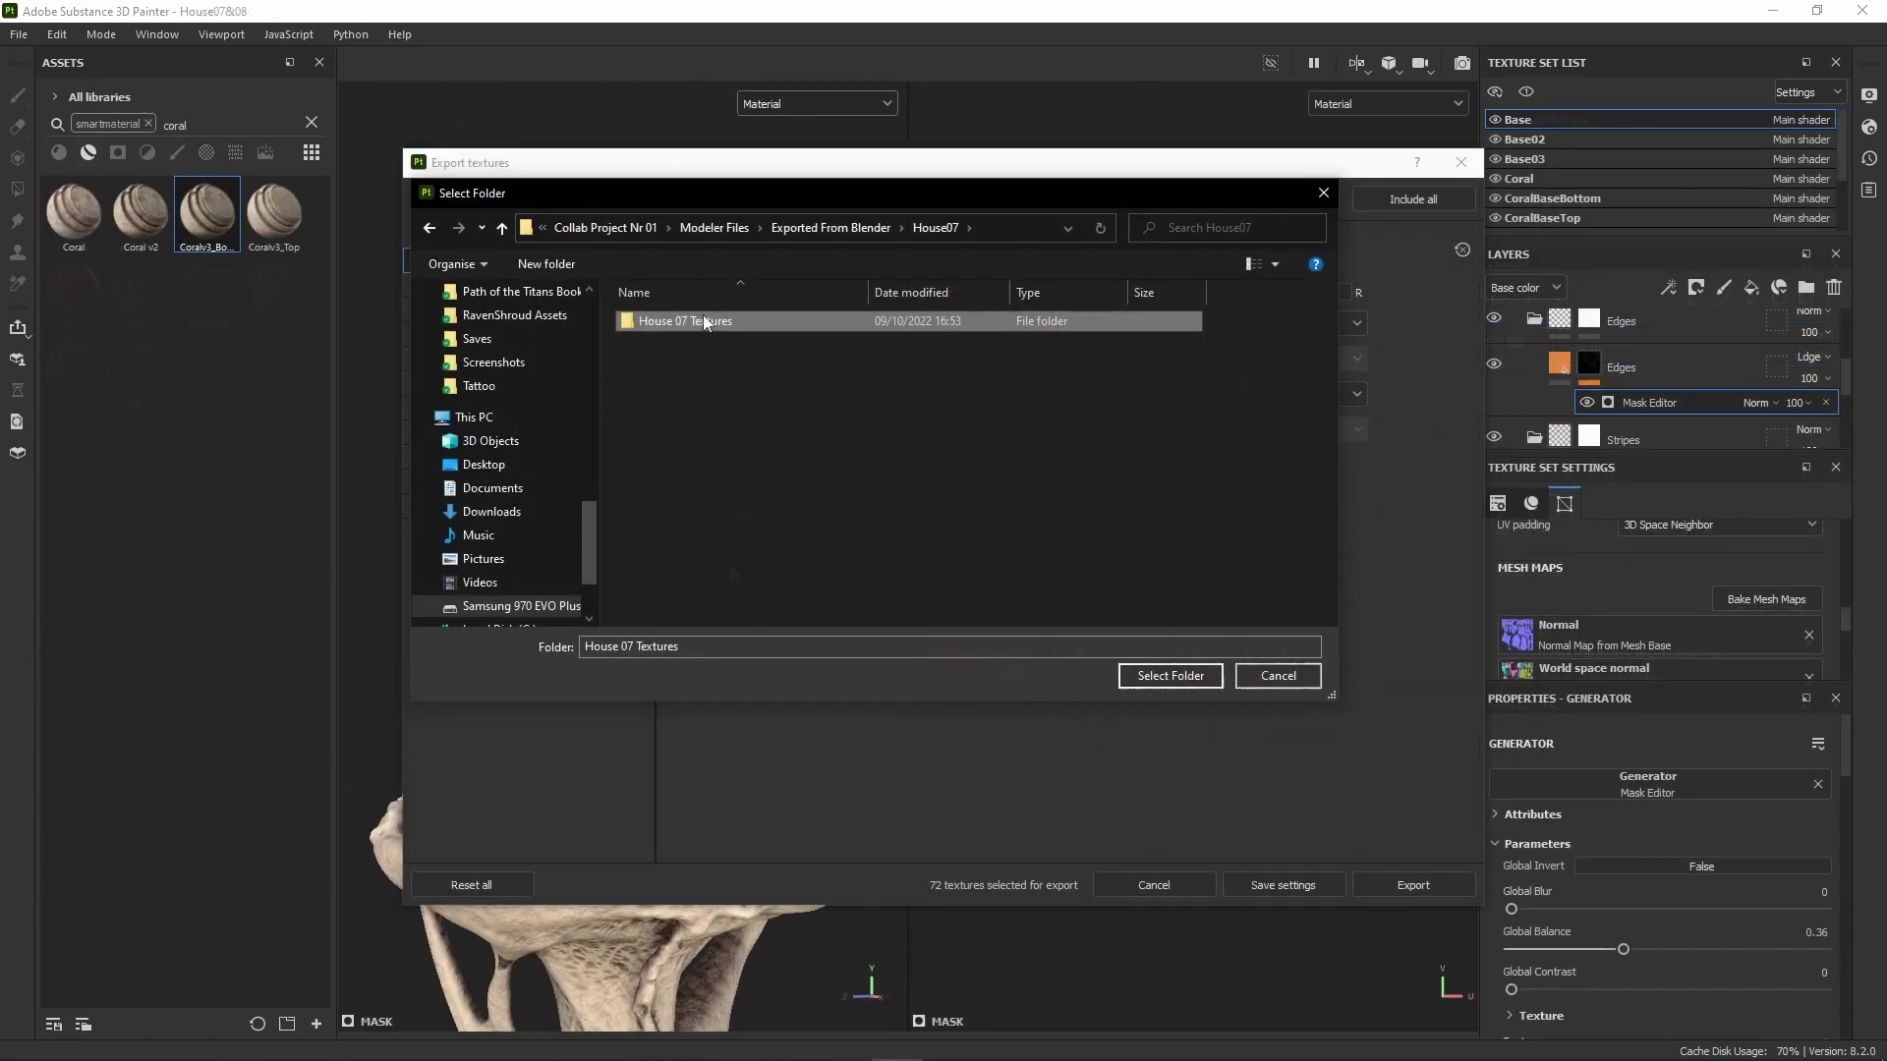
Set House 07 Textures as the output directory, review templates and export list, then export.
double_click(703, 312)
click(1170, 676)
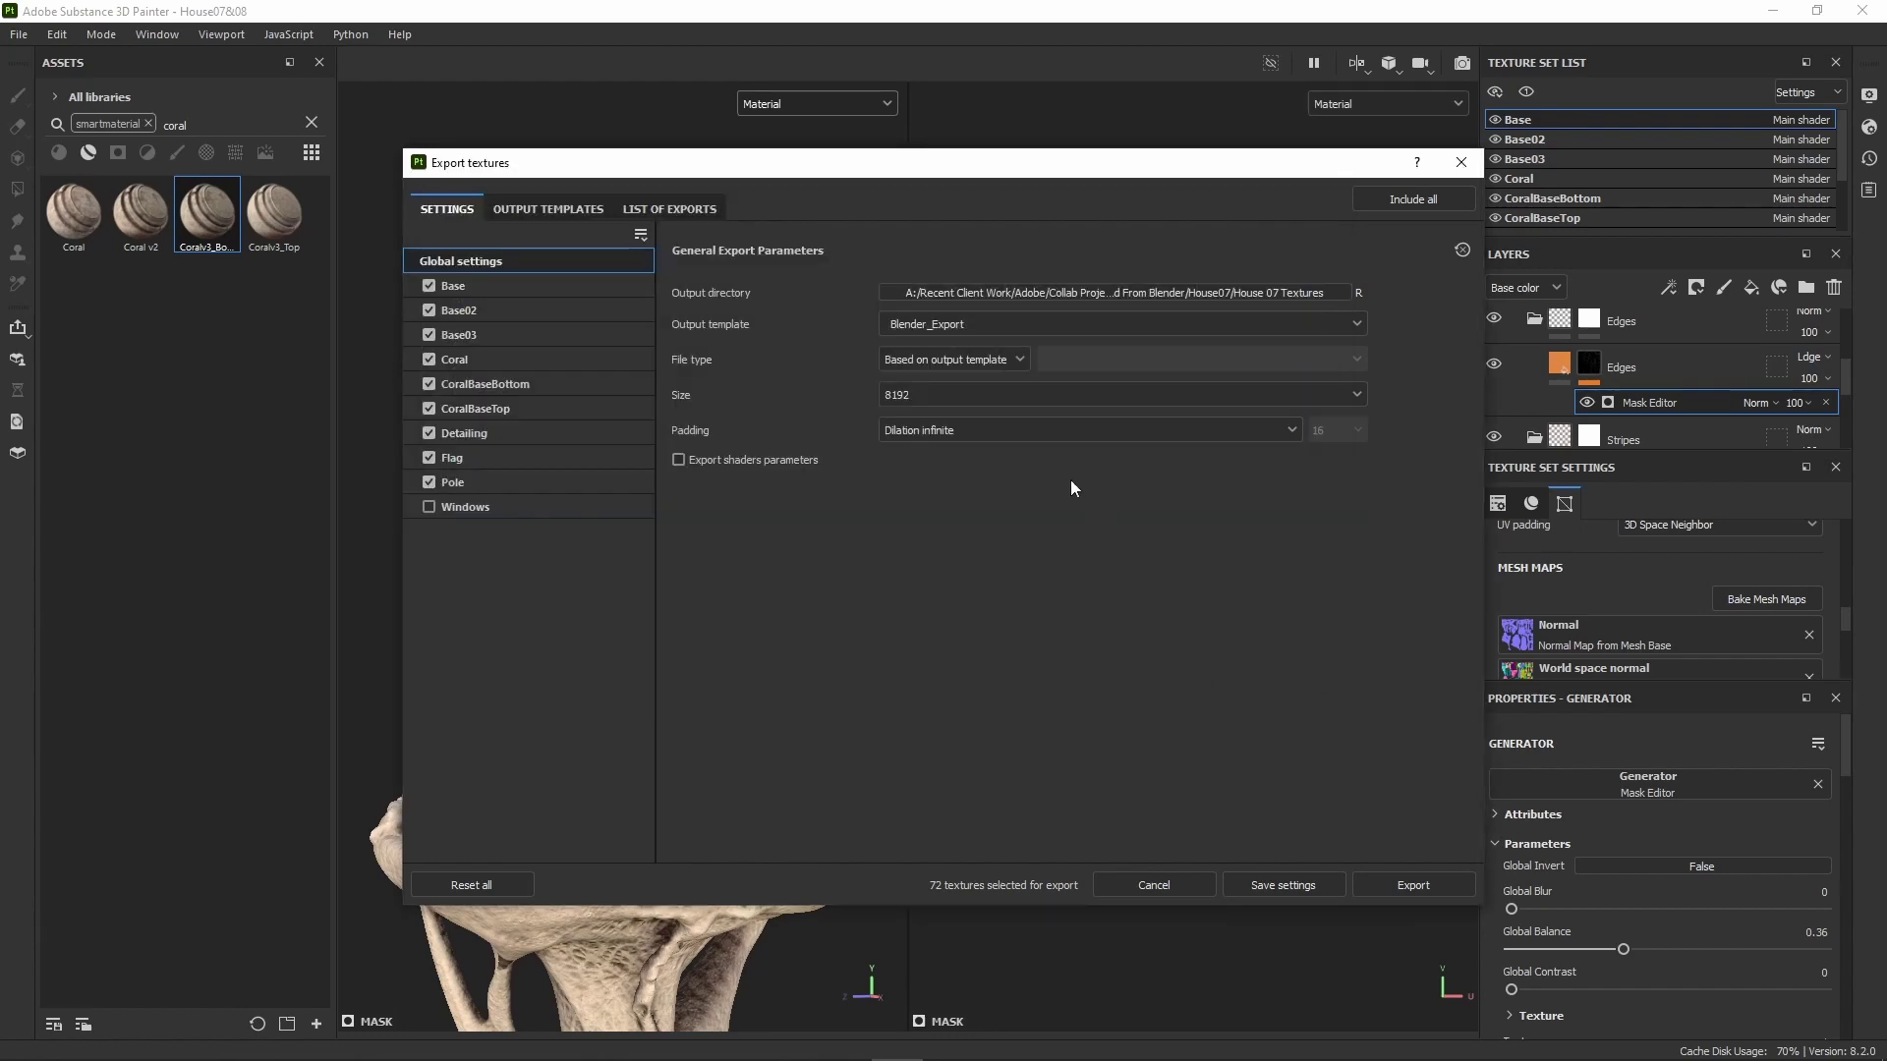
click(579, 212)
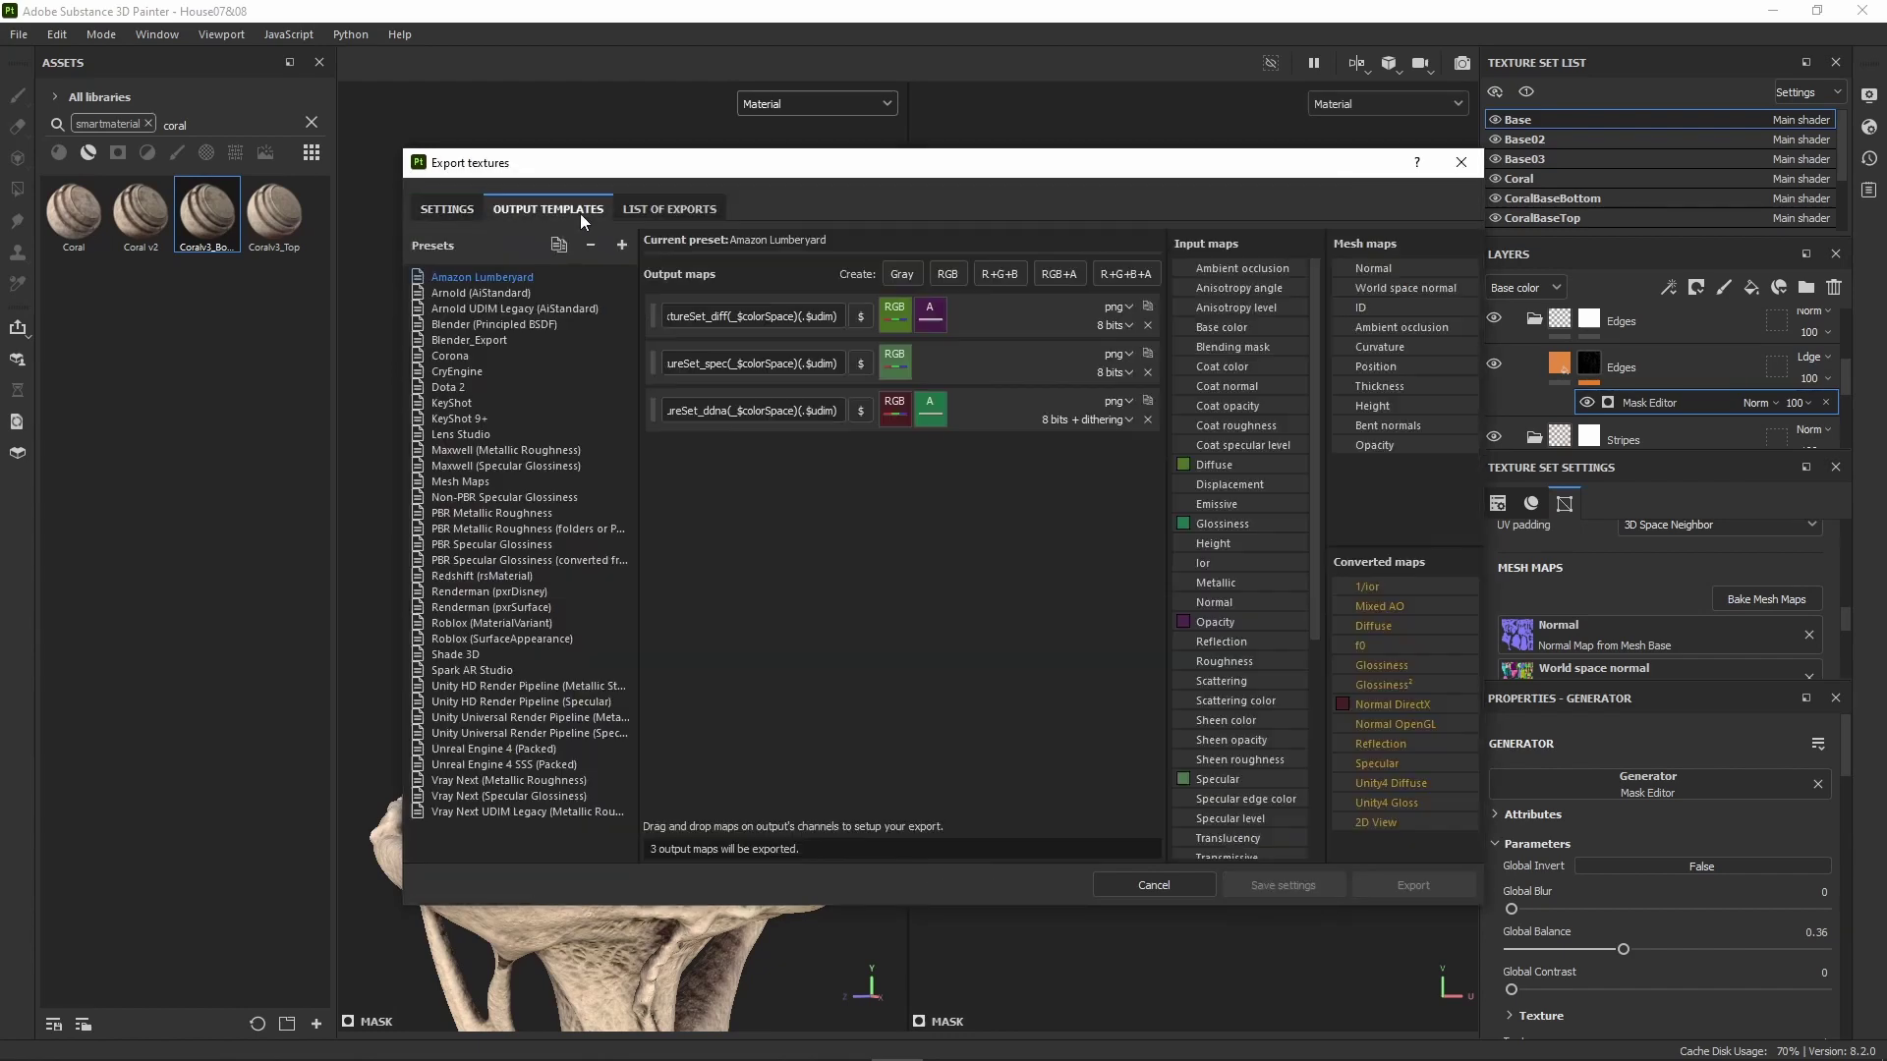
click(652, 211)
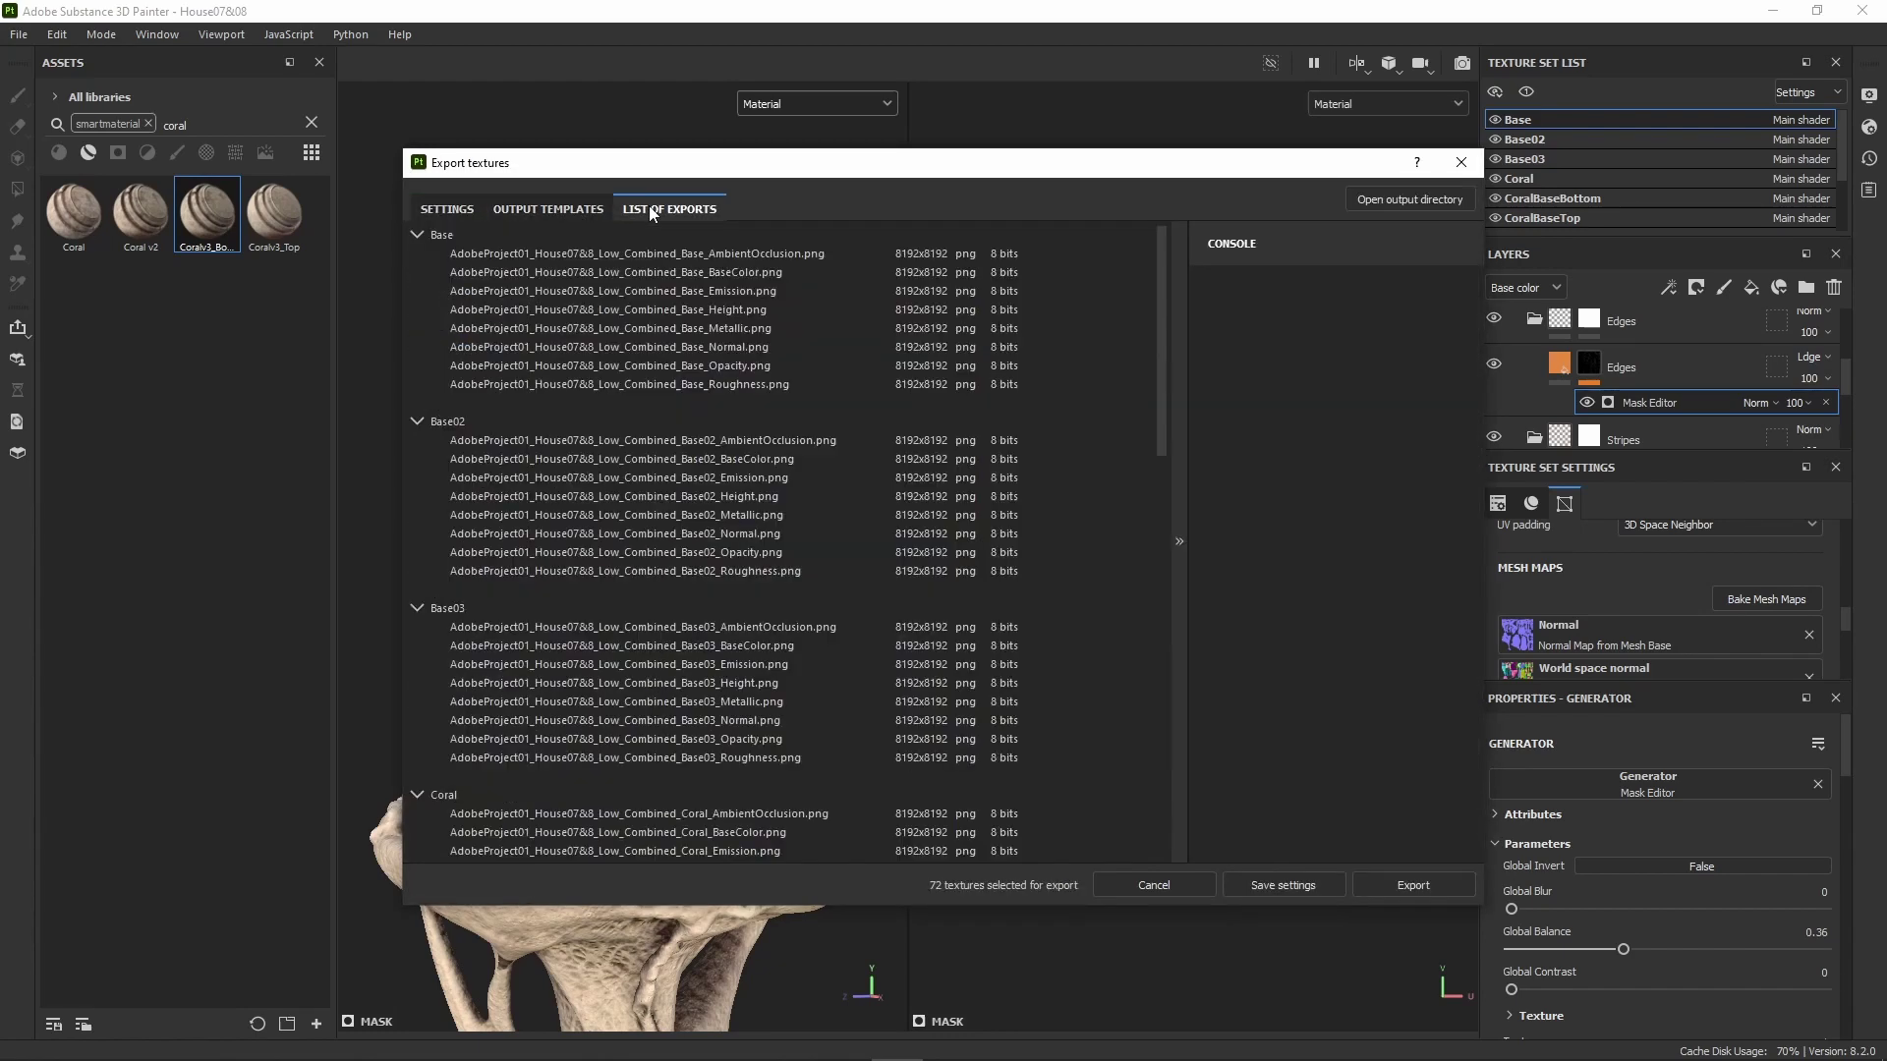
click(1405, 886)
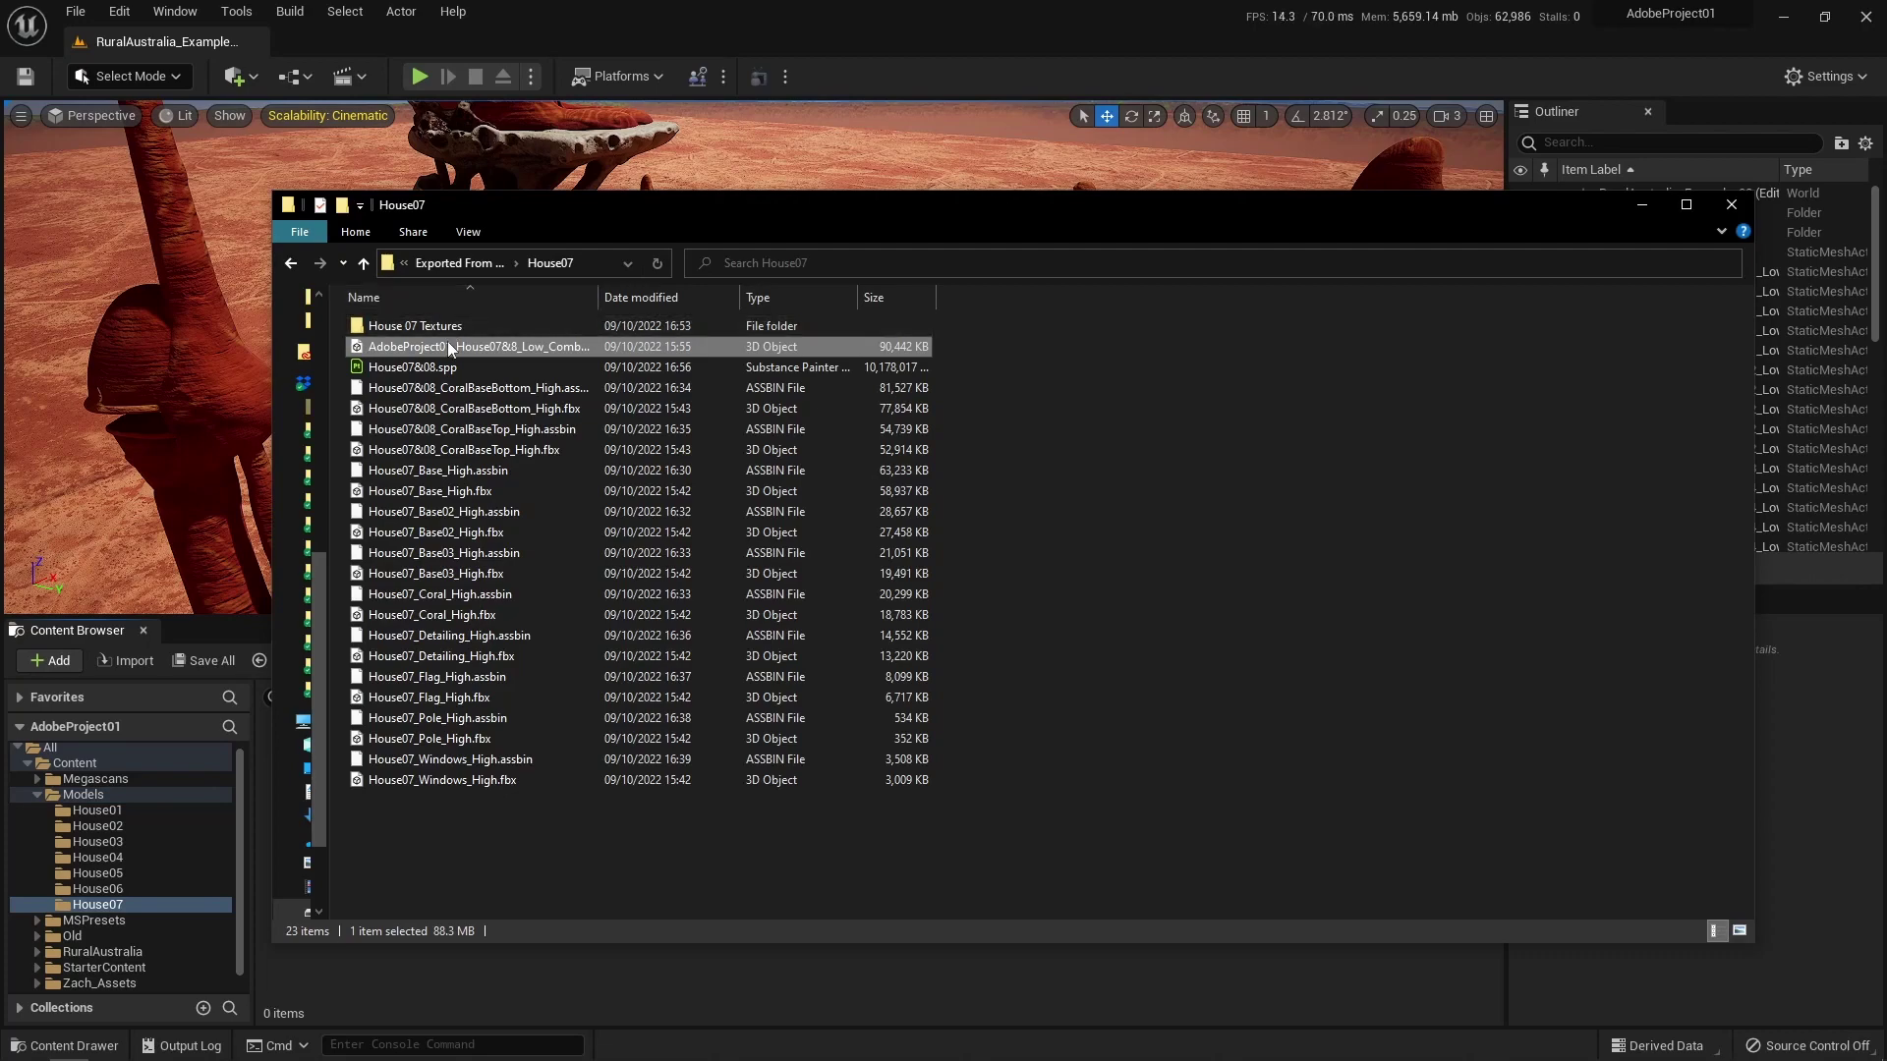
Import all House07 pieces into Models/House07 and add a new Material asset.
key(alt+Tab)
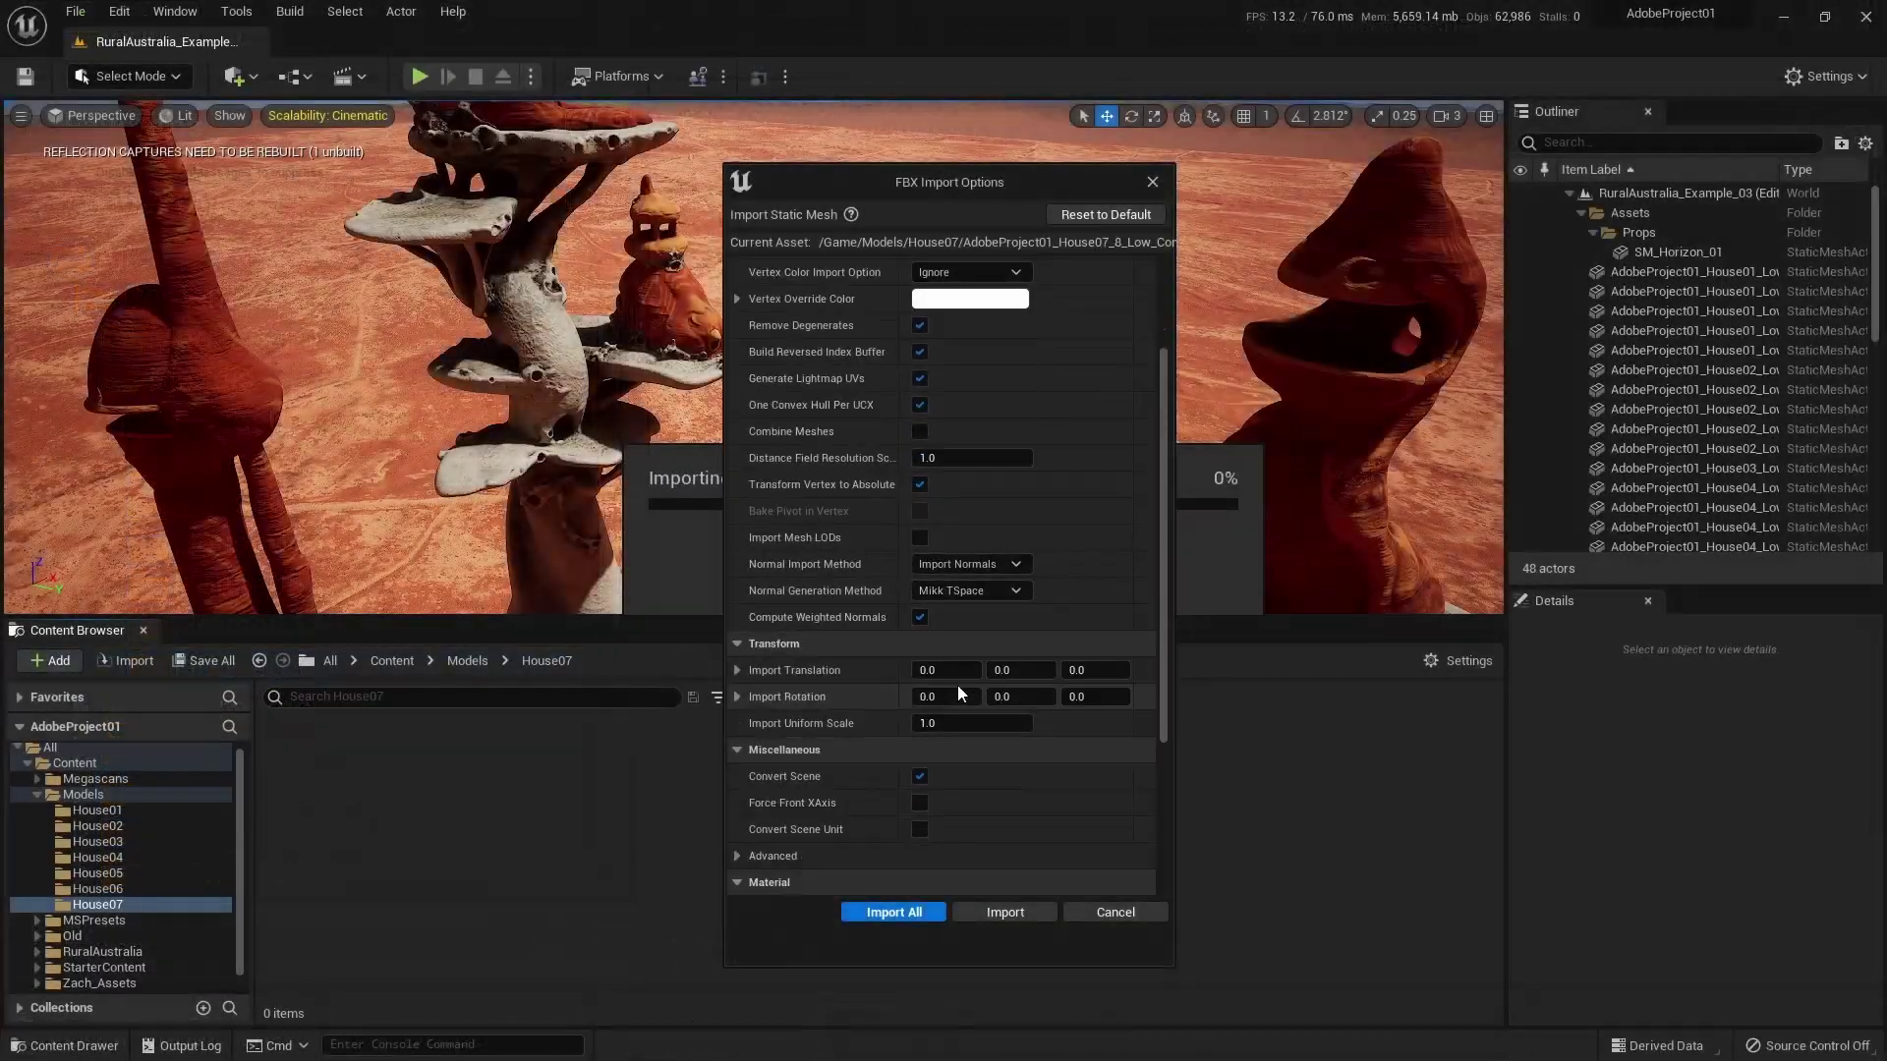
scroll(958, 686, down, 3)
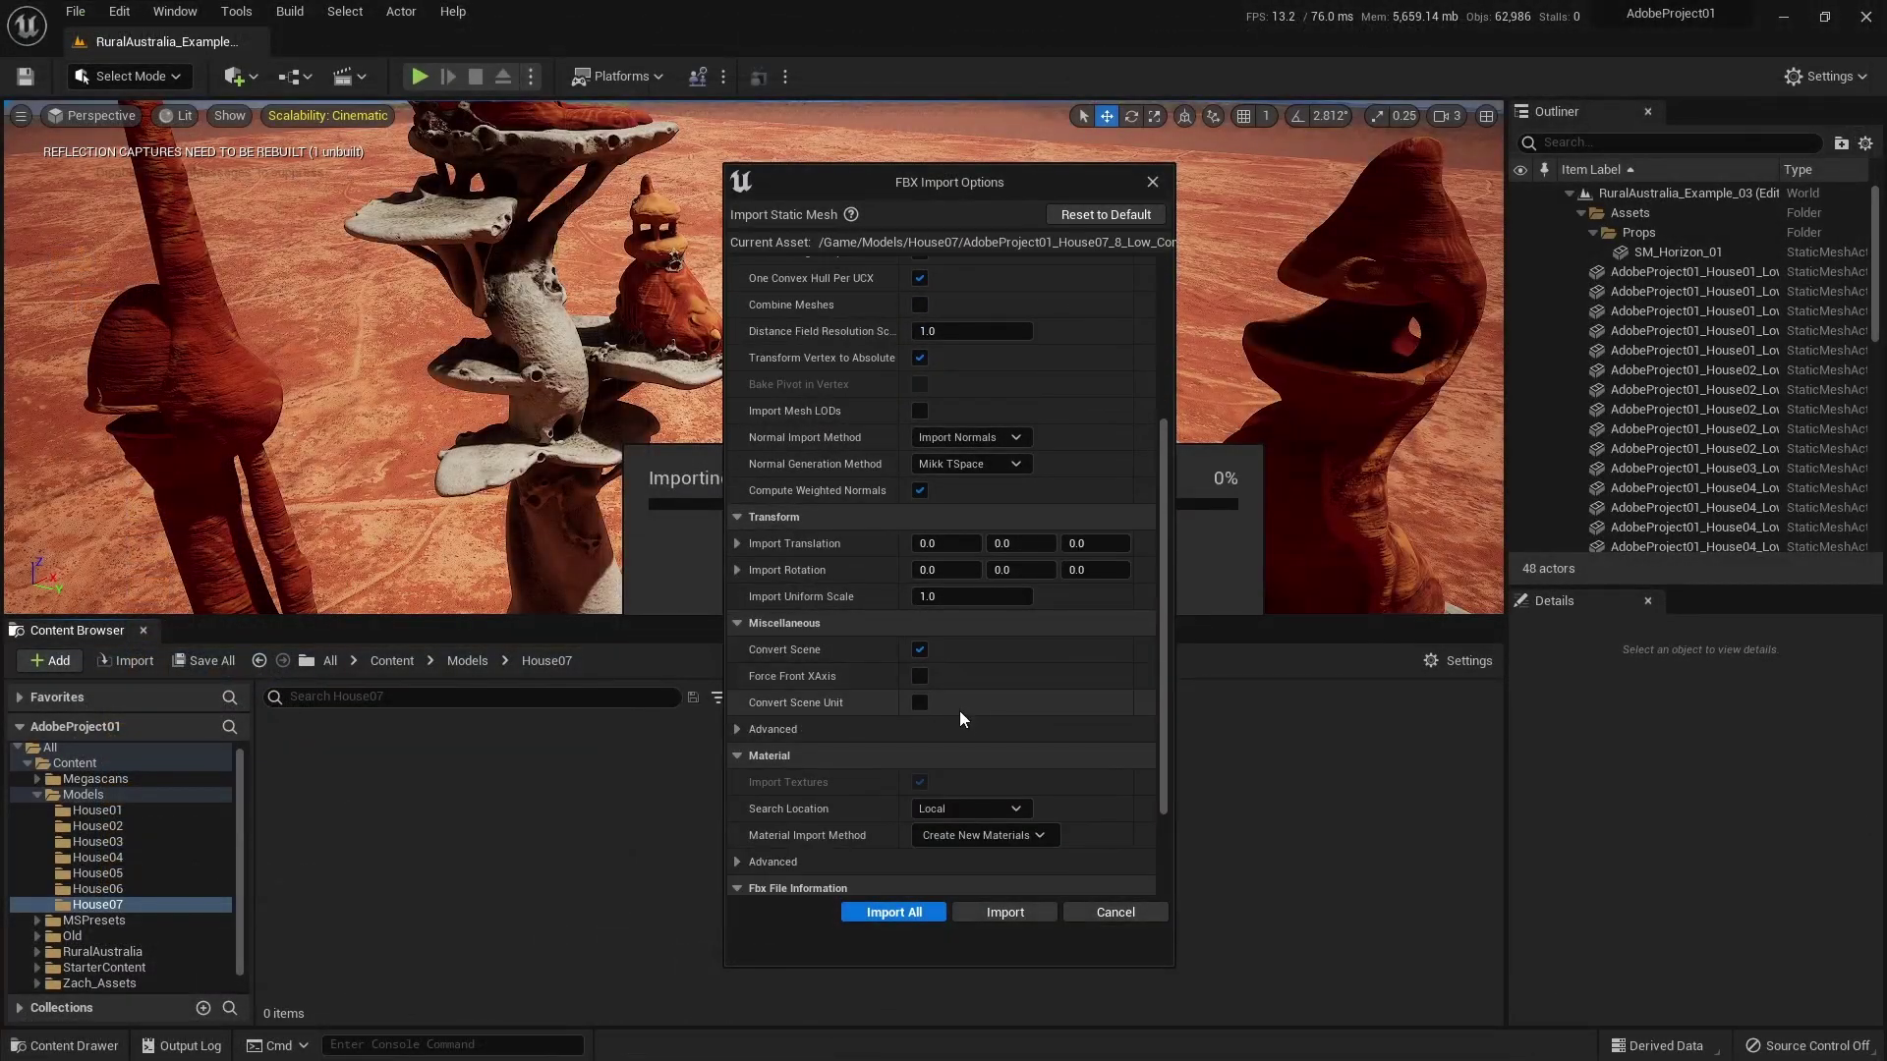
click(930, 910)
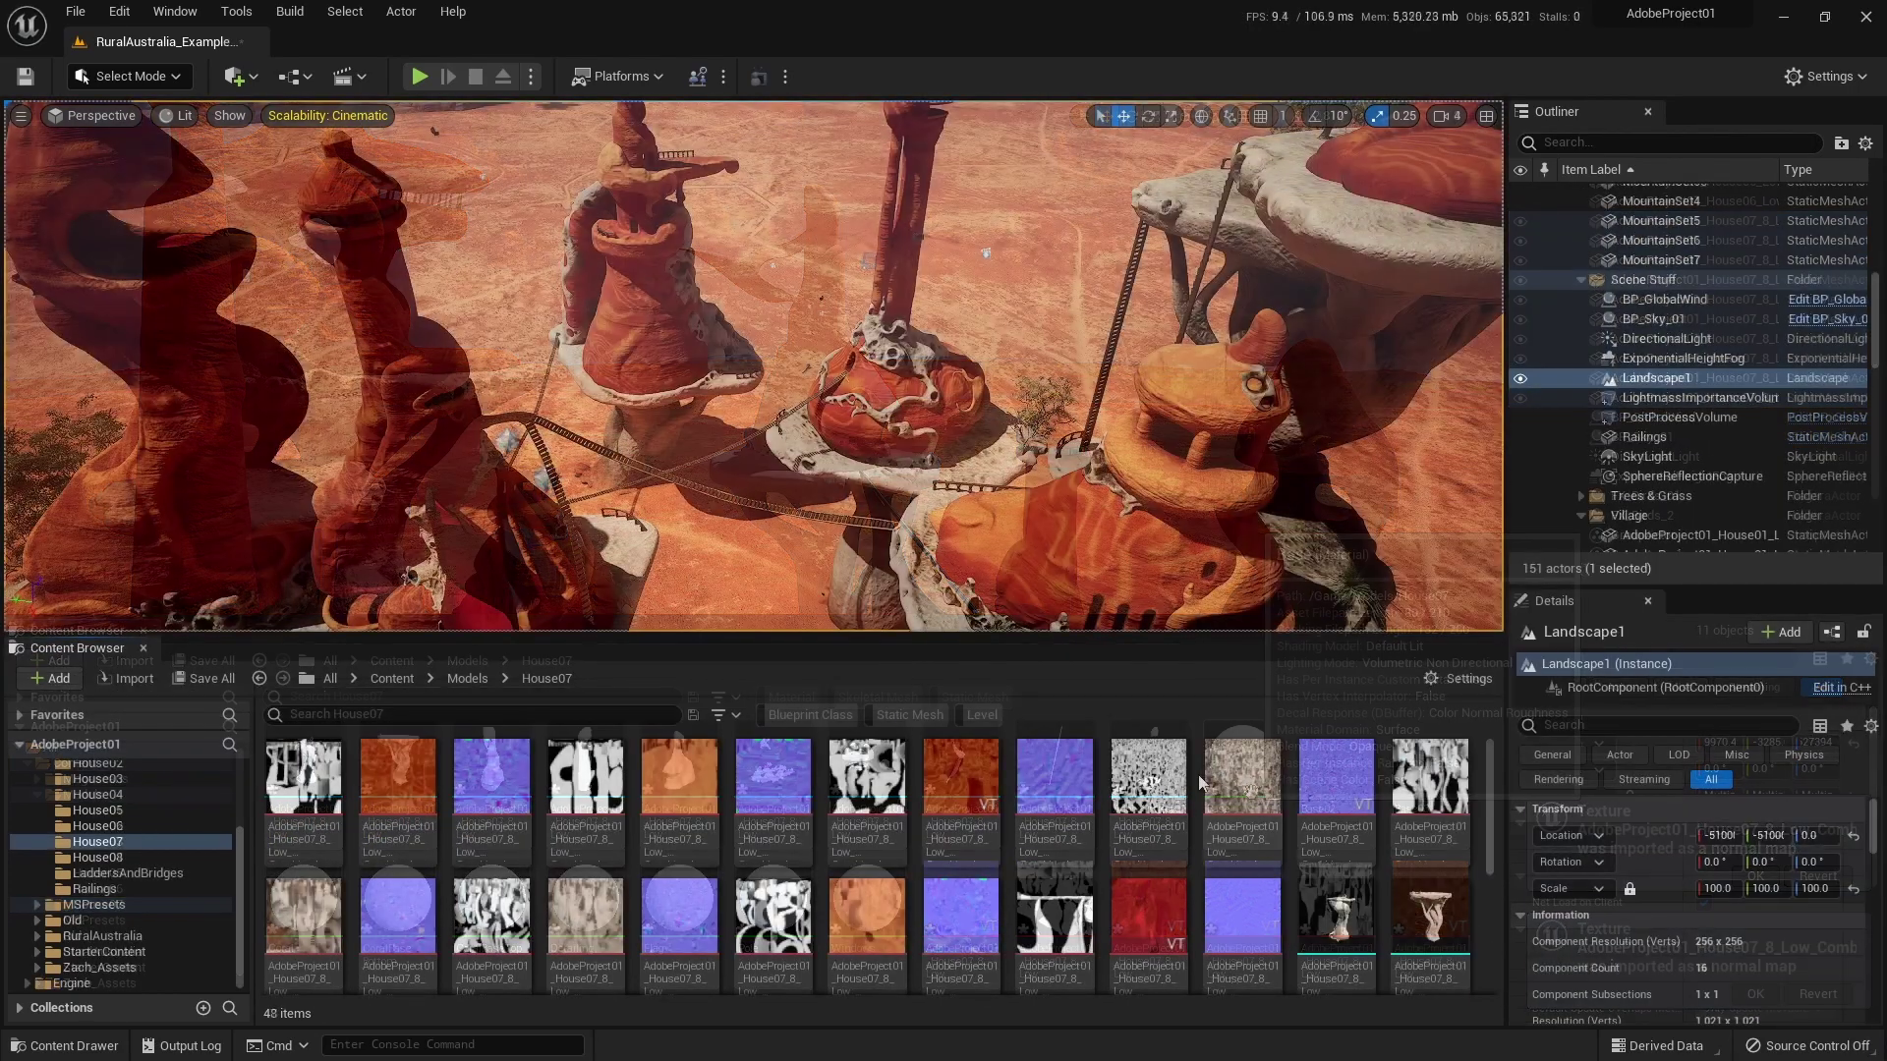
right_click(1201, 776)
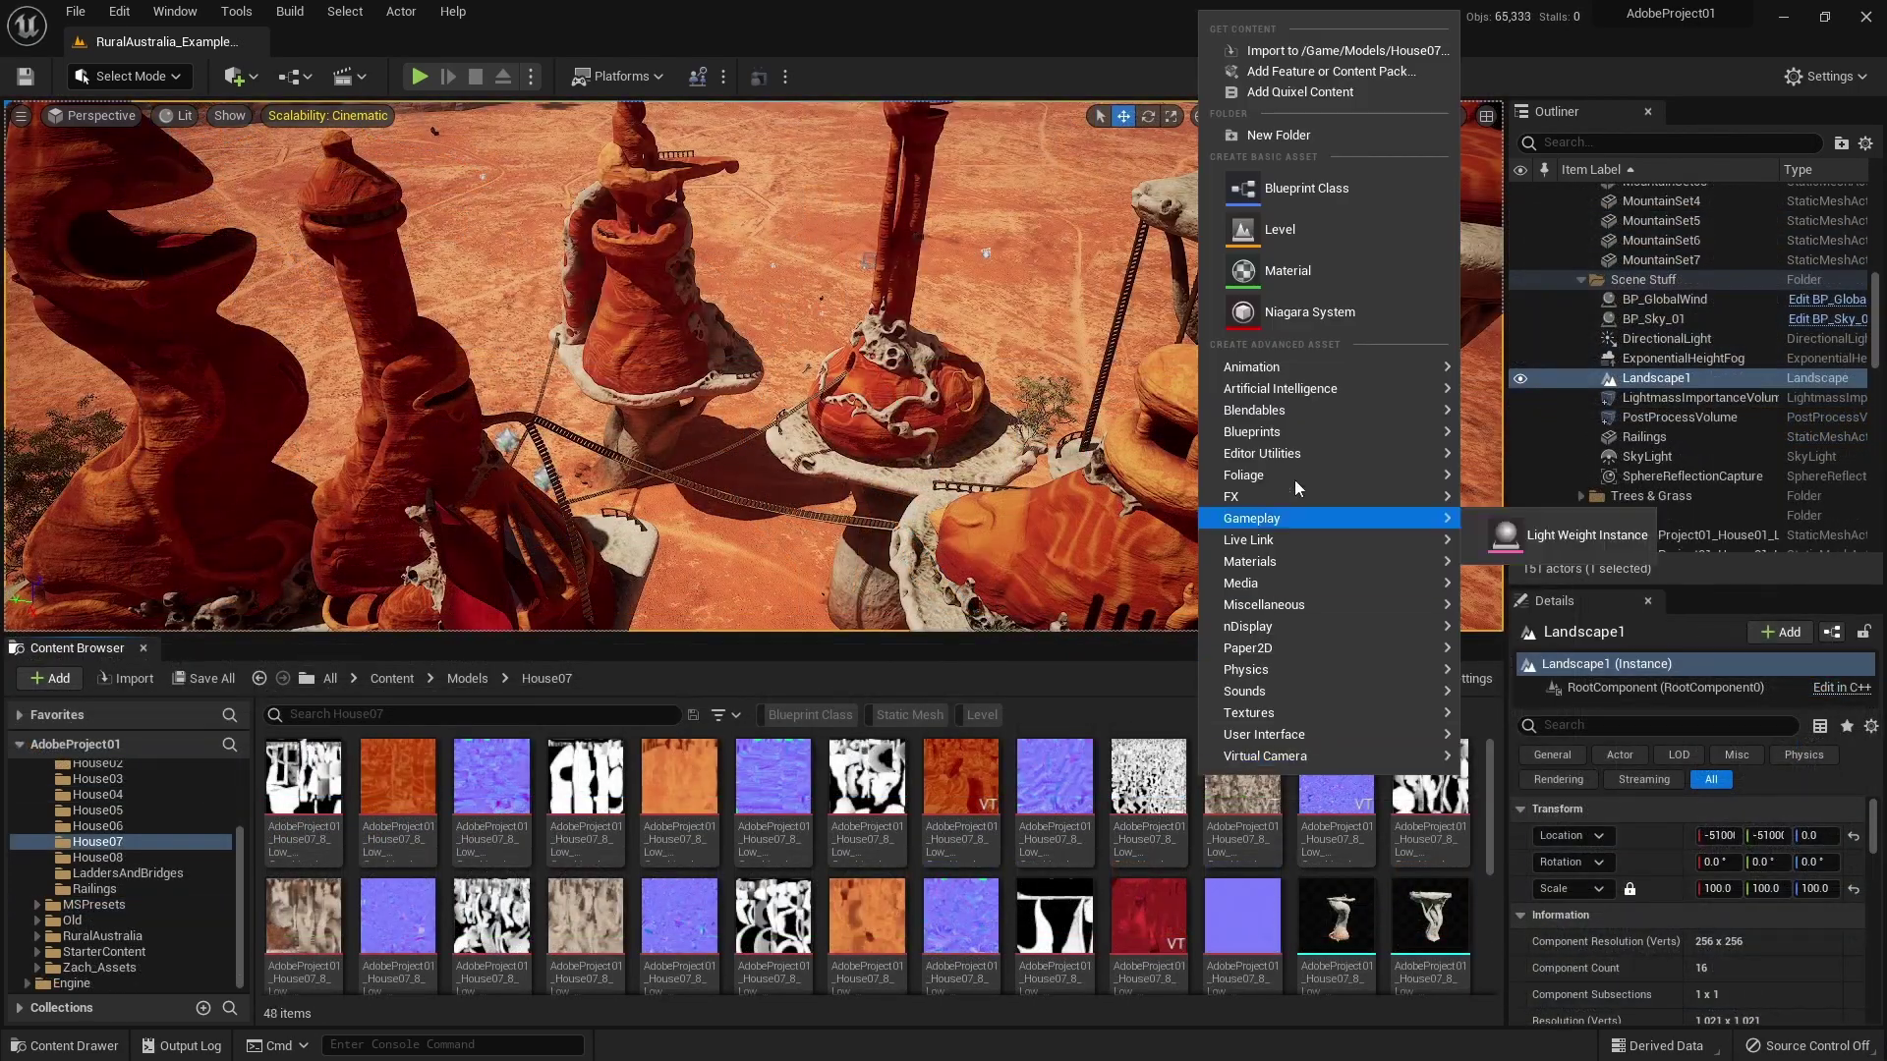
click(1287, 270)
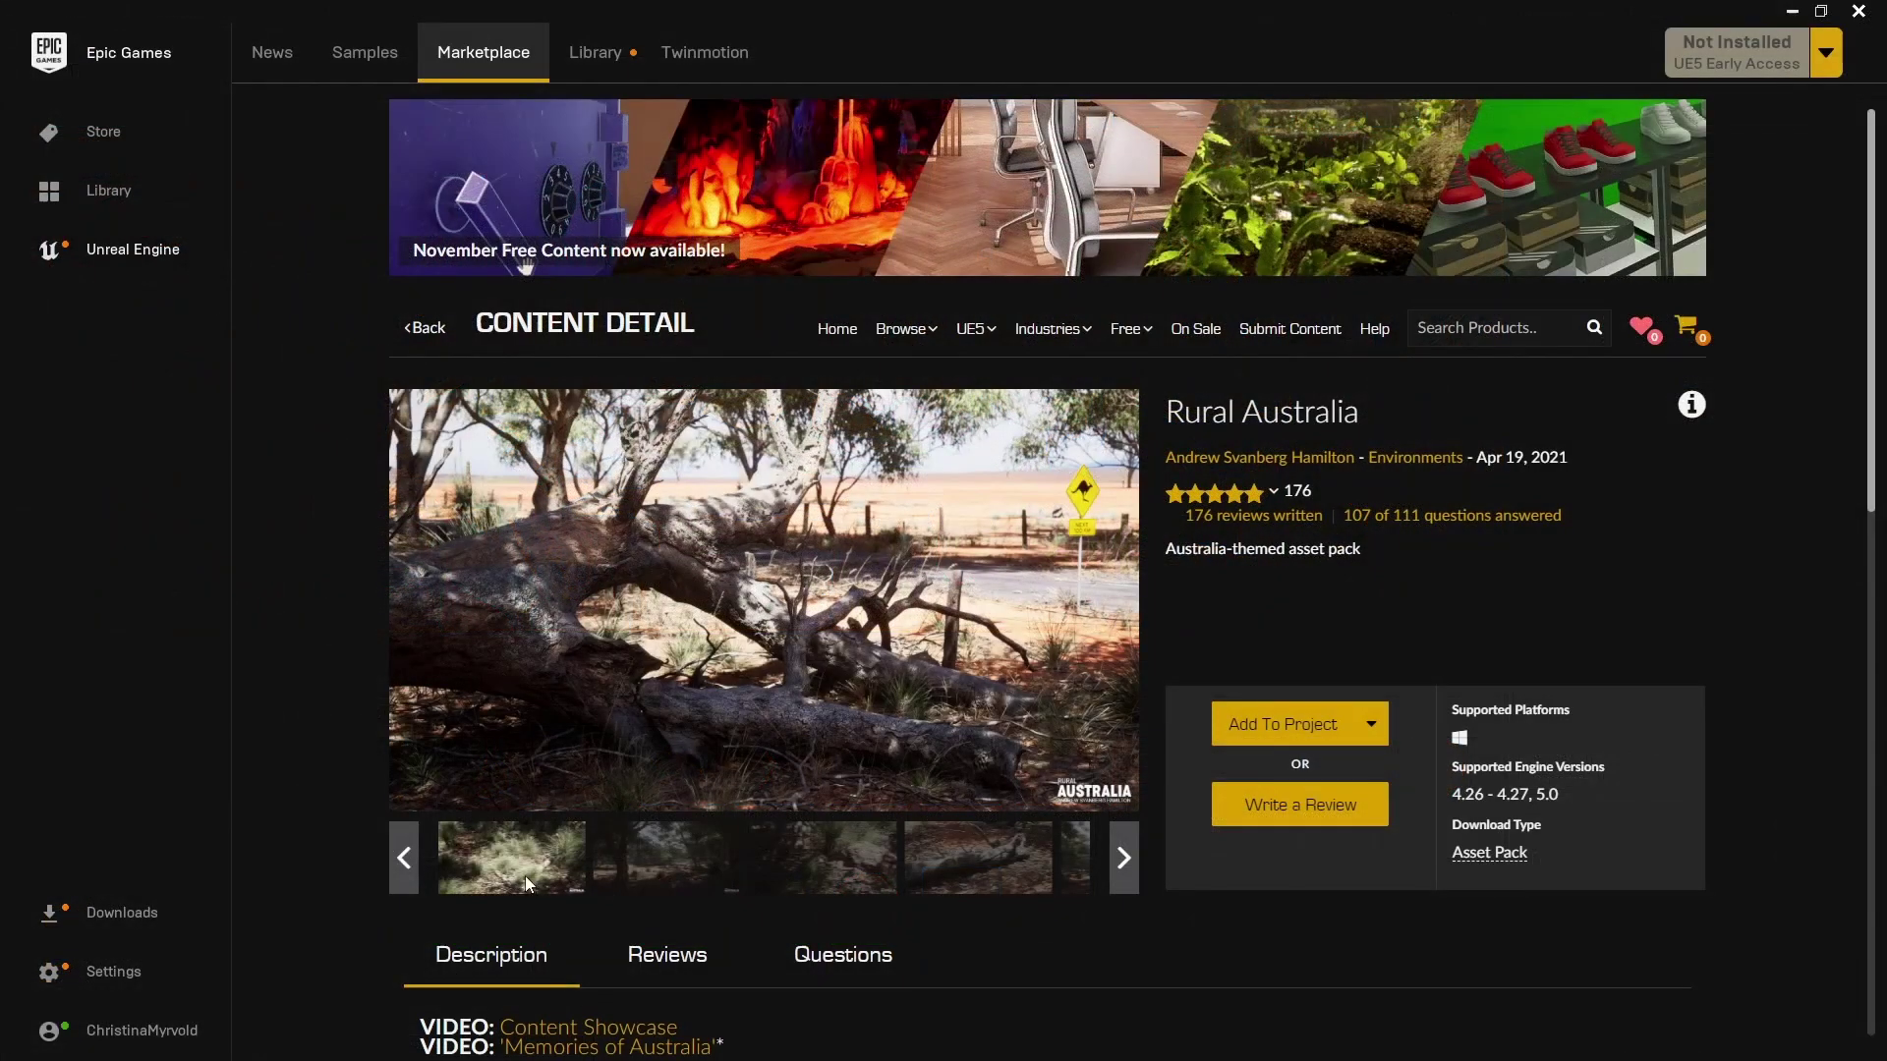
Browse the Rural Australia previews: grass, forest, fallen log, bush and trees images.
click(530, 881)
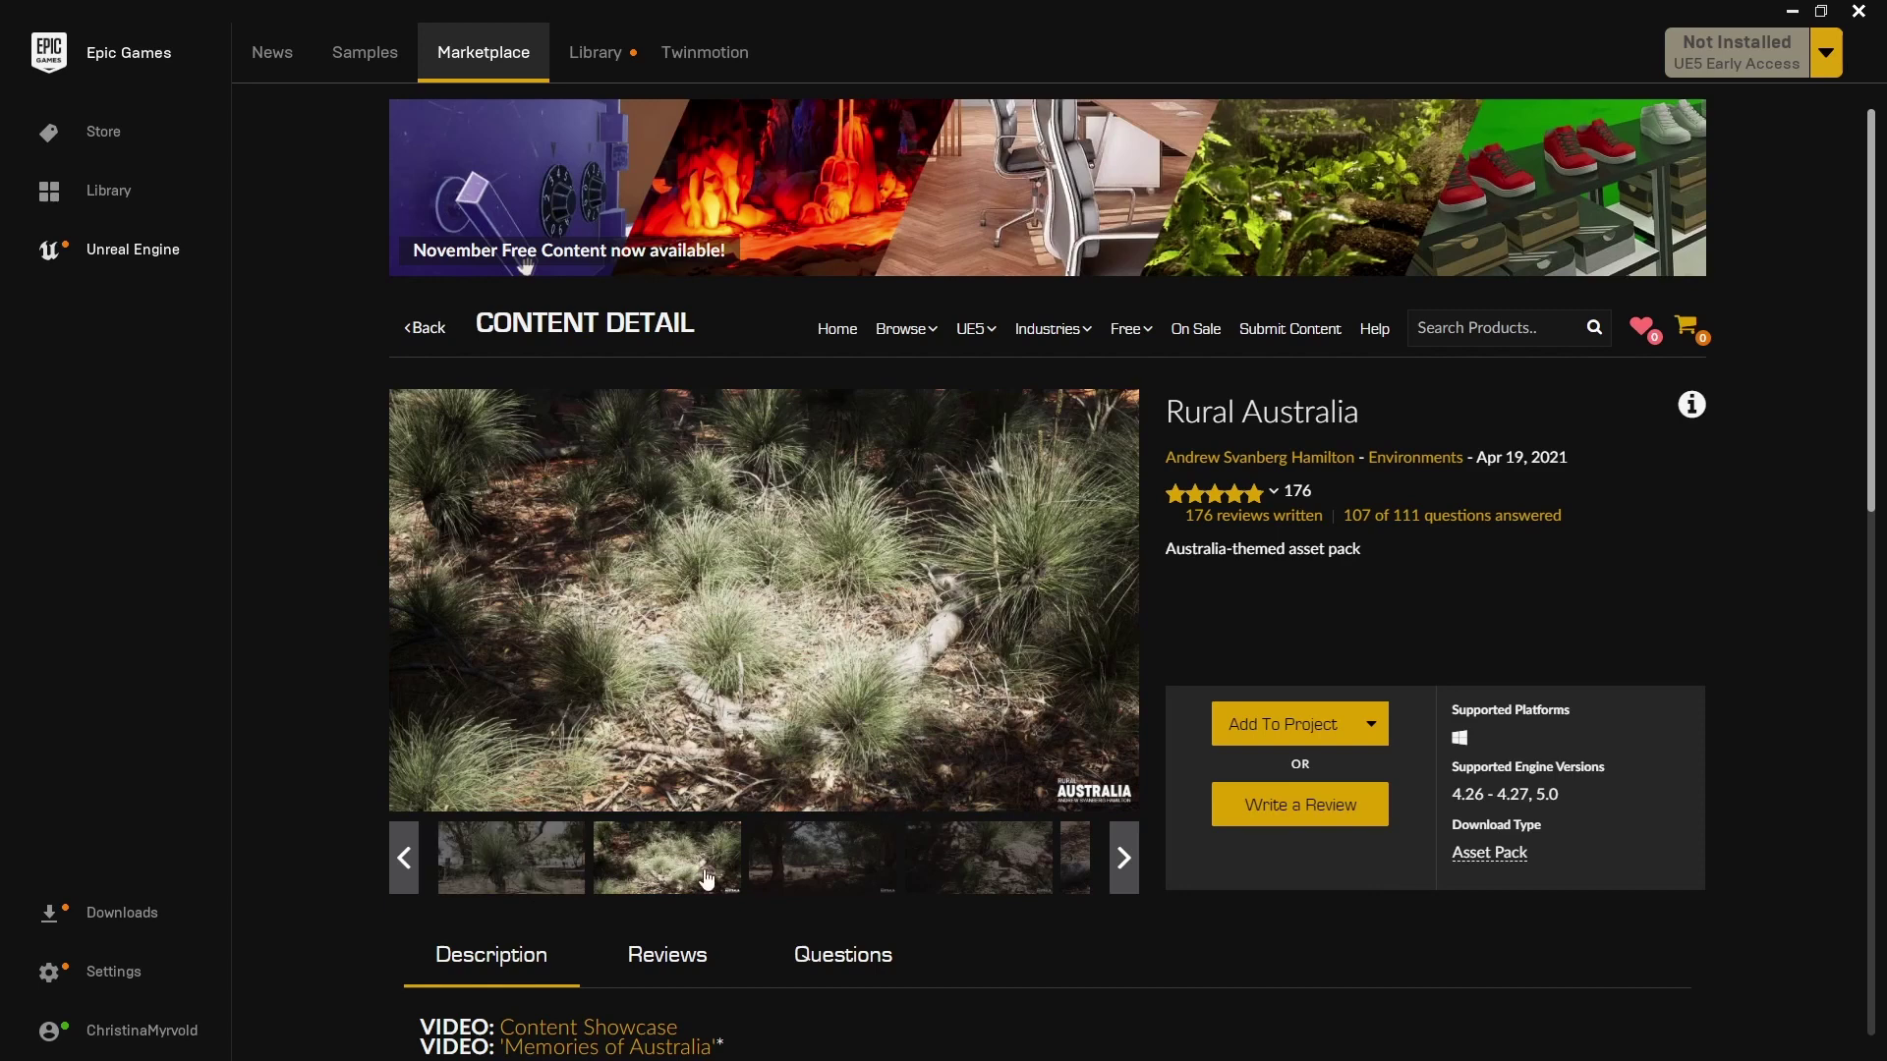
click(822, 878)
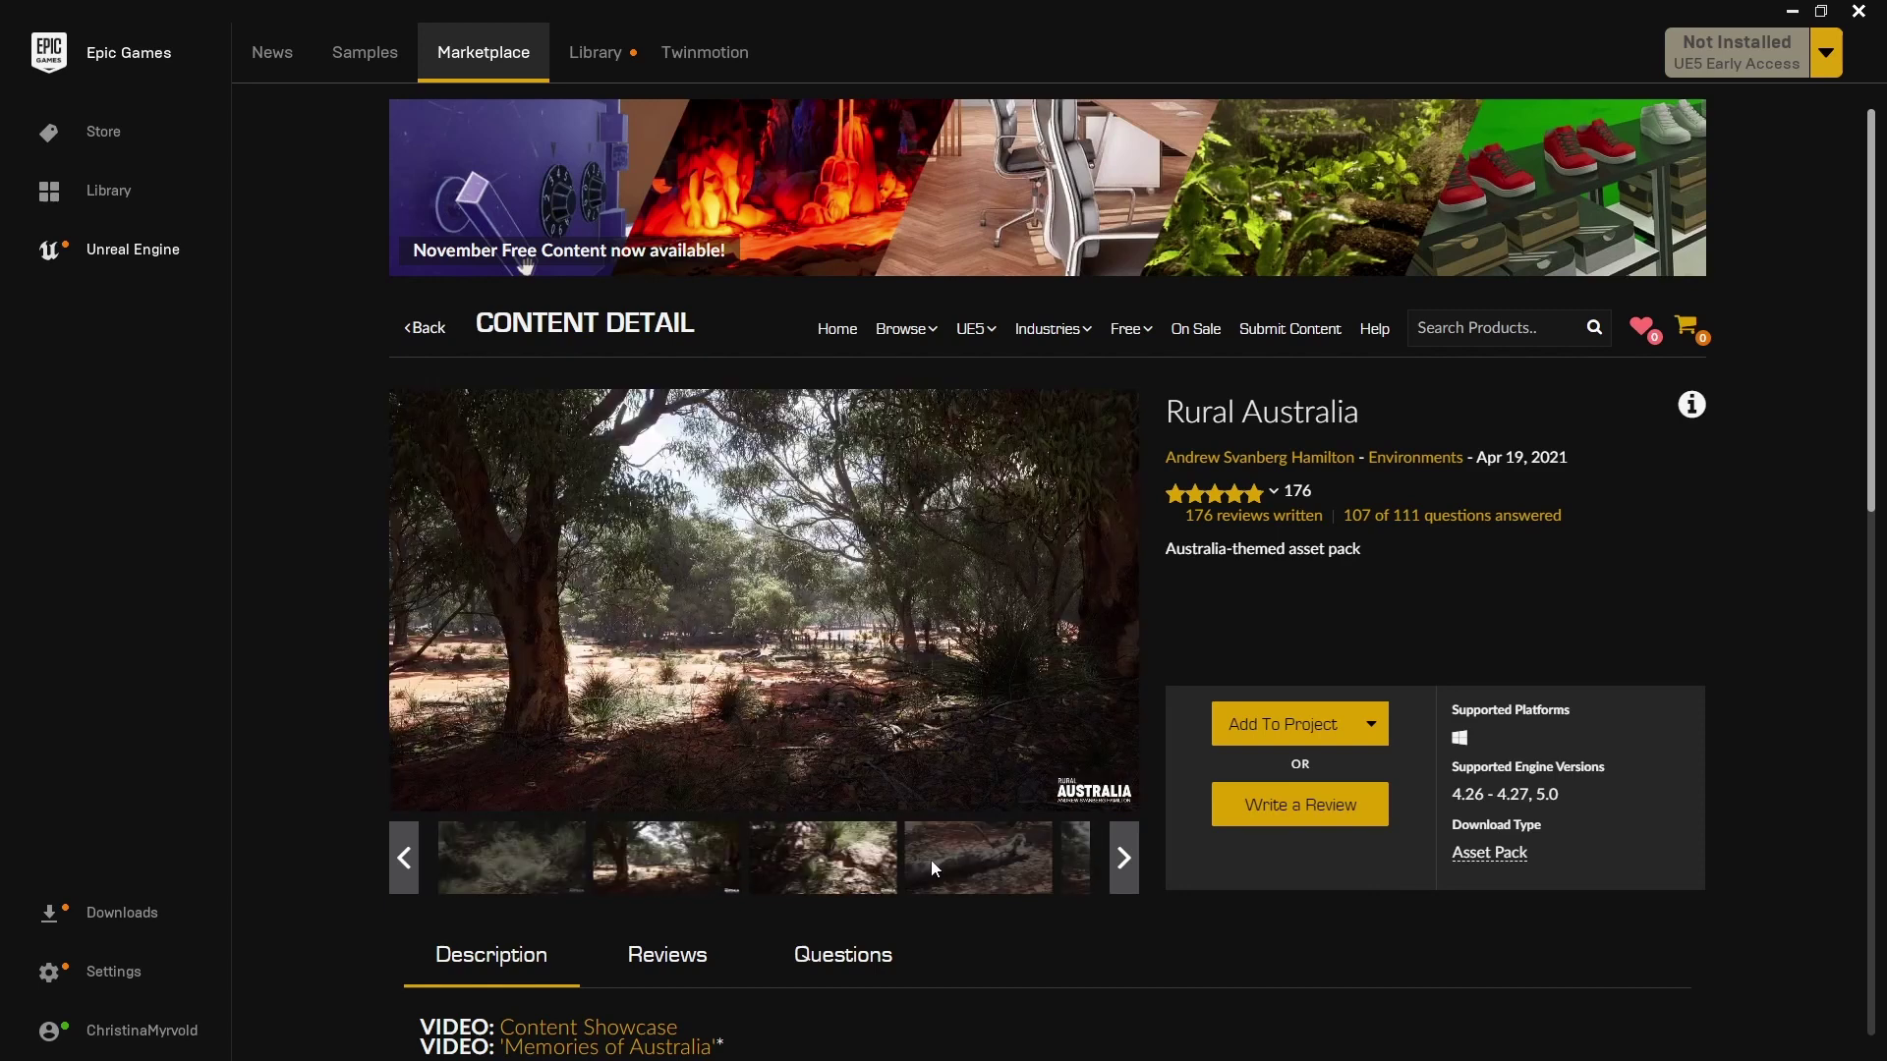
click(992, 860)
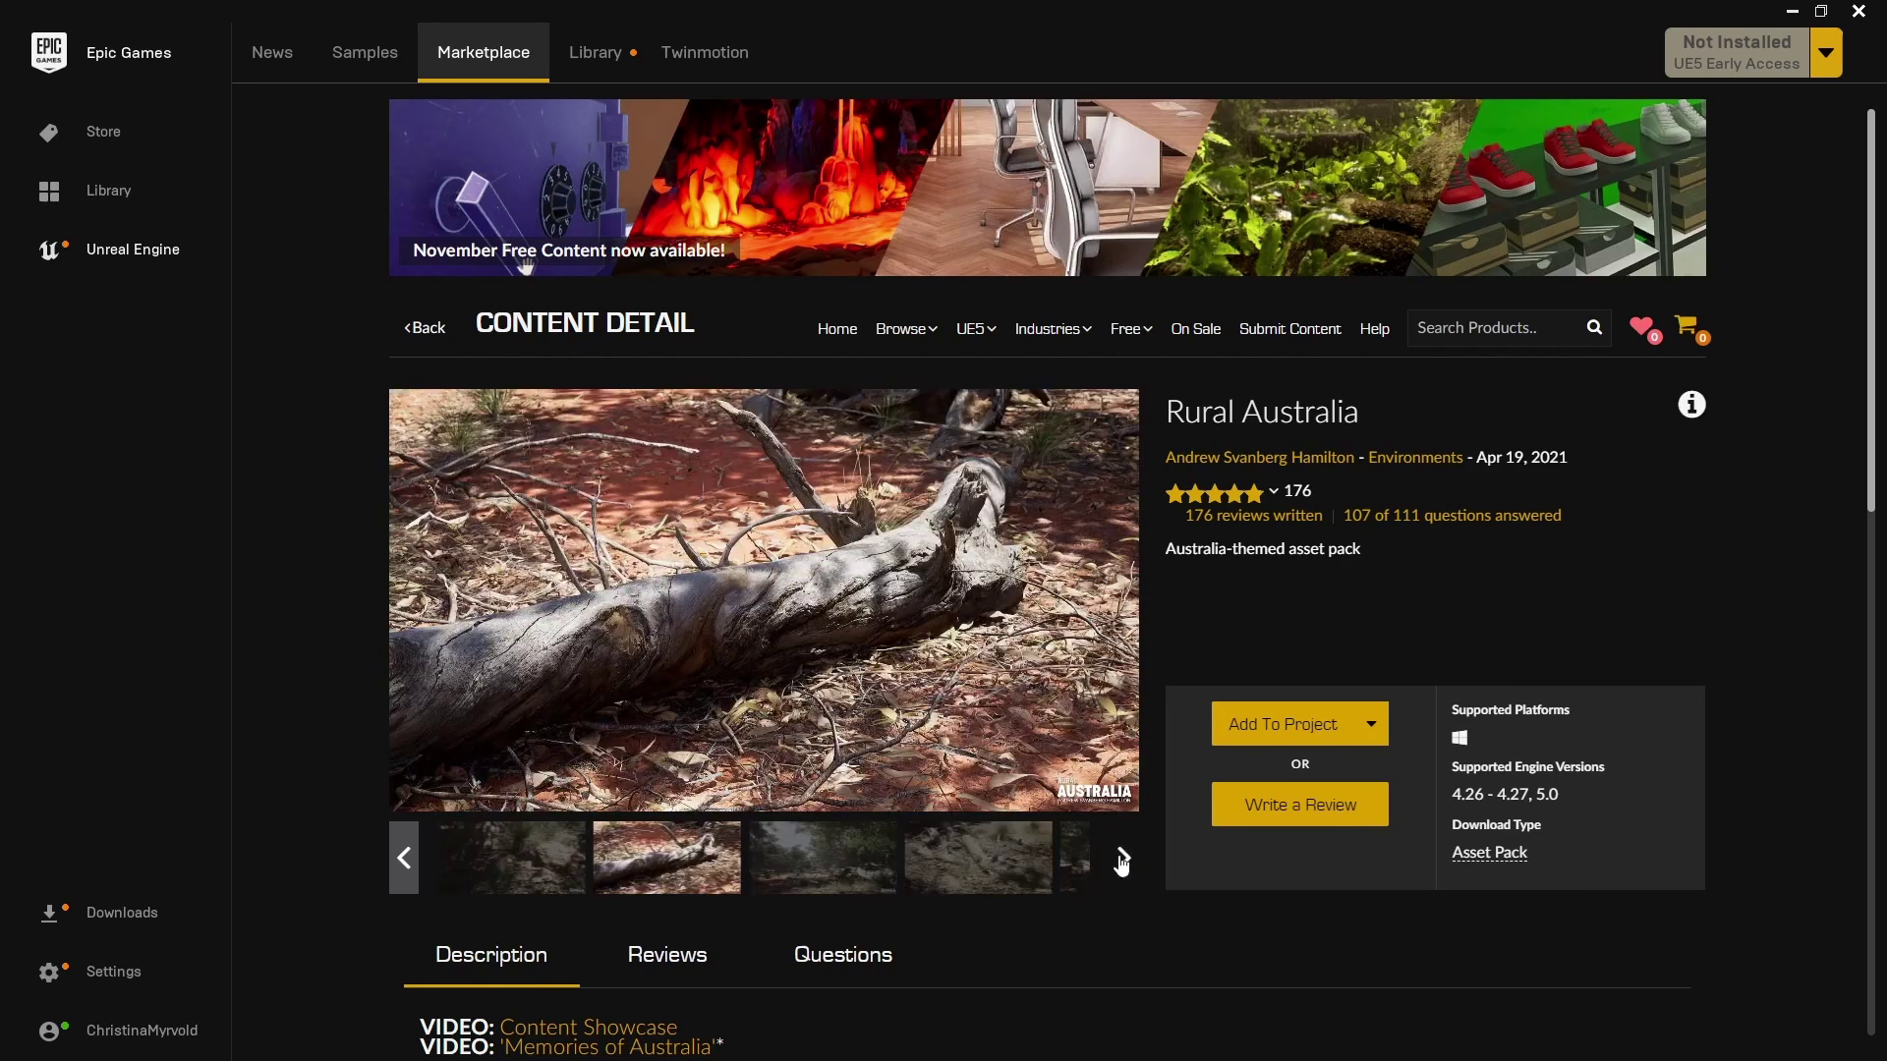
click(1015, 864)
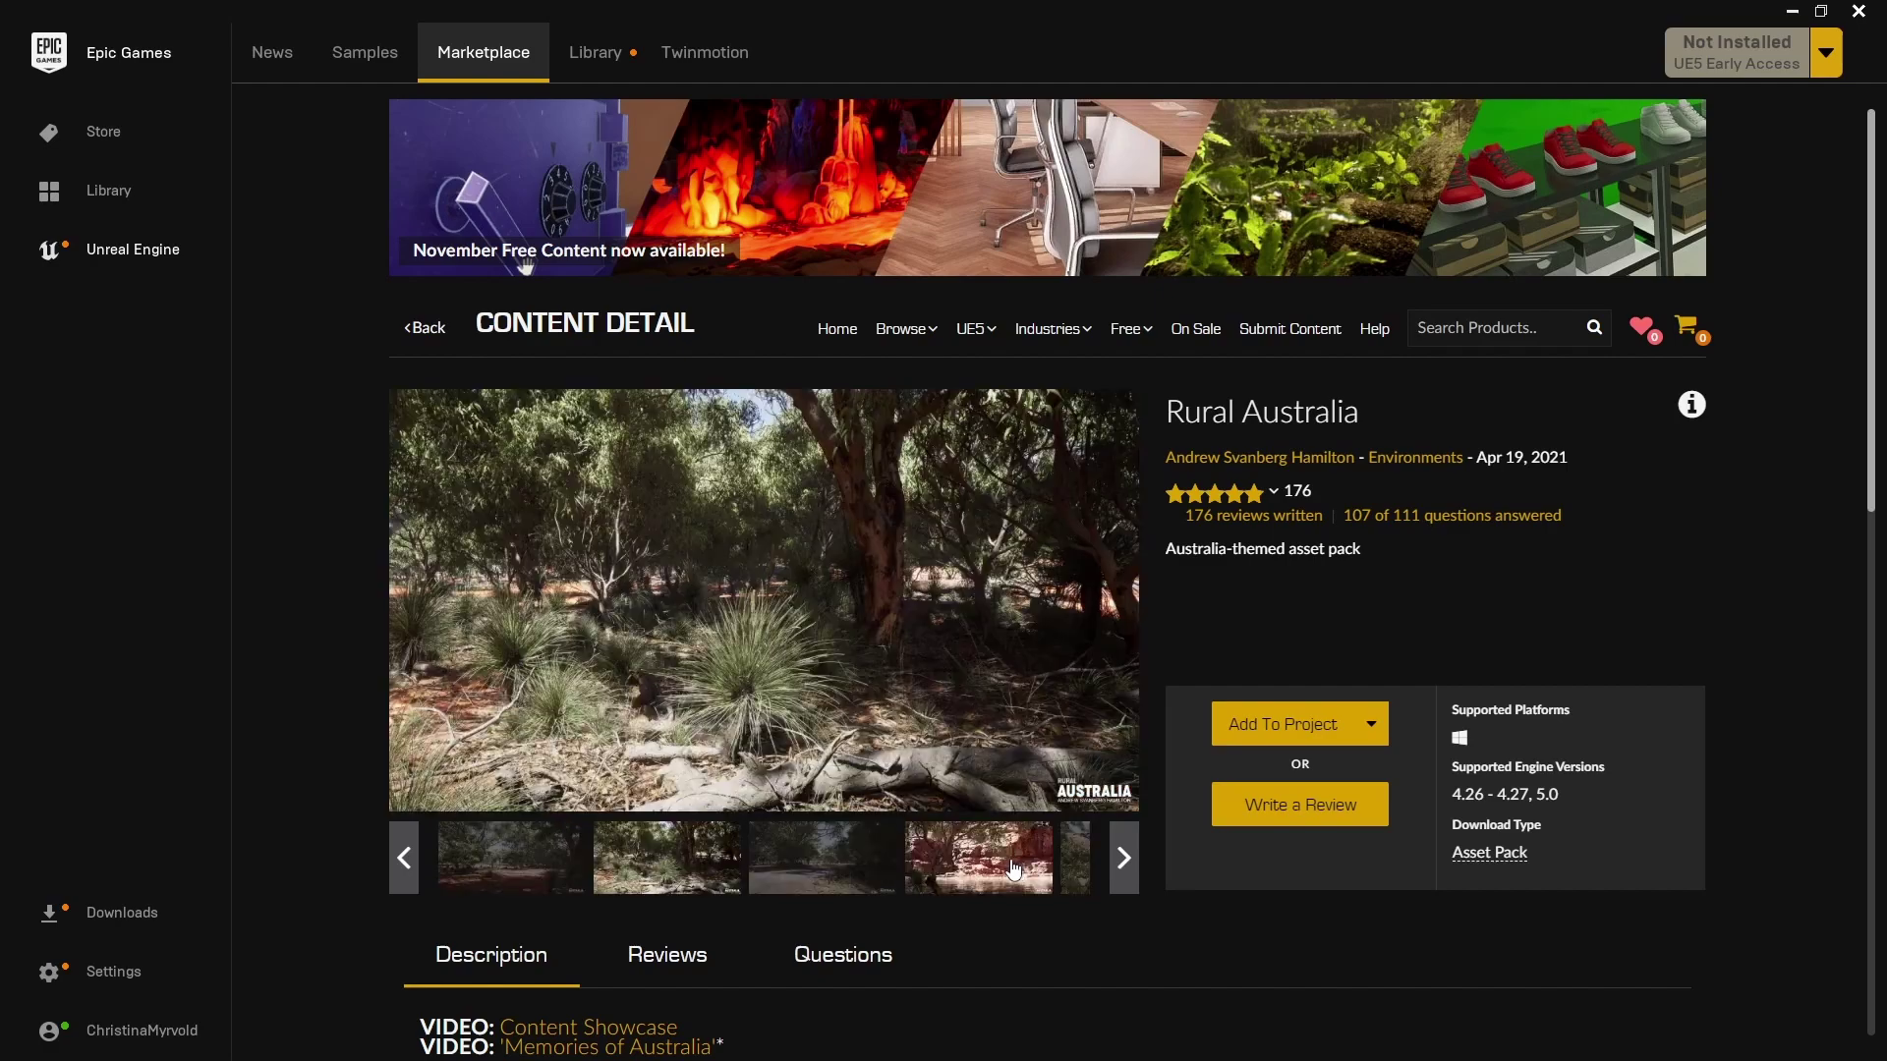
click(1020, 873)
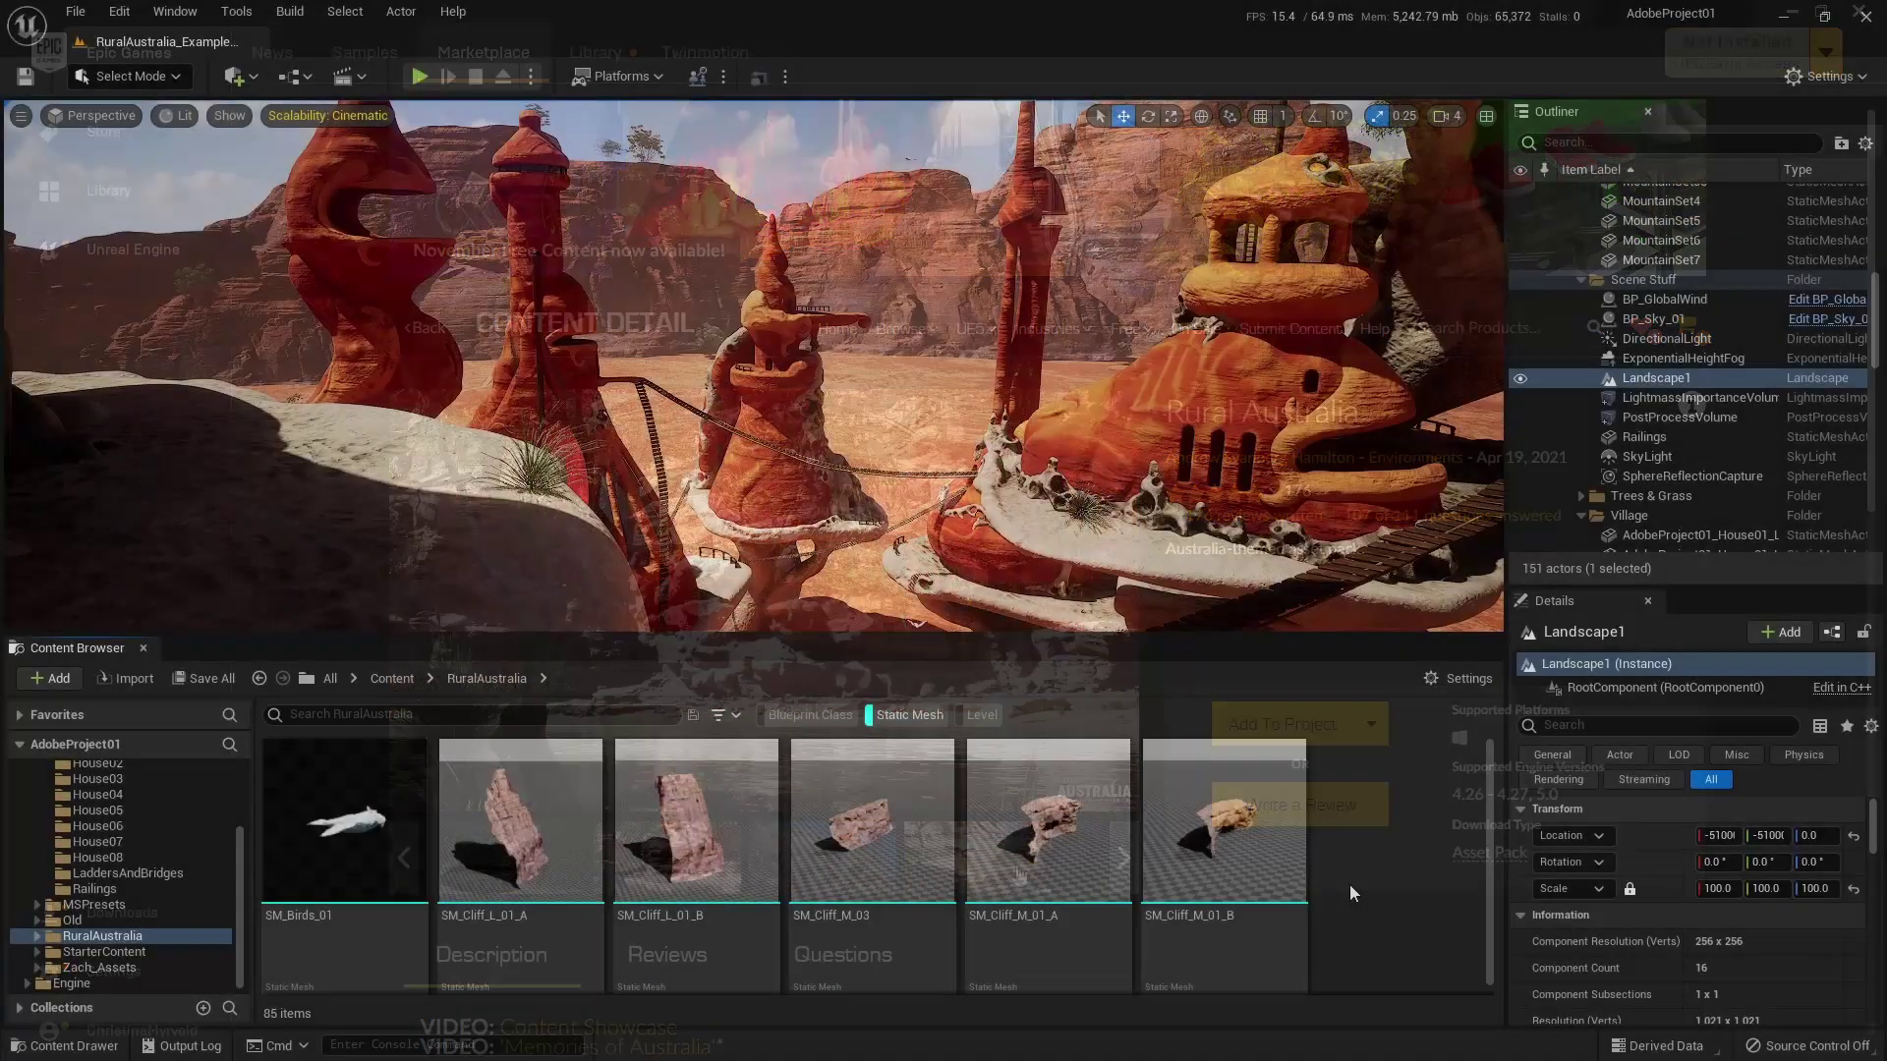
scroll(1351, 885, down, 5)
scroll(1352, 885, down, 6)
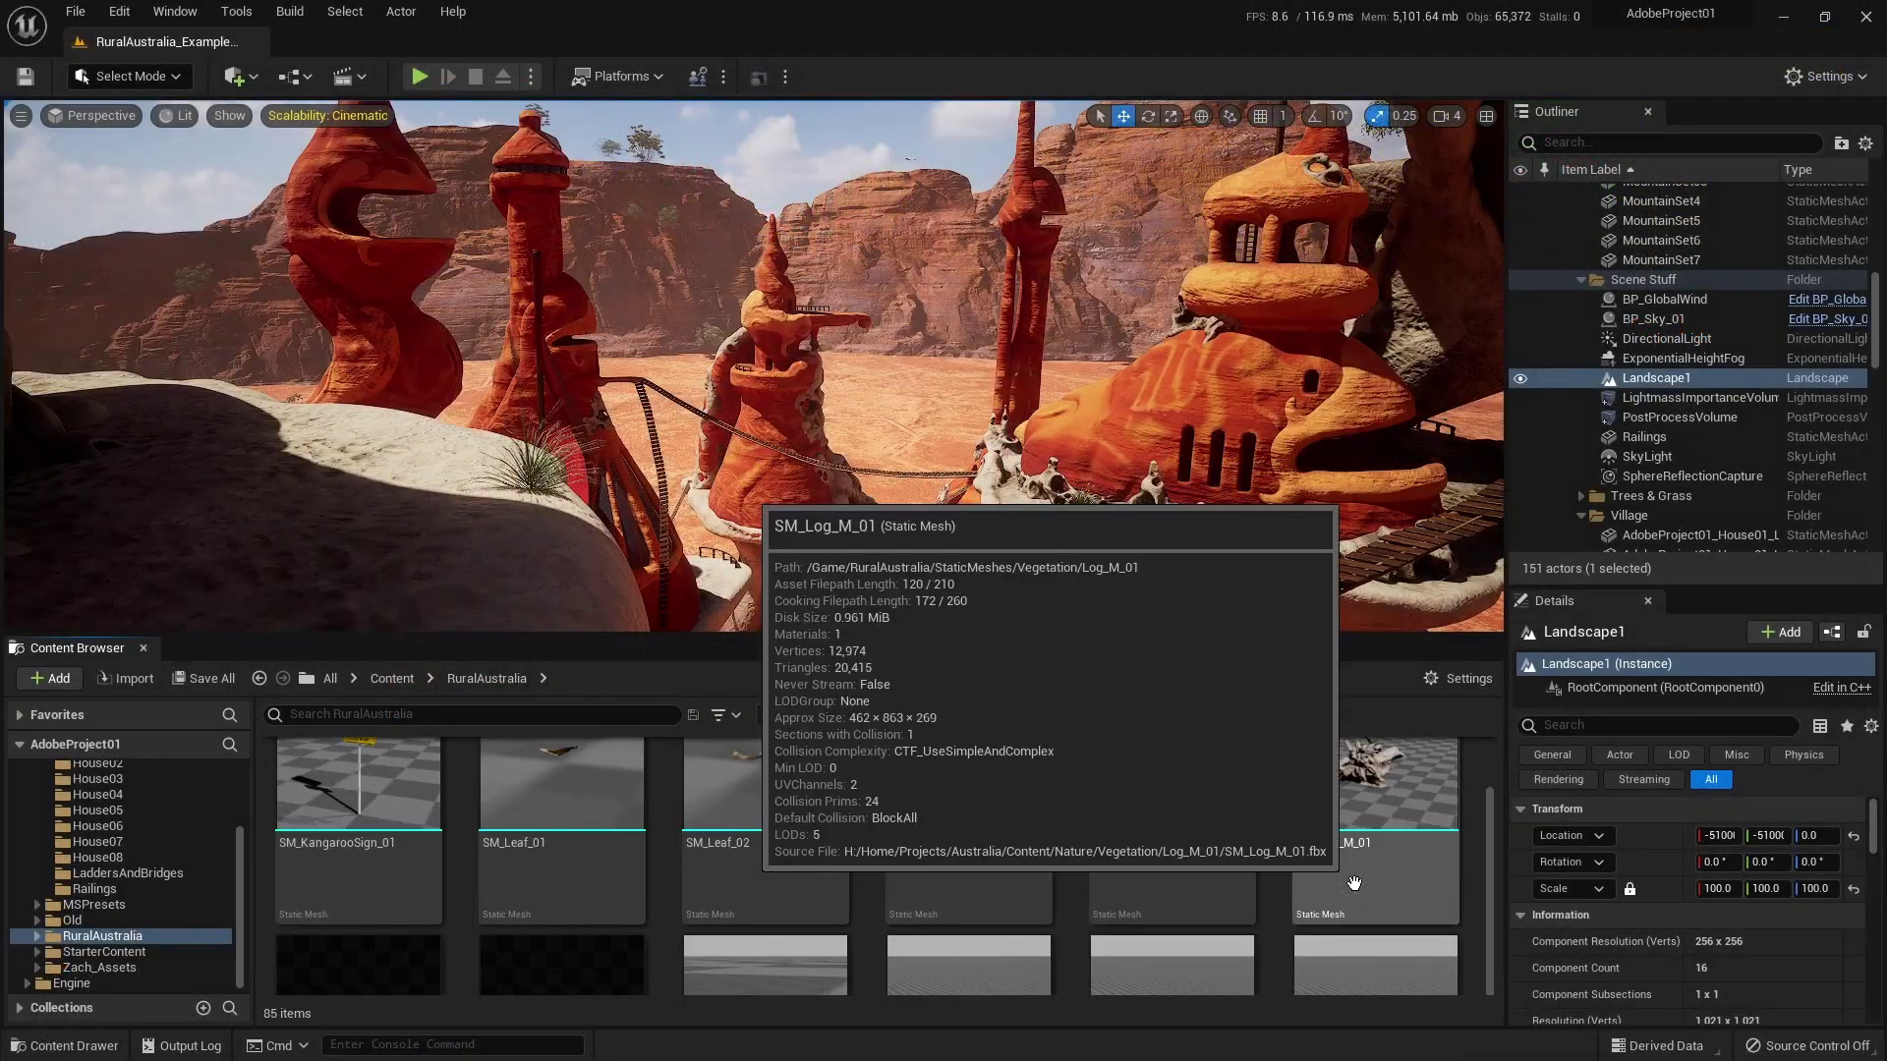
scroll(1359, 882, down, 5)
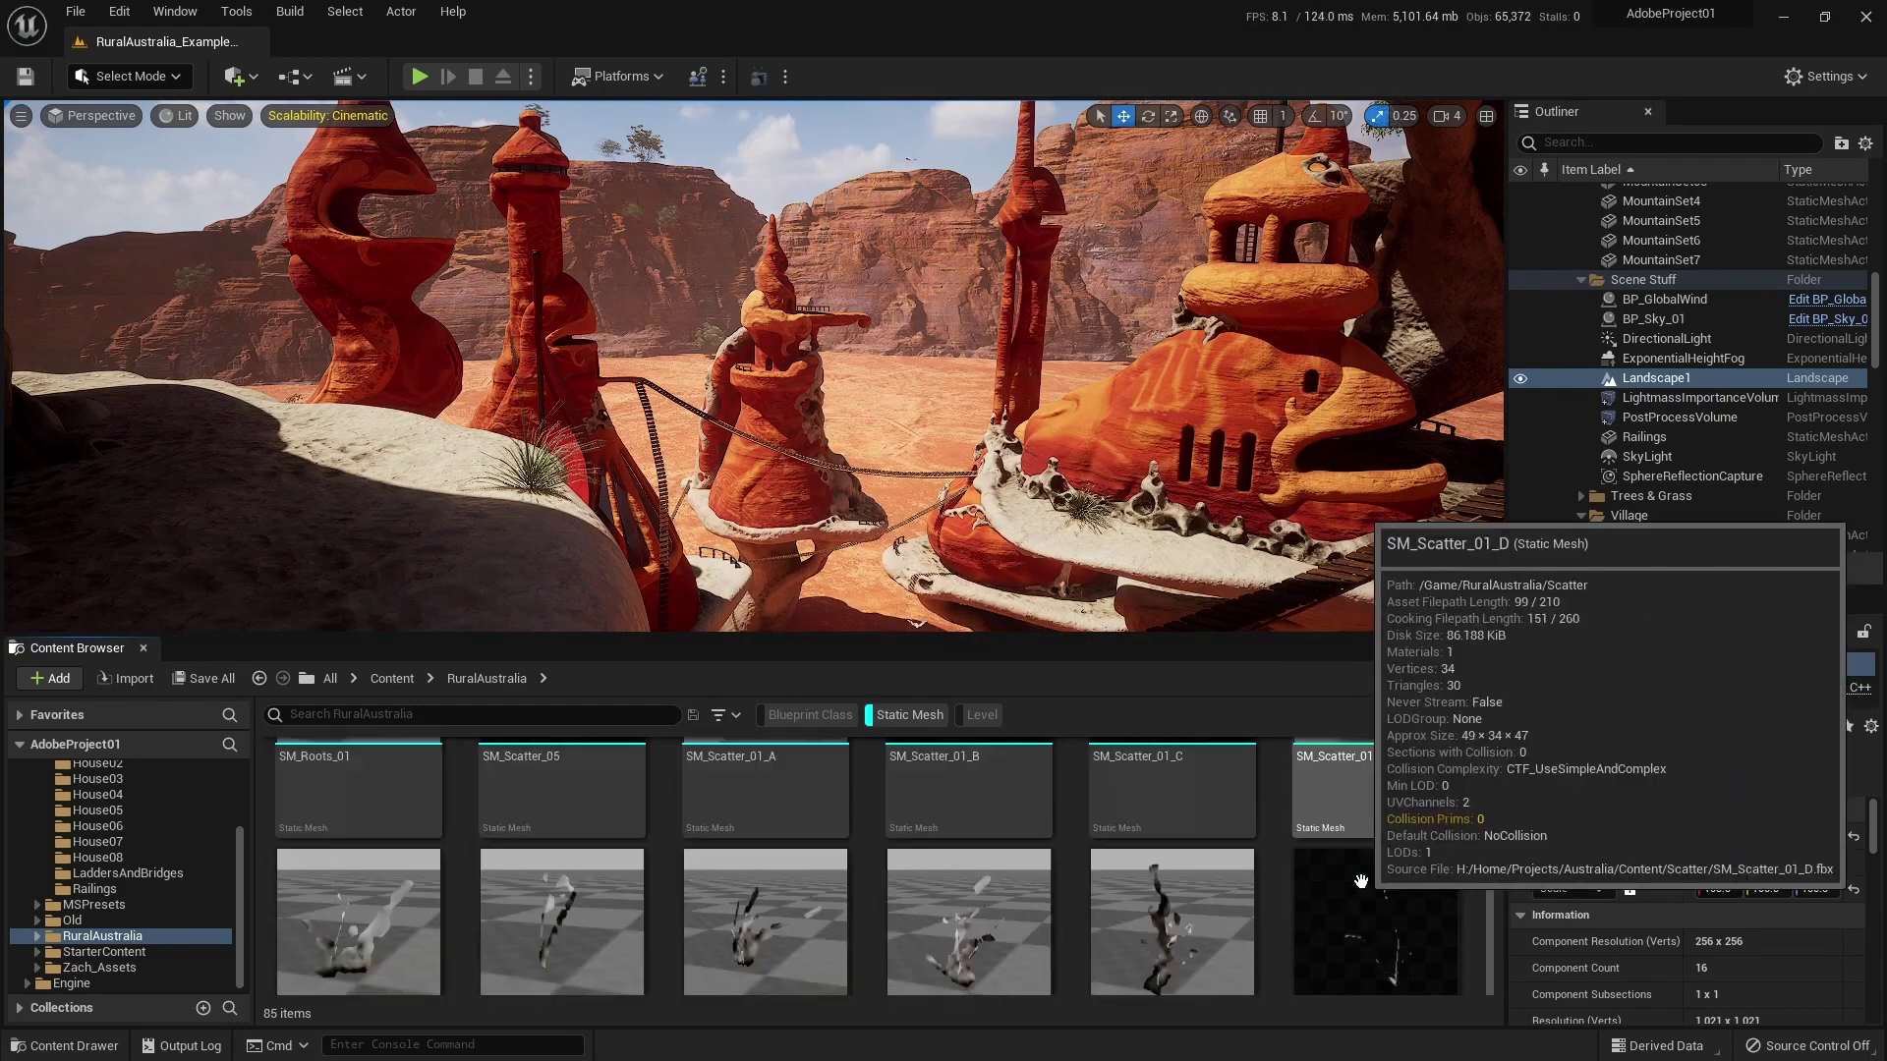
scroll(1363, 879, down, 5)
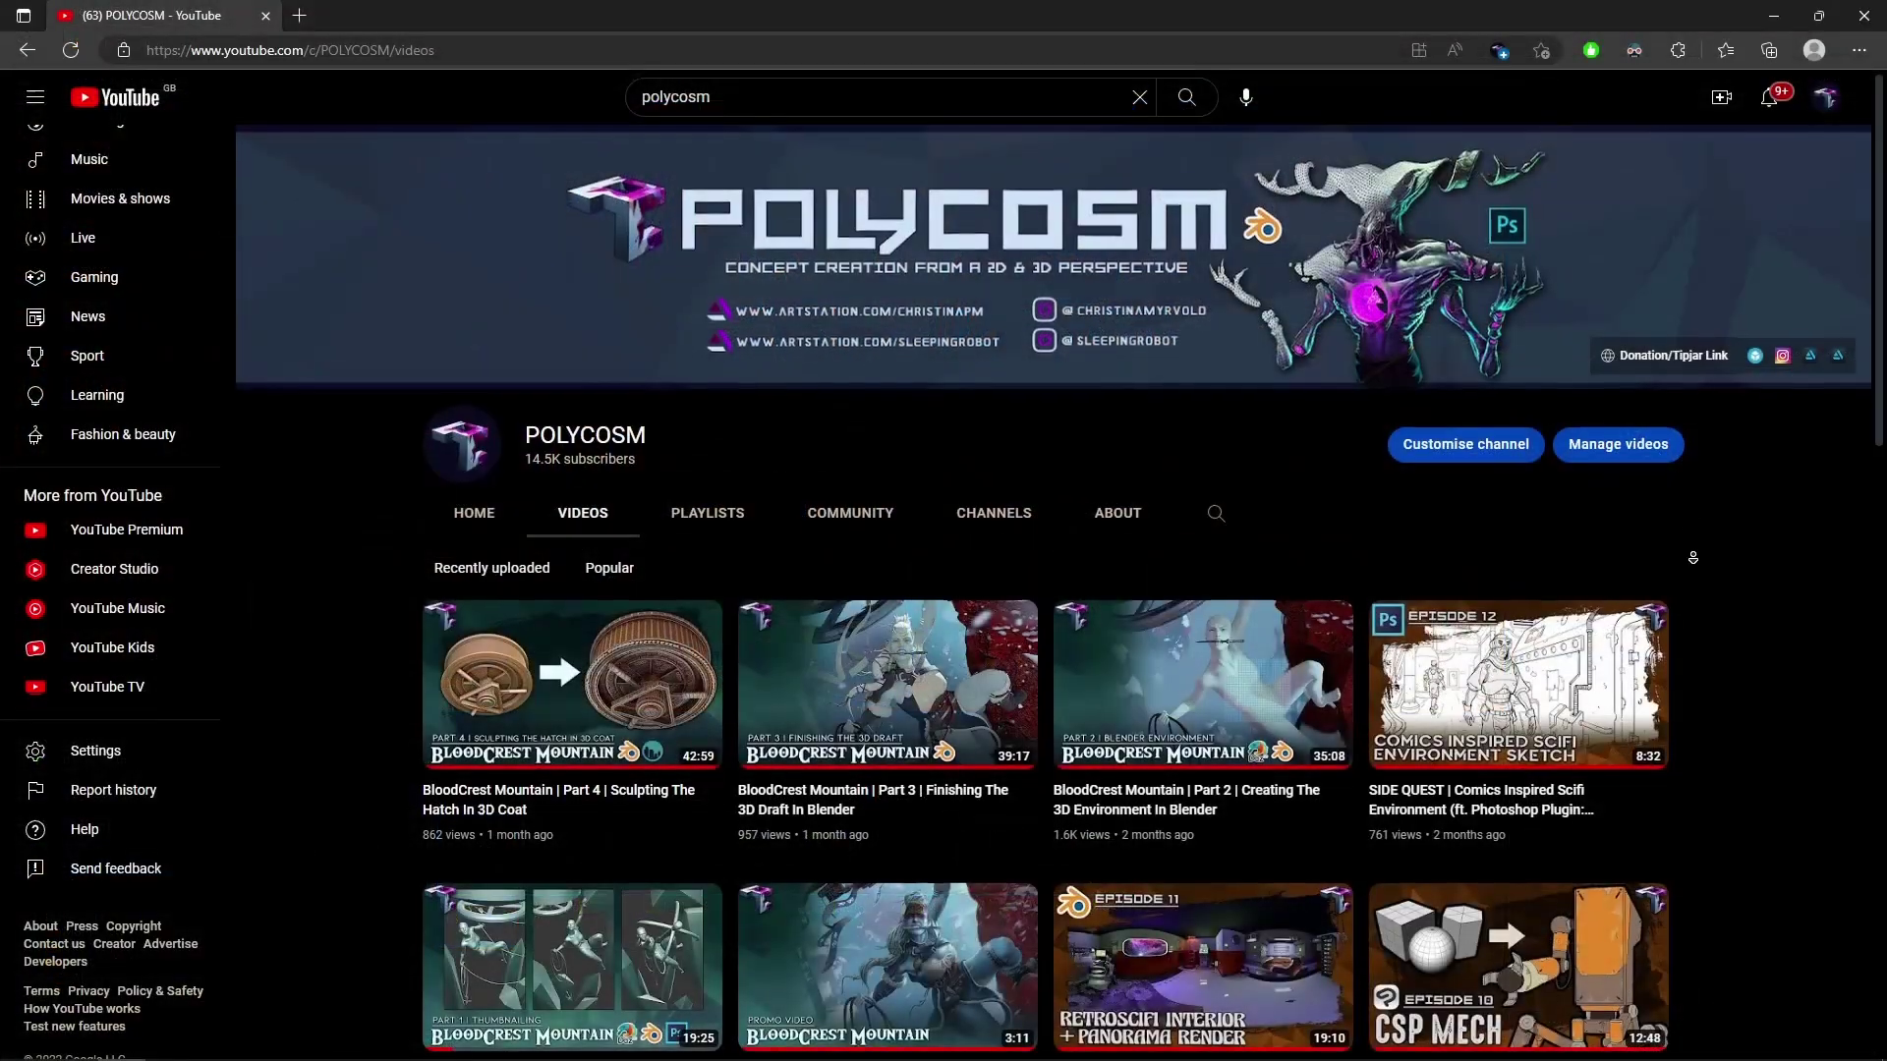
scroll(1692, 557, down, 3)
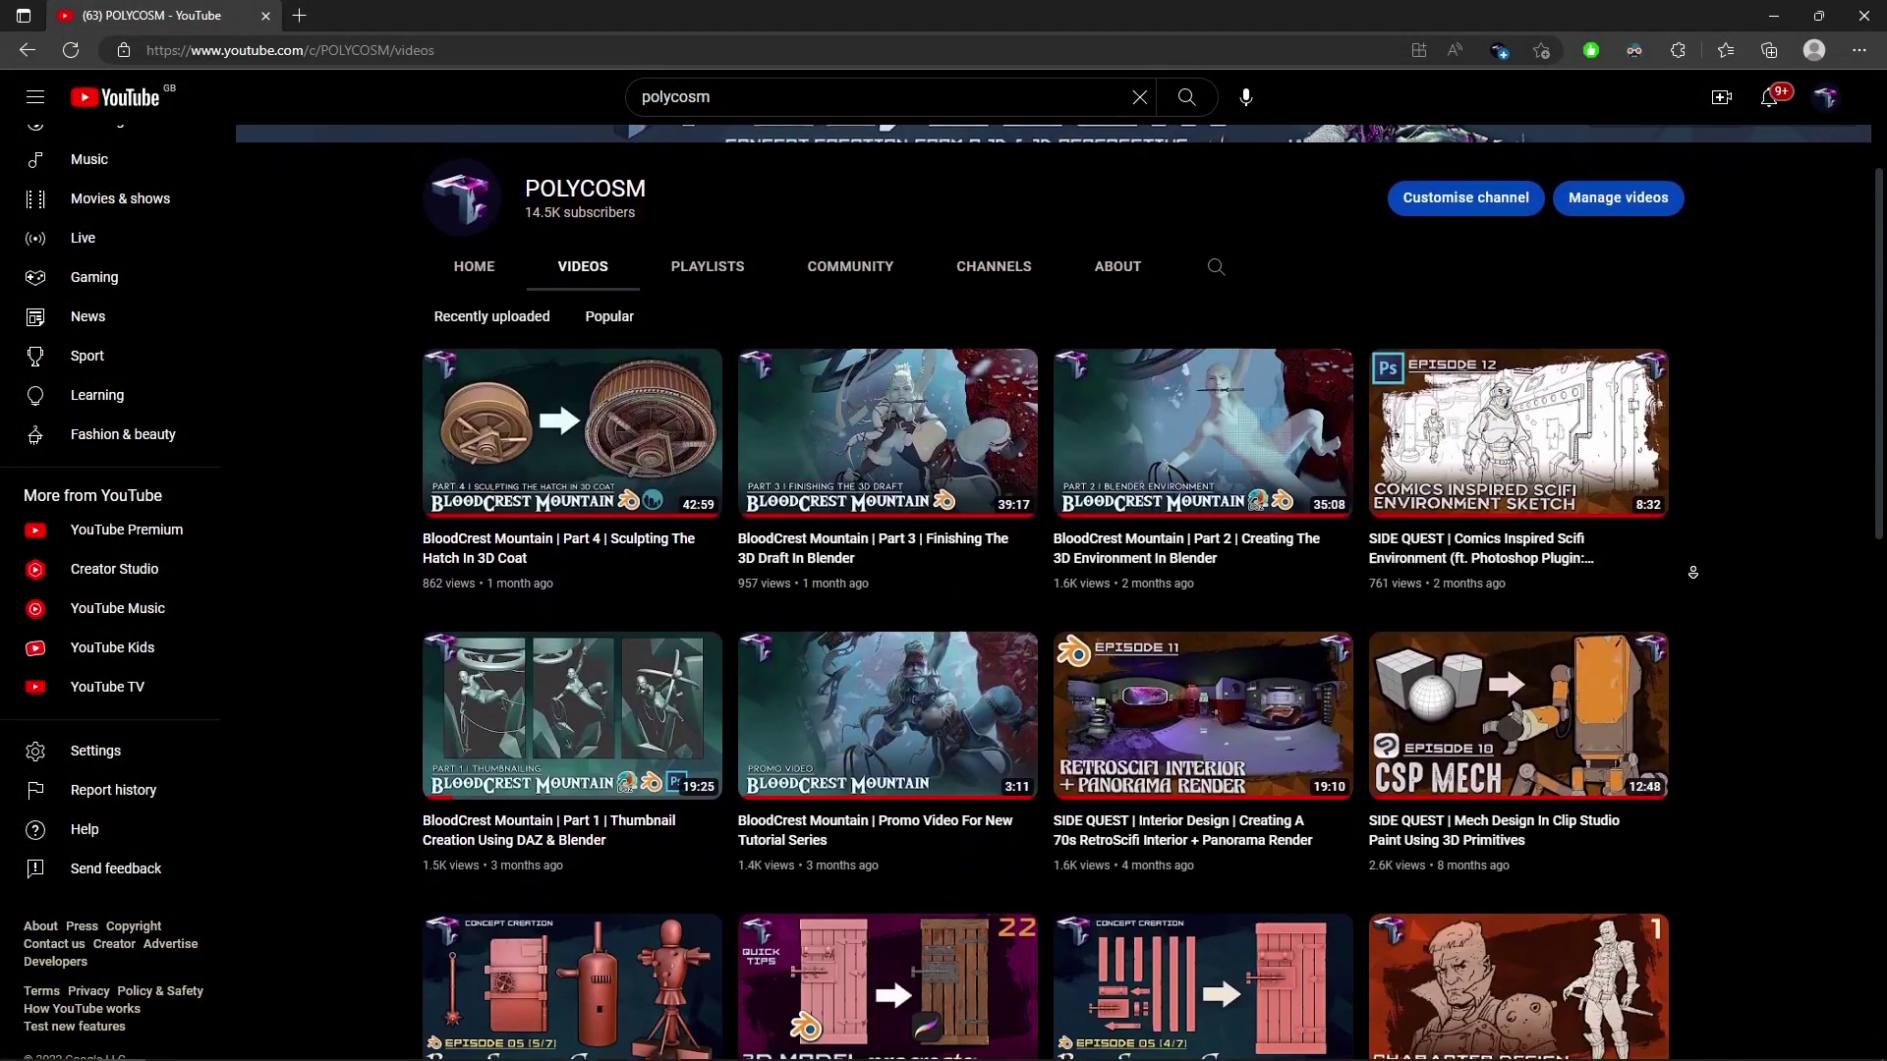
scroll(1692, 572, down, 1)
scroll(1692, 572, down, 1)
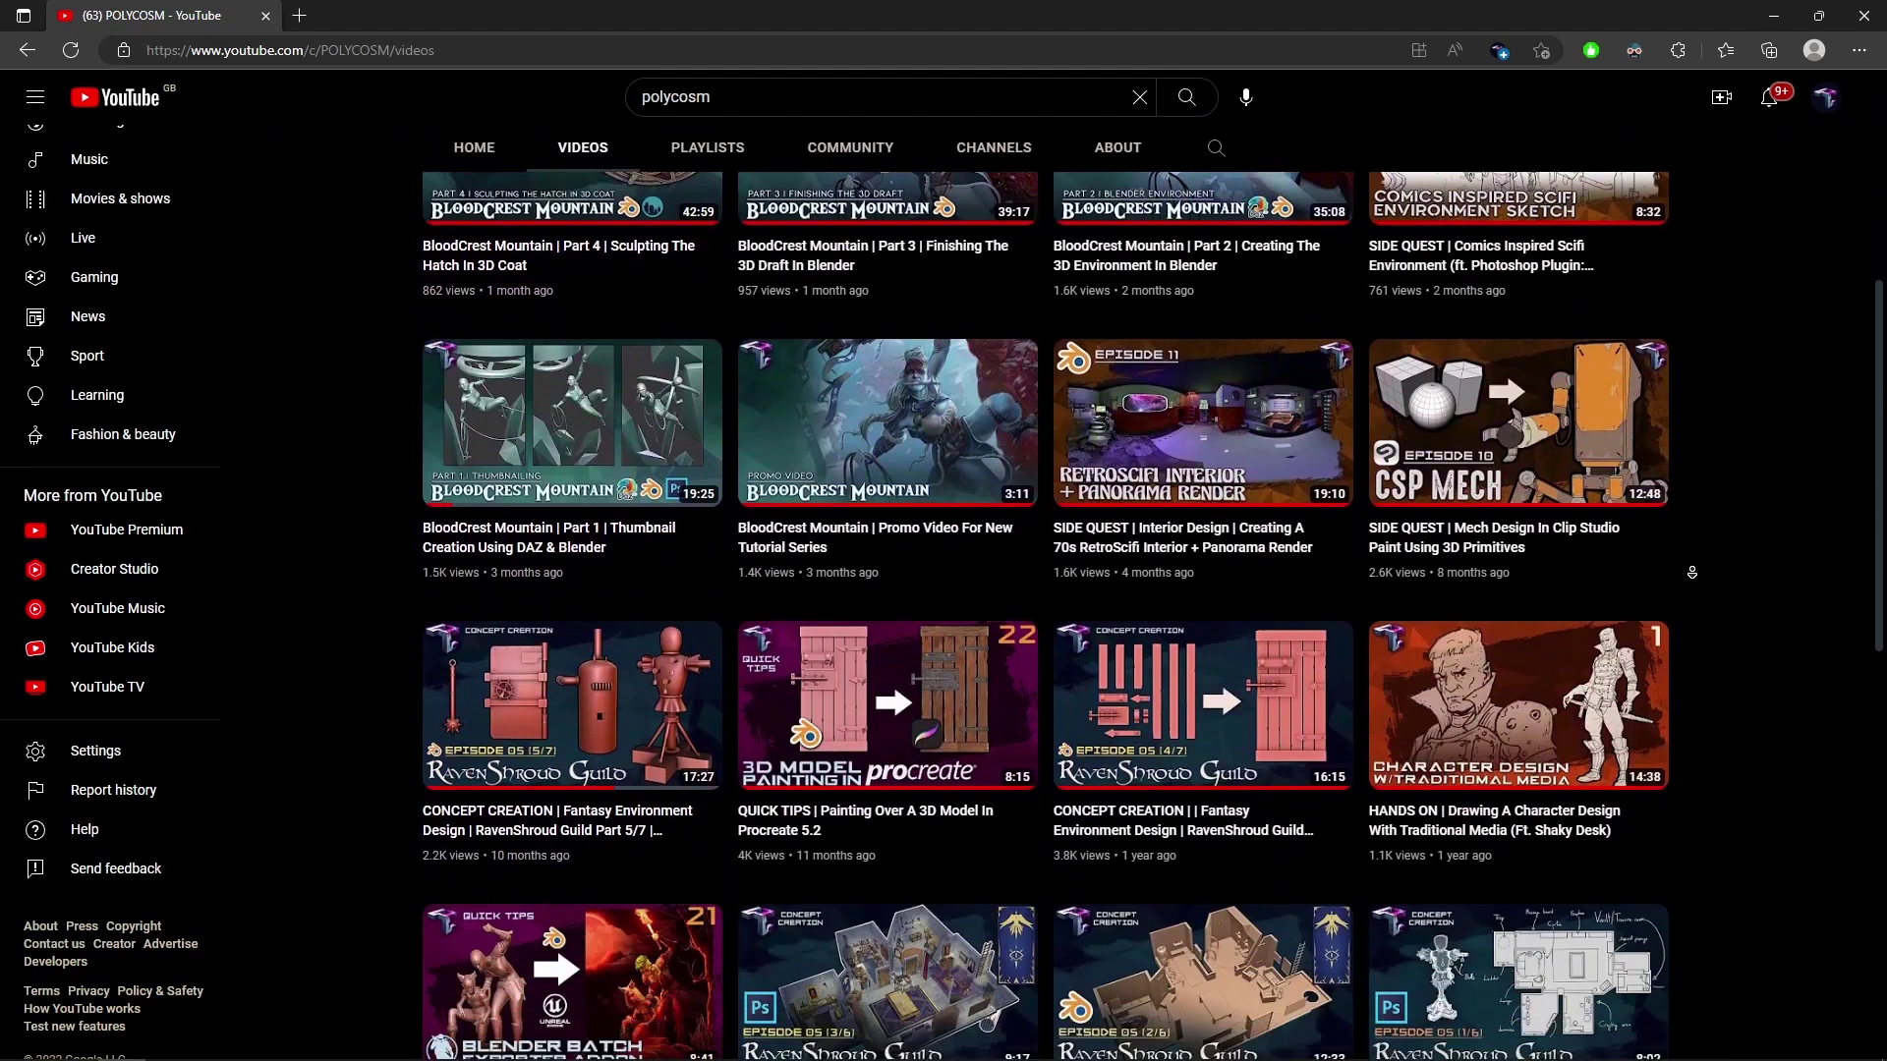
scroll(1693, 572, down, 4)
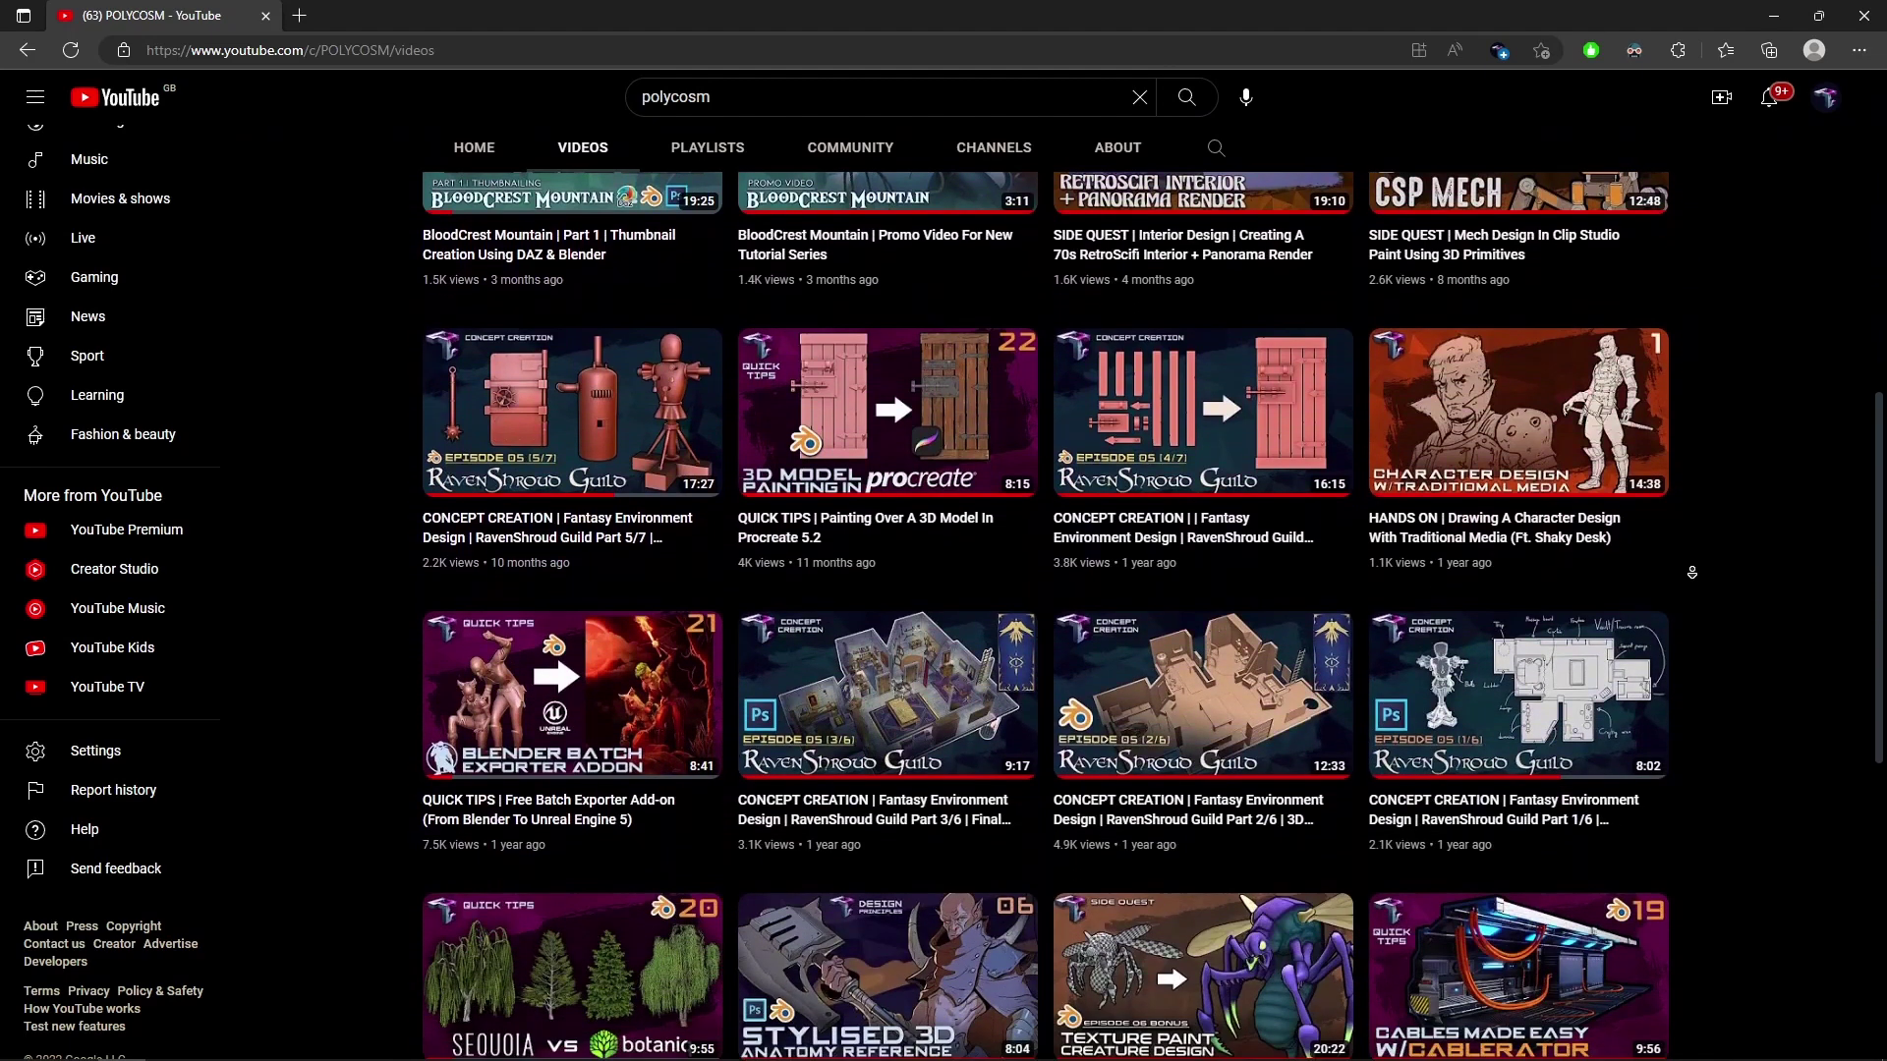
scroll(1692, 572, down, 4)
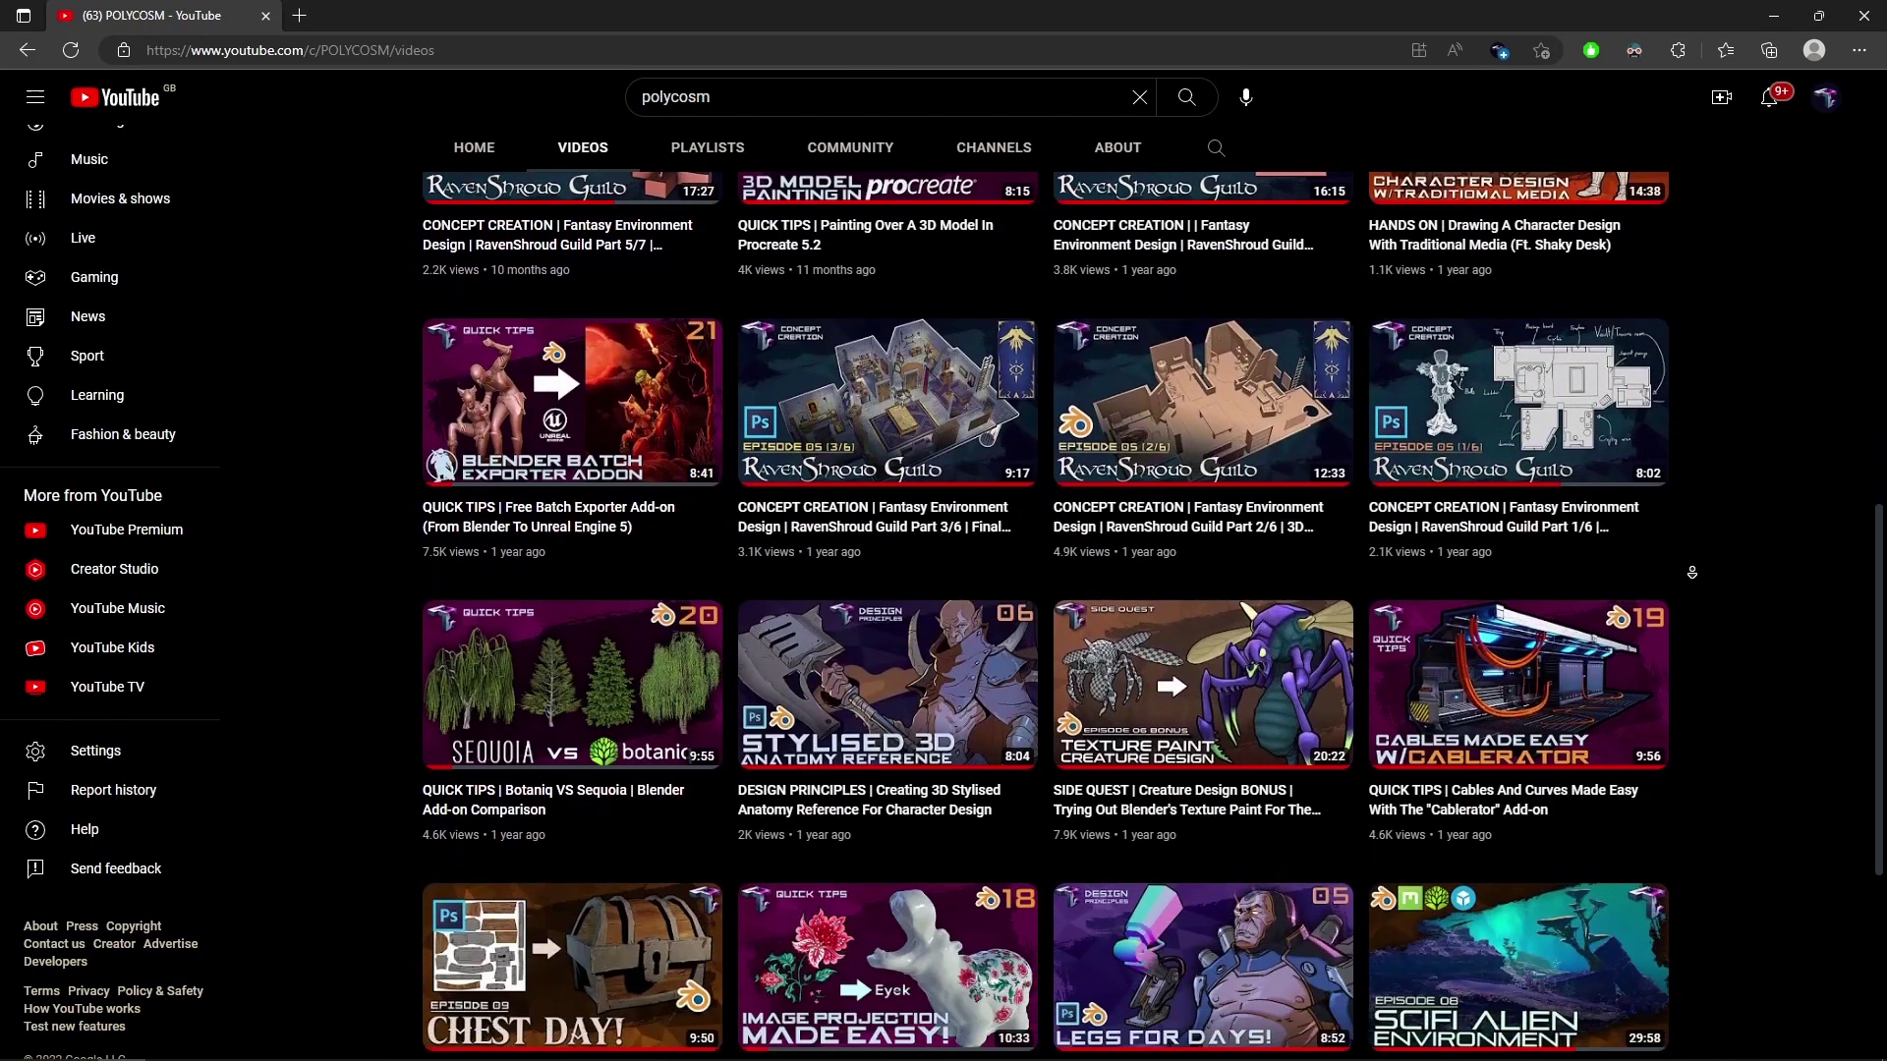
scroll(1693, 572, down, 4)
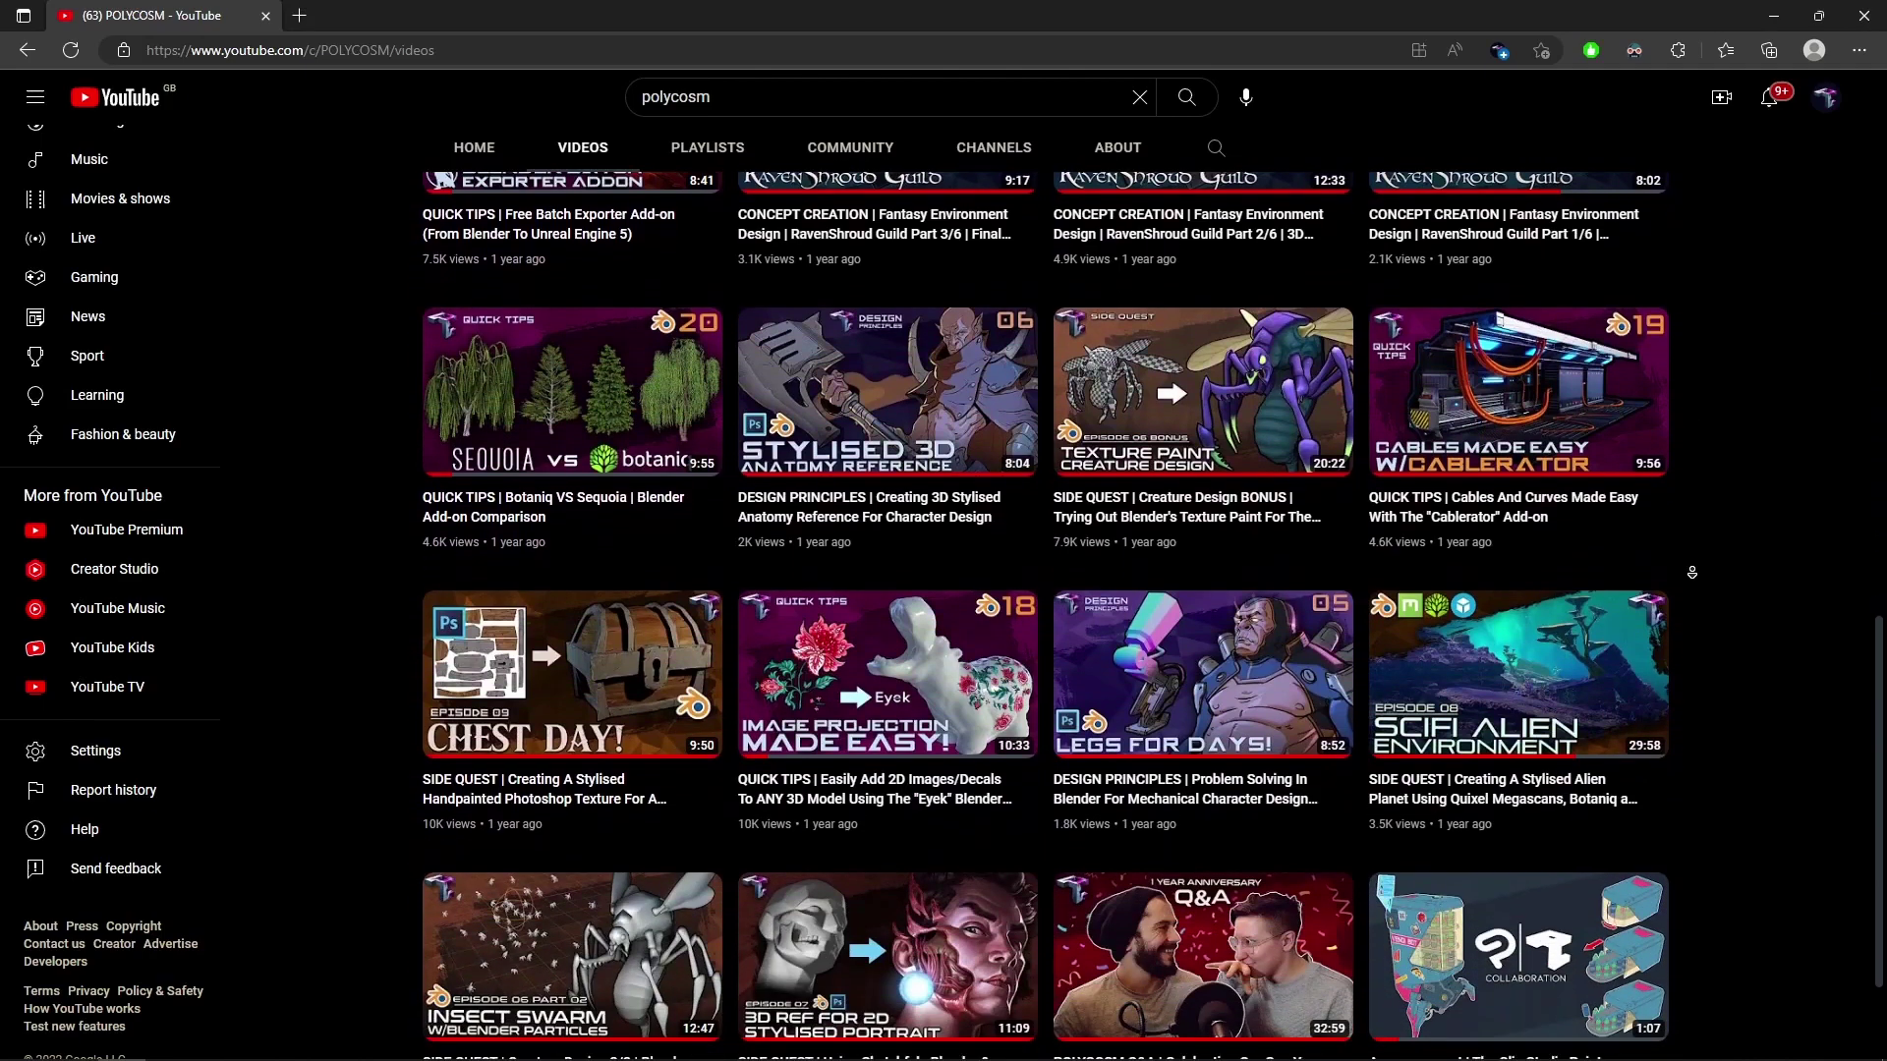